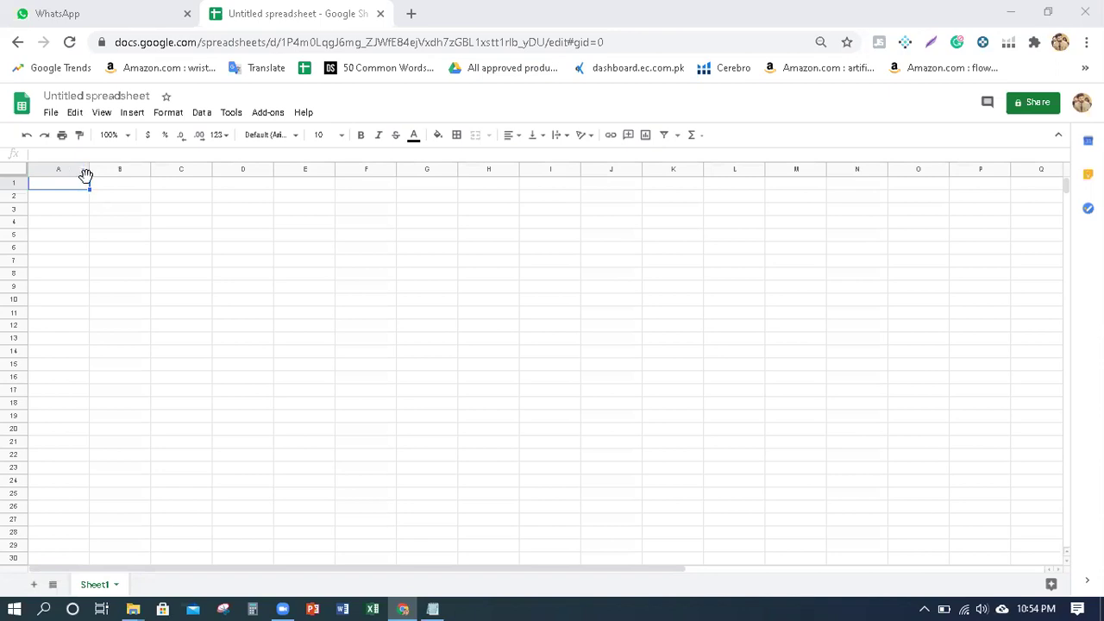
# Search the web for "google sheet" in a new browser tab.
pyautogui.click(139, 239)
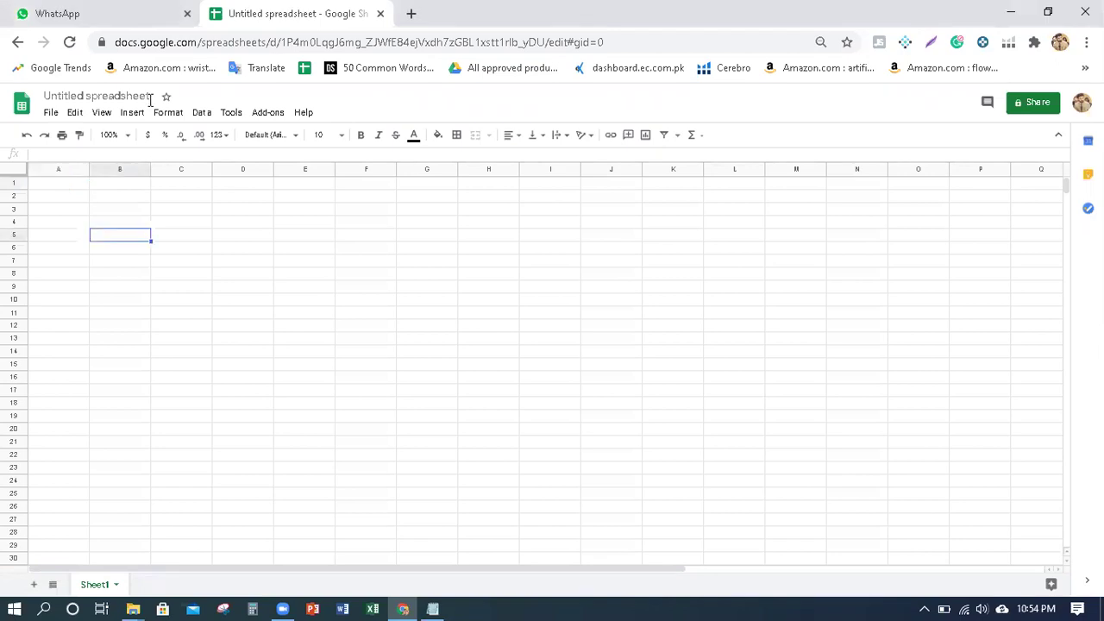
pyautogui.click(411, 17)
pyautogui.write('google ')
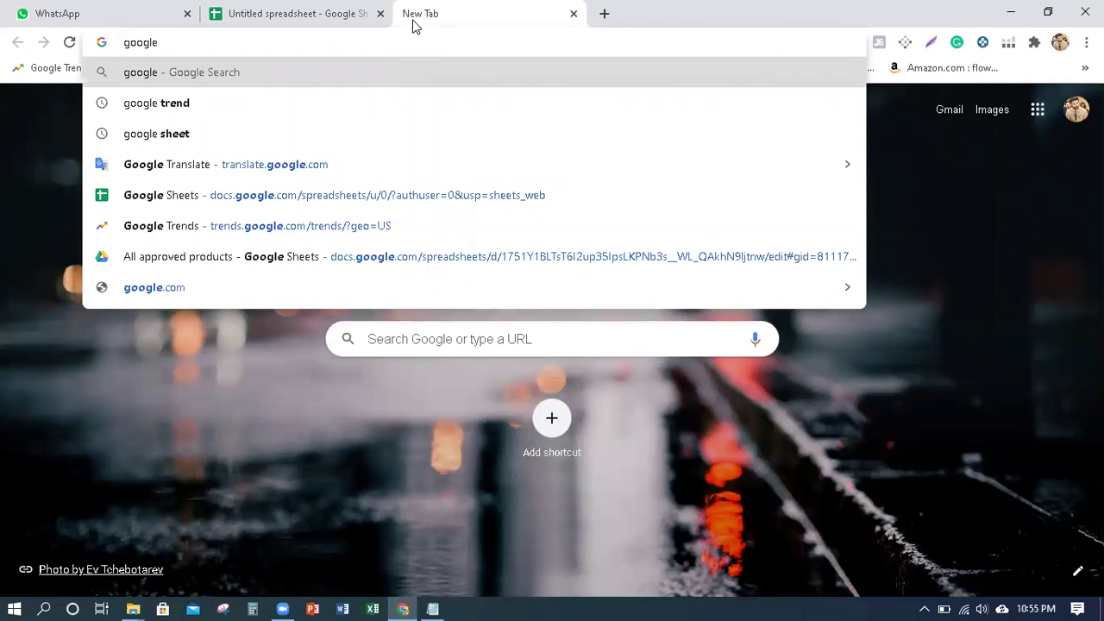
pyautogui.write('sheet')
pyautogui.press('Return')
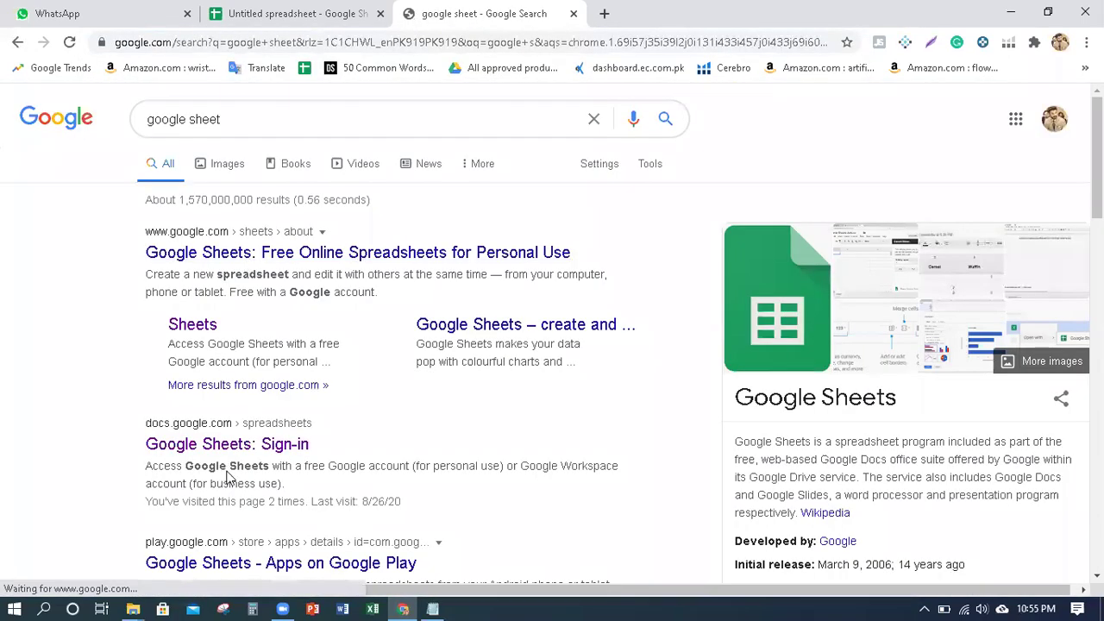
# Create a blank spreadsheet through the Google Sheets sign-in search result and close the earlier untitled spreadsheet.
pyautogui.scroll(-1, 232, 456)
pyautogui.click(239, 376)
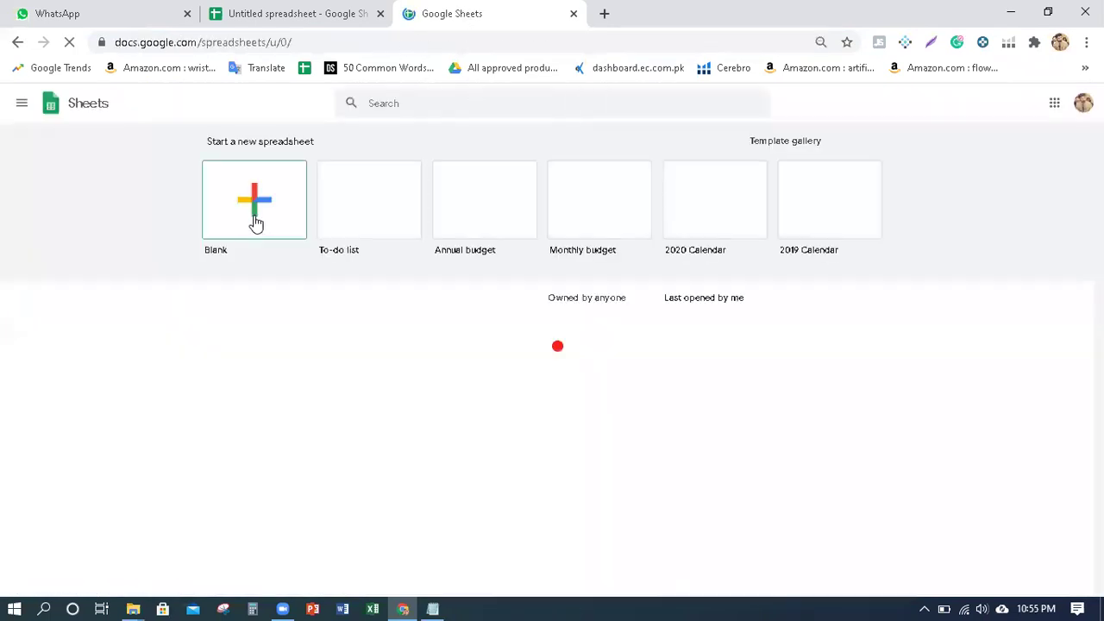
pyautogui.click(381, 14)
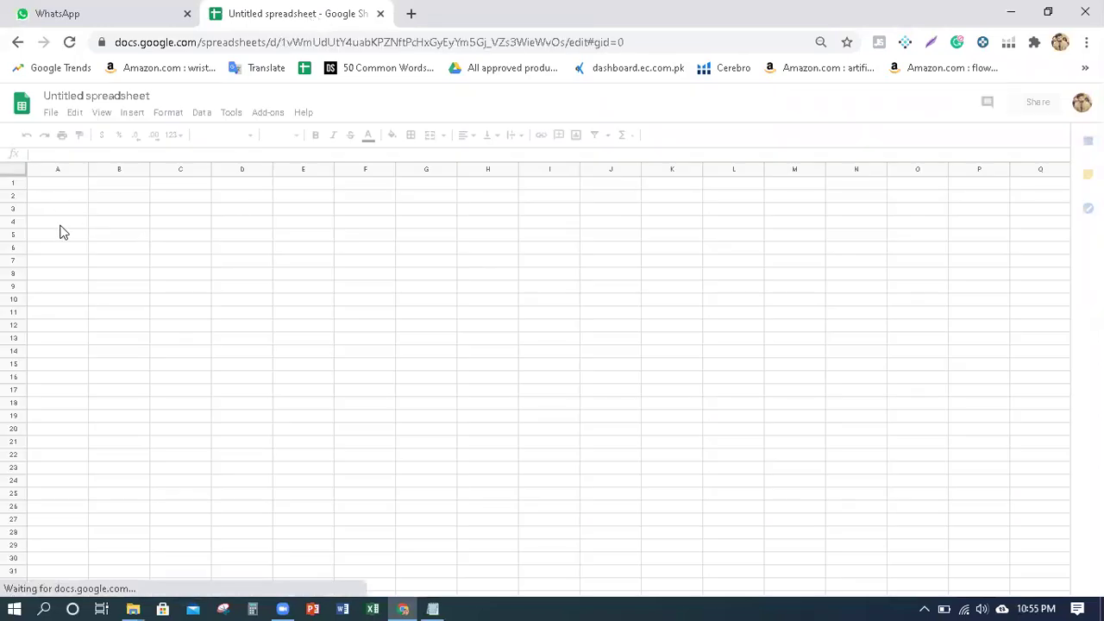
# Enter the labels "BSR", "Review Count" and "Rating" in cells C1 to C3.
pyautogui.click(143, 224)
pyautogui.click(179, 195)
pyautogui.click(183, 209)
pyautogui.click(187, 183)
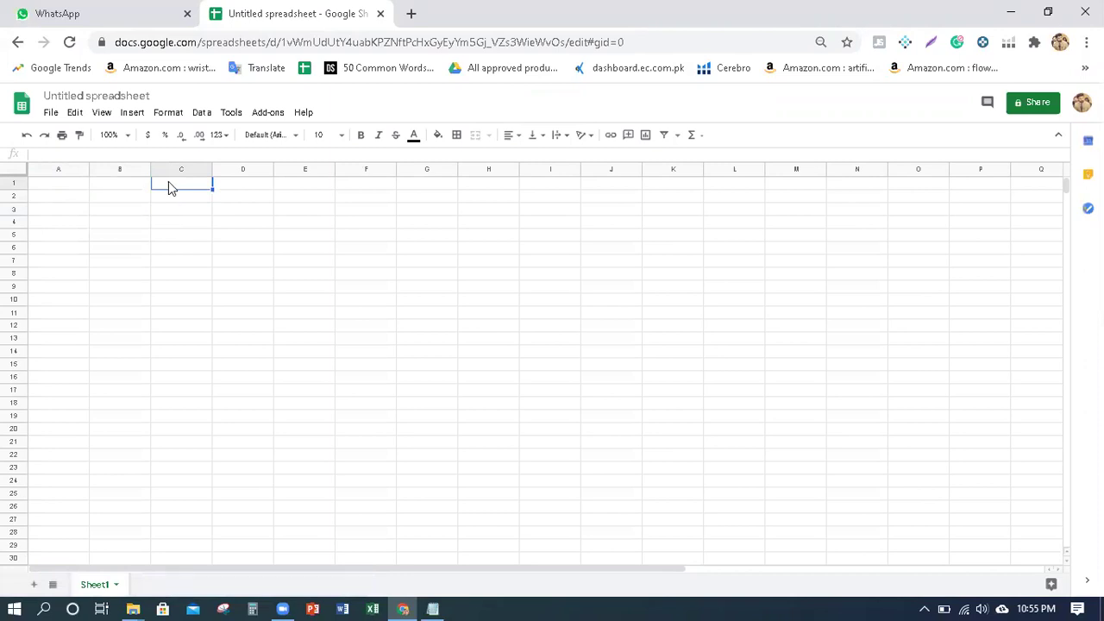
pyautogui.doubleClick(169, 183)
pyautogui.write('BSR')
pyautogui.press('Return')
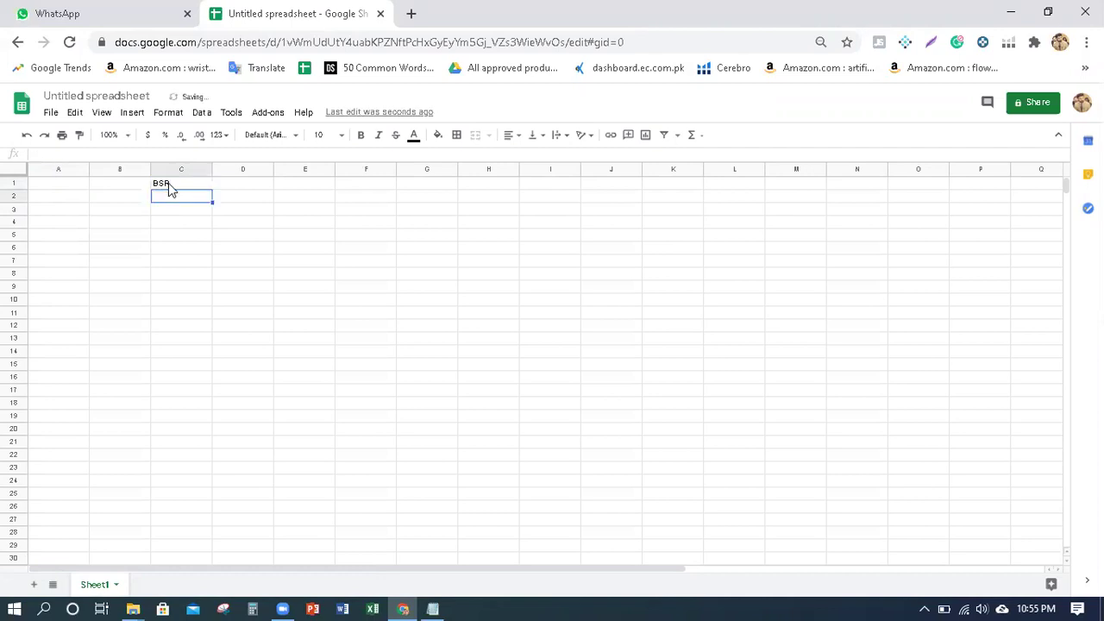
pyautogui.write('Review Count')
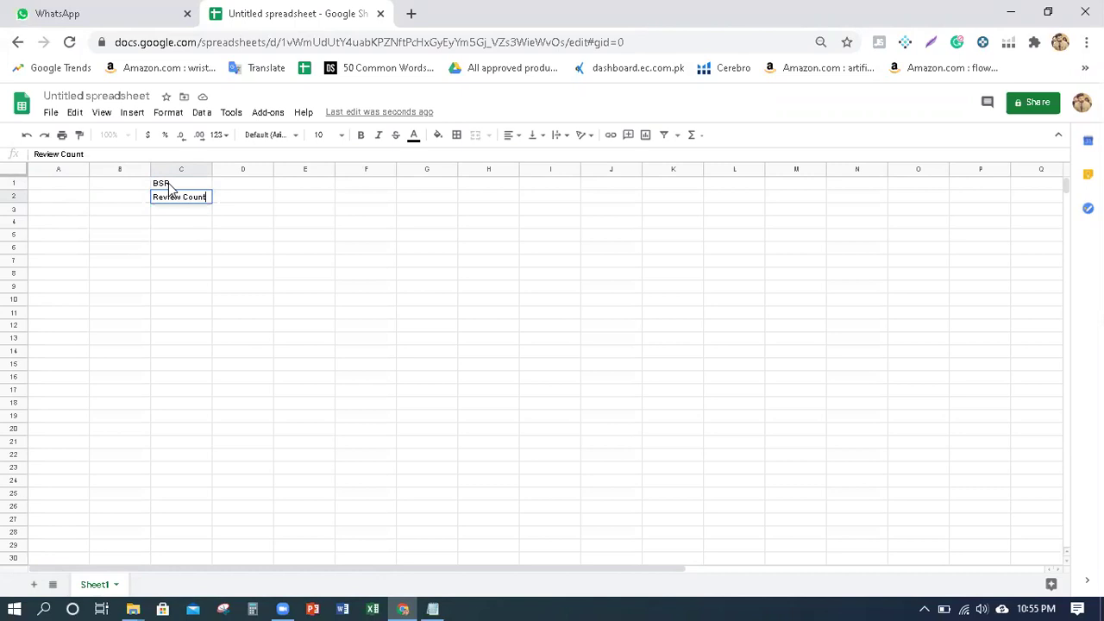
pyautogui.press('Return')
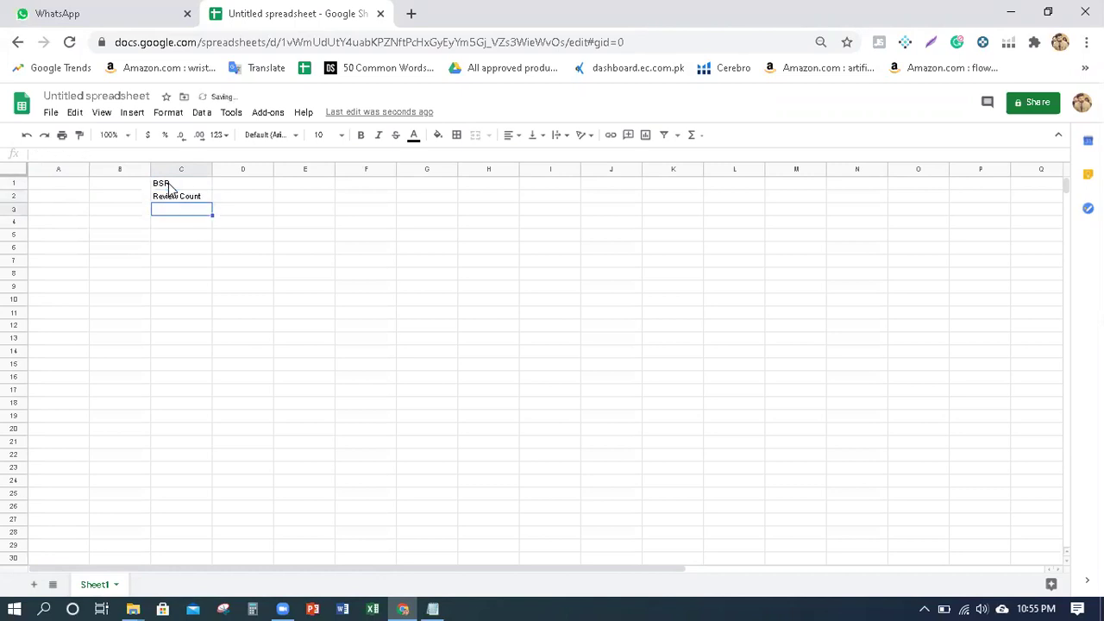
pyautogui.write('Rating')
pyautogui.press('Return')
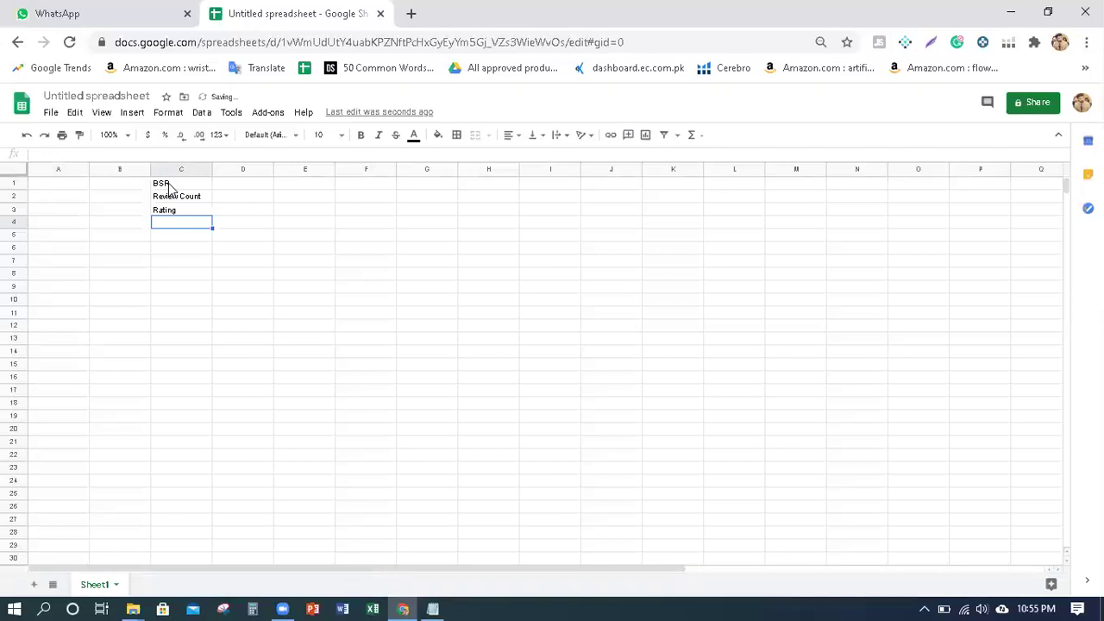
# Enter "Unit Session Percentage" in cell C4 and widen column C to fit the label.
pyautogui.write('Unit Se')
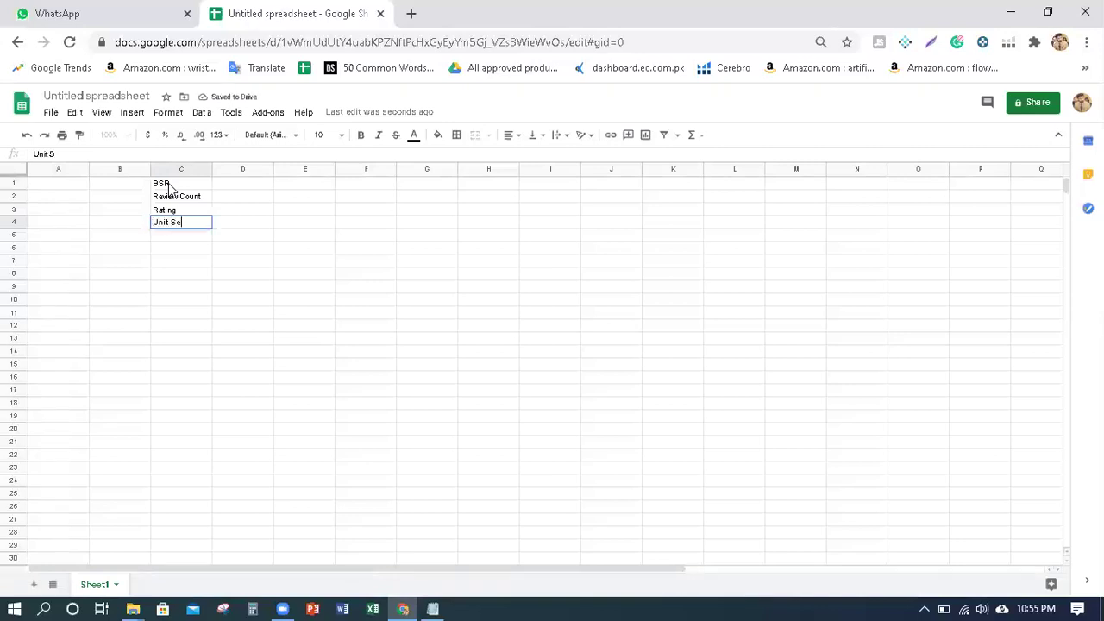
pyautogui.write('ssion Per')
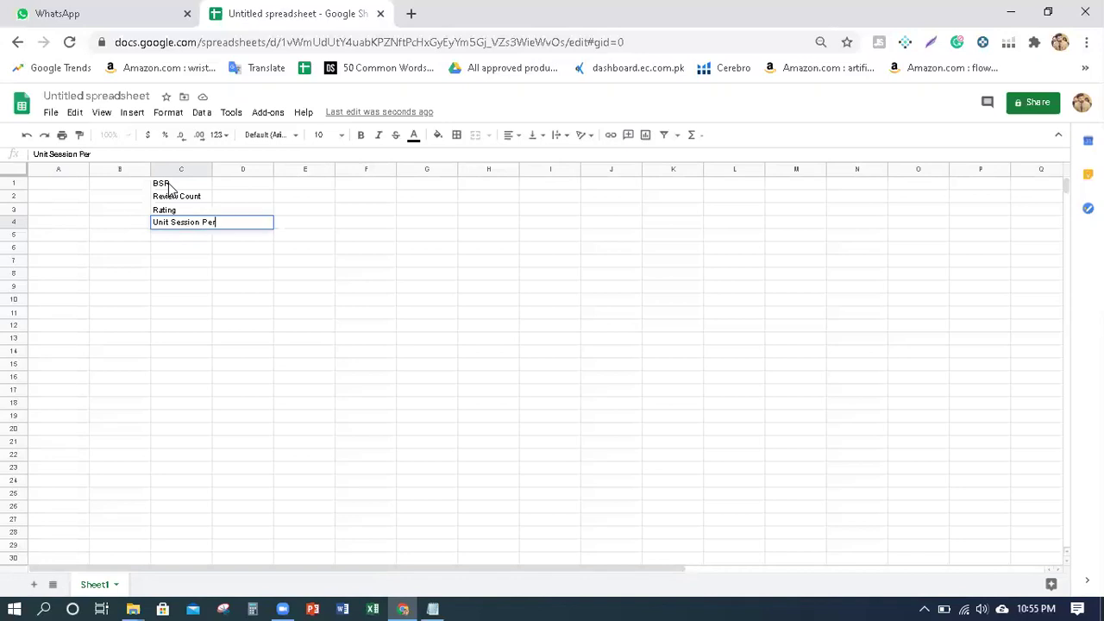
pyautogui.write('centage')
pyautogui.press('Return')
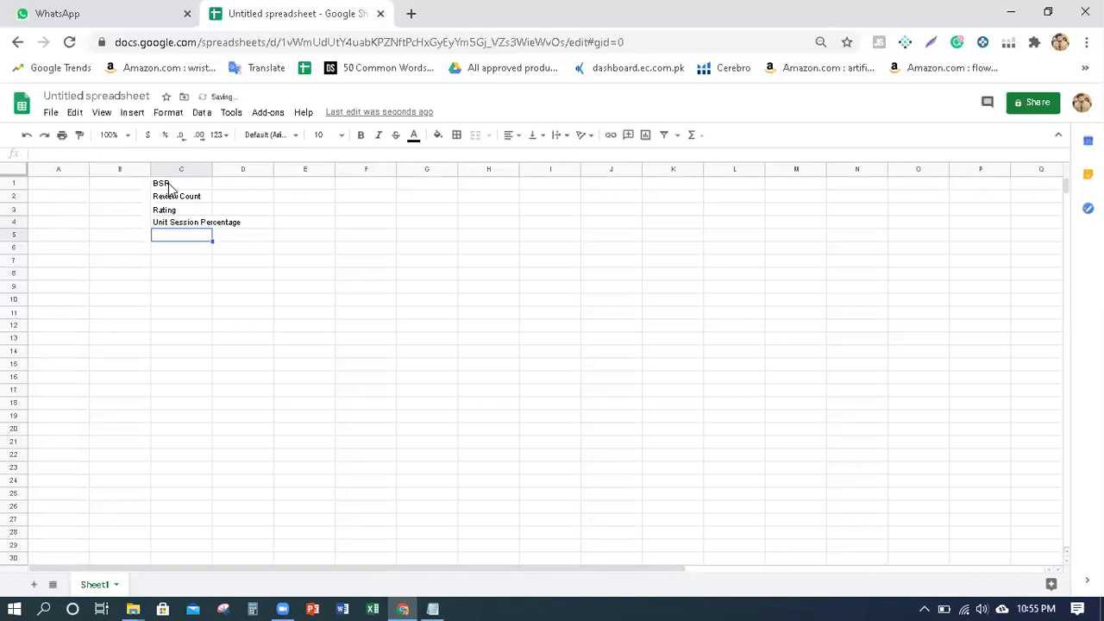
pyautogui.moveTo(209, 168); pyautogui.dragTo(271, 168)
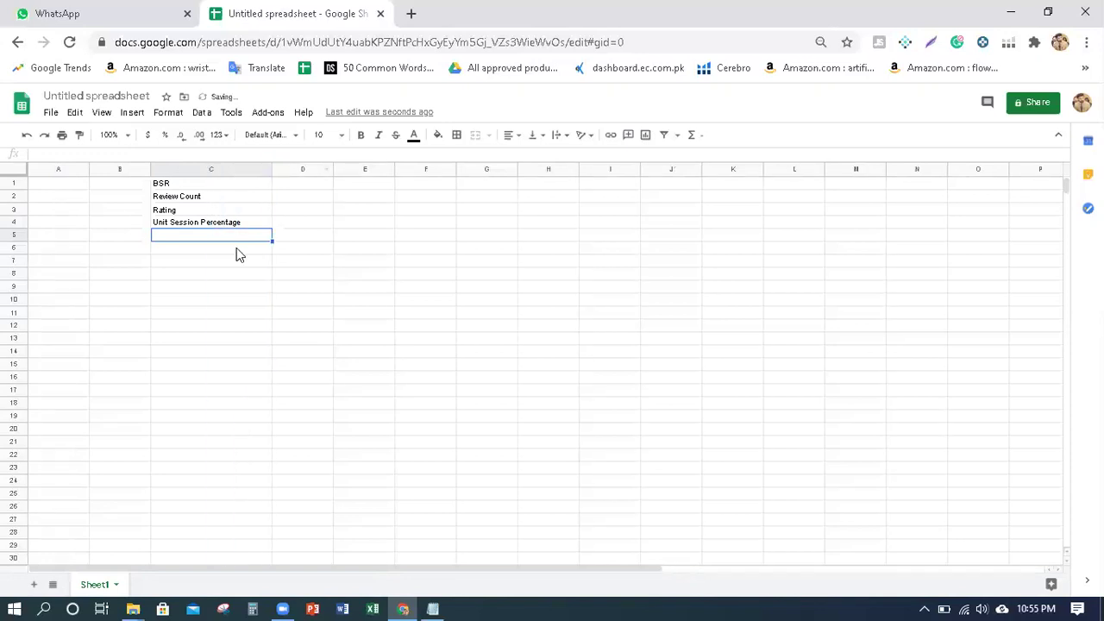
# Enter the label "giveaways Target" in cell C5.
pyautogui.doubleClick(222, 238)
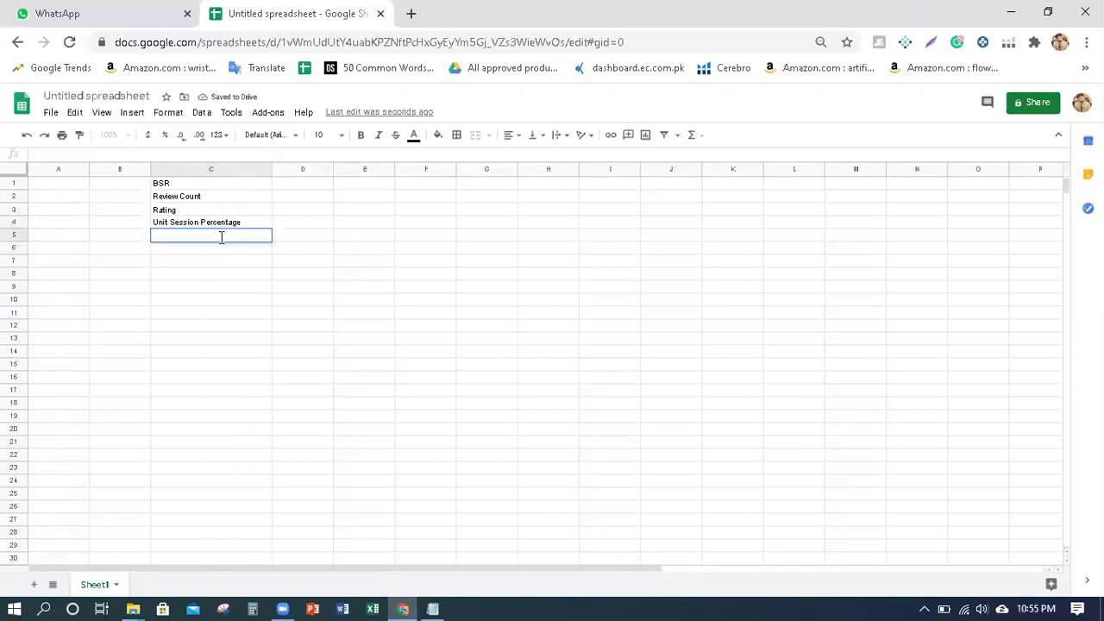
pyautogui.write('giveaways ')
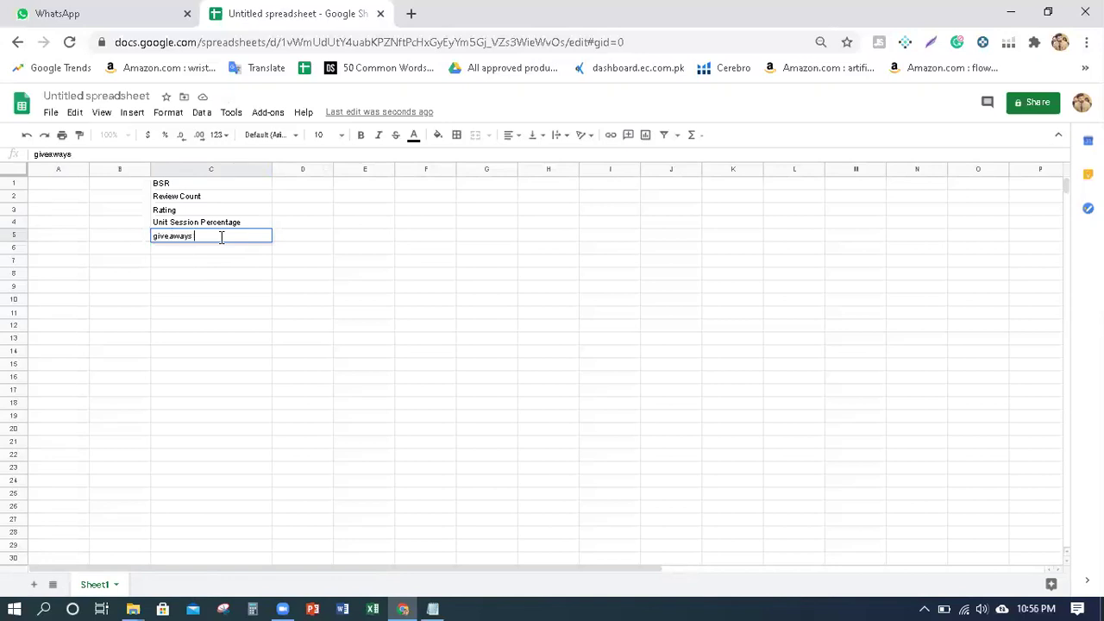
pyautogui.write('Target')
pyautogui.press('Return')
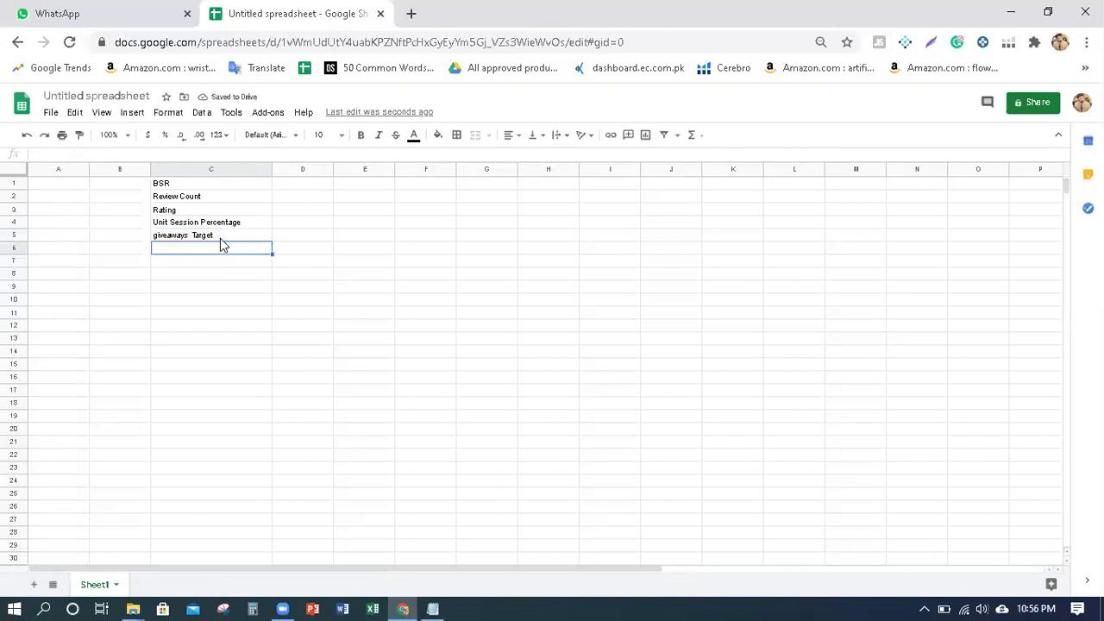
# Copy the C5 label into cell C6 and extend it to "giveaways Target Archive".
pyautogui.click(229, 240)
pyautogui.hotkey('ctrl', 'c')
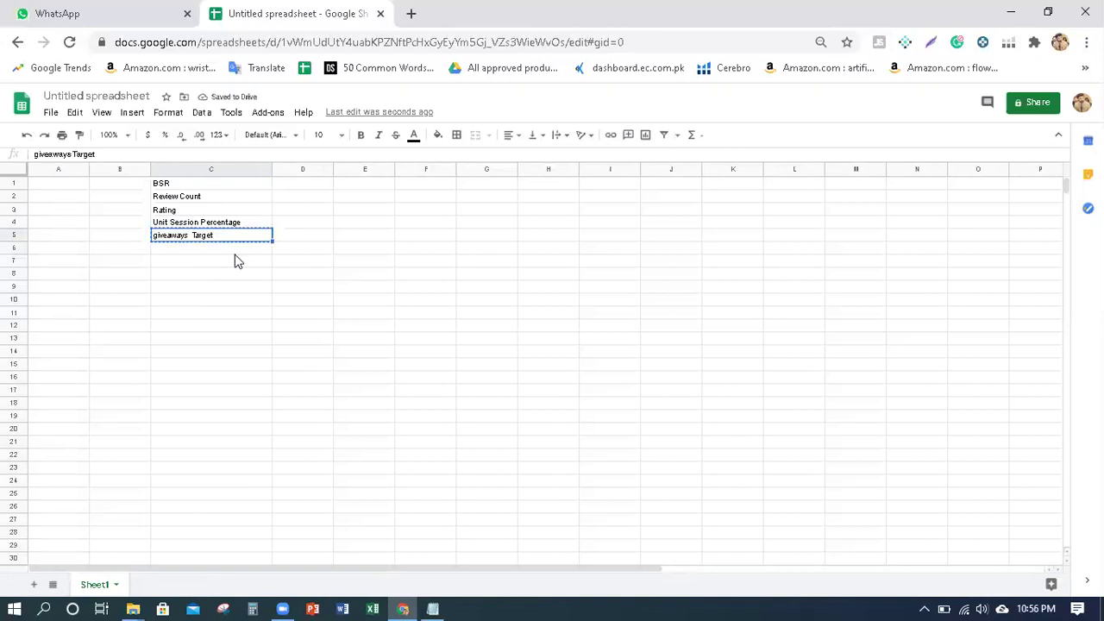
pyautogui.click(237, 251)
pyautogui.hotkey('ctrl', 'v')
pyautogui.doubleClick(238, 250)
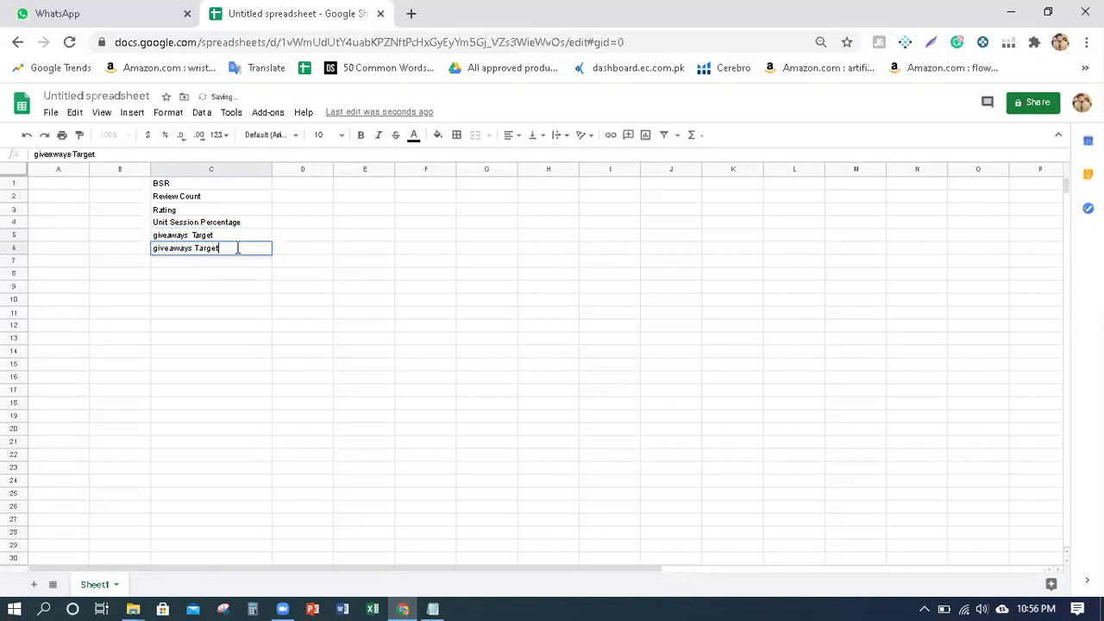
pyautogui.write('Archive')
pyautogui.press('Return')
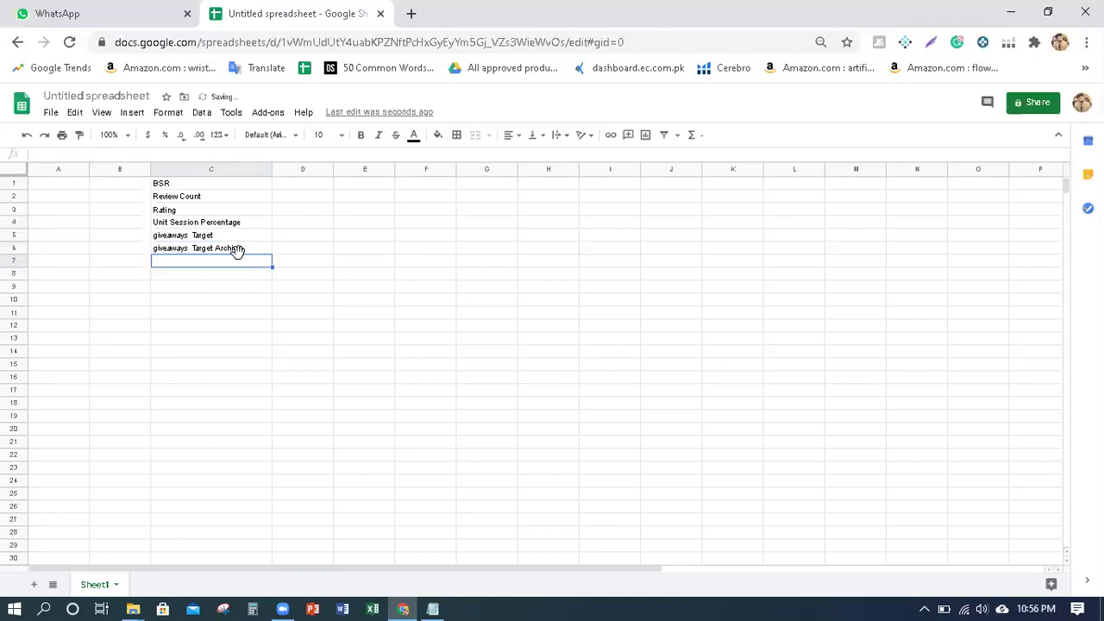
# Enter the labels "Organic Orders", "PPC Orders" and "Total Orders" in cells C7 to C9.
pyautogui.write('Organi')
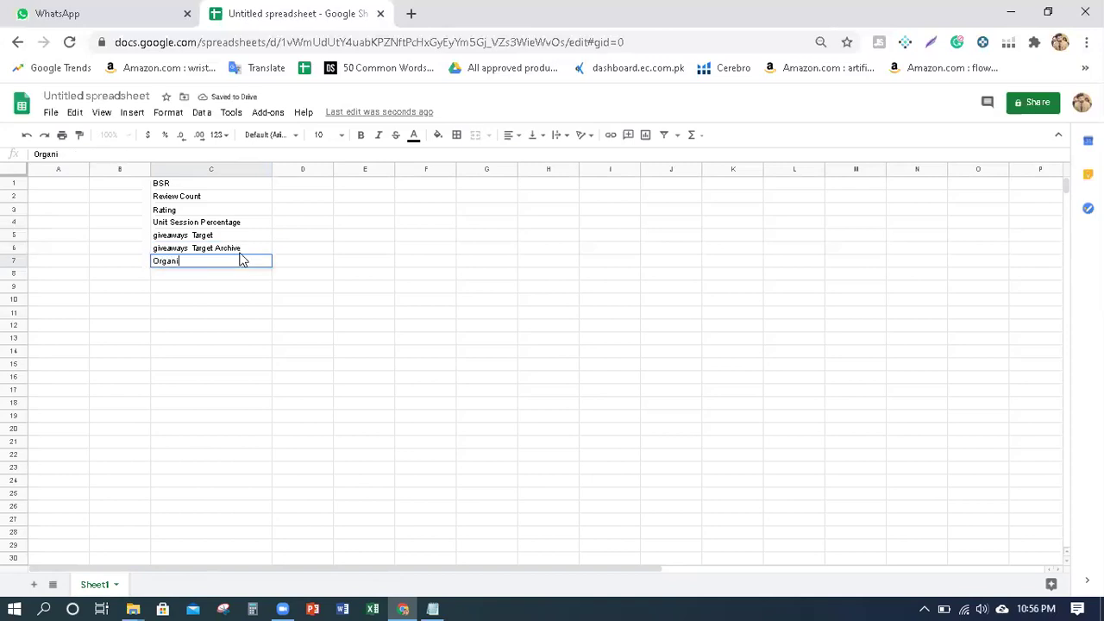
pyautogui.write('c Orders')
pyautogui.press('Return')
pyautogui.write('PPC Orders')
pyautogui.press('Return')
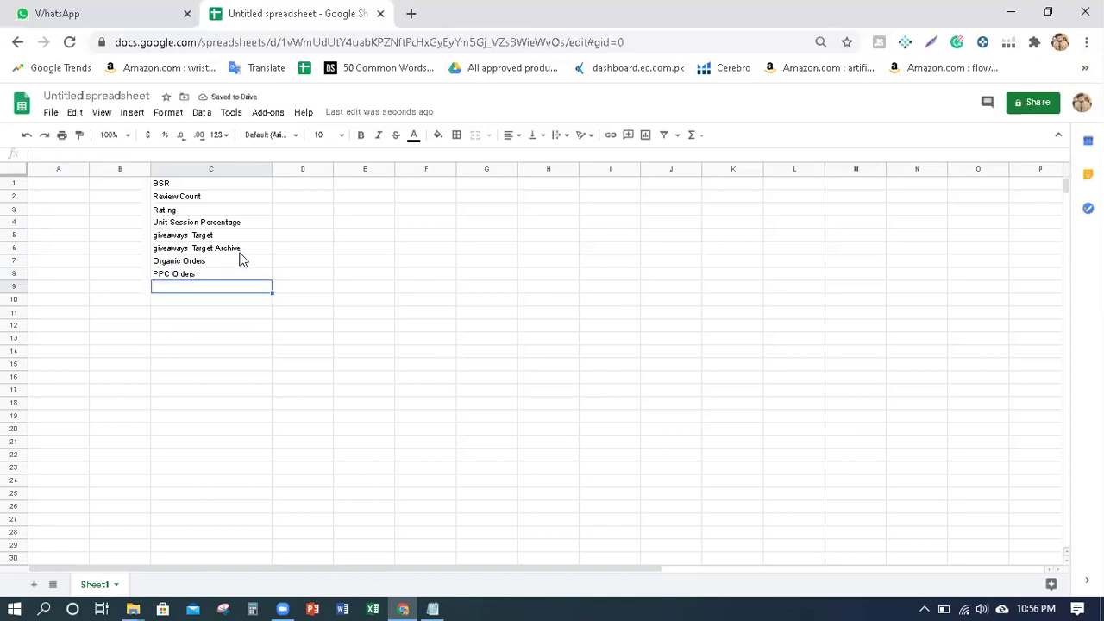
pyautogui.write('Tota')
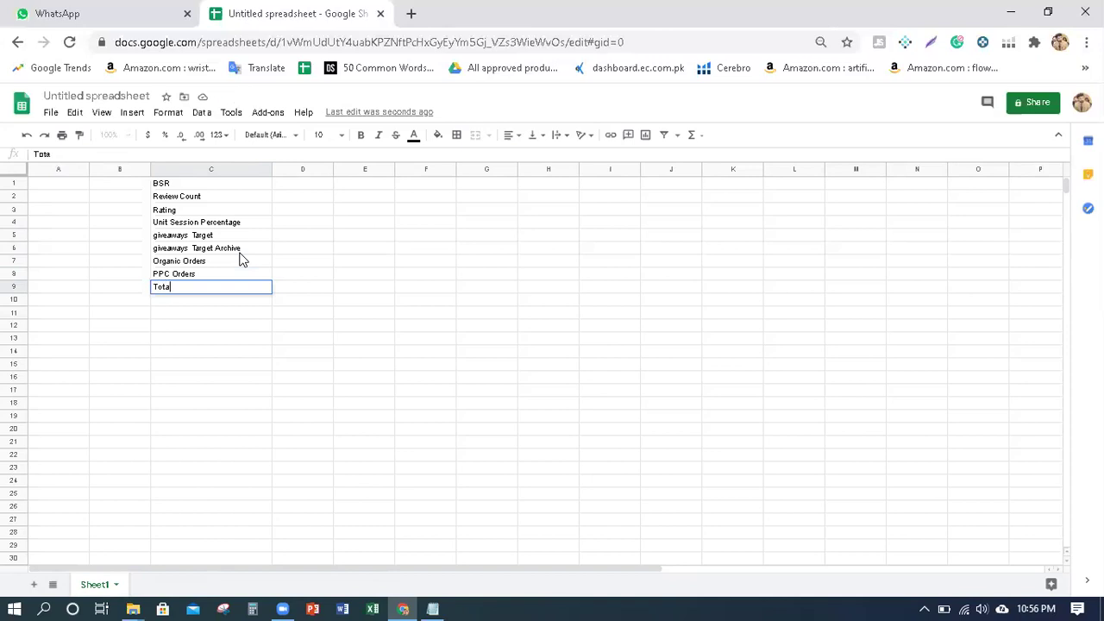
pyautogui.write('l Orders')
pyautogui.press('Return')
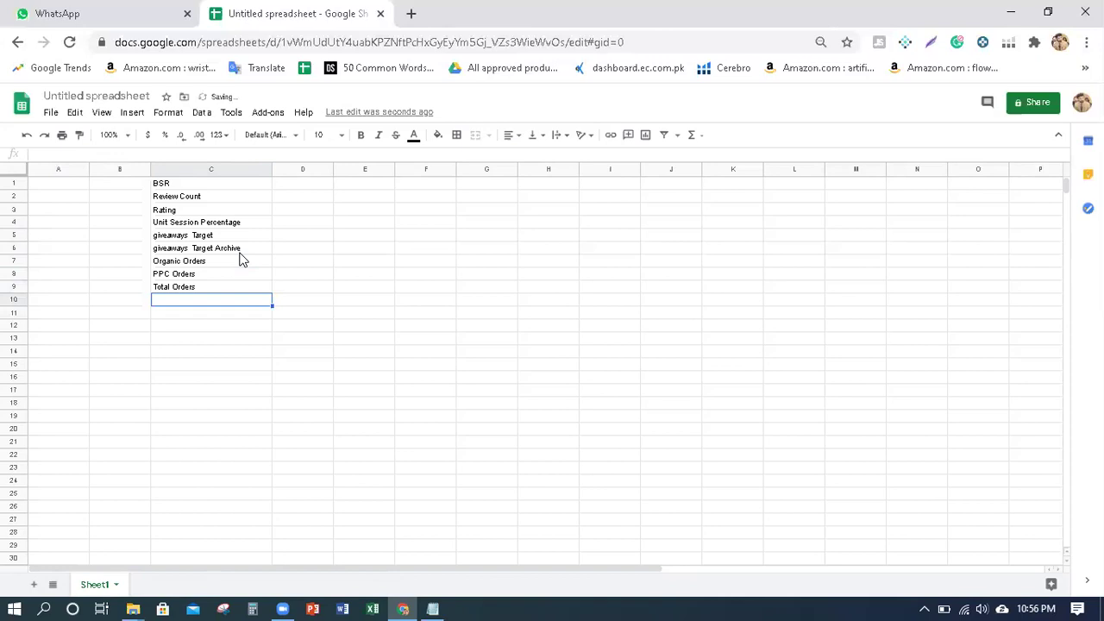
# Enter the labels "Stock" in cell C10 and "Price" in cell C11.
pyautogui.write('Stock')
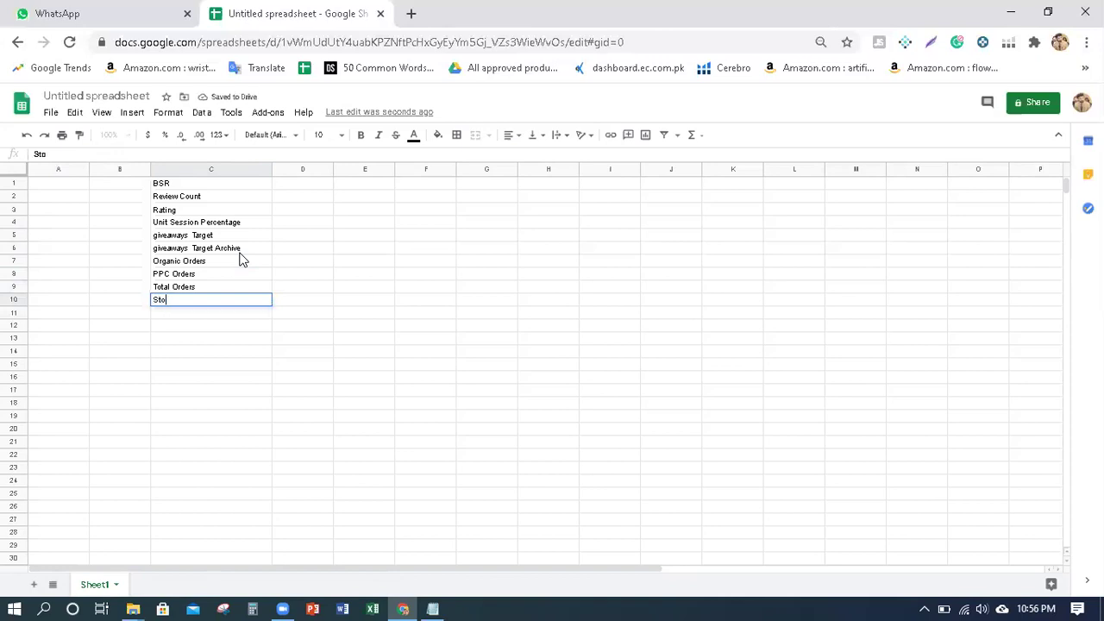
pyautogui.press('Return')
pyautogui.write('Price')
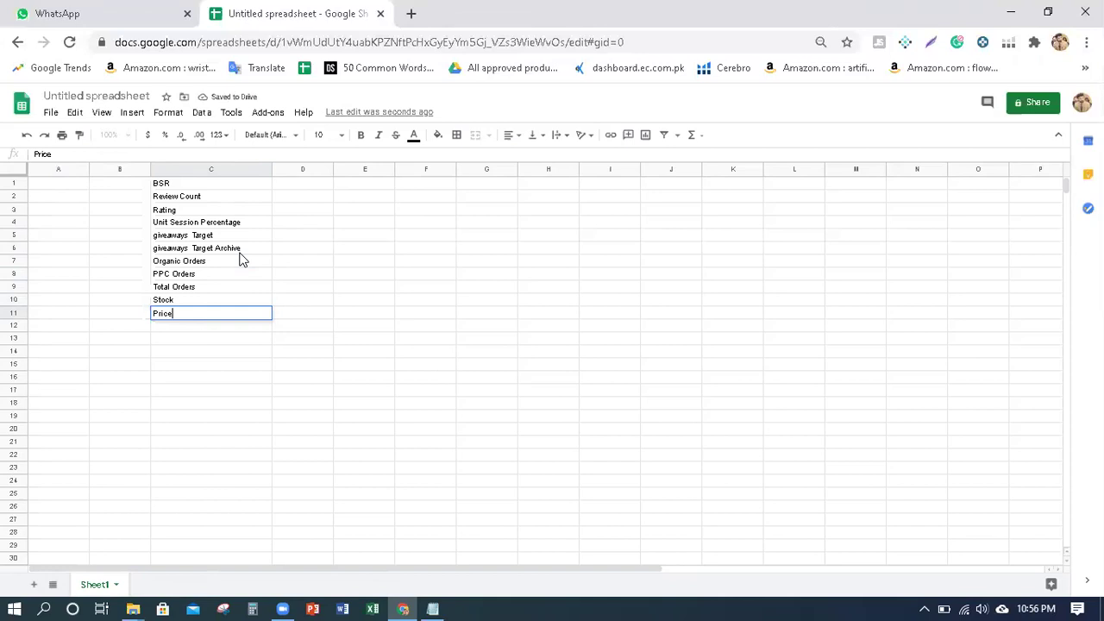
pyautogui.press('Return')
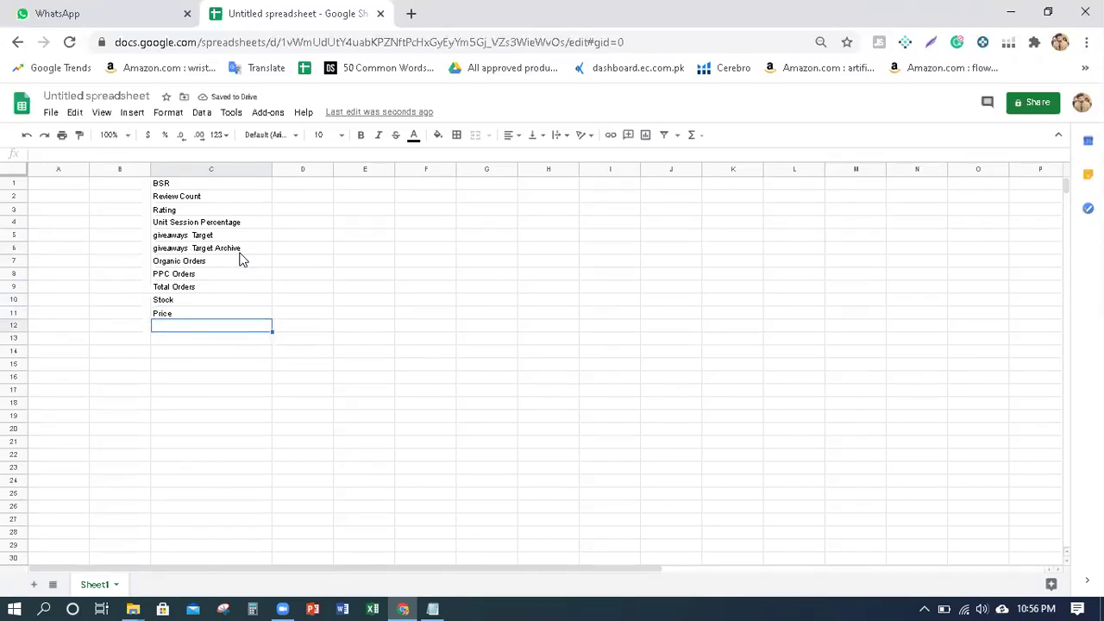
# Append an opening parenthesis to the "Price" label in cell C11.
pyautogui.press('Up')
pyautogui.doubleClick(231, 312)
pyautogui.write('(#')
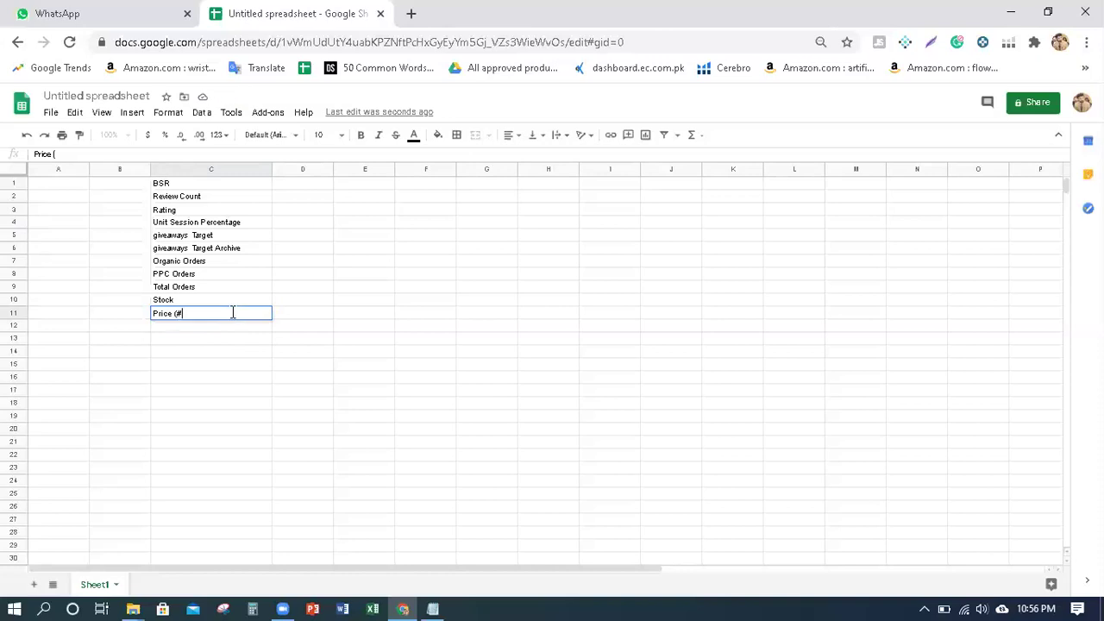
pyautogui.press('BackSpace')
# Search the web for "pound symbol" in a new browser tab.
pyautogui.click(413, 15)
pyautogui.write('pou')
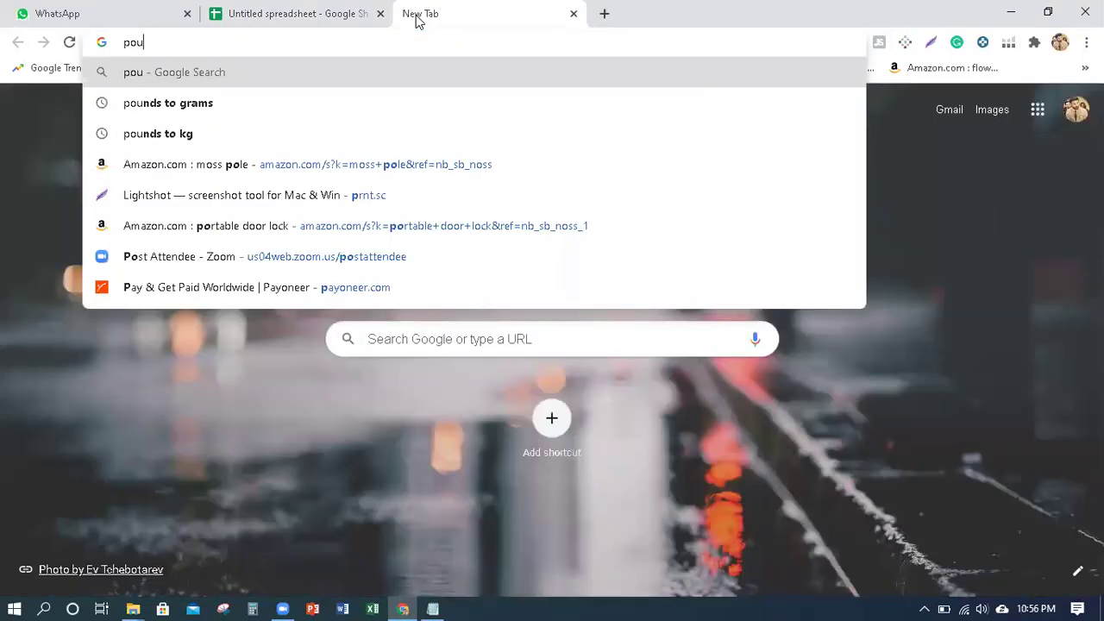
pyautogui.write('nd a')
pyautogui.press('Down')
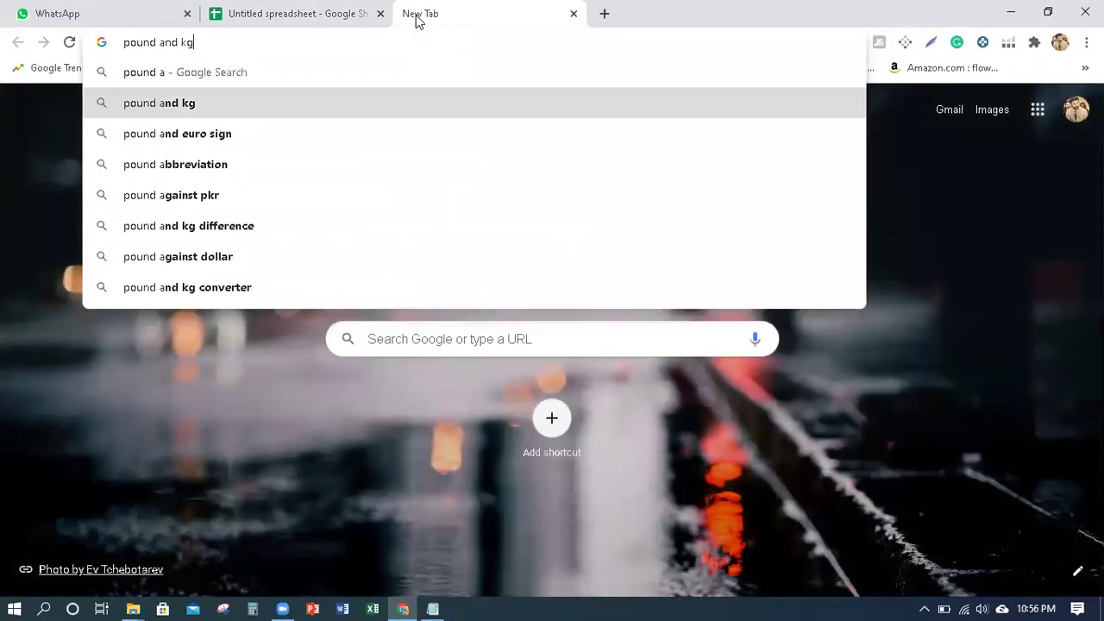
pyautogui.press('BackSpace')
pyautogui.press('BackSpace')
pyautogui.press('BackSpace')
pyautogui.press('BackSpace')
pyautogui.press('BackSpace')
pyautogui.press('BackSpace')
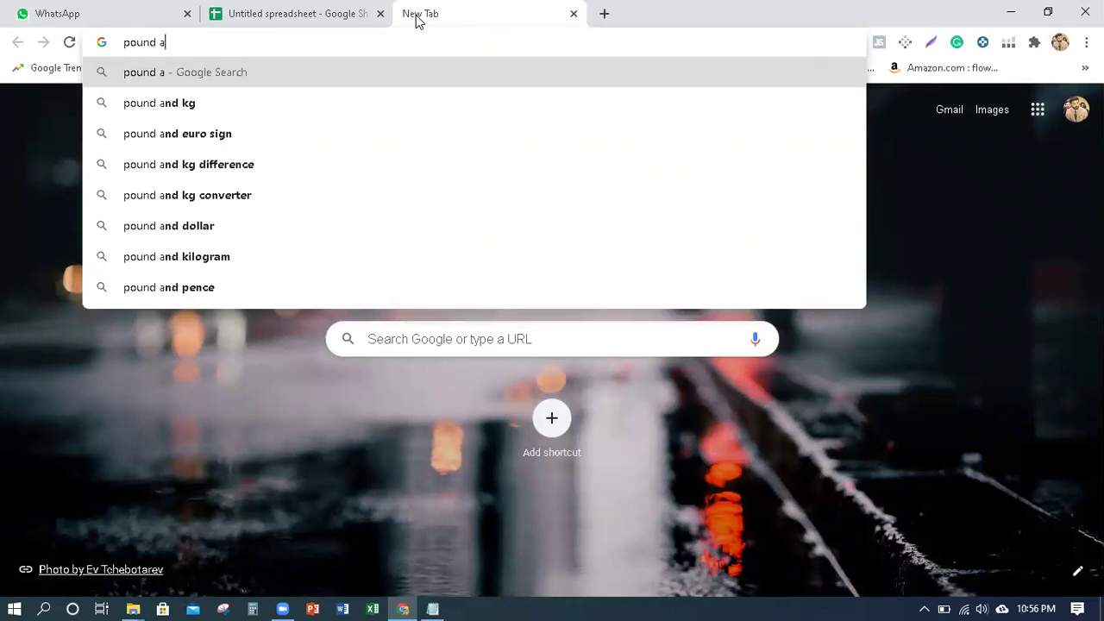
pyautogui.write('sy')
pyautogui.press('Down')
pyautogui.press('Return')
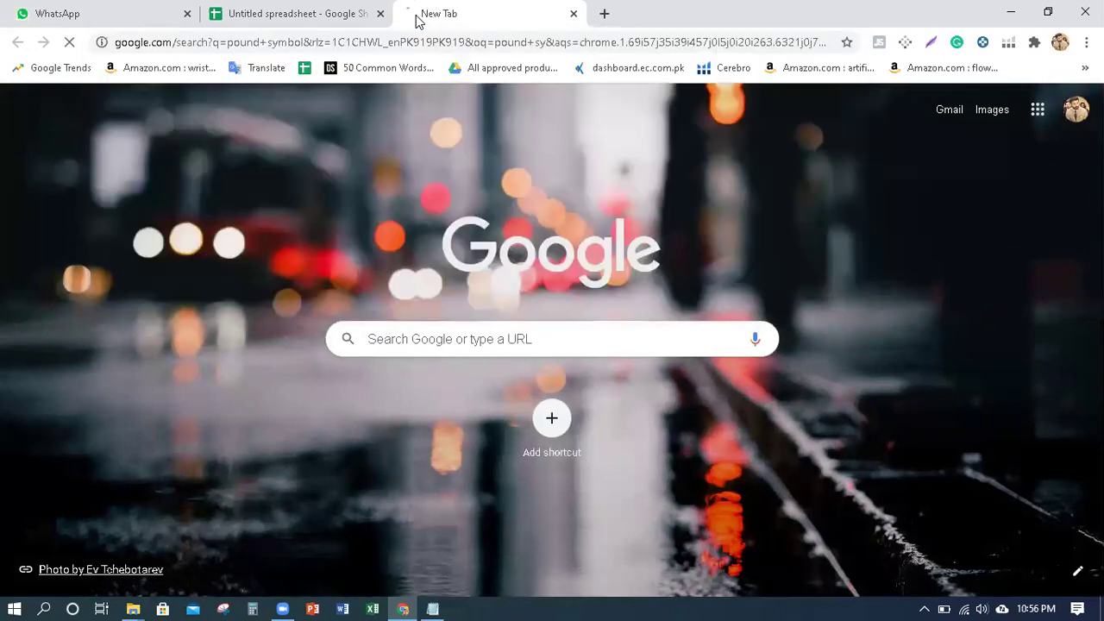
# Copy the £ symbol from the search result and complete the label in cell C11 as "Price (£)".
pyautogui.moveTo(132, 337); pyautogui.dragTo(182, 337)
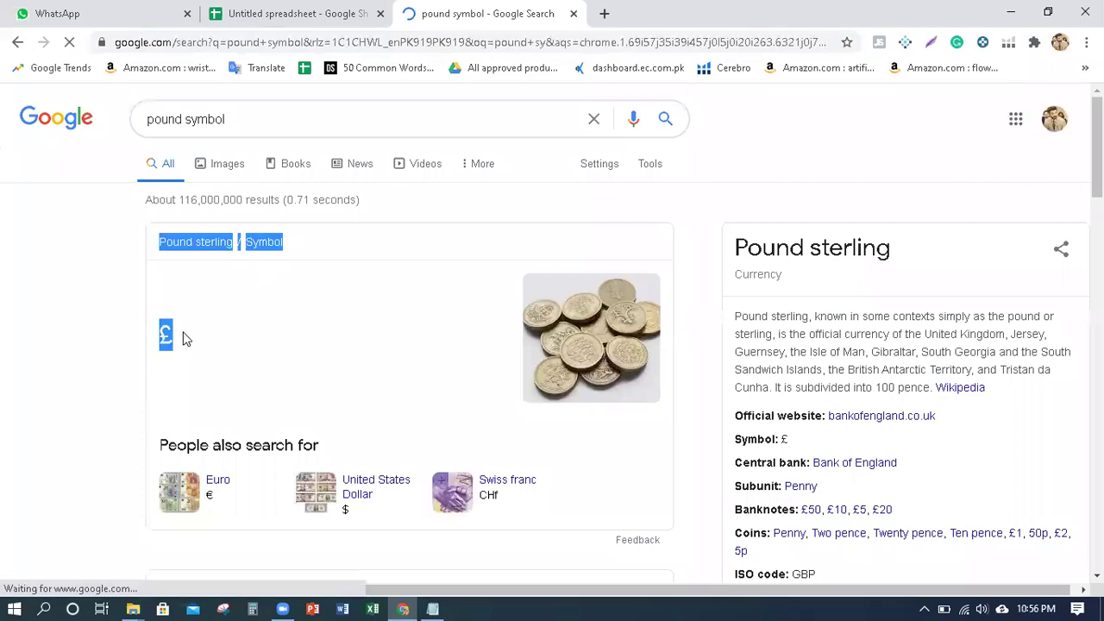
pyautogui.doubleClick(182, 337)
pyautogui.hotkey('ctrl', 'c')
pyautogui.click(273, 12)
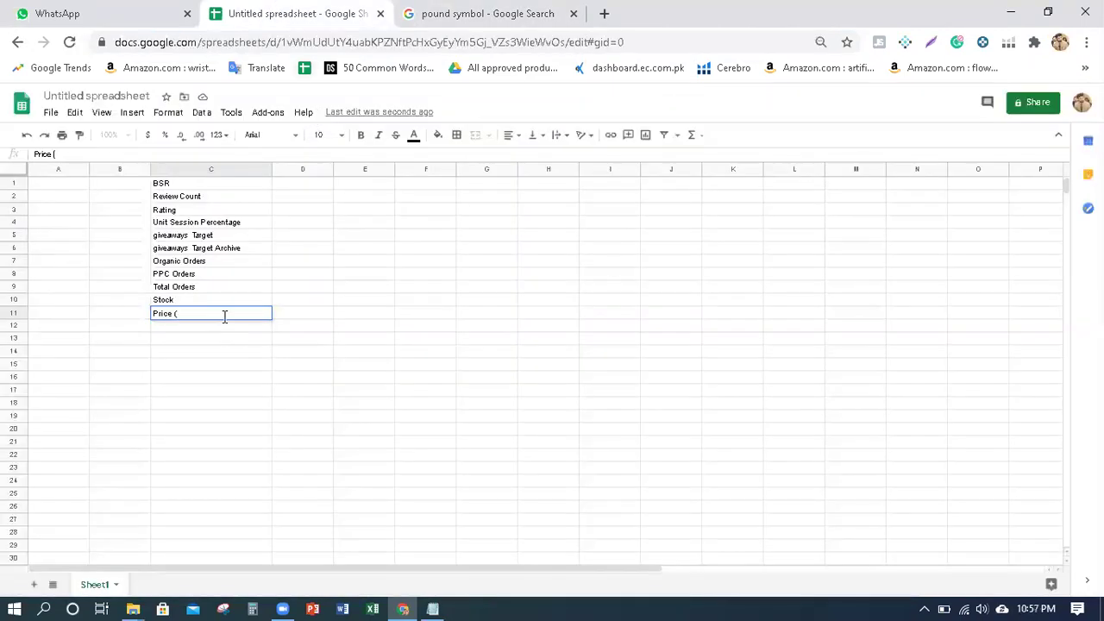
pyautogui.hotkey('ctrl', 'v')
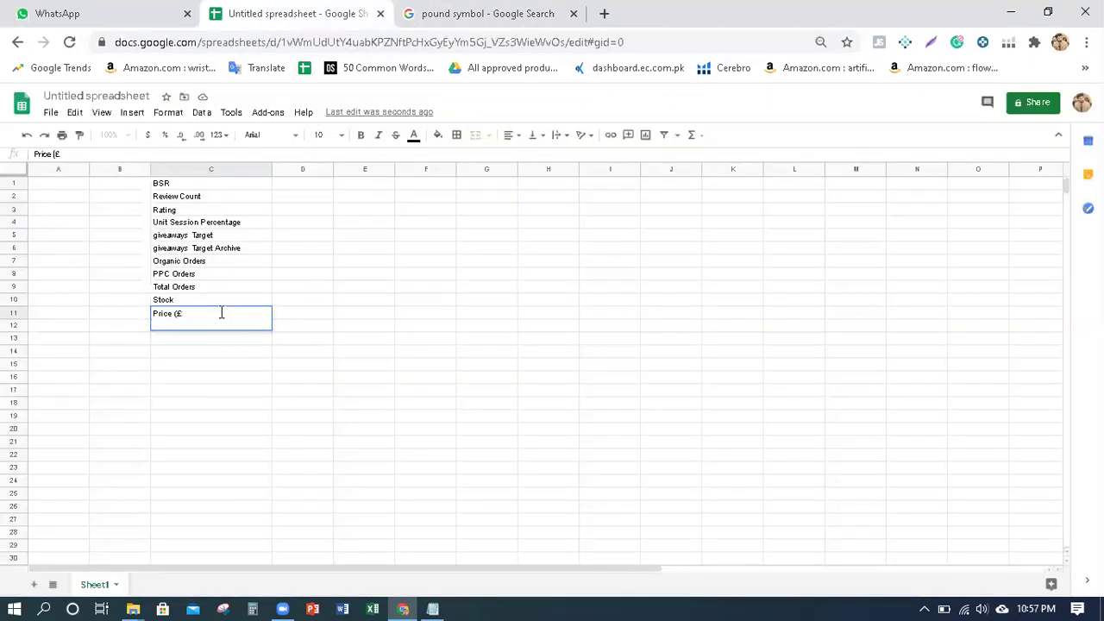
pyautogui.press('BackSpace')
pyautogui.write(')')
pyautogui.press('Return')
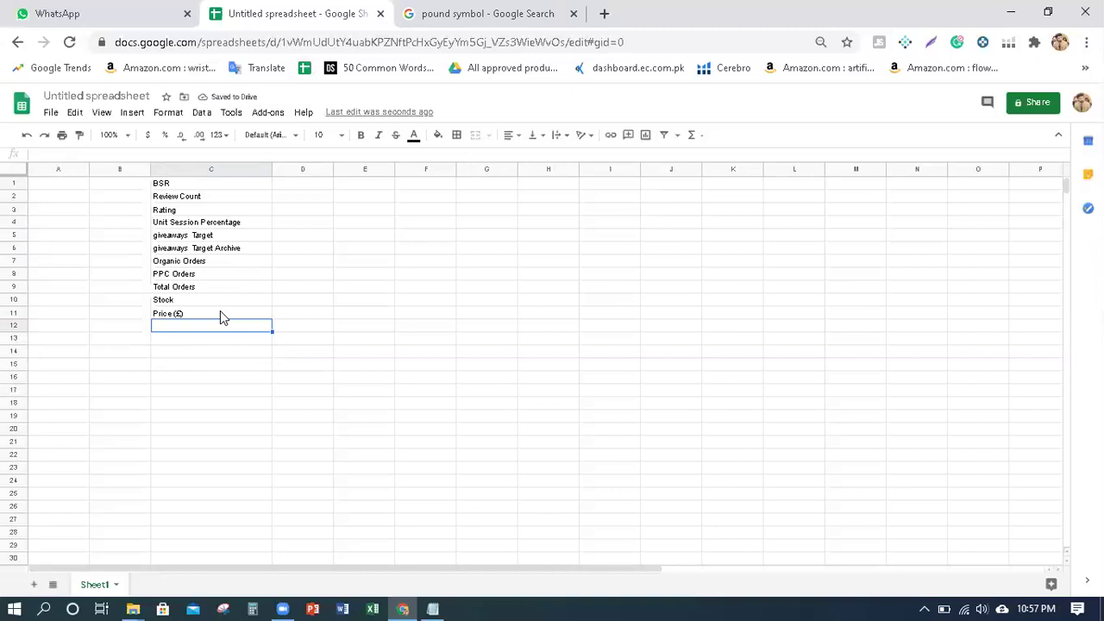
# Enter the labels "BreakEven" in cell C12 and "Taxation" in cell C13.
pyautogui.write('B')
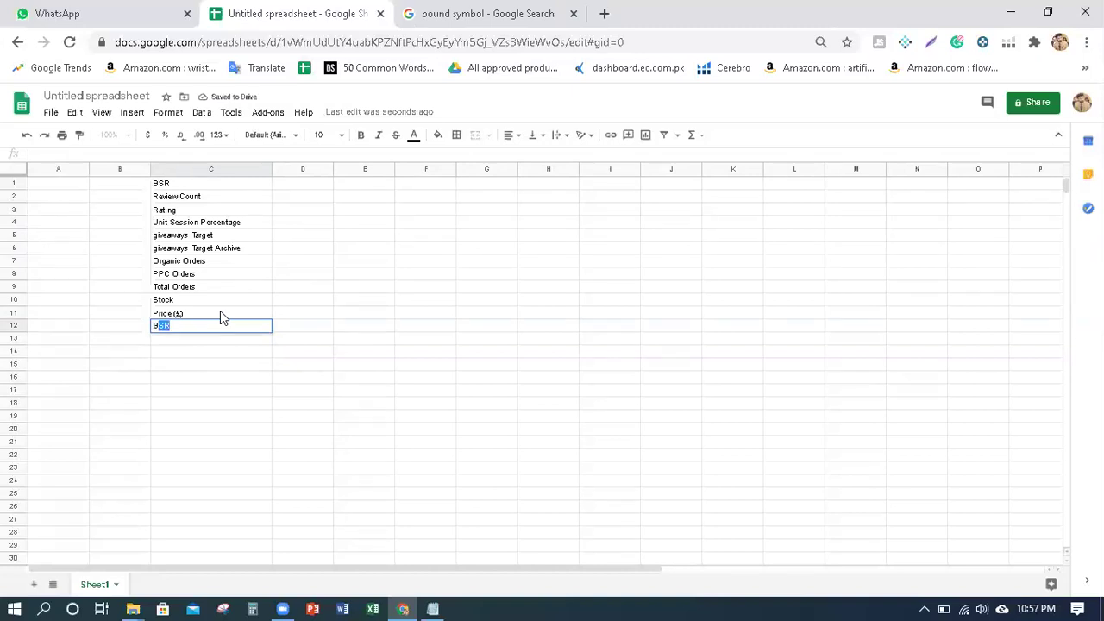
pyautogui.write('reakEven')
pyautogui.press('Return')
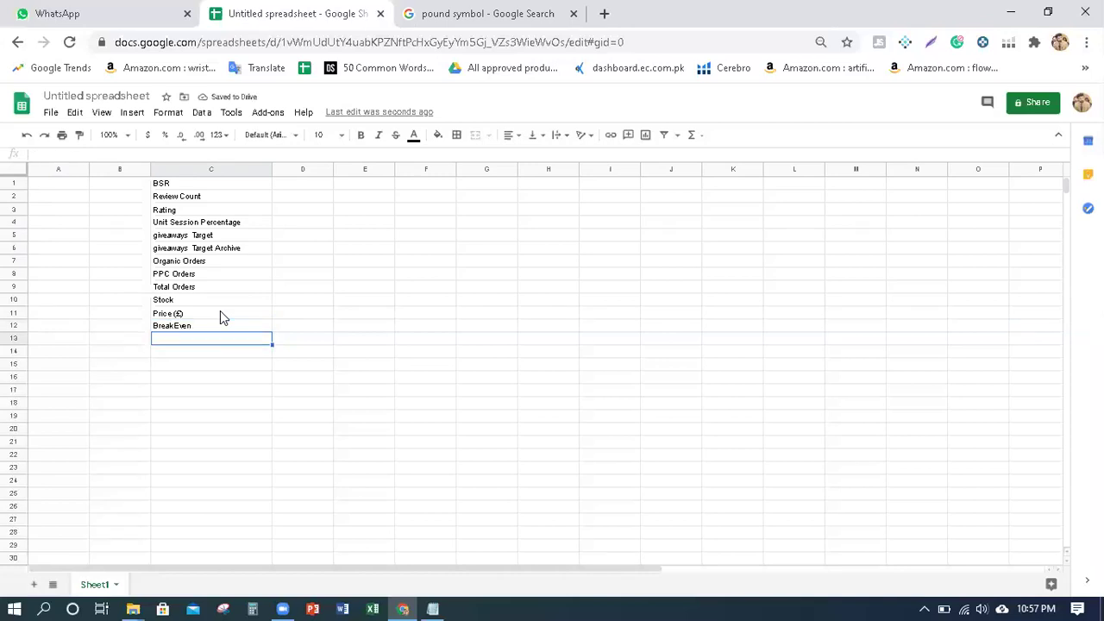
pyautogui.write('t')
pyautogui.press('BackSpace')
pyautogui.press('BackSpace')
pyautogui.write('Taxation')
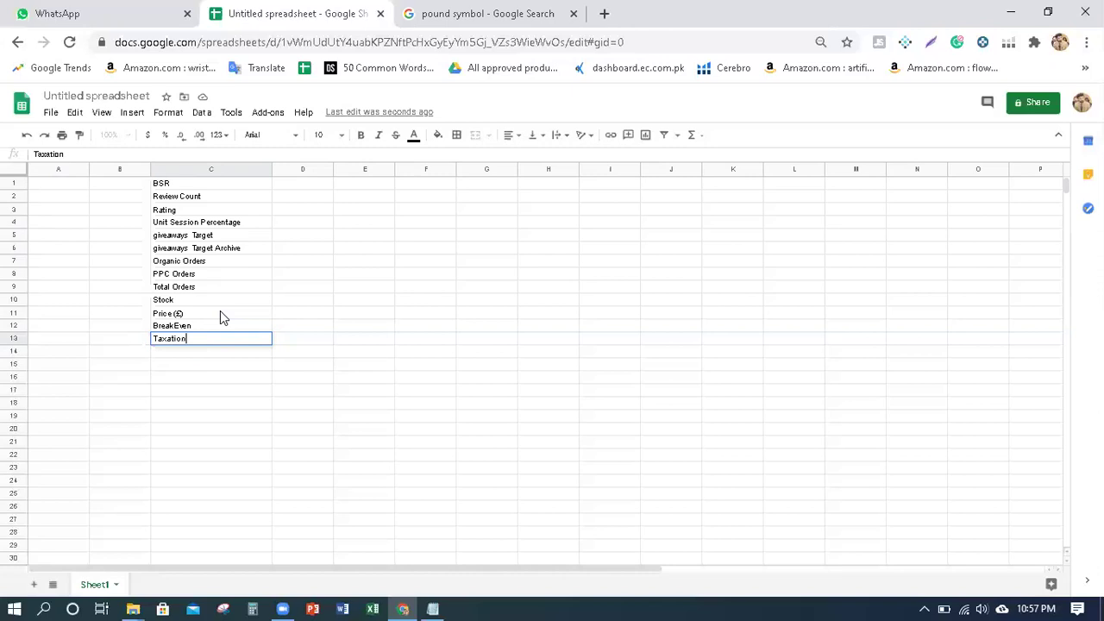
pyautogui.press('Return')
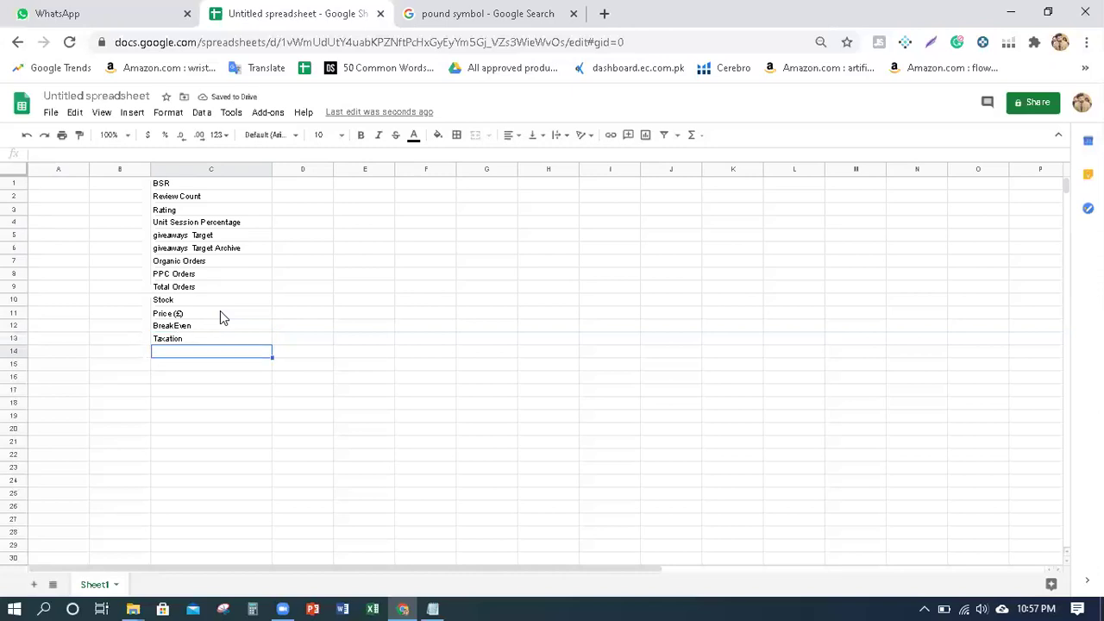
# Enter the labels "Current Percentage", "Threshold" and "Competitors Daily Sales" in cells C14 to C16.
pyautogui.write('C')
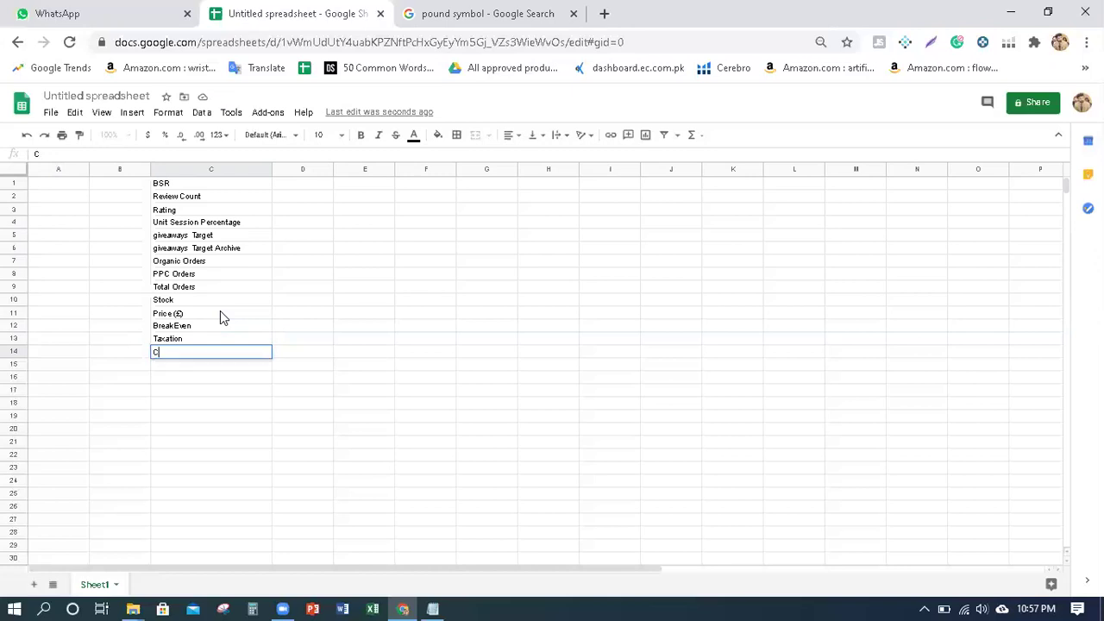
pyautogui.write('urrent Percentage')
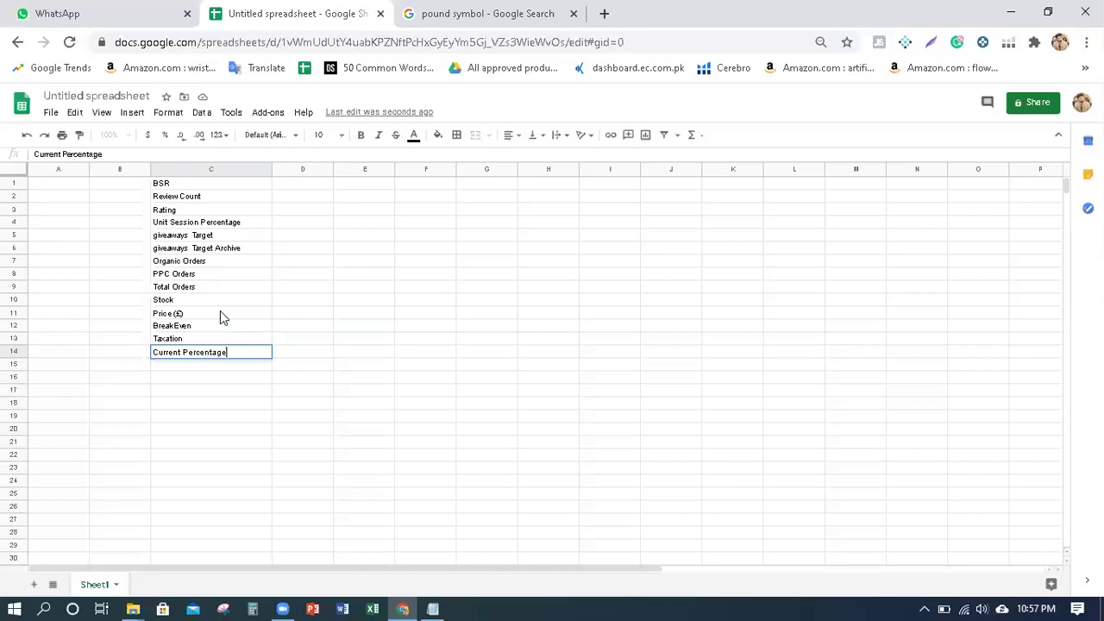
pyautogui.press('Return')
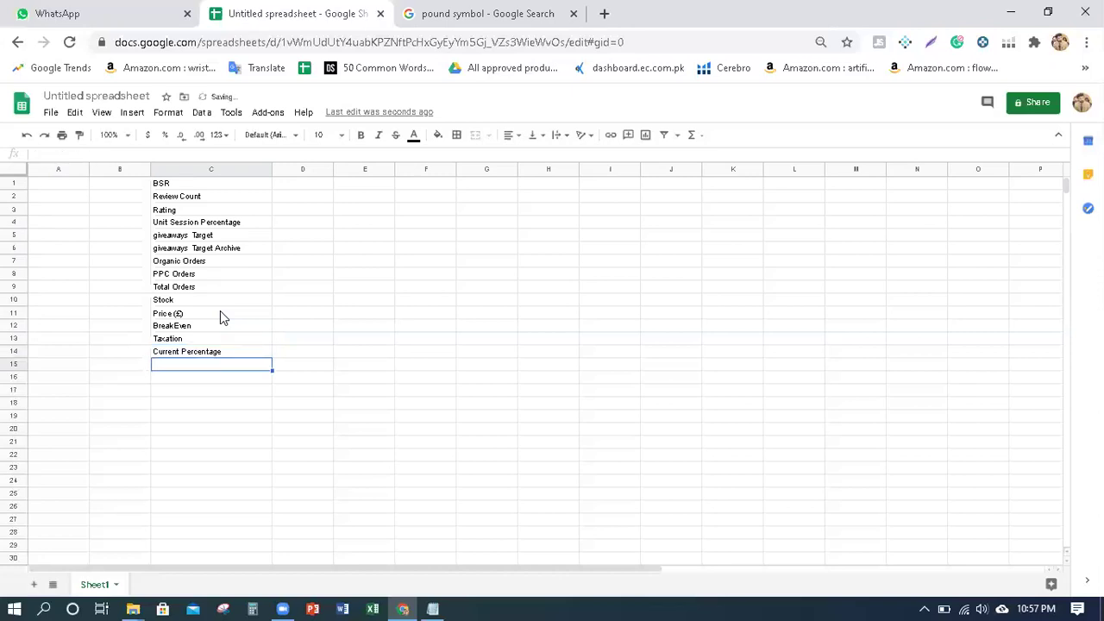
pyautogui.write('Thresh')
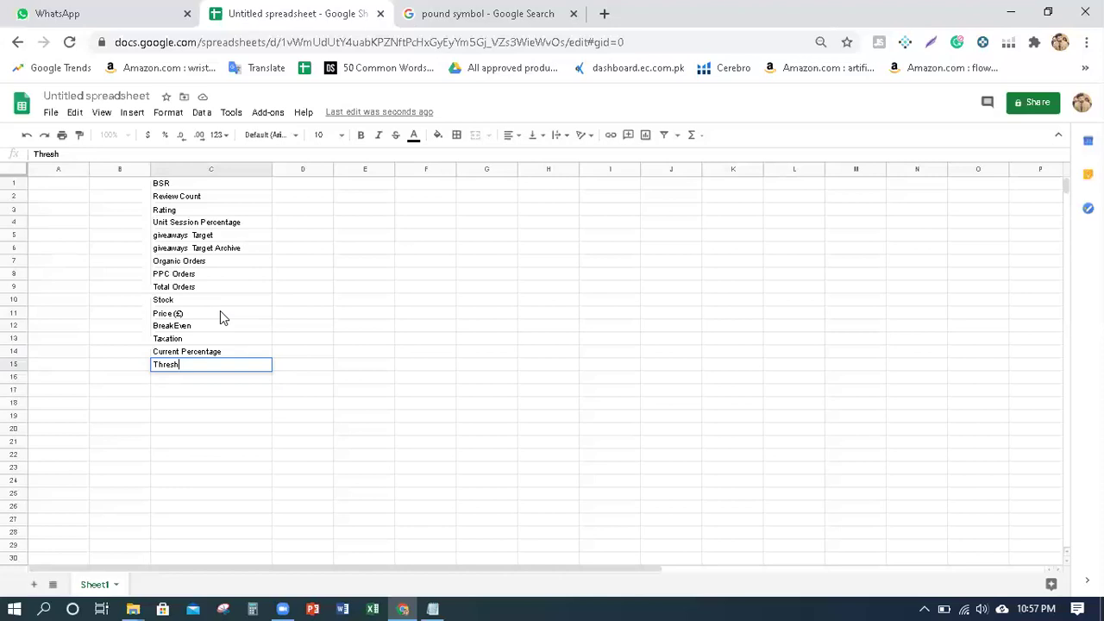
pyautogui.write('old')
pyautogui.press('Return')
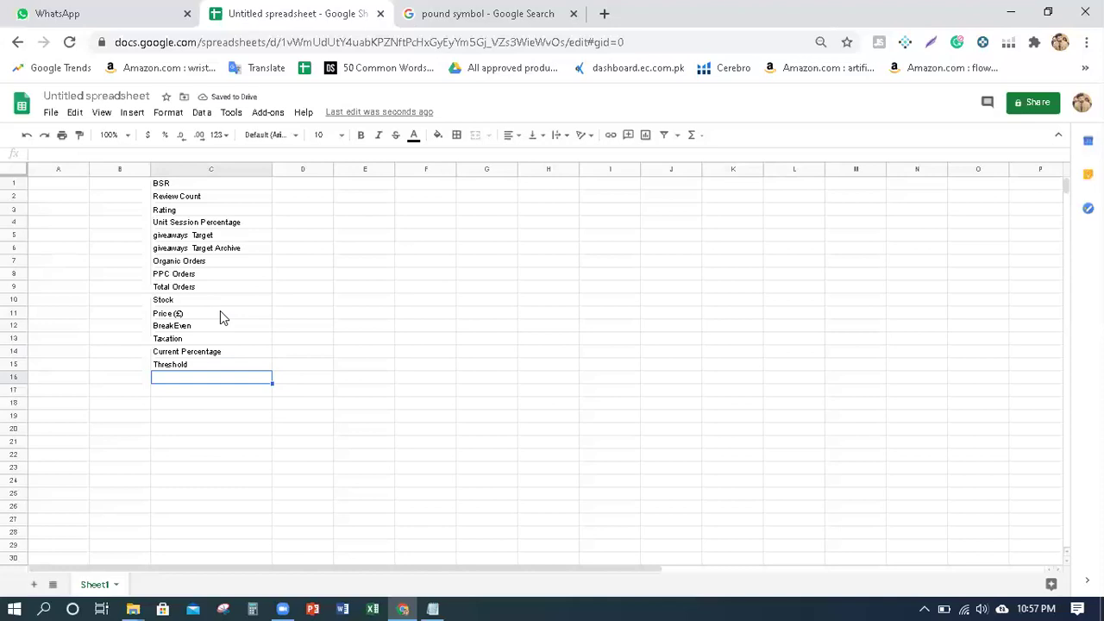
pyautogui.write('Completitors')
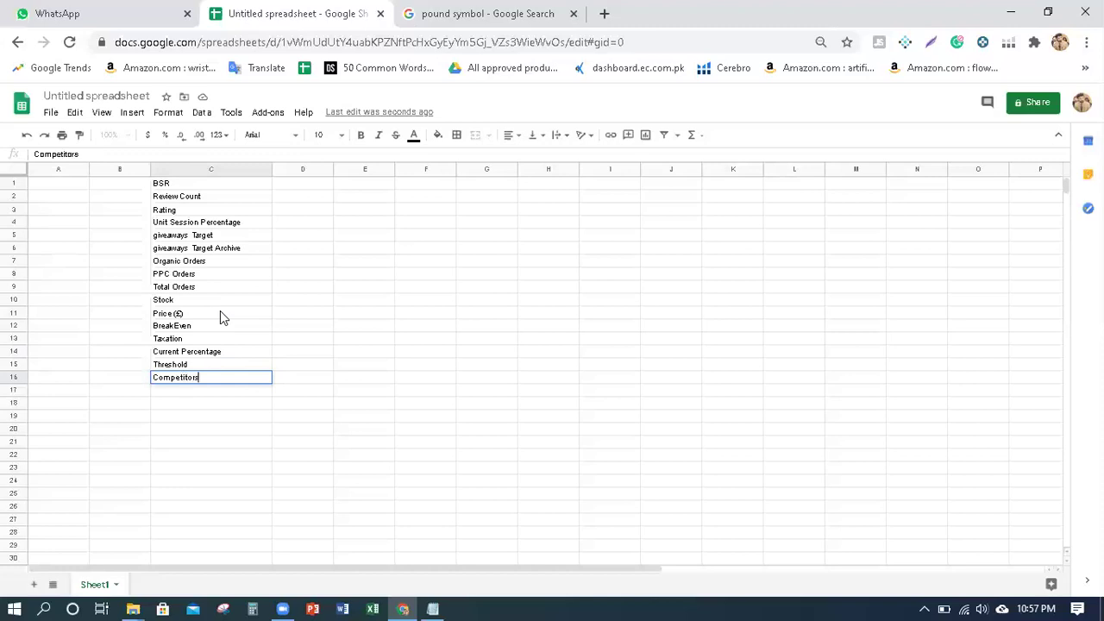
pyautogui.write(' Daily Sales')
pyautogui.press('Return')
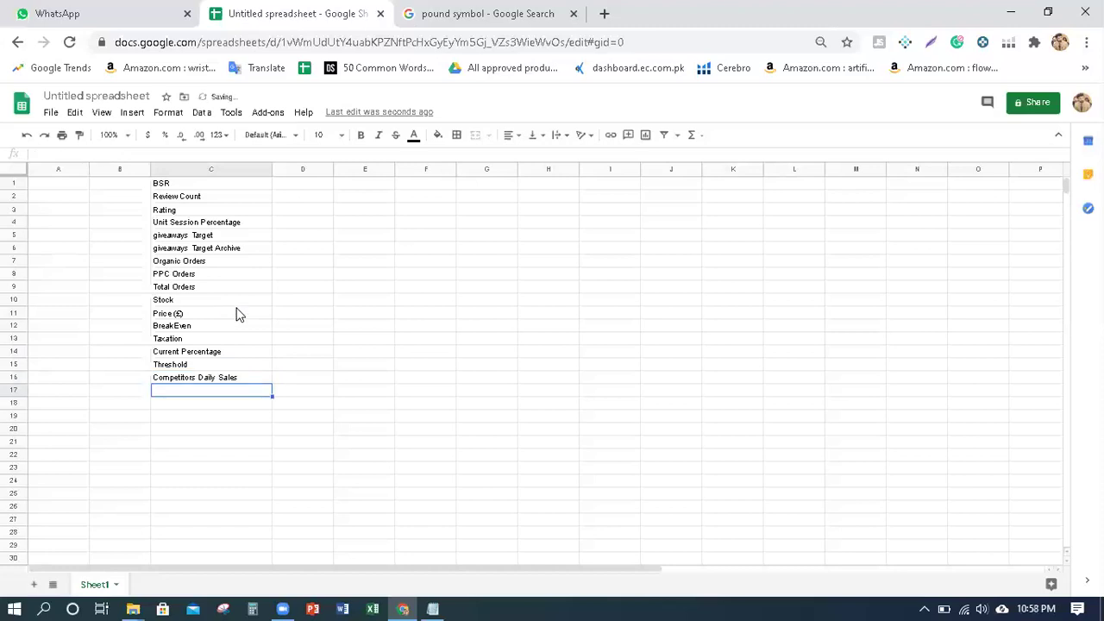
pyautogui.click(176, 186)
pyautogui.click(193, 314)
pyautogui.click(158, 237)
pyautogui.doubleClick(156, 235)
pyautogui.press('BackSpace')
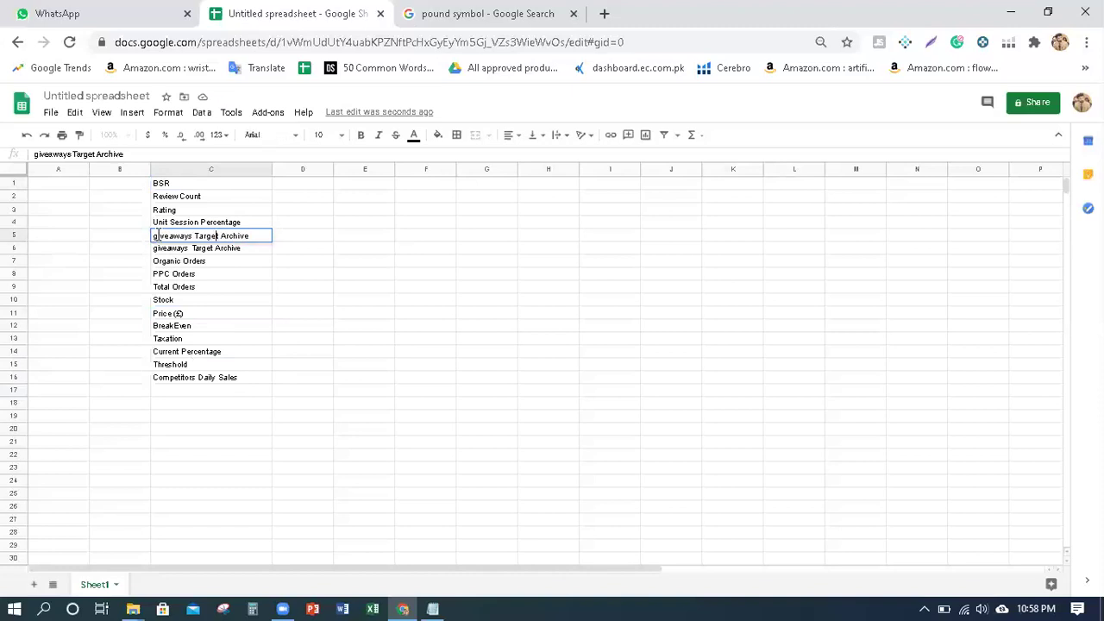
pyautogui.press('Return')
pyautogui.press('Return')
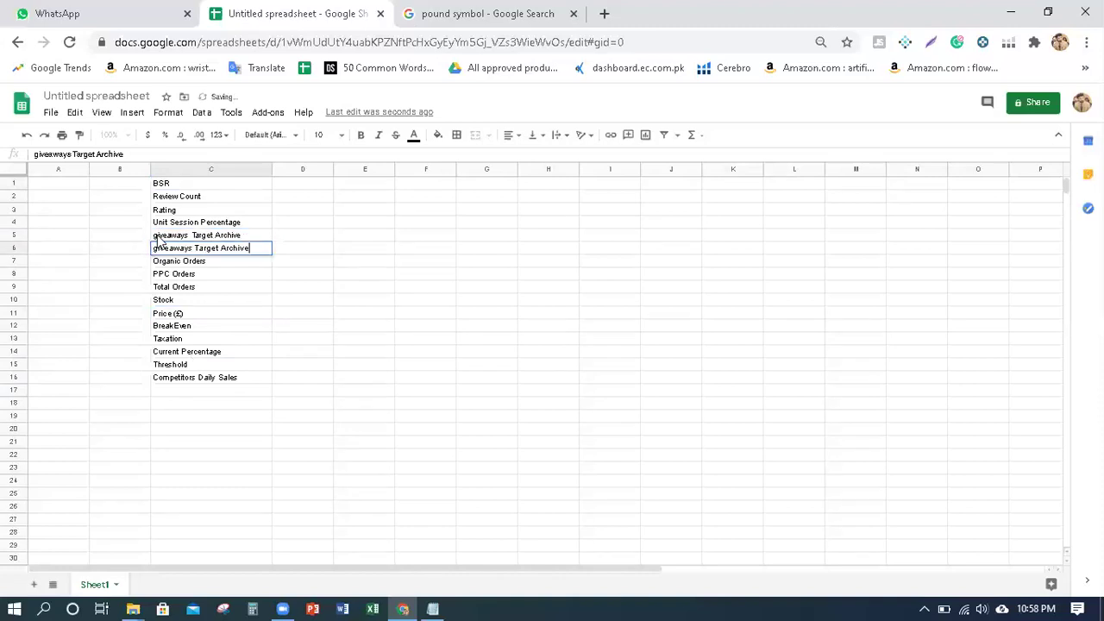
# Capitalize the first letter of the labels in C5 and C6 to read "Giveaways Target" and "Giveaways Target Archive".
pyautogui.click(258, 227)
pyautogui.doubleClick(232, 236)
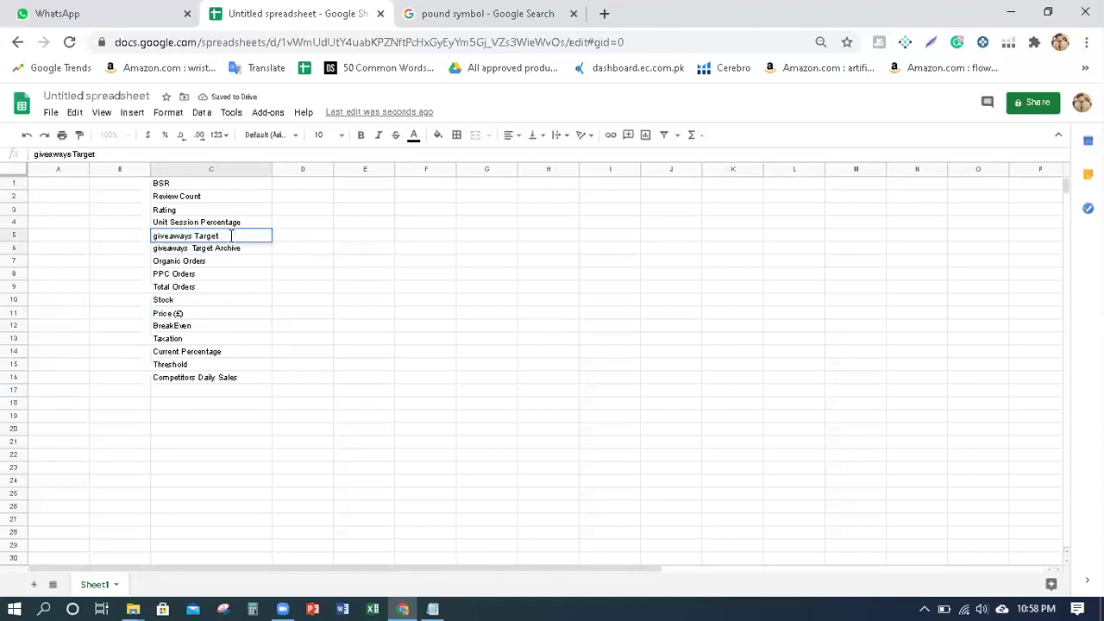
pyautogui.press('Delete')
pyautogui.write('G')
pyautogui.press('Return')
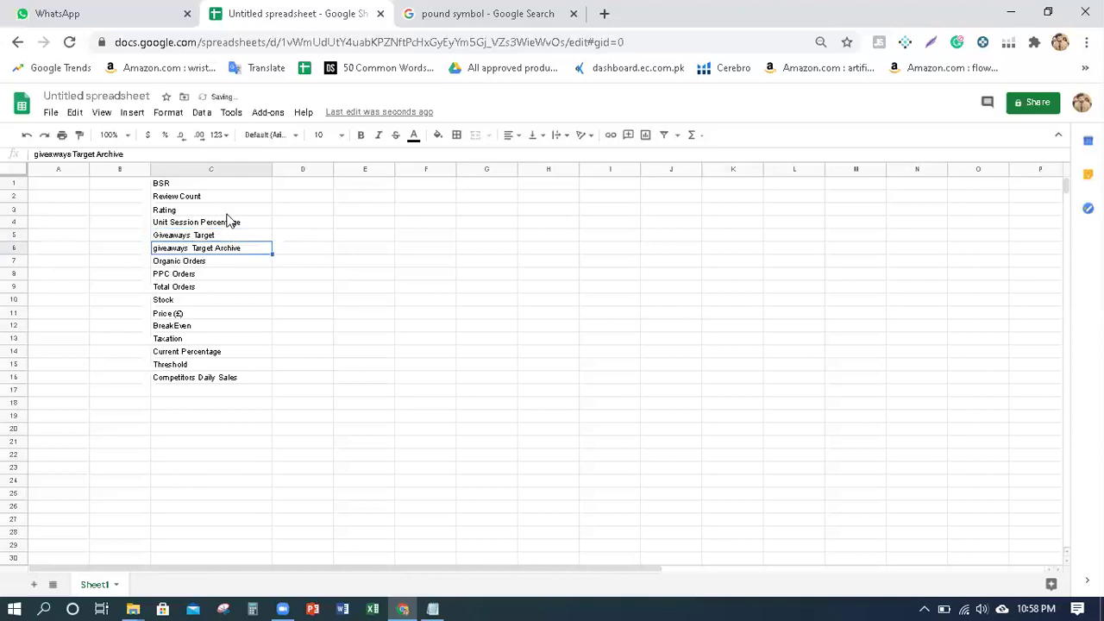
pyautogui.doubleClick(154, 248)
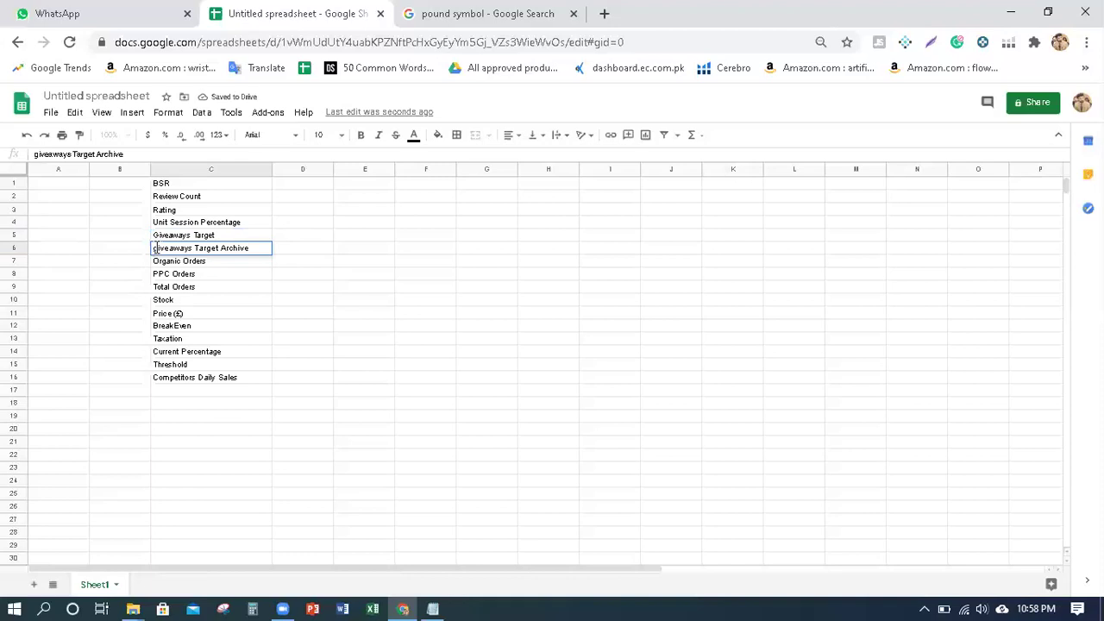
pyautogui.press('Delete')
pyautogui.write('G')
pyautogui.press('Return')
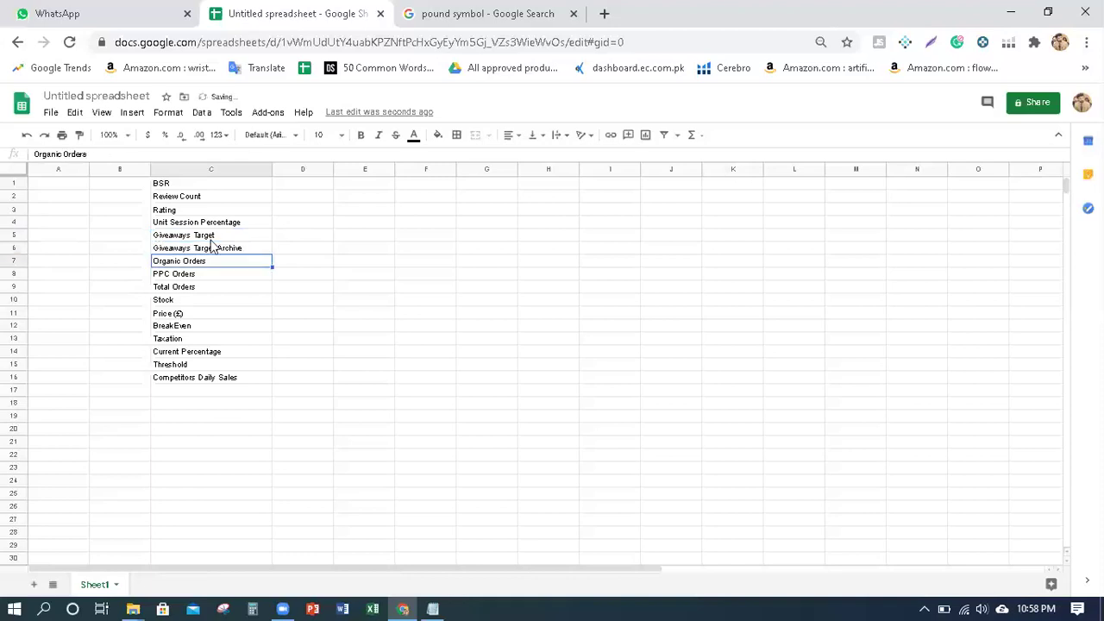
# Set the font size of the labels in cells C1 to C16 to 12.
pyautogui.moveTo(175, 188); pyautogui.dragTo(244, 379)
pyautogui.click(336, 135)
pyautogui.click(324, 274)
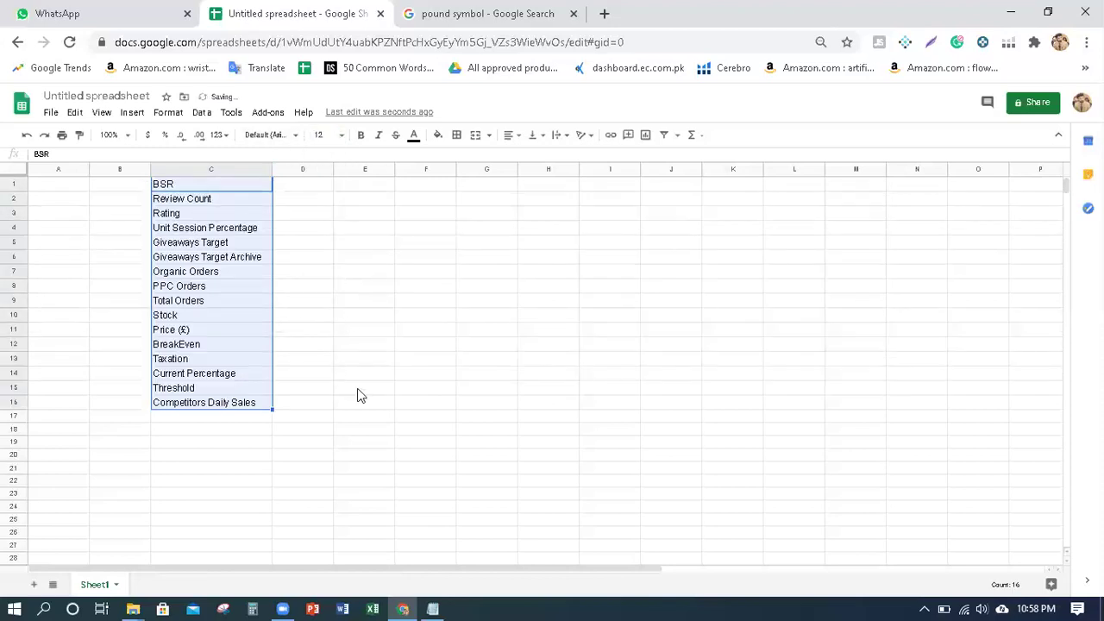
pyautogui.click(291, 360)
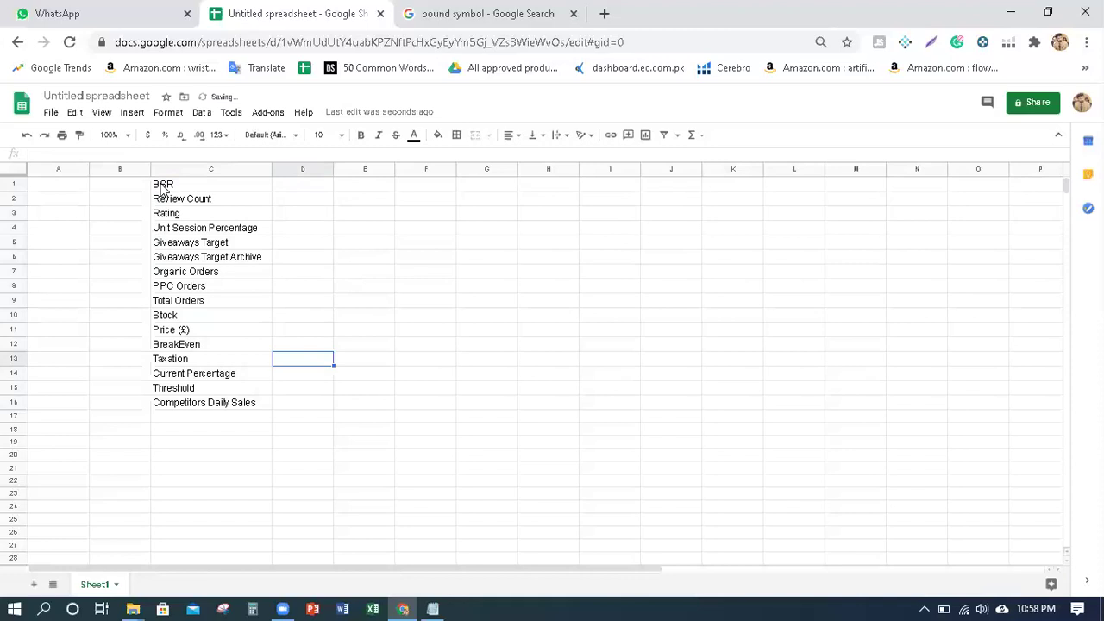
# Apply all borders to the cell range C1:M16 so every label row forms part of the table grid.
pyautogui.moveTo(163, 189); pyautogui.dragTo(819, 399)
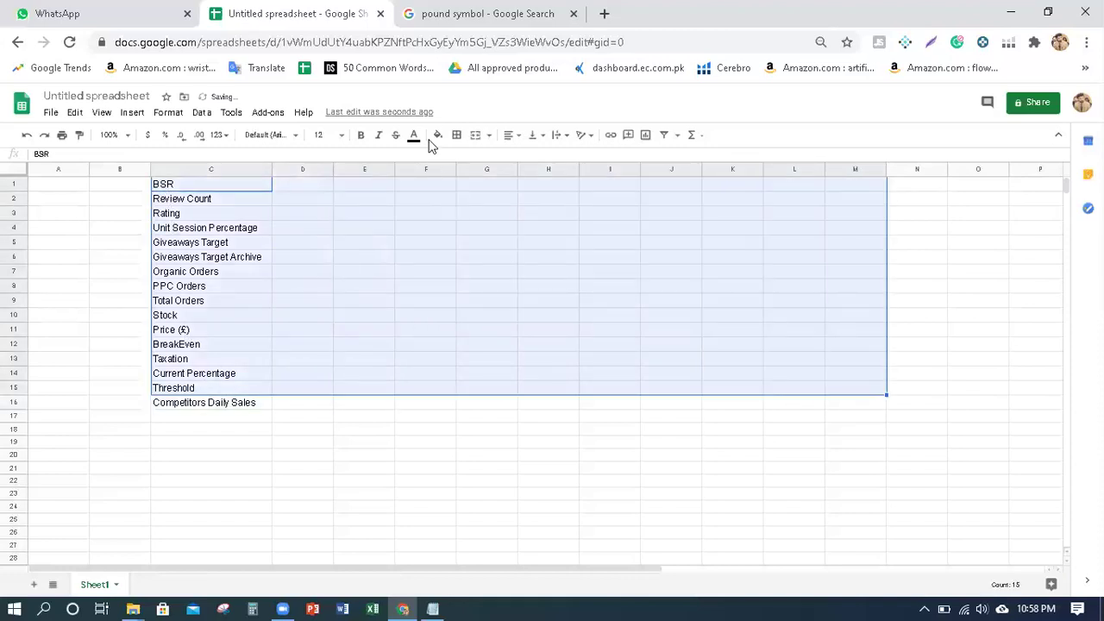
pyautogui.click(456, 135)
pyautogui.click(460, 159)
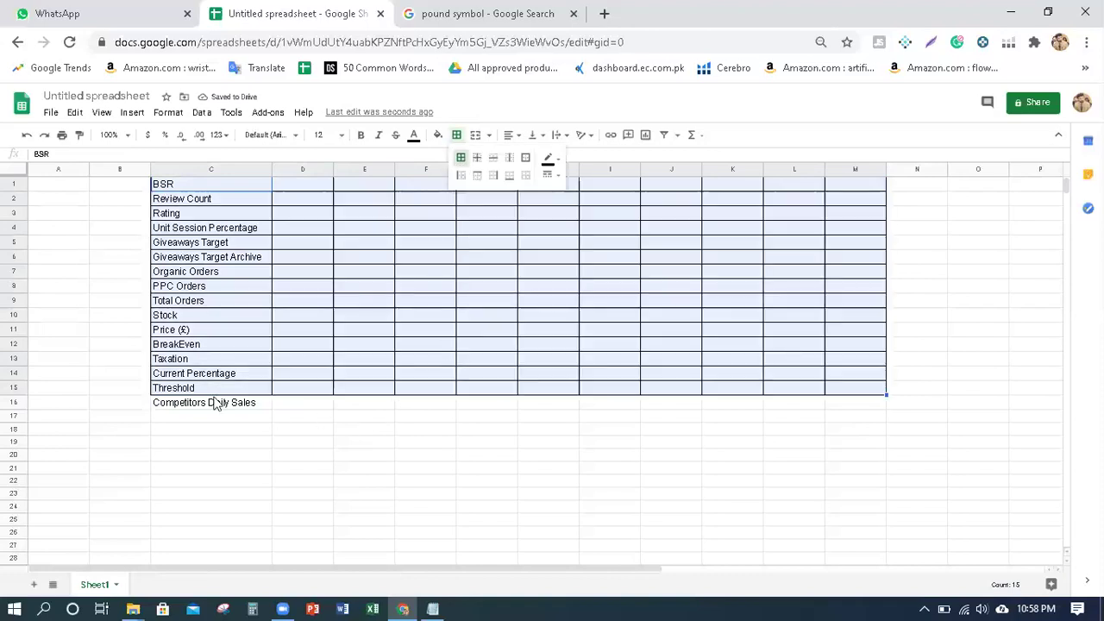
pyautogui.moveTo(168, 188); pyautogui.dragTo(867, 414)
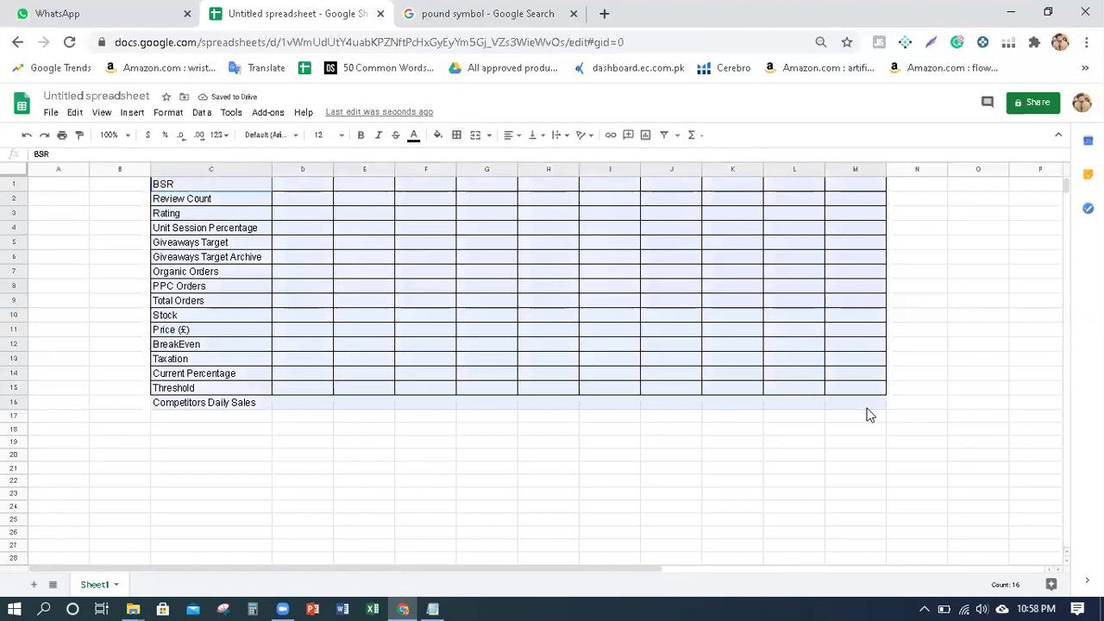
pyautogui.click(453, 136)
pyautogui.click(460, 157)
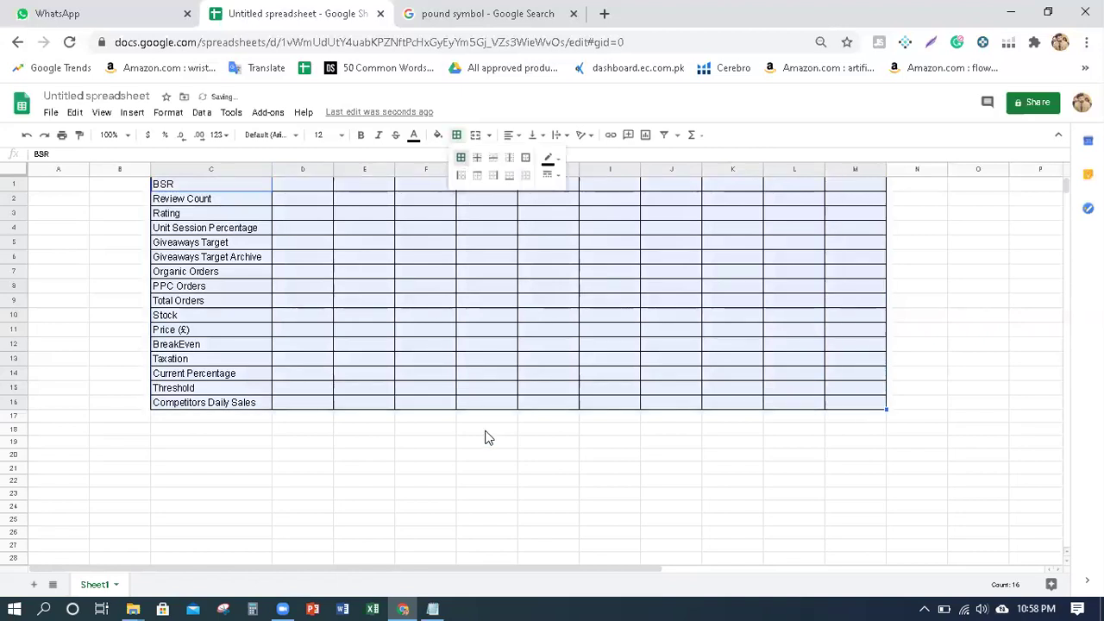
pyautogui.click(488, 467)
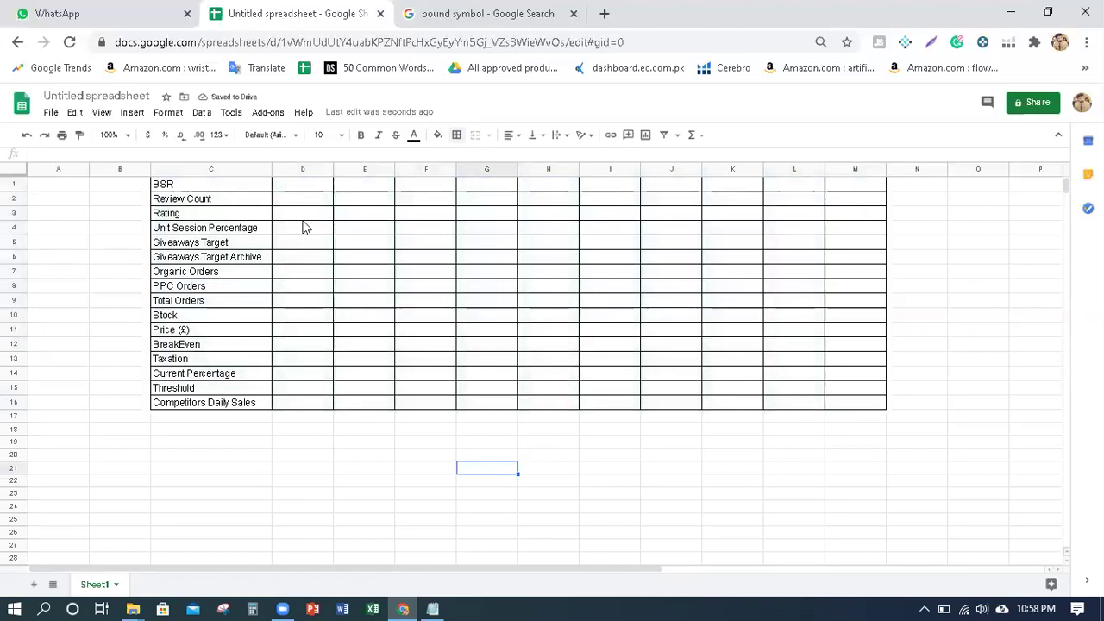
# Insert one empty row above the "BSR" row.
pyautogui.rightClick(18, 184)
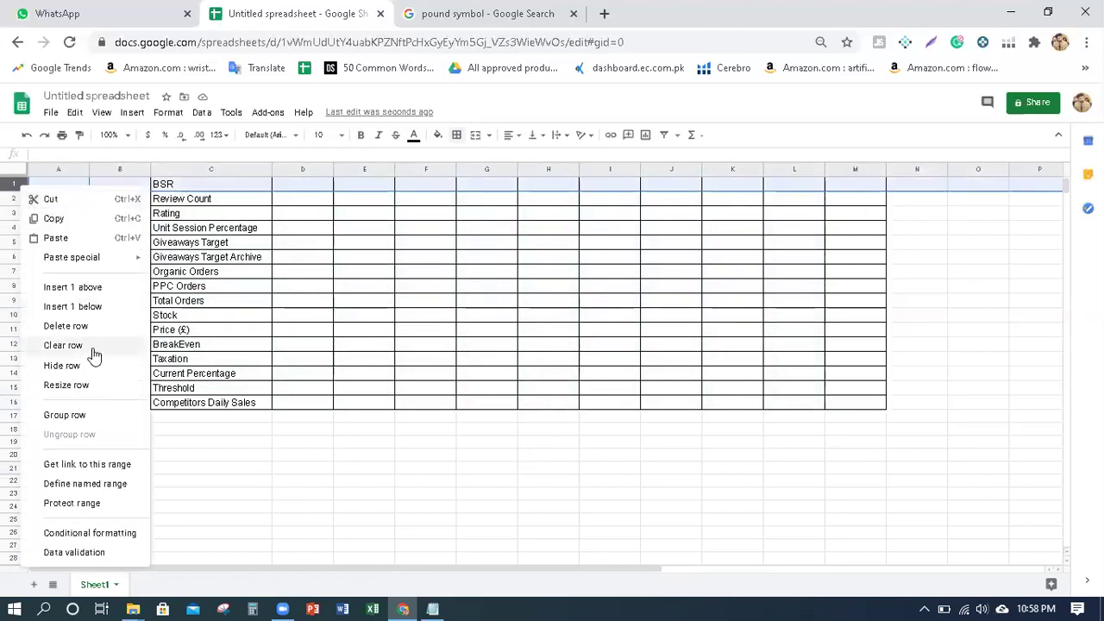
pyautogui.click(105, 286)
pyautogui.click(350, 442)
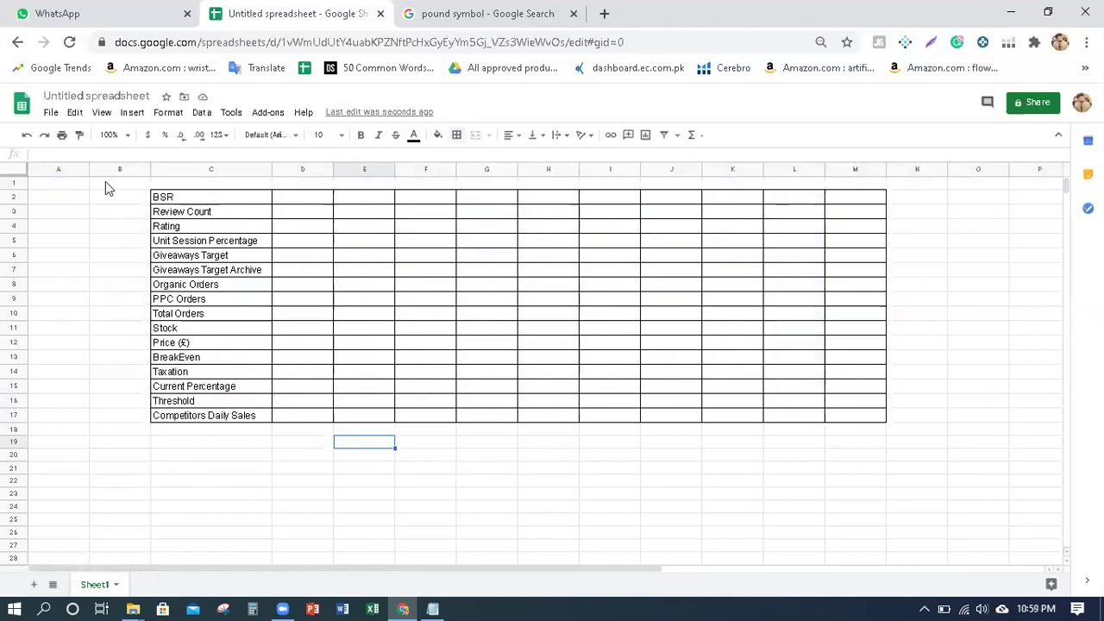
# Apply all borders to cells C1 to M1 in the new row.
pyautogui.moveTo(164, 183); pyautogui.dragTo(524, 183)
pyautogui.moveTo(750, 183); pyautogui.dragTo(878, 183)
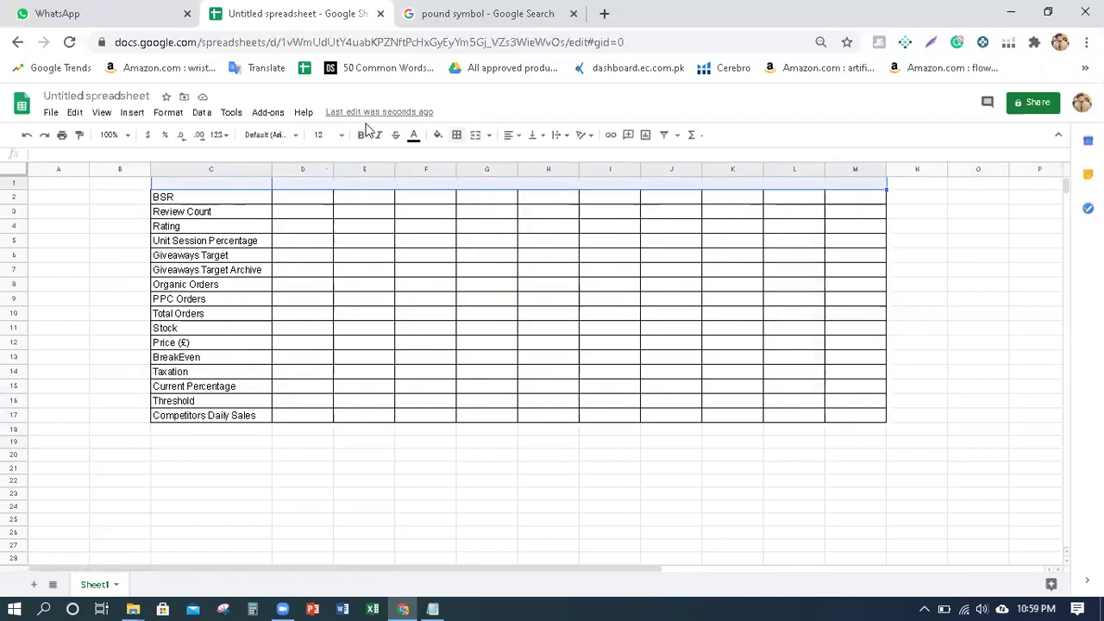
pyautogui.click(458, 135)
pyautogui.click(459, 159)
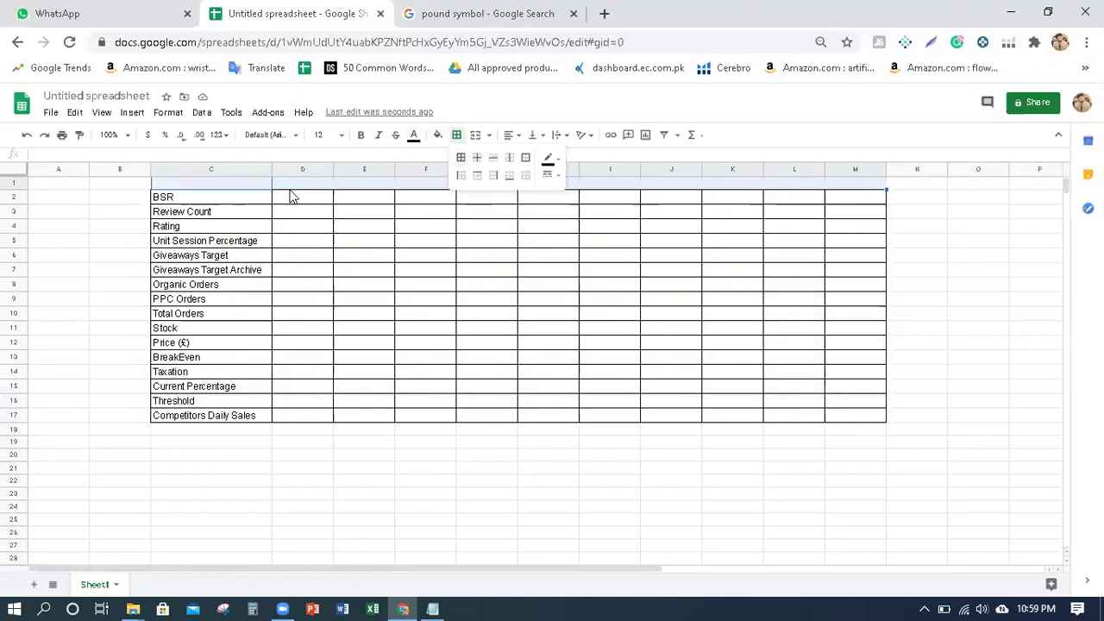
# Enter the label "DATE" in cell C1.
pyautogui.click(220, 186)
pyautogui.doubleClick(218, 186)
pyautogui.write('DAt')
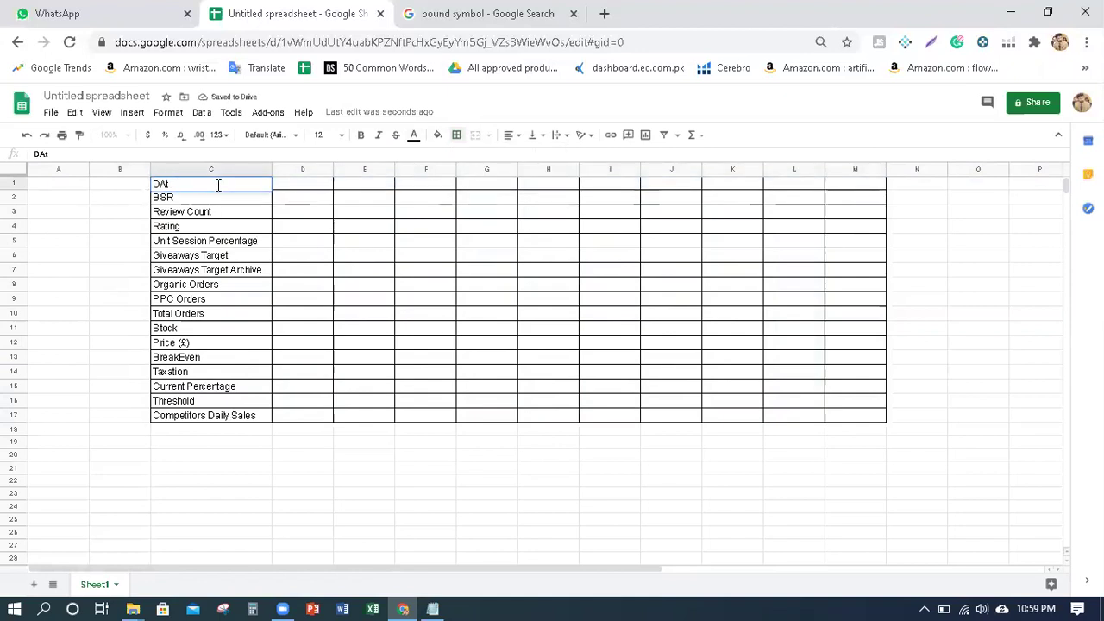
pyautogui.press('BackSpace')
pyautogui.write('TE')
pyautogui.press('Return')
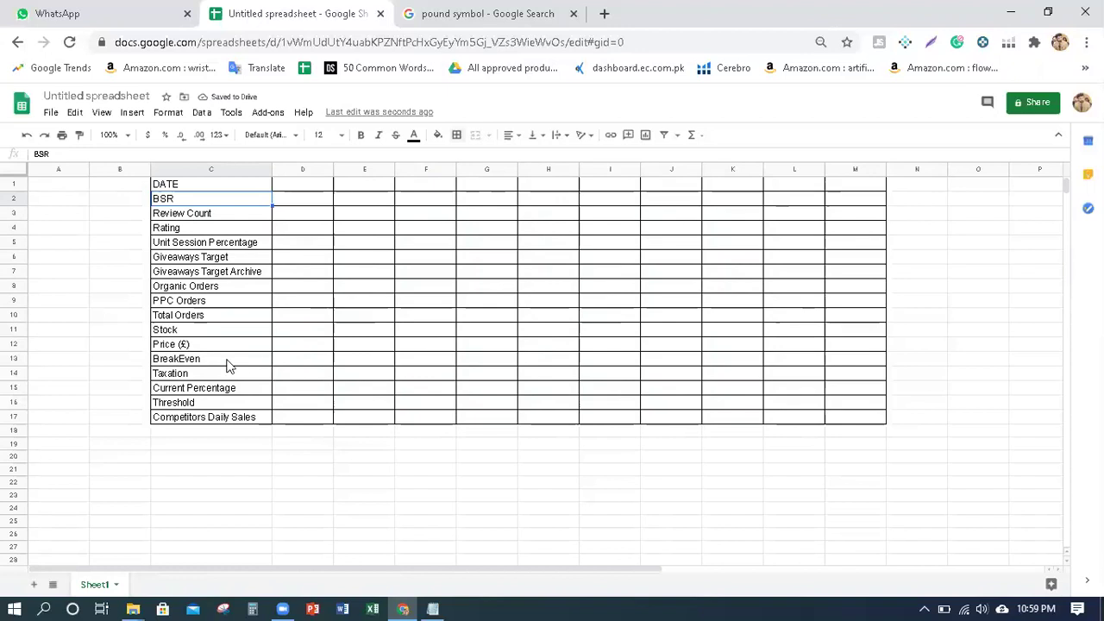
# Merge the cell range D1:E11 into a single cell.
pyautogui.moveTo(288, 187); pyautogui.dragTo(381, 304)
pyautogui.moveTo(380, 341); pyautogui.dragTo(383, 333)
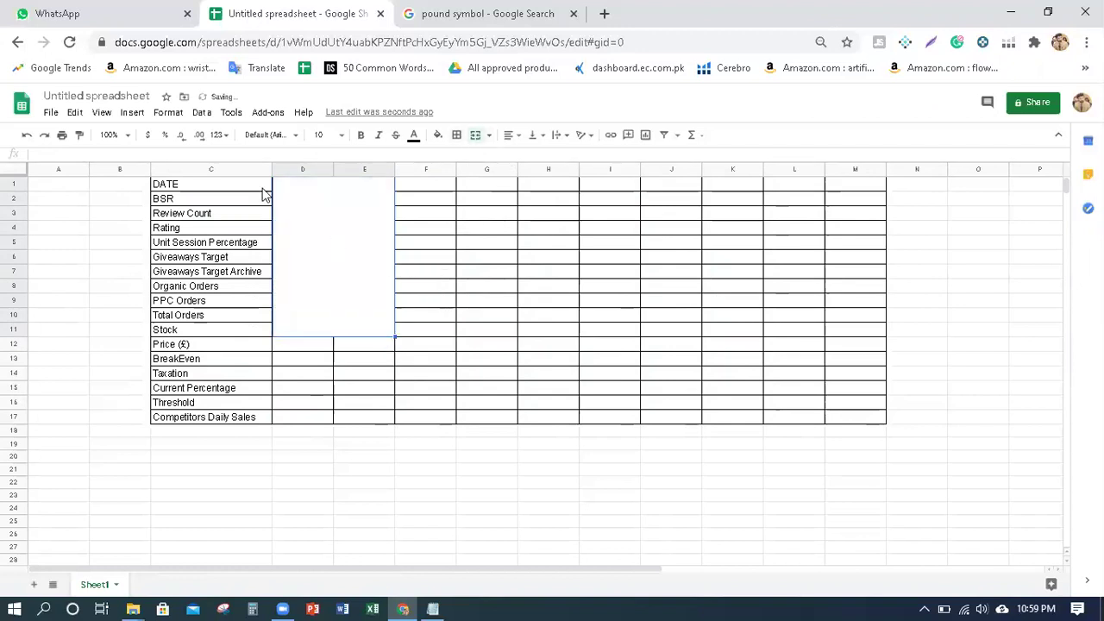
# Undo the D1:E11 merge, and merge D1:D11 and E1:E11 as two separate cells.
pyautogui.click(27, 136)
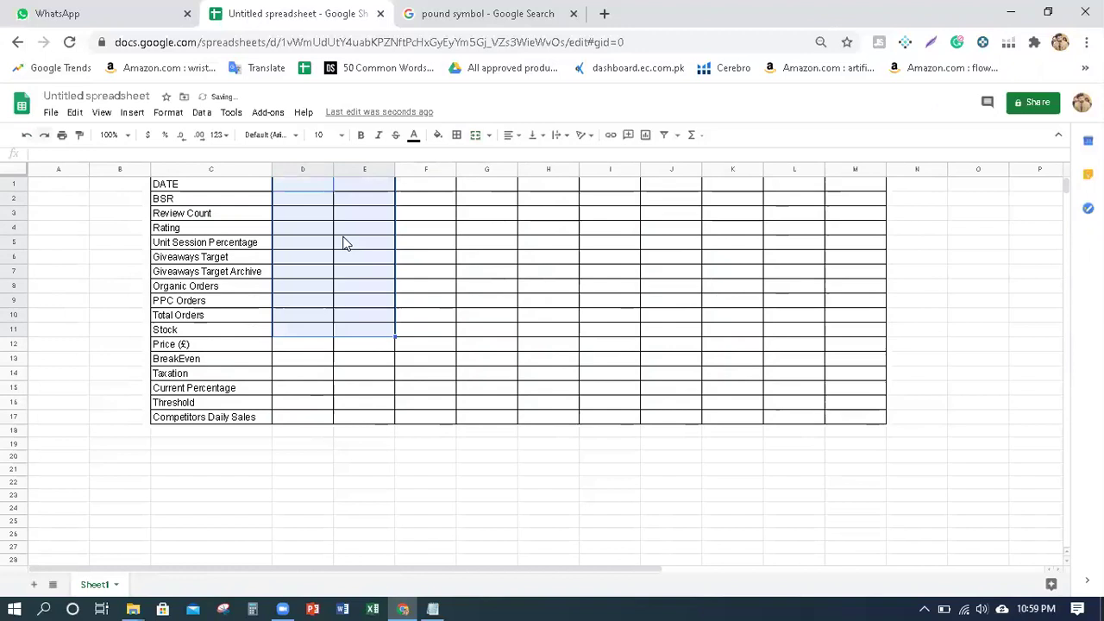
pyautogui.moveTo(292, 210); pyautogui.dragTo(307, 340)
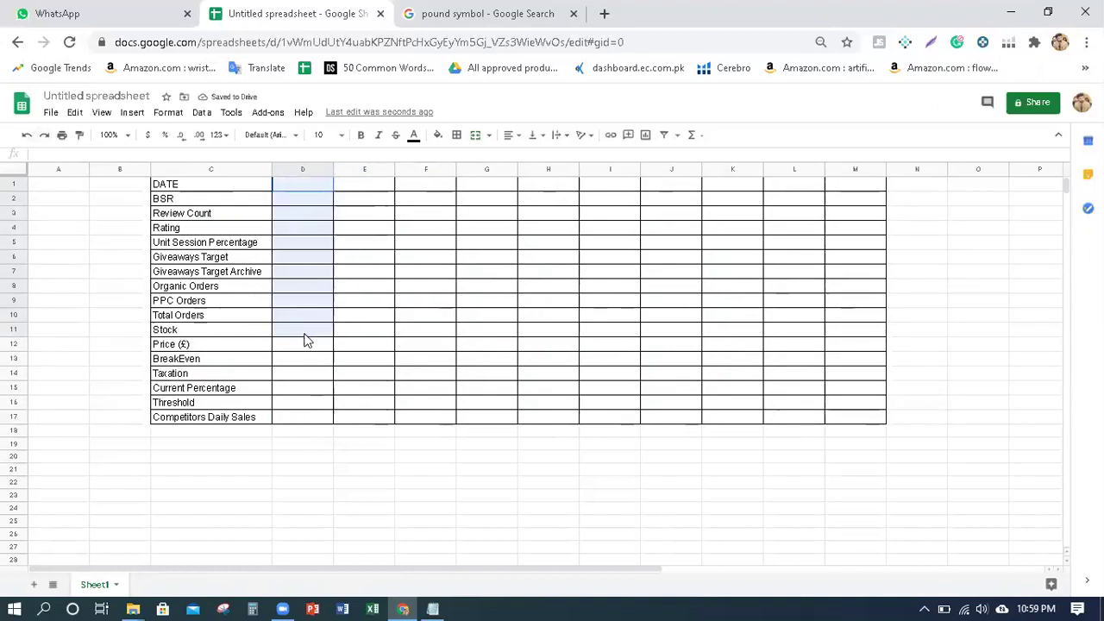
pyautogui.click(475, 136)
pyautogui.moveTo(362, 185); pyautogui.dragTo(371, 327)
pyautogui.click(473, 138)
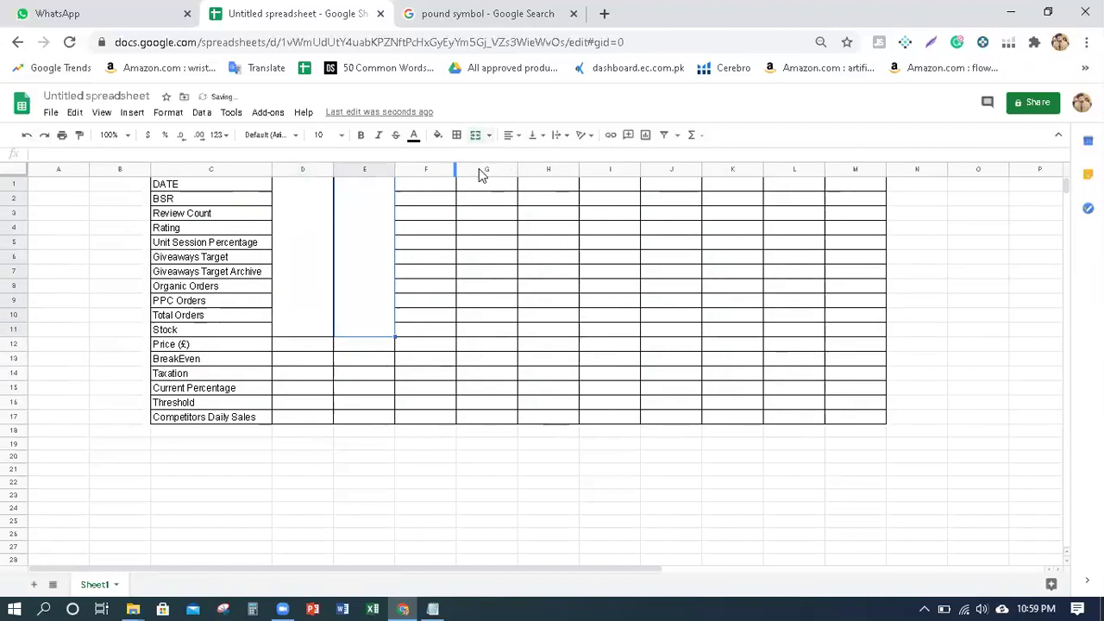
# Enter the heading "Search Volume" in the merged cell D1:D11.
pyautogui.click(298, 246)
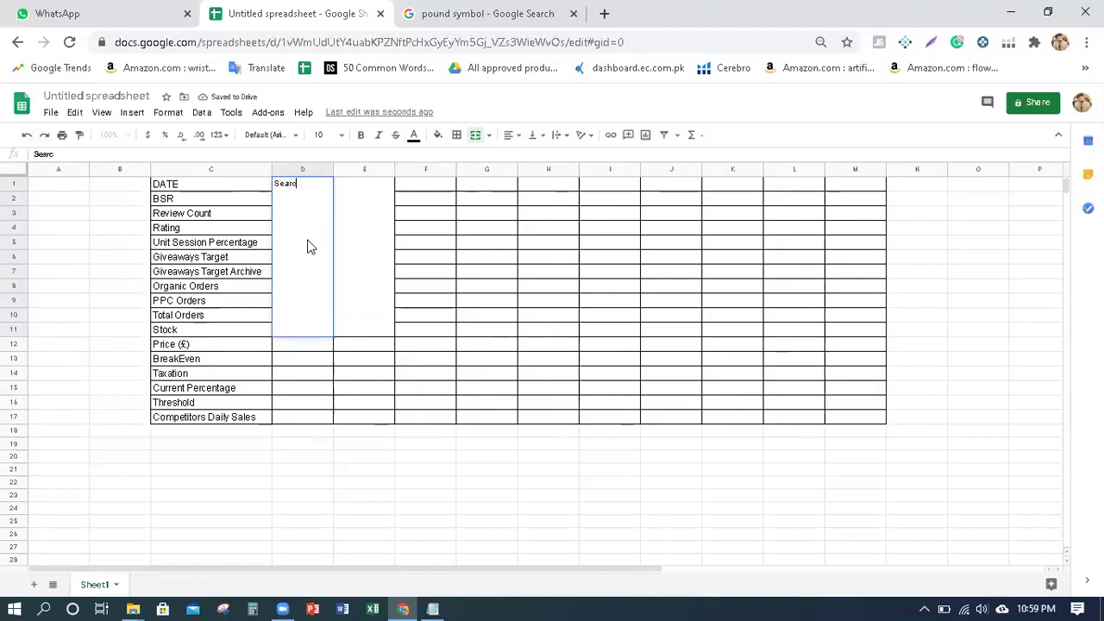
pyautogui.write('Search Volume')
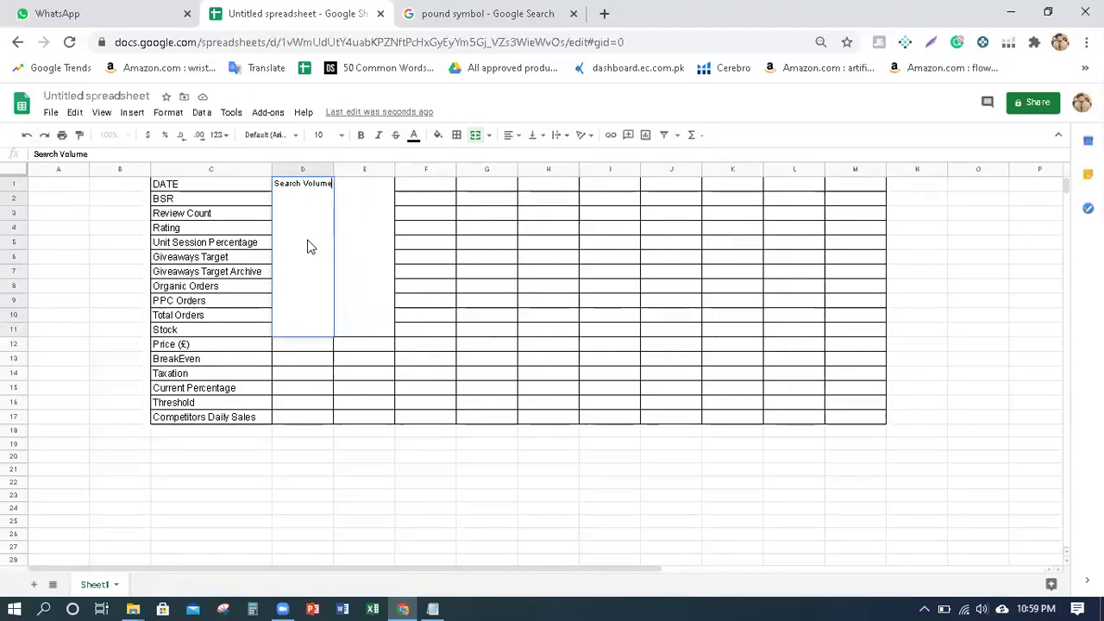
pyautogui.press('Return')
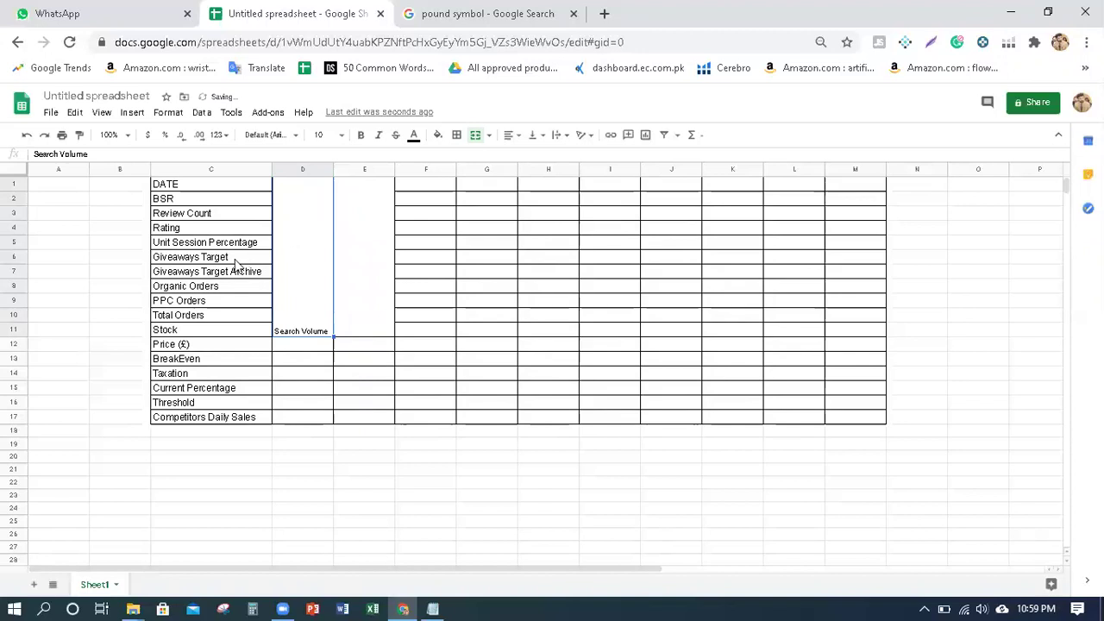
# Copy the "Giveaways Target" label into the merged cell E1:E11 and shorten it to "Giveaways".
pyautogui.click(234, 258)
pyautogui.hotkey('ctrl', 'c')
pyautogui.click(338, 257)
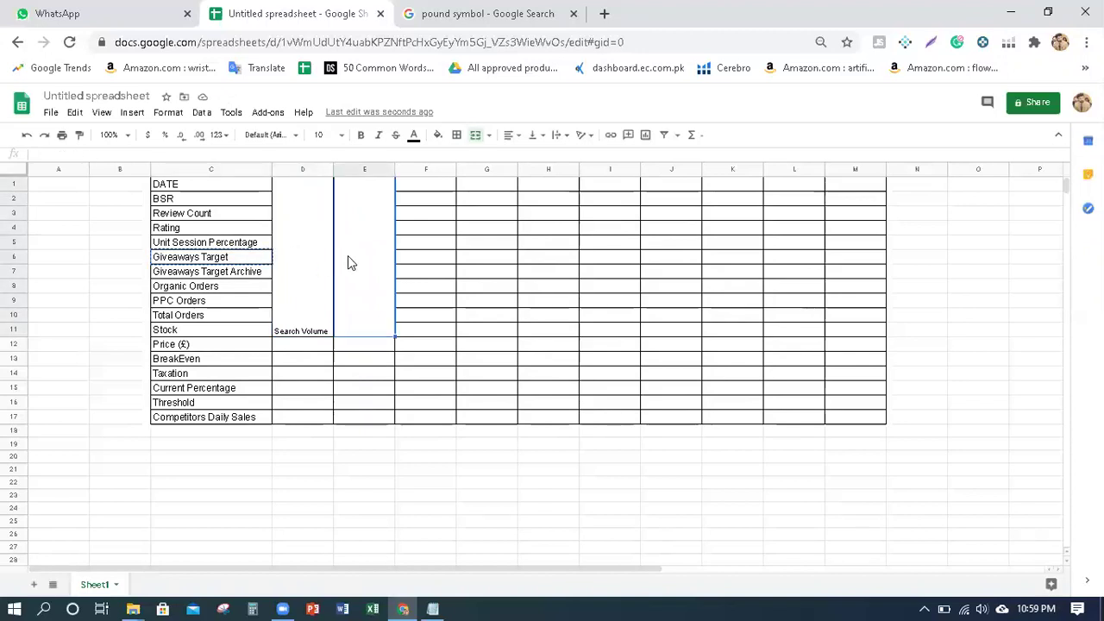
pyautogui.hotkey('ctrl', 'v')
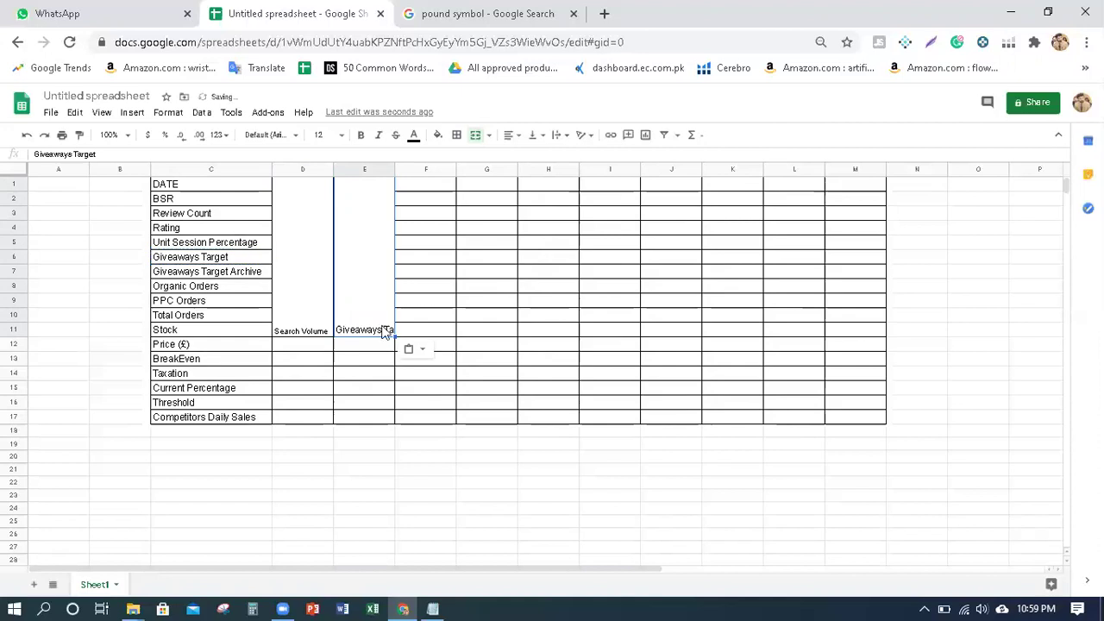
pyautogui.click(135, 156)
pyautogui.press('BackSpace')
pyautogui.press('BackSpace')
pyautogui.press('BackSpace')
pyautogui.press('BackSpace')
pyautogui.press('BackSpace')
pyautogui.press('BackSpace')
pyautogui.press('BackSpace')
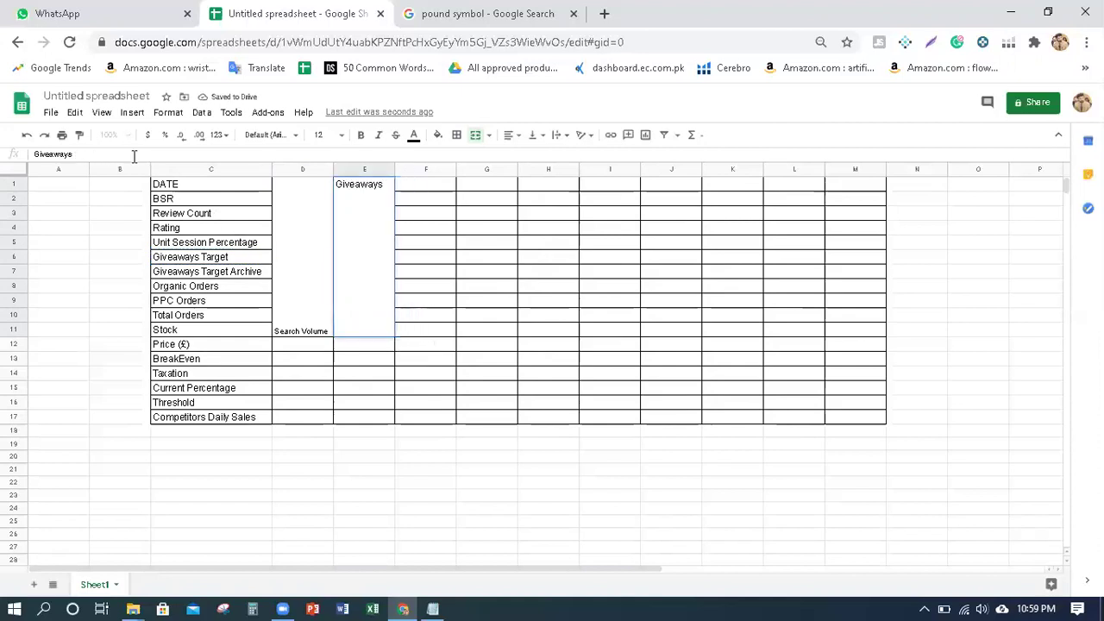
pyautogui.press('Return')
# Rotate the text of the "Search Volume" and "Giveaways" headings so that it tilts up.
pyautogui.click(302, 261)
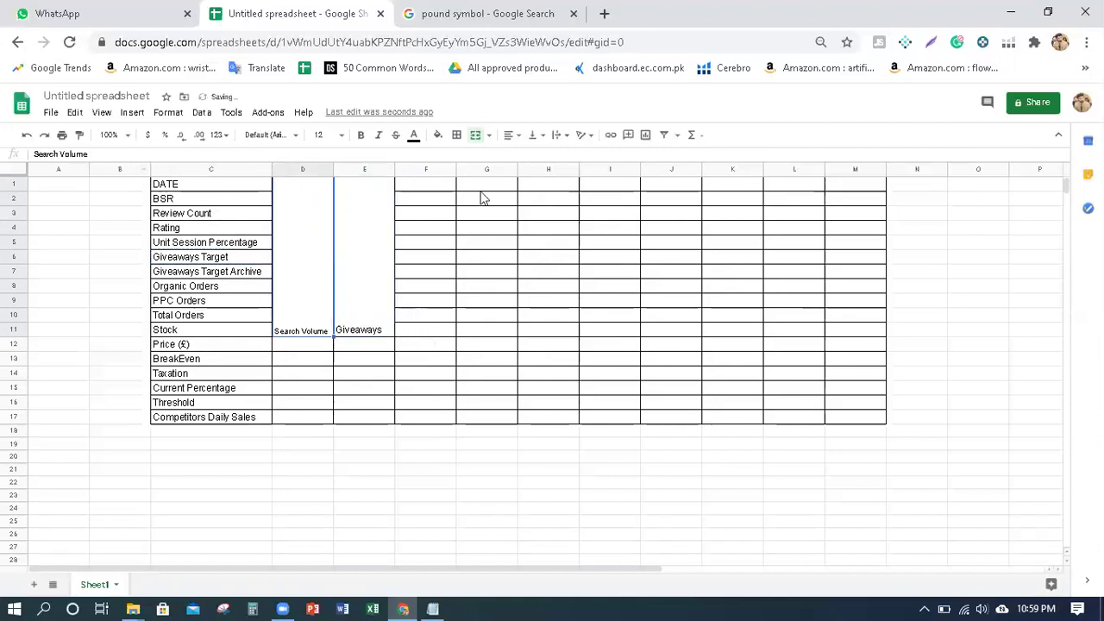
pyautogui.click(535, 138)
pyautogui.moveTo(580, 138)
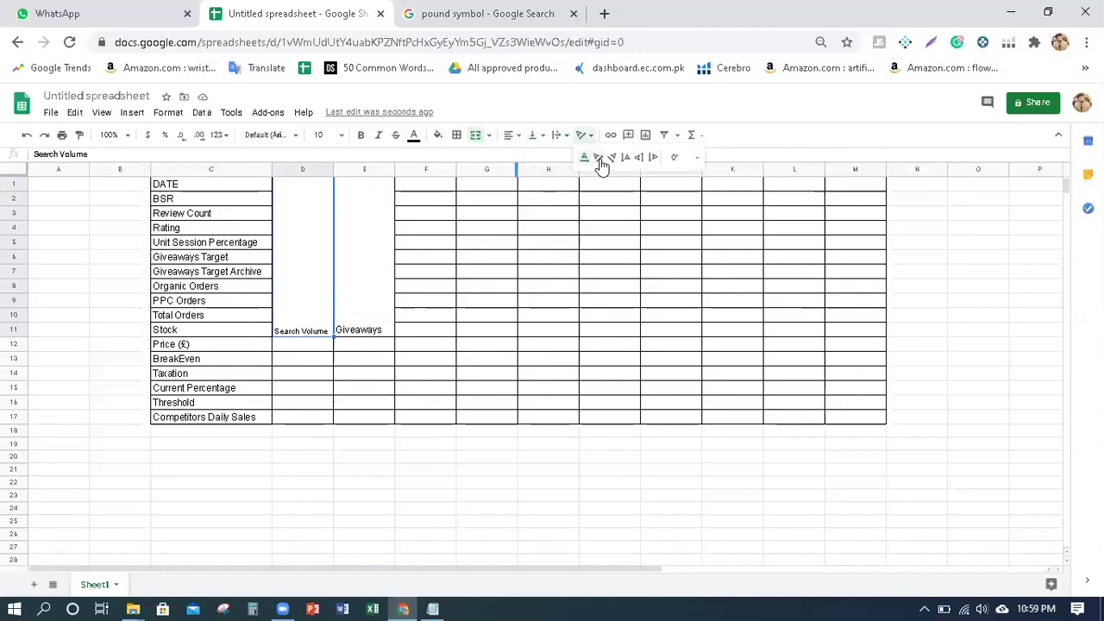
pyautogui.click(599, 160)
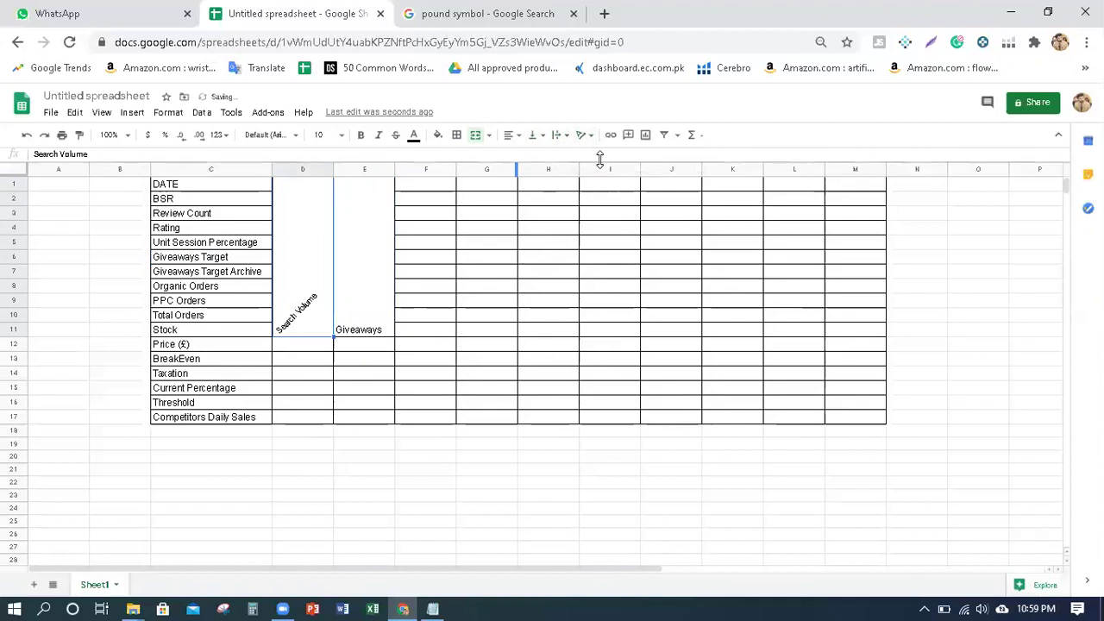
pyautogui.click(359, 294)
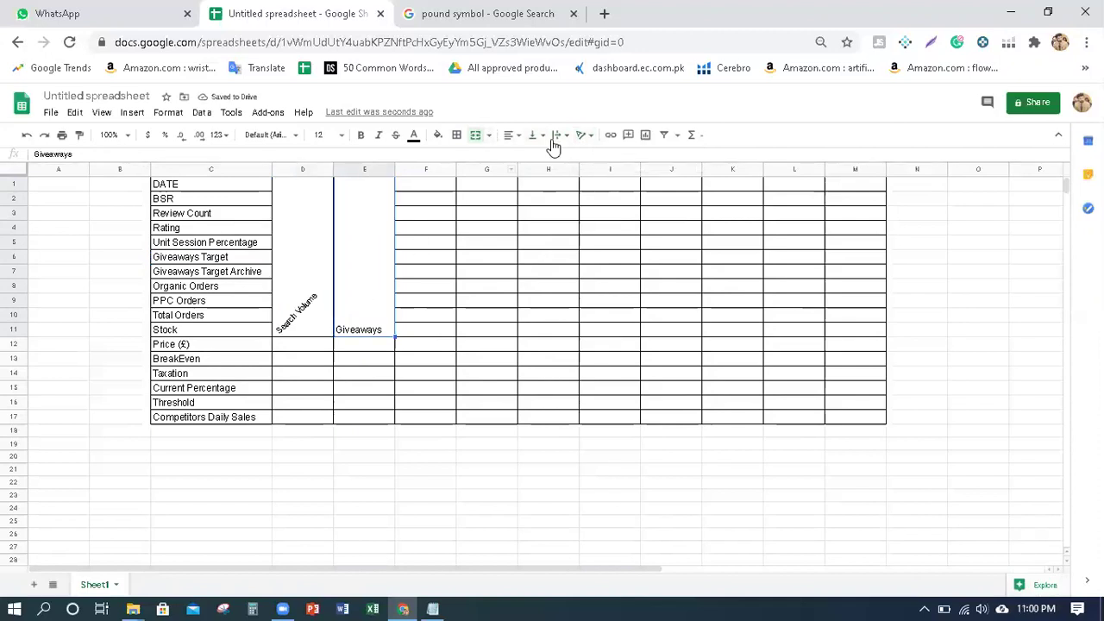
pyautogui.click(583, 142)
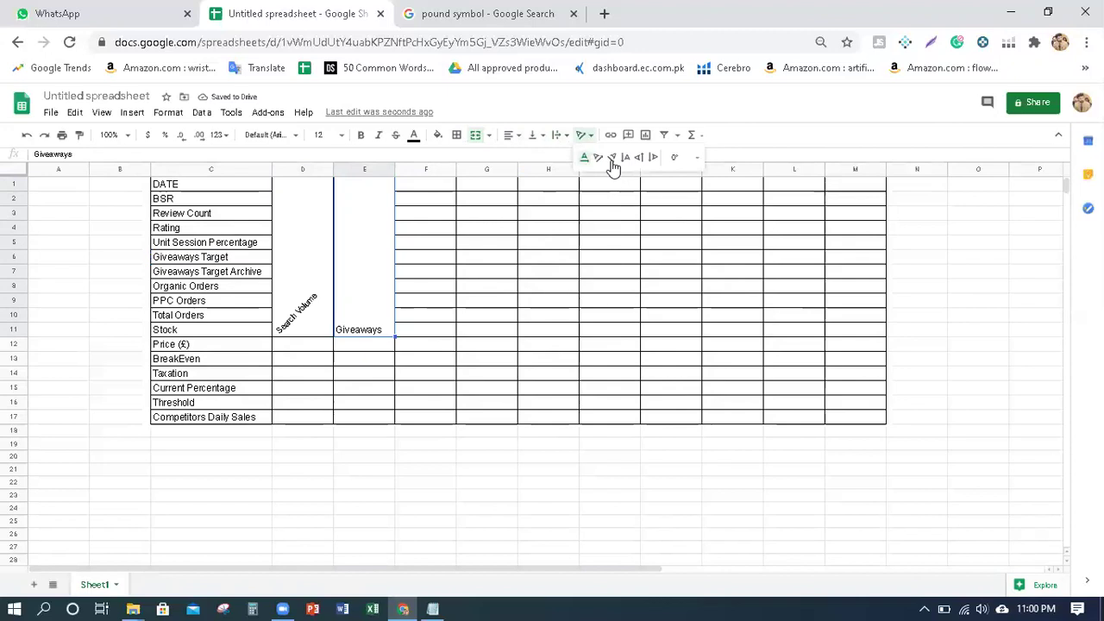
pyautogui.click(602, 161)
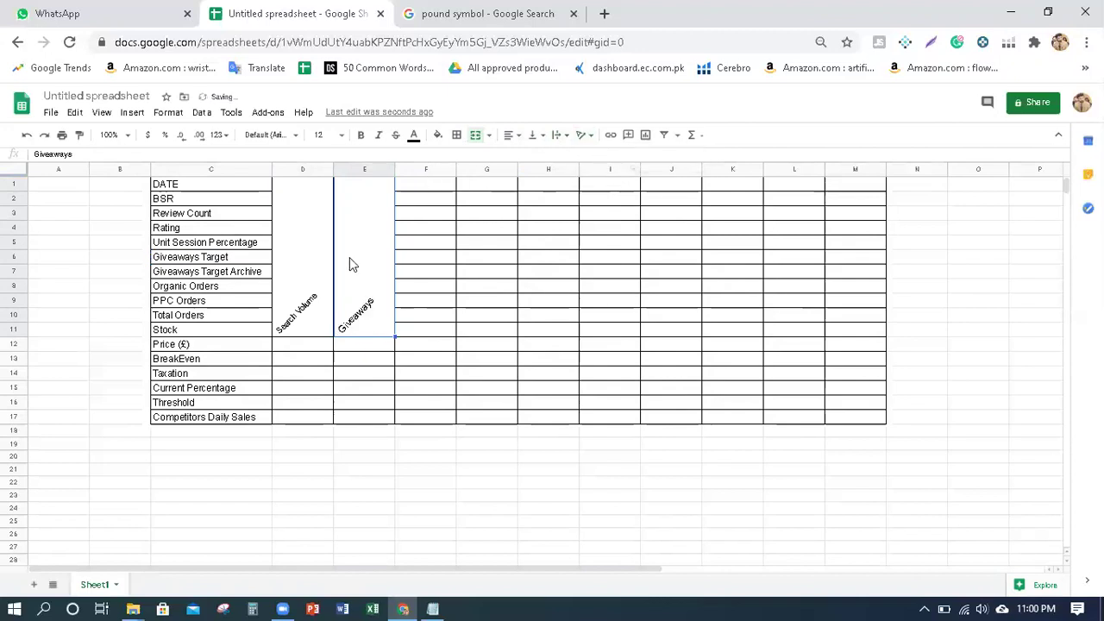
# Set the font size of the "Search Volume" and "Giveaways" headings to 18.
pyautogui.moveTo(301, 266); pyautogui.dragTo(339, 270)
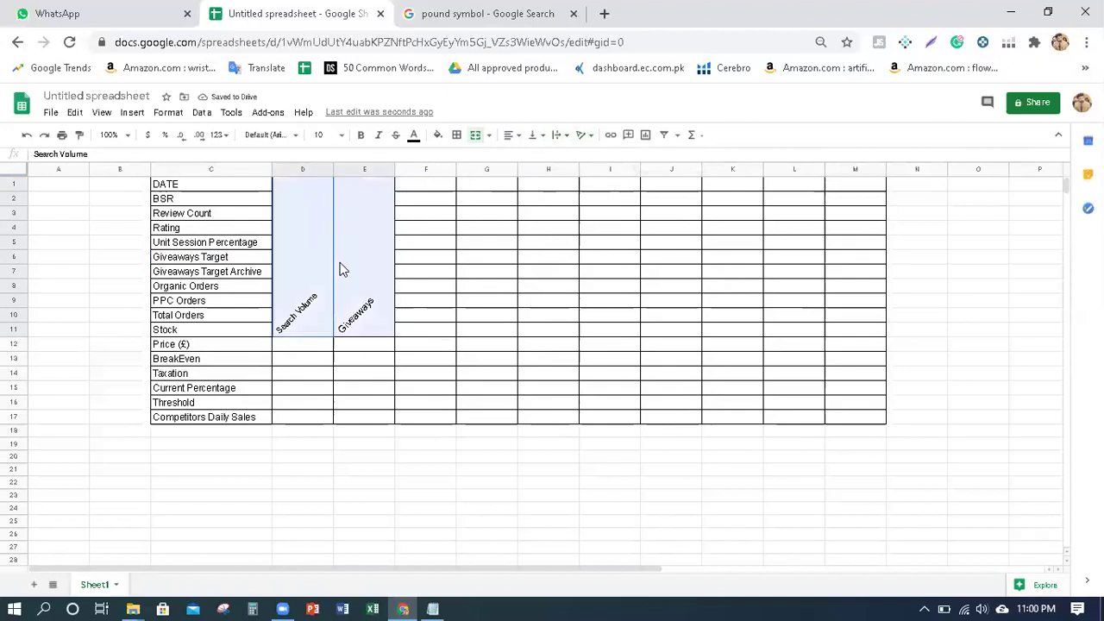
pyautogui.click(336, 137)
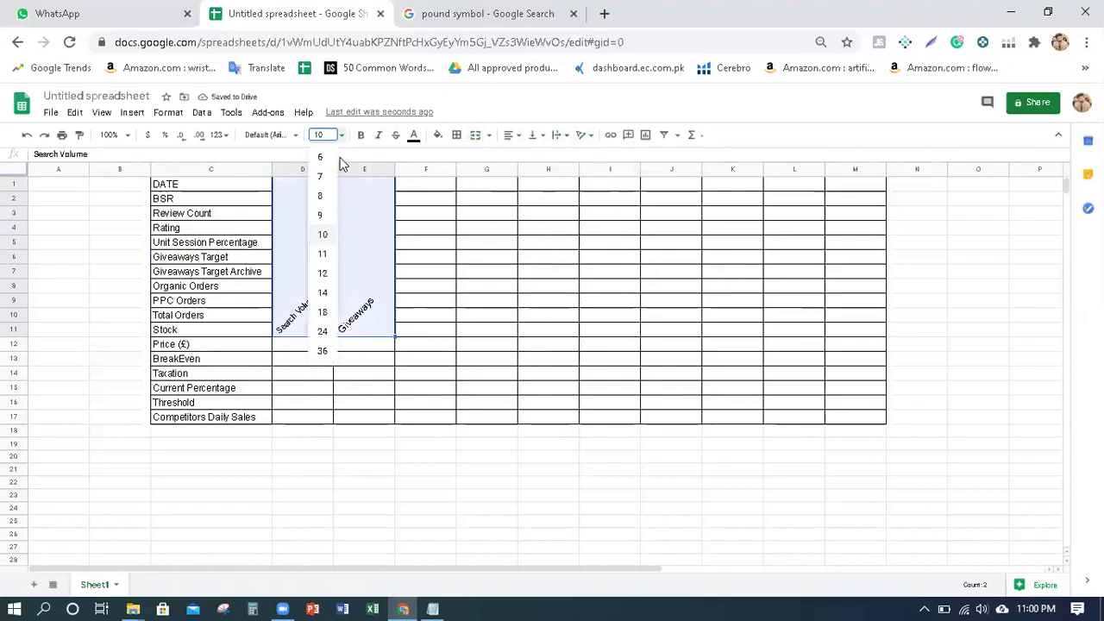
pyautogui.click(322, 312)
pyautogui.click(458, 296)
# Make the "Search Volume" and "Giveaways" headings and all row labels in C1:C17 bold.
pyautogui.moveTo(367, 298); pyautogui.dragTo(291, 299)
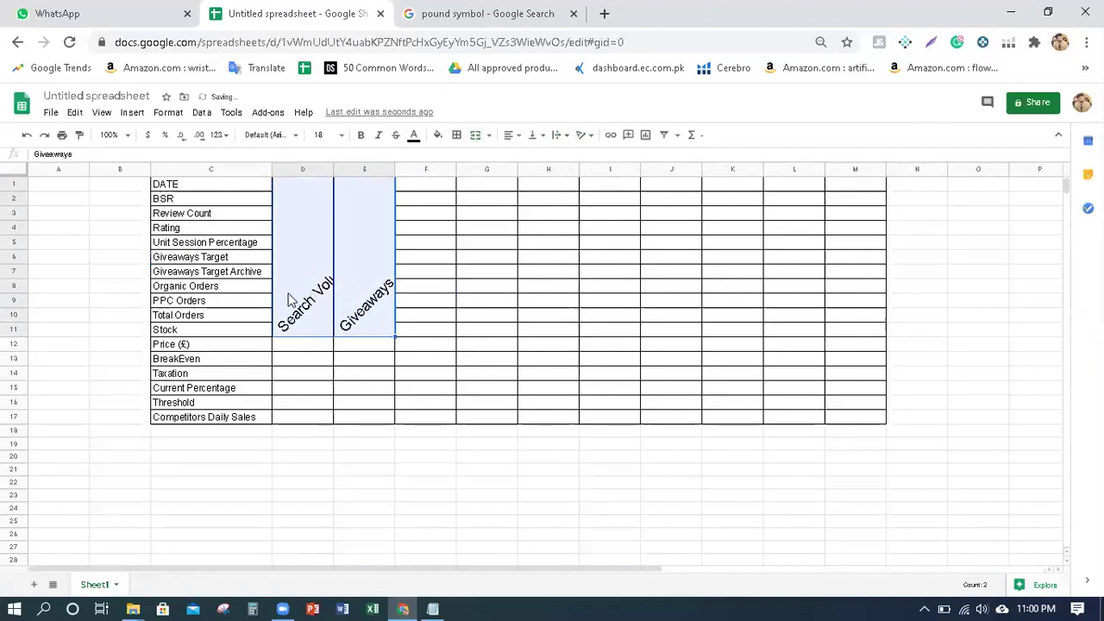
pyautogui.click(360, 135)
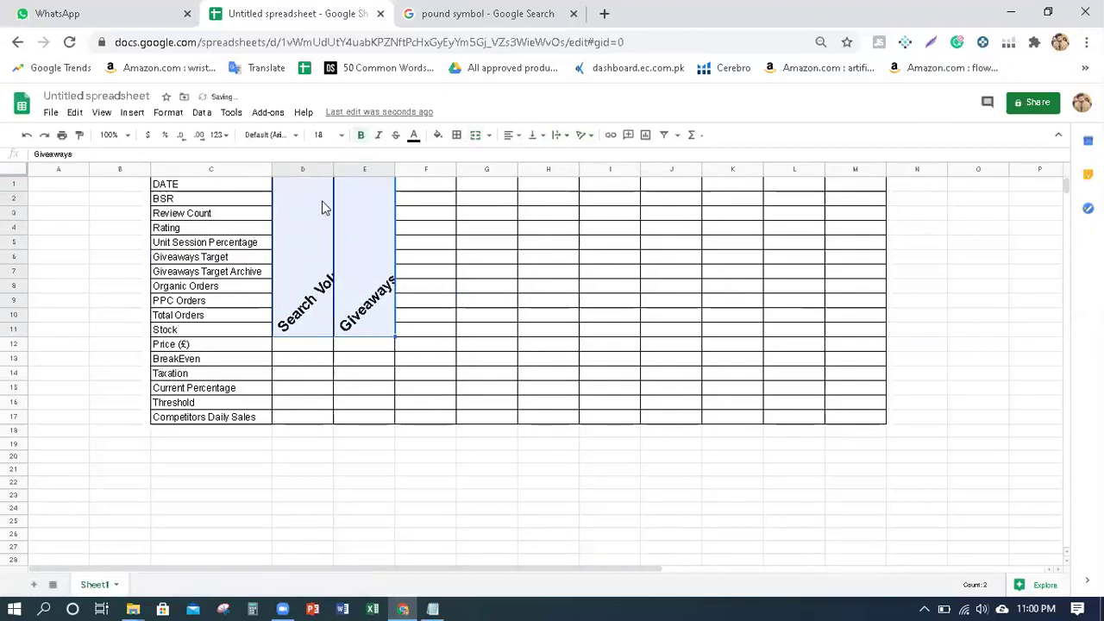
pyautogui.moveTo(185, 191); pyautogui.dragTo(217, 420)
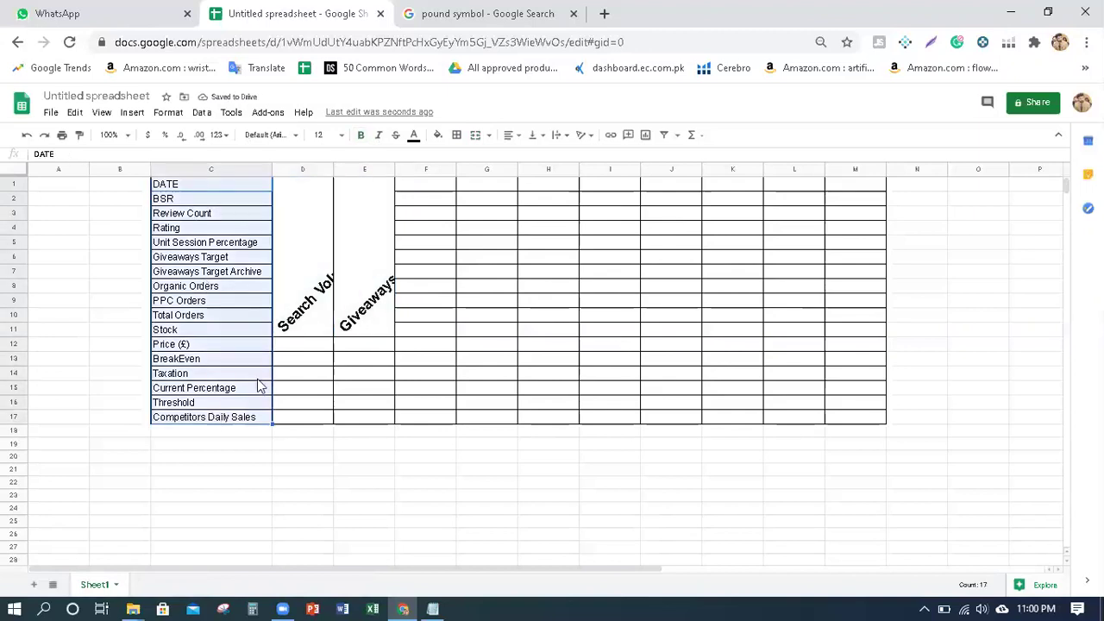
pyautogui.click(360, 135)
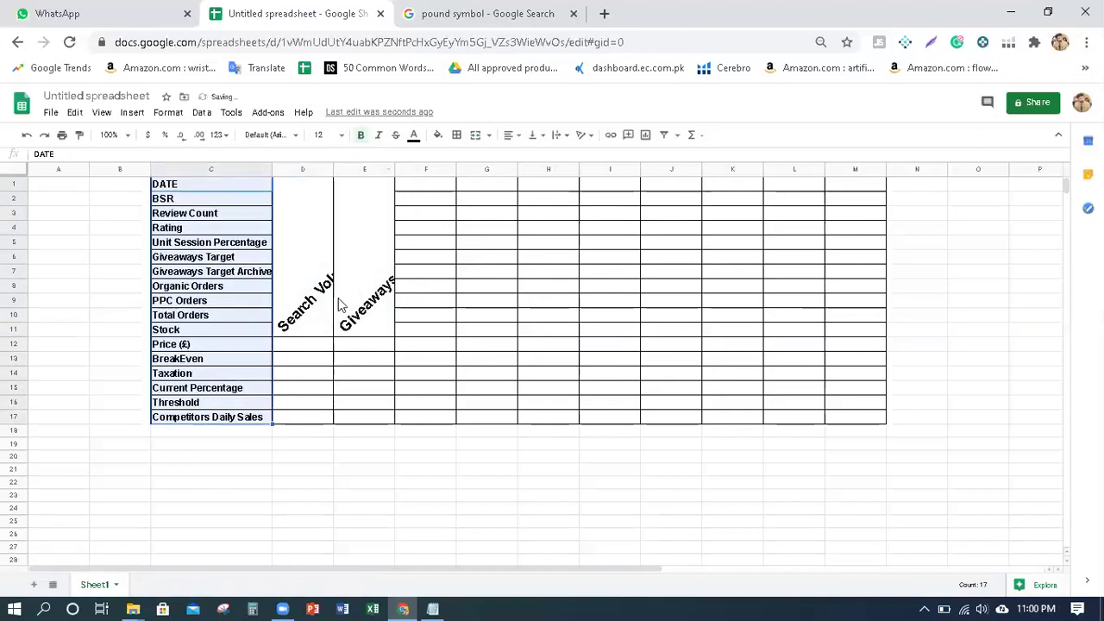
# Set the font size of both tilted headings to 16 and widen columns D and E to fit their text.
pyautogui.moveTo(326, 297); pyautogui.dragTo(366, 302)
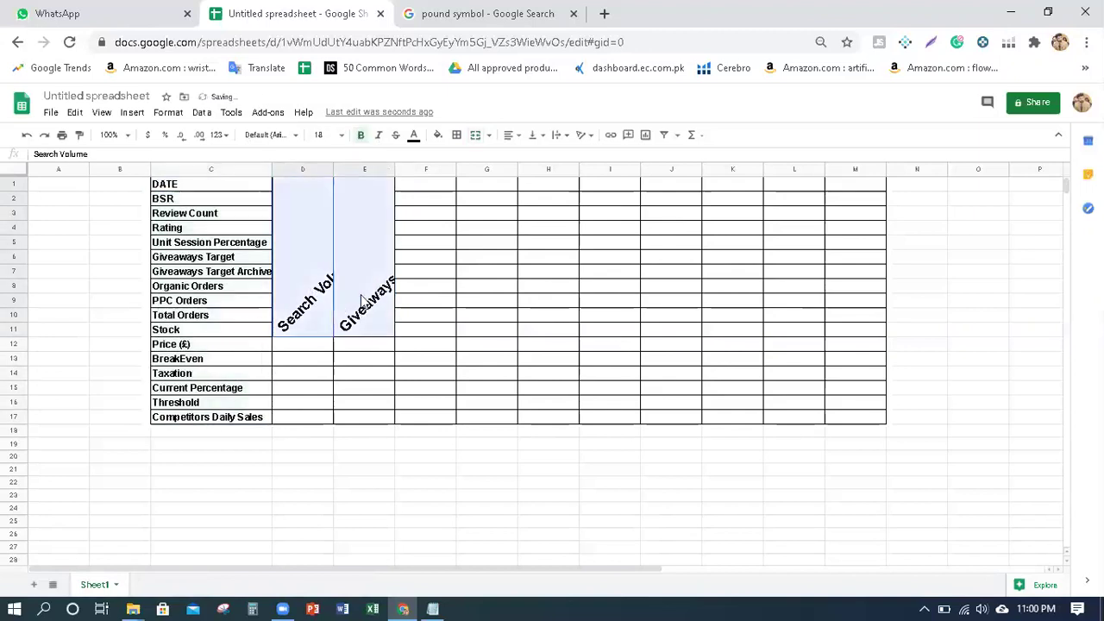
pyautogui.click(322, 135)
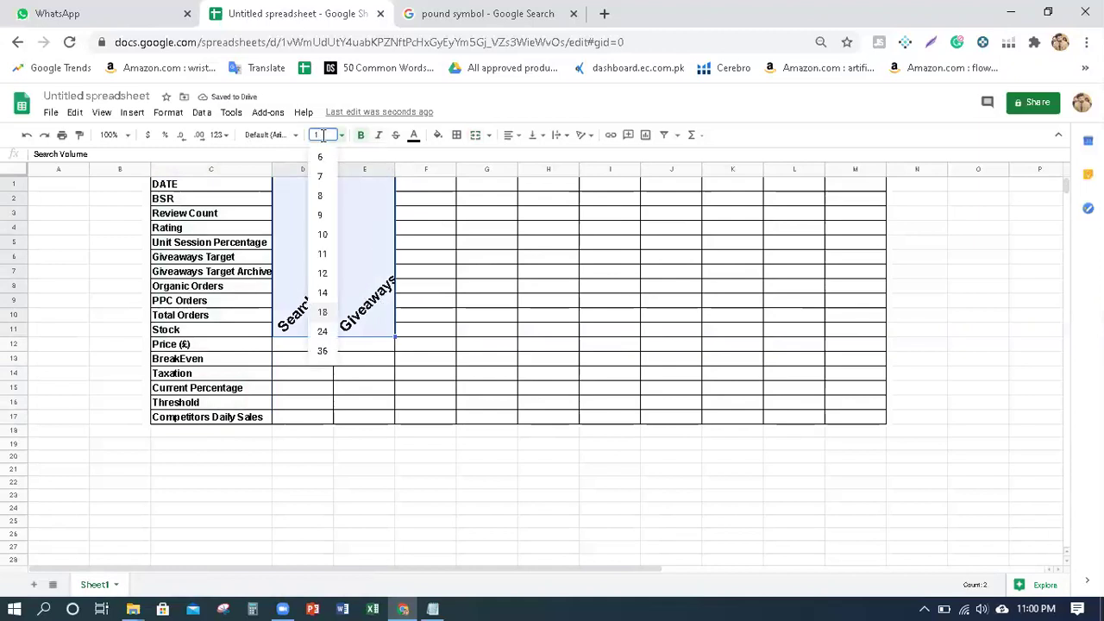
pyautogui.click(322, 136)
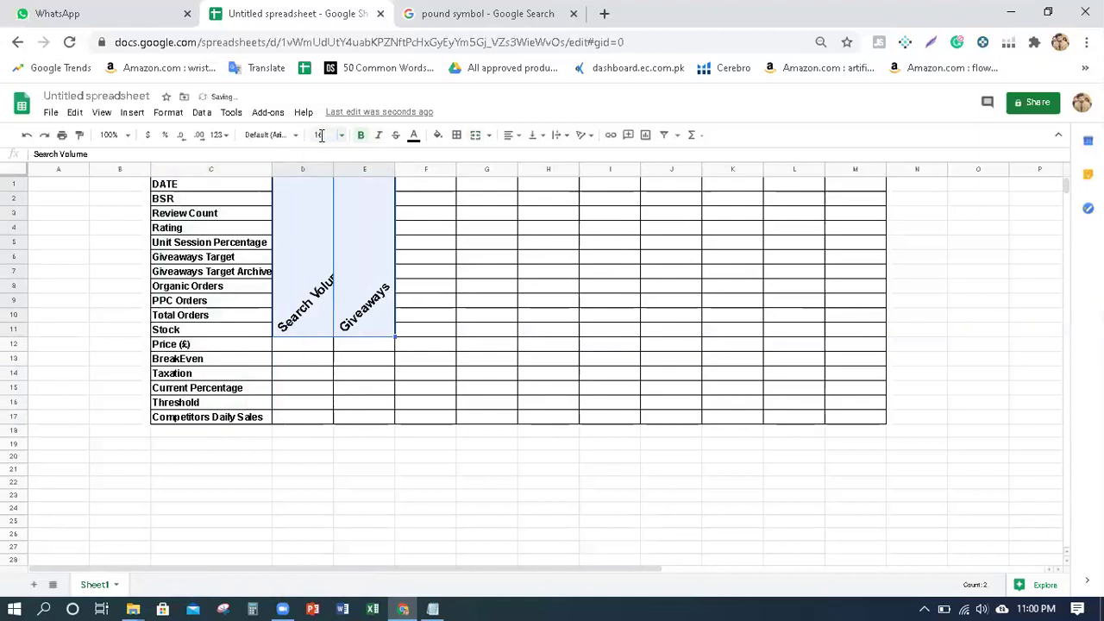
pyautogui.click(419, 301)
pyautogui.moveTo(333, 168); pyautogui.dragTo(427, 173)
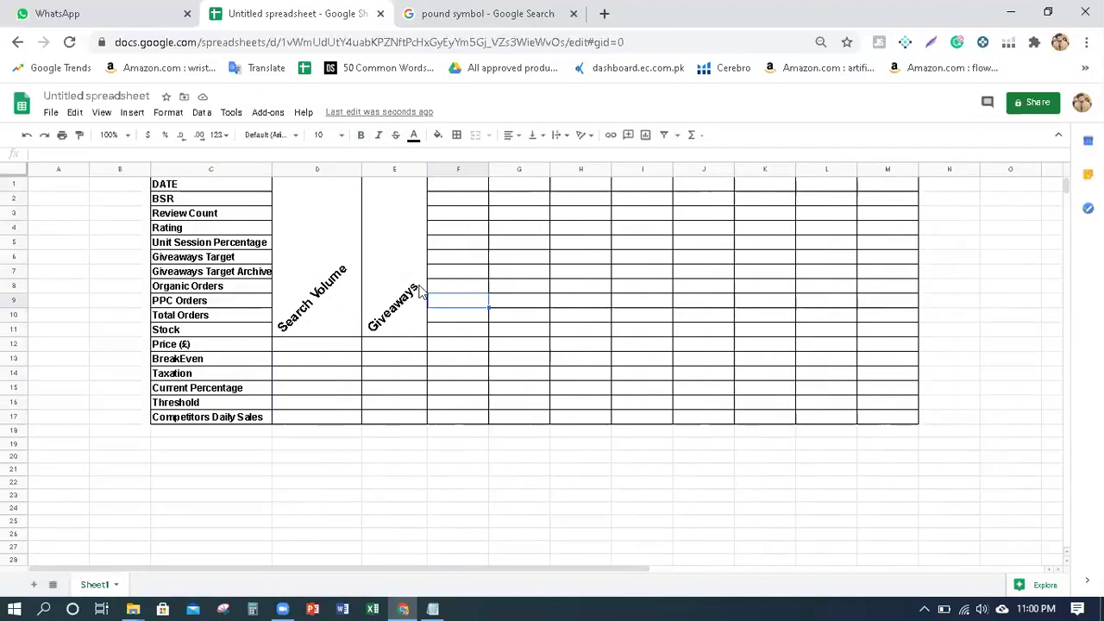
# Center the "Giveaways" and "Search Volume" headings horizontally and make column D slightly narrower.
pyautogui.click(415, 296)
pyautogui.click(510, 136)
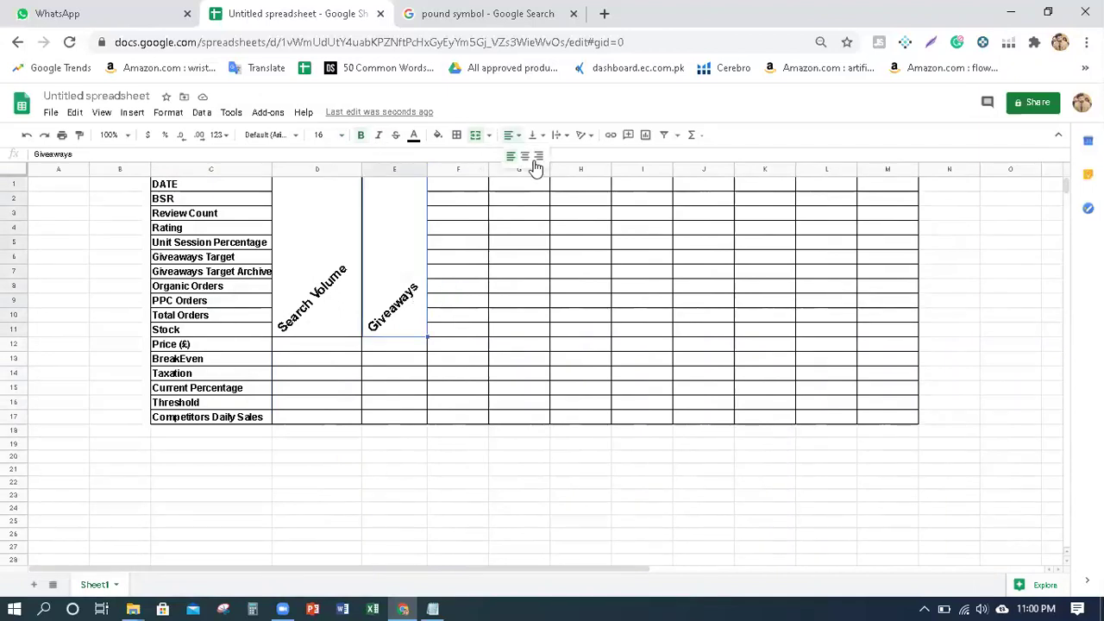
pyautogui.click(528, 156)
pyautogui.click(311, 251)
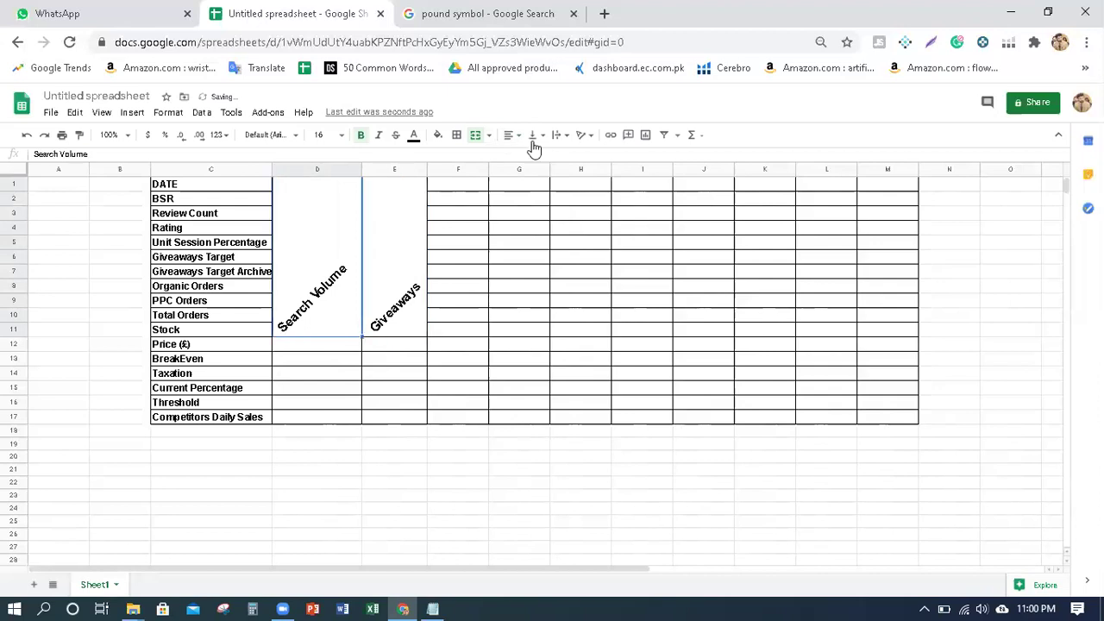
pyautogui.click(511, 135)
pyautogui.click(525, 156)
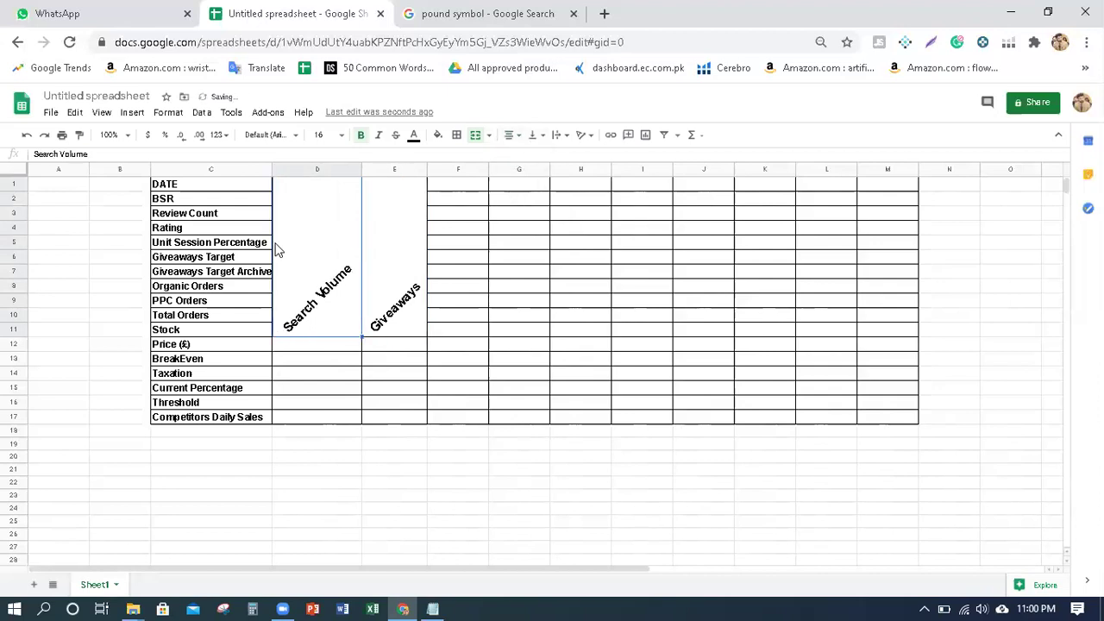
pyautogui.moveTo(361, 169); pyautogui.dragTo(355, 169)
pyautogui.click(431, 278)
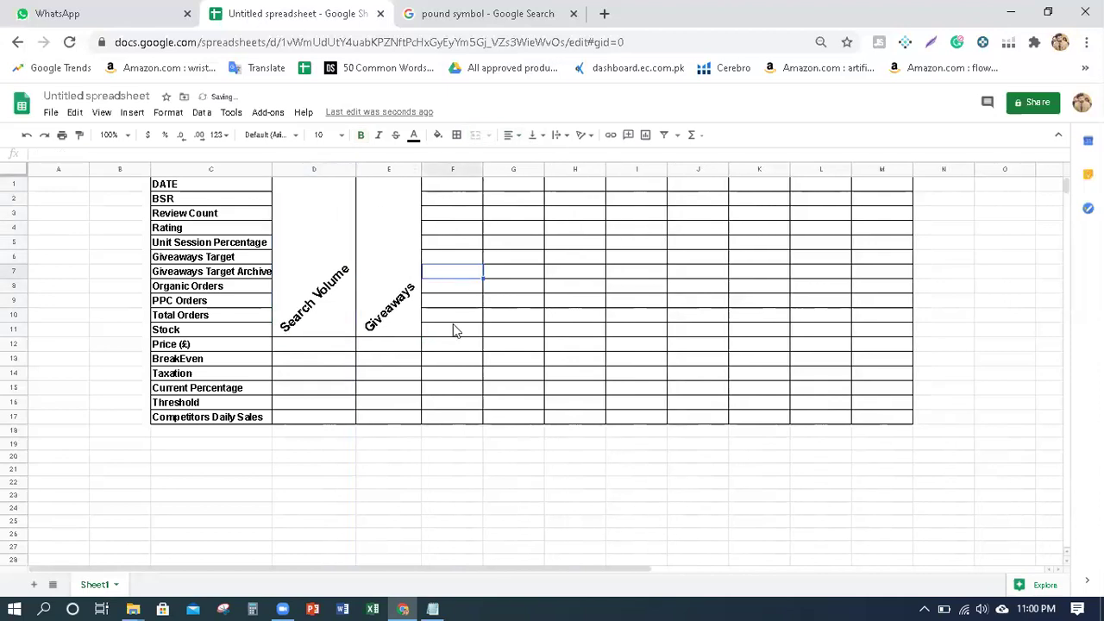
pyautogui.doubleClick(457, 183)
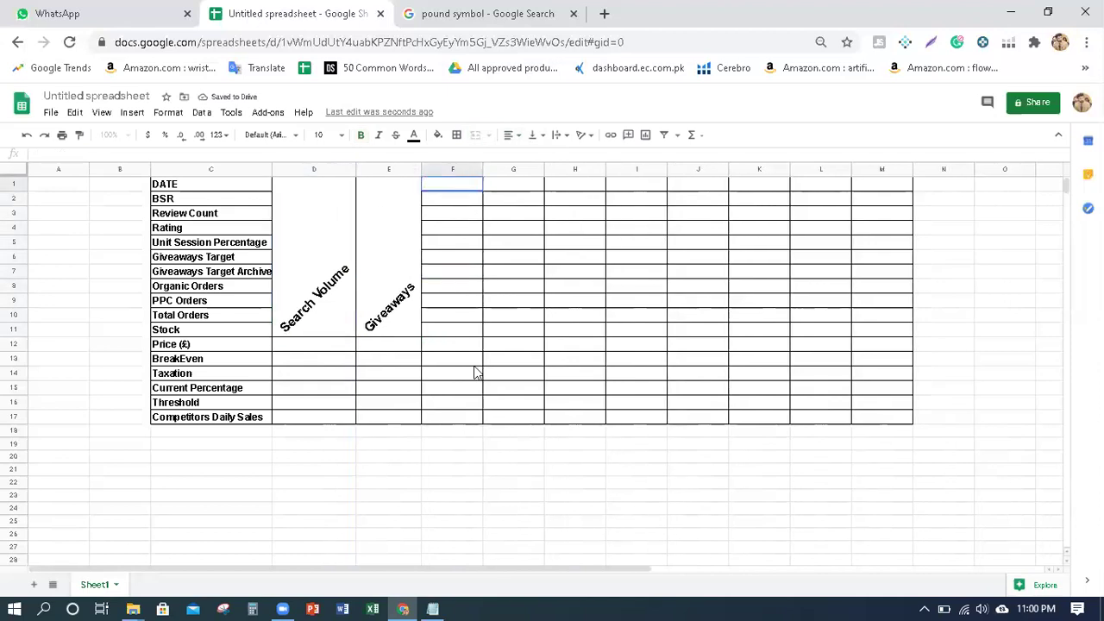
pyautogui.moveTo(164, 183); pyautogui.dragTo(845, 212)
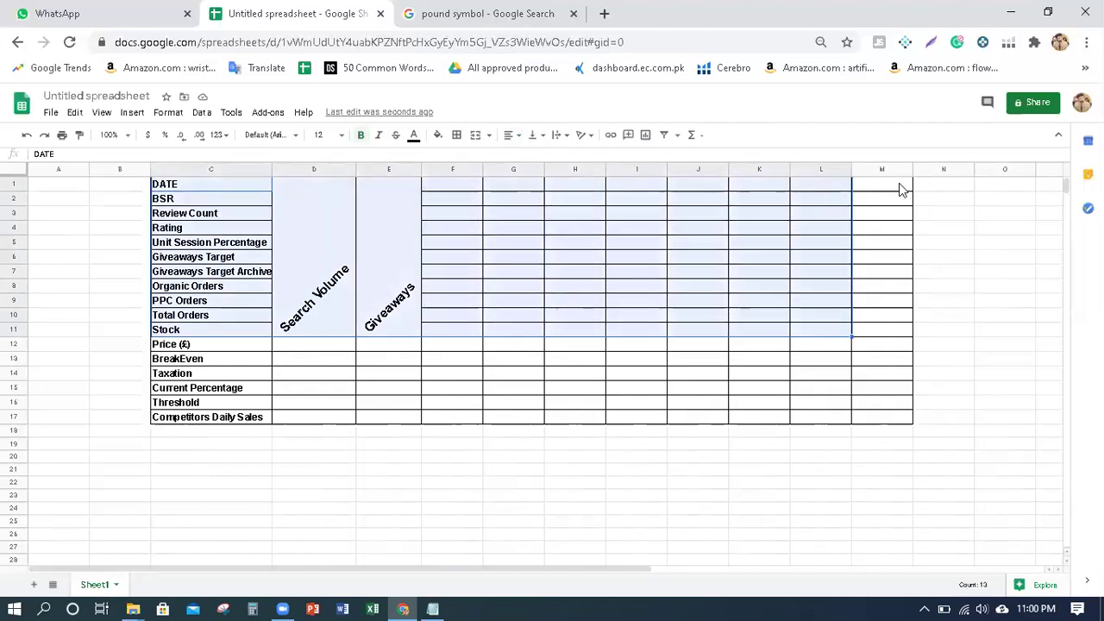
pyautogui.click(897, 189)
pyautogui.hotkey('shift', 'Left')
pyautogui.hotkey('shift', 'Left')
pyautogui.hotkey('shift', 'Left')
pyautogui.hotkey('shift', 'Left')
pyautogui.hotkey('shift', 'Left')
pyautogui.hotkey('shift', 'Left')
pyautogui.hotkey('shift', 'Left')
pyautogui.hotkey('shift', 'Left')
pyautogui.hotkey('shift', 'Left')
pyautogui.hotkey('shift', 'Left')
pyautogui.hotkey('shift', 'Left')
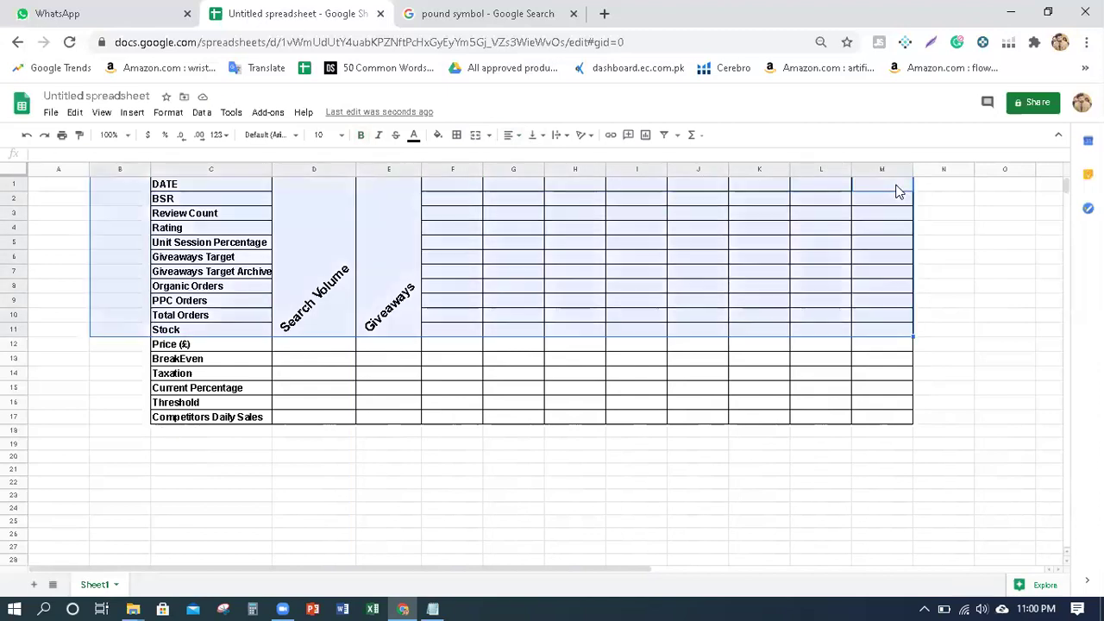
pyautogui.hotkey('shift', 'Right')
pyautogui.hotkey('shift', 'Right')
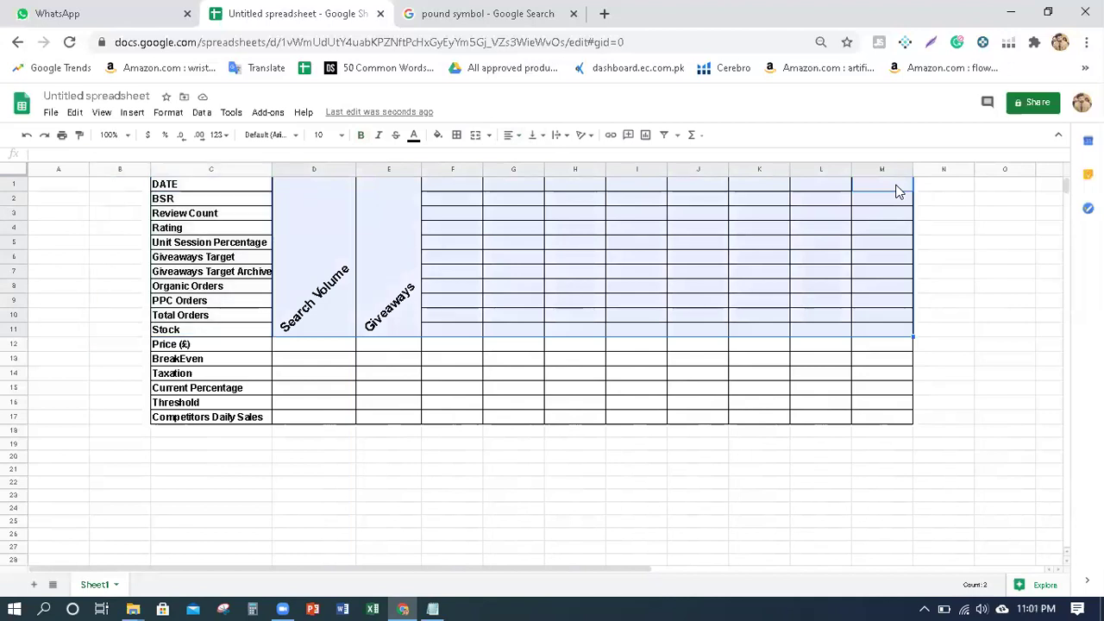
pyautogui.click(897, 190)
pyautogui.moveTo(255, 191); pyautogui.dragTo(587, 242)
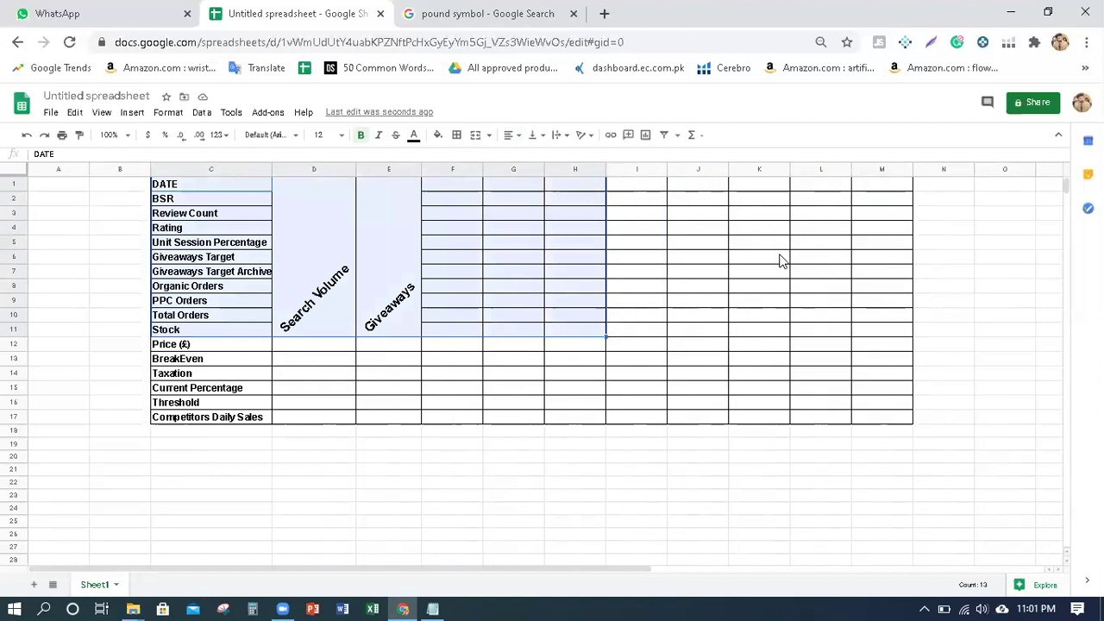
pyautogui.click(781, 260)
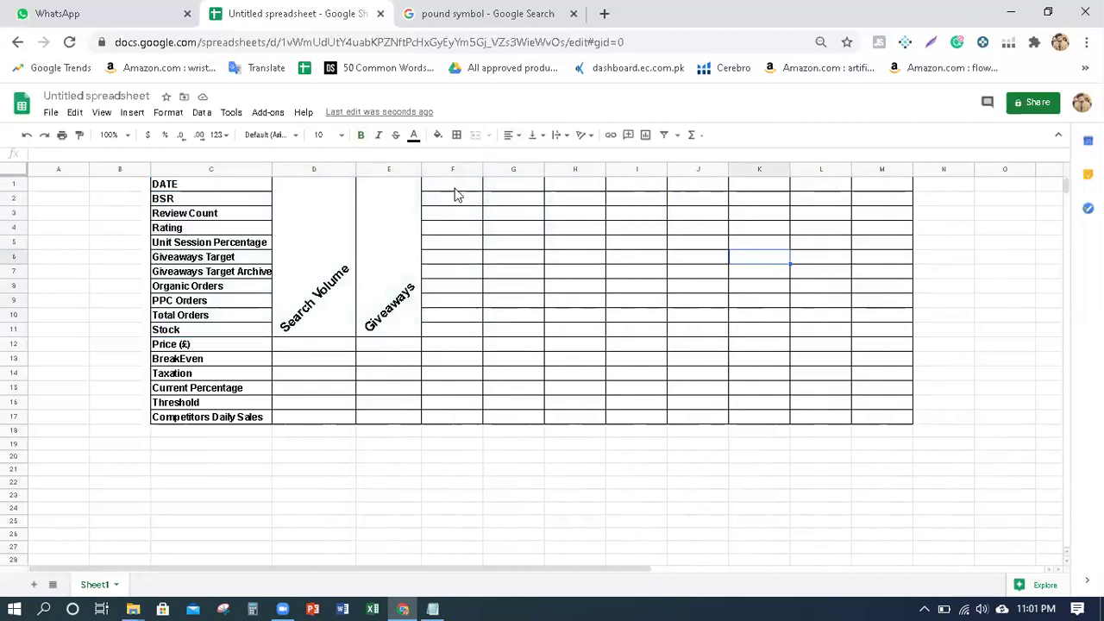
# Fill the header cells F1:M1 and the DATE cell C1 with orange.
pyautogui.moveTo(470, 188); pyautogui.dragTo(894, 190)
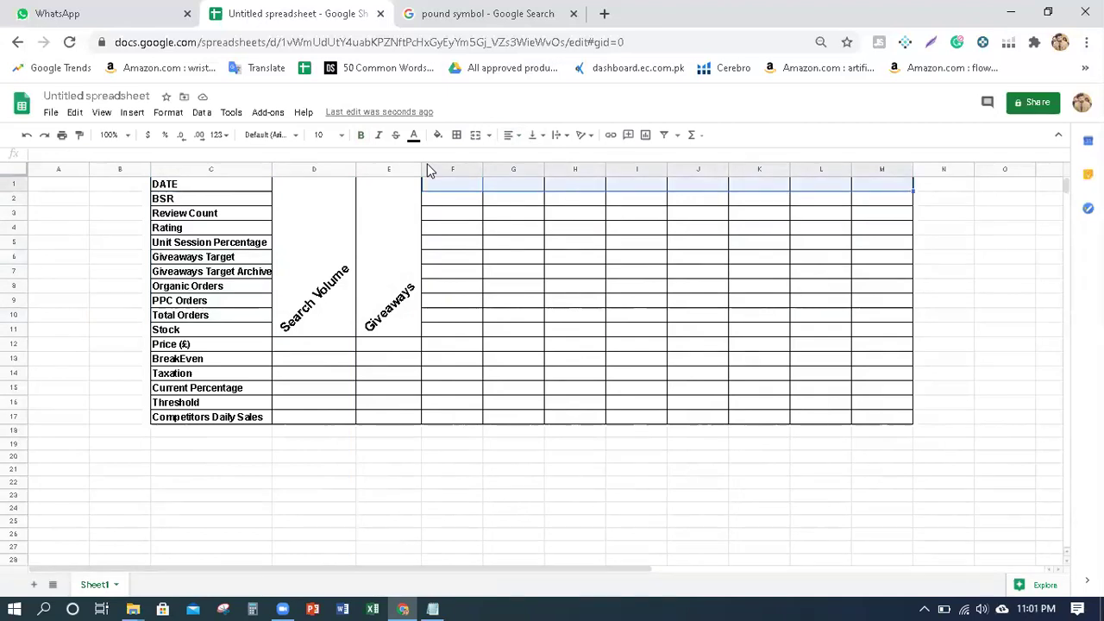
pyautogui.click(437, 135)
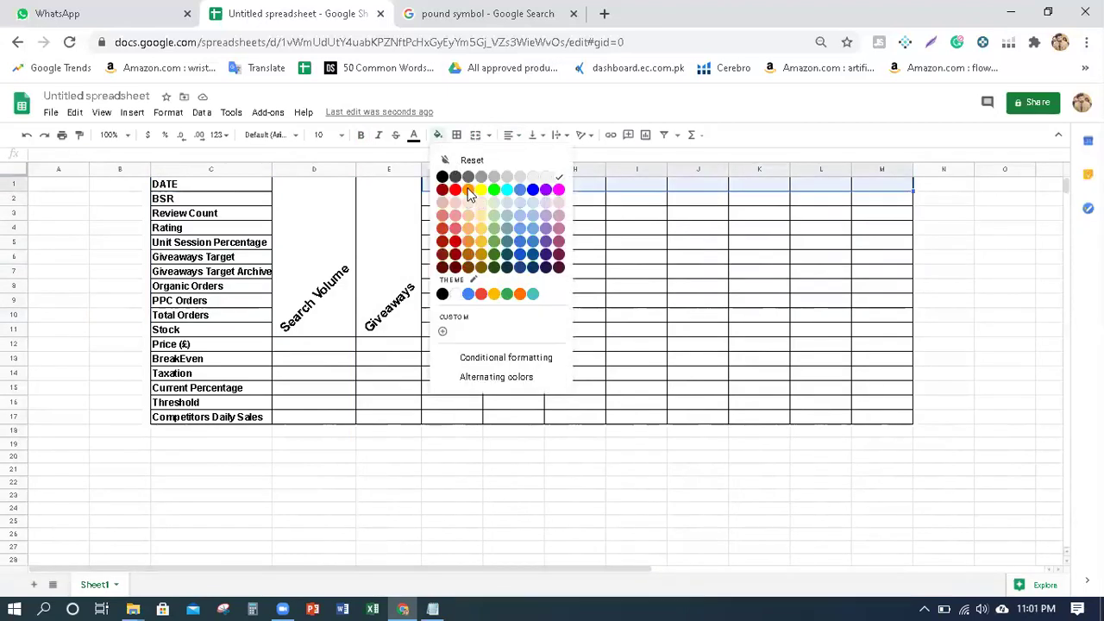
pyautogui.click(467, 188)
pyautogui.click(209, 185)
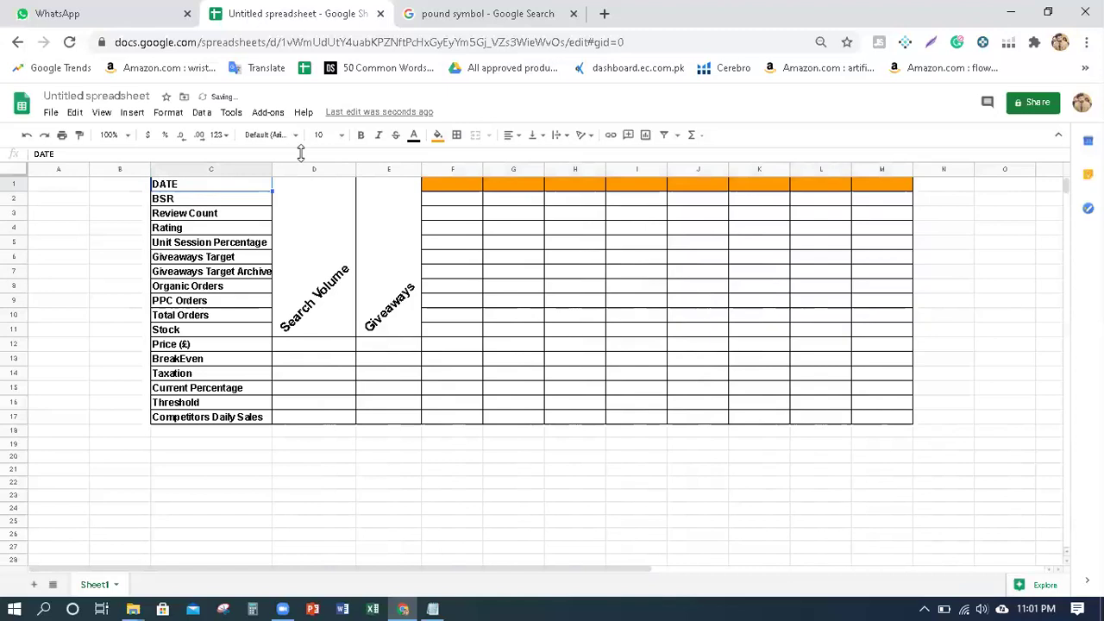
pyautogui.click(438, 135)
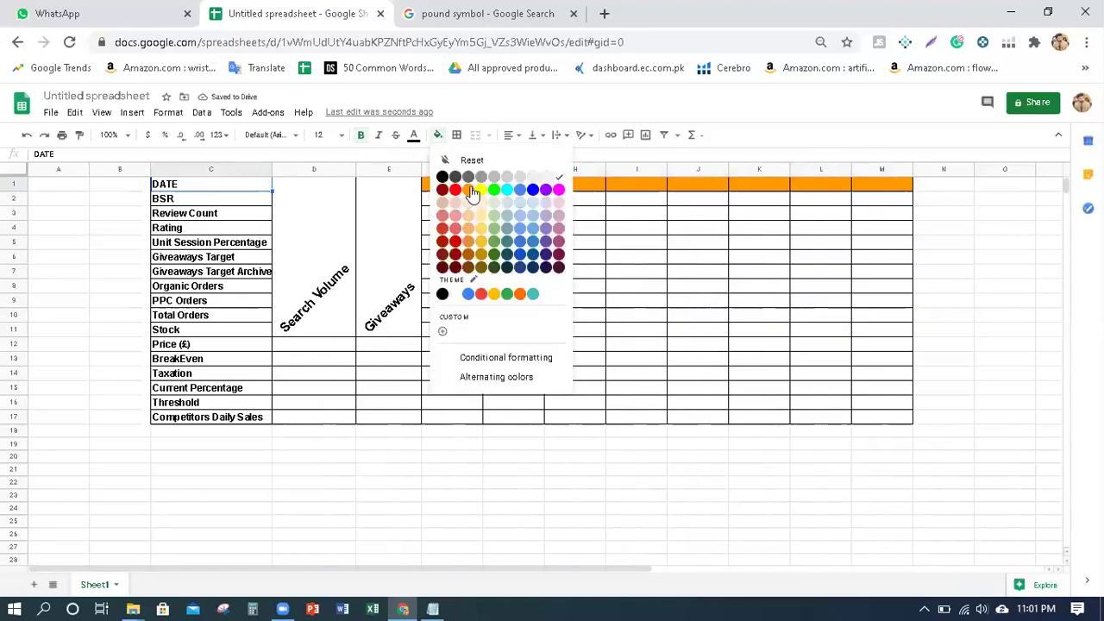
pyautogui.click(471, 191)
# Fill the merged "Search Volume" and "Giveaways" heading cells with orange.
pyautogui.moveTo(308, 217); pyautogui.dragTo(377, 227)
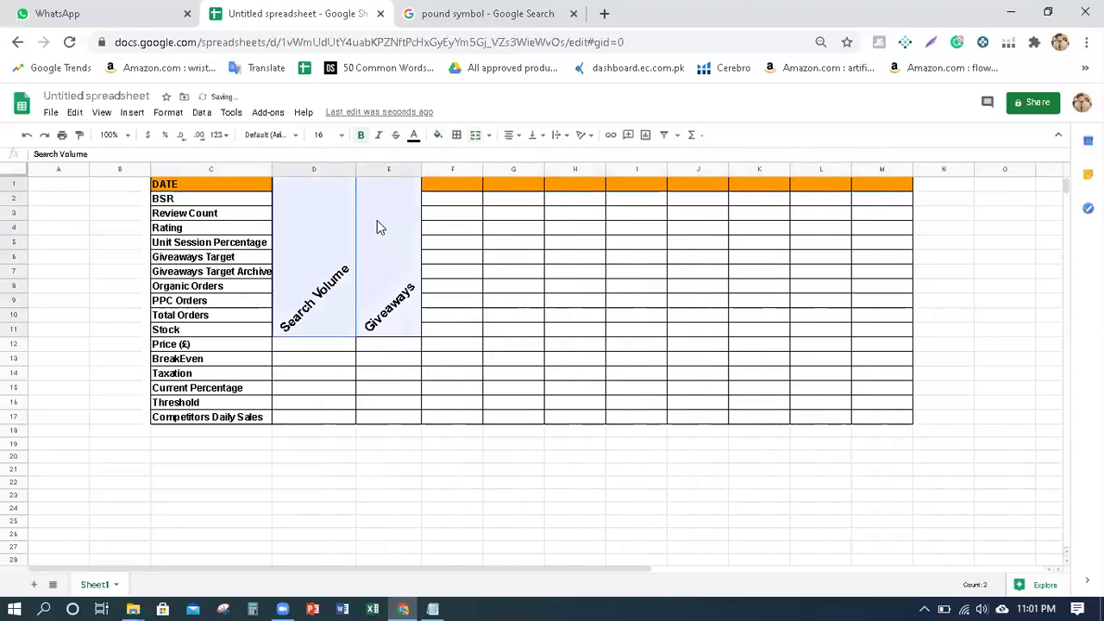
pyautogui.click(438, 135)
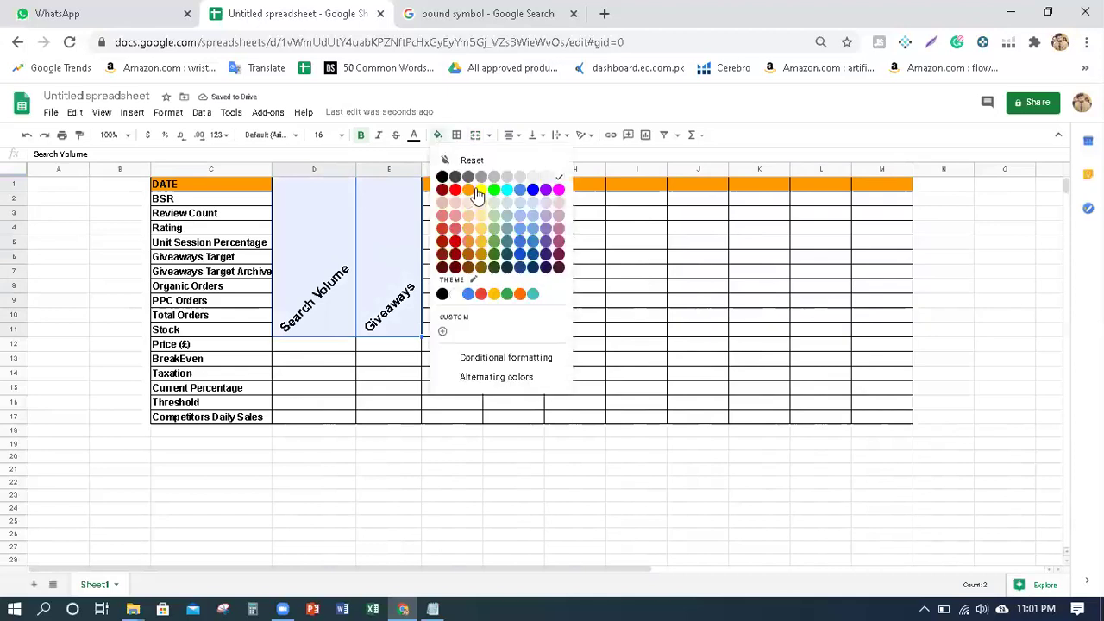
pyautogui.click(470, 191)
pyautogui.click(501, 301)
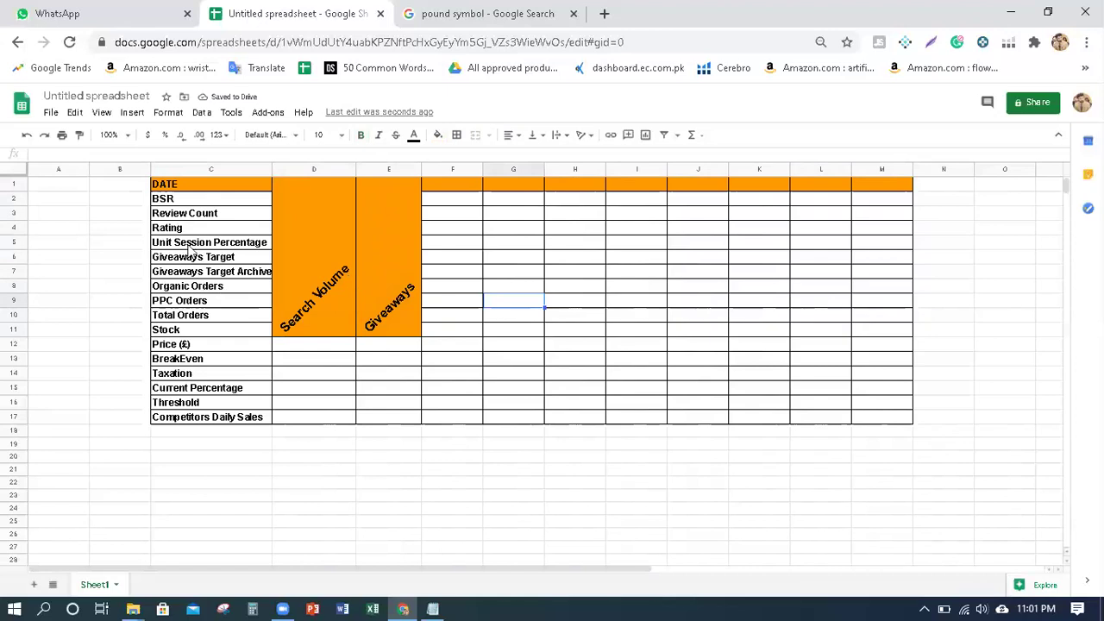
# Try yellow text on the row labels in C2:C17 and set the text colour back to black.
pyautogui.moveTo(173, 200); pyautogui.dragTo(246, 417)
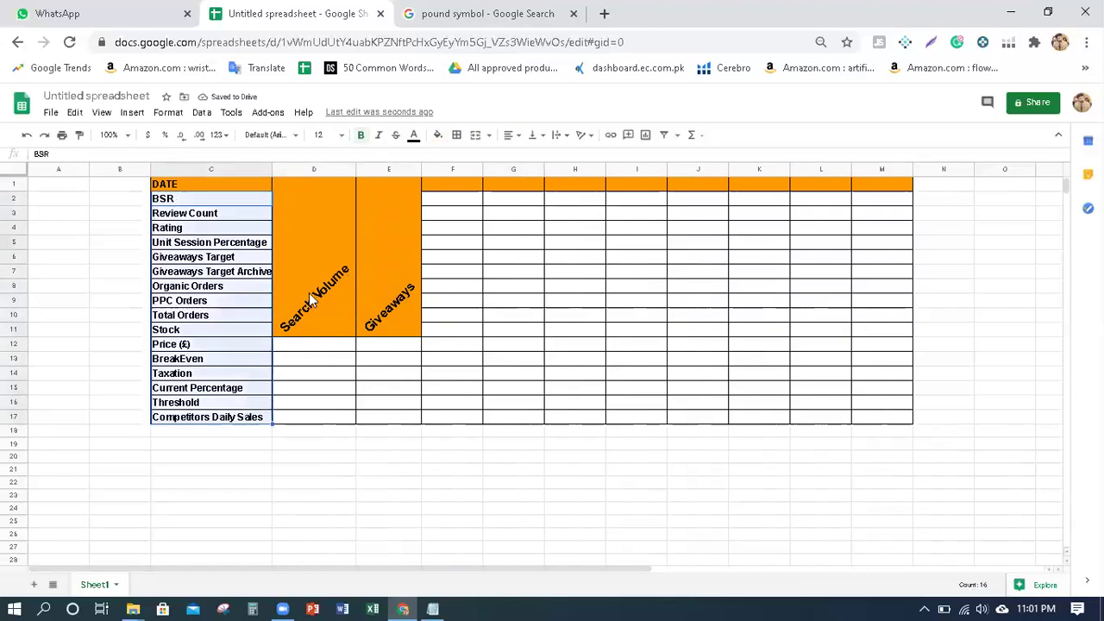
pyautogui.click(414, 137)
pyautogui.click(460, 196)
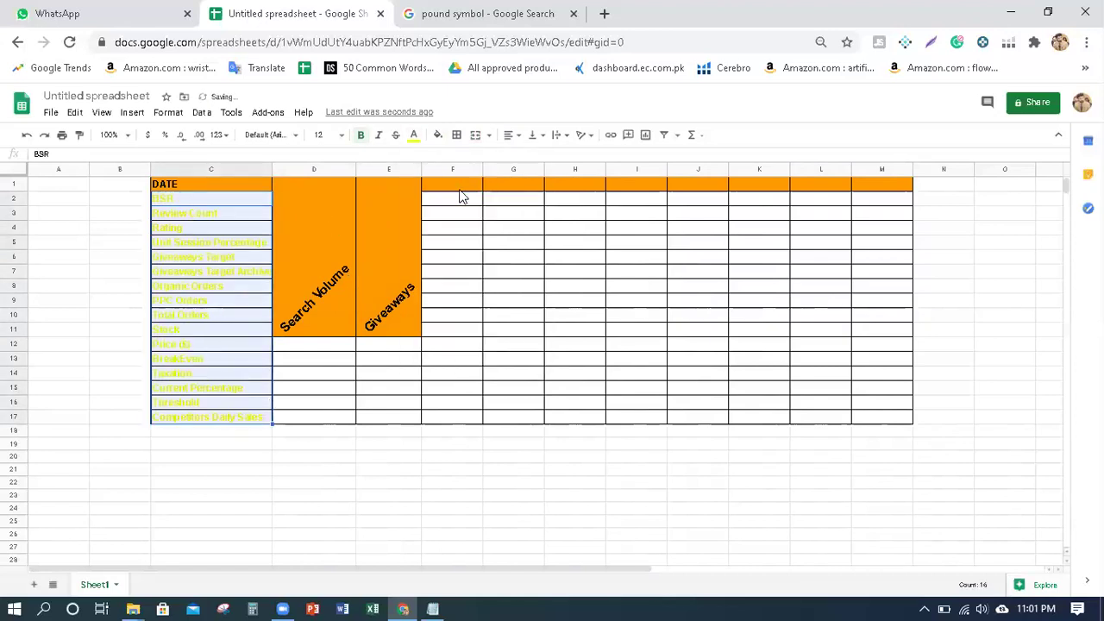
pyautogui.click(414, 136)
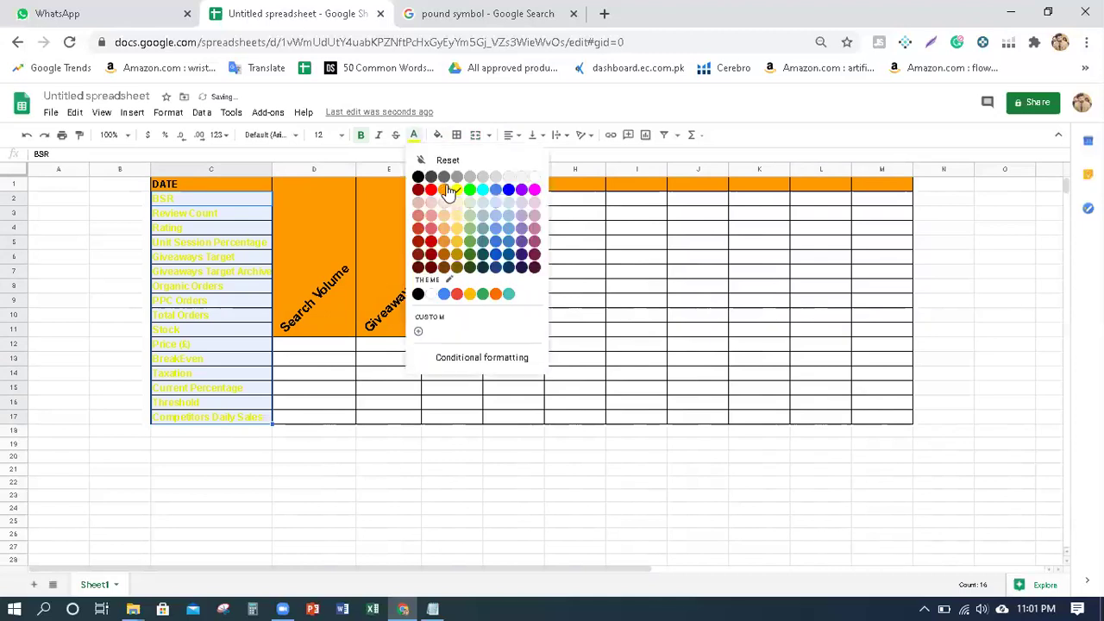
pyautogui.click(420, 177)
pyautogui.click(415, 136)
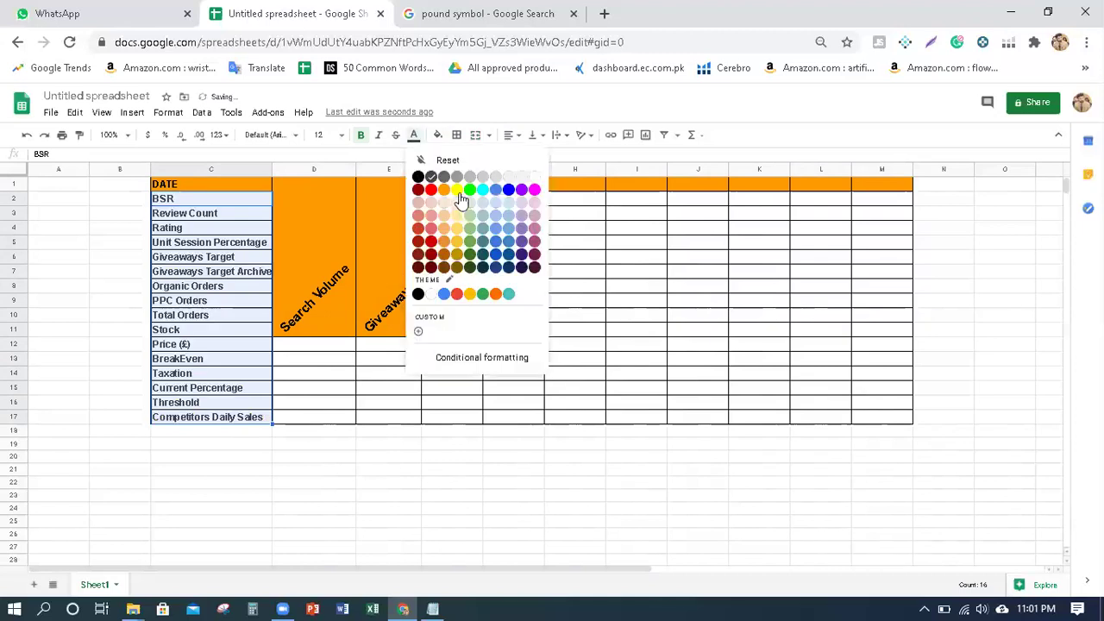
pyautogui.click(460, 197)
pyautogui.click(415, 136)
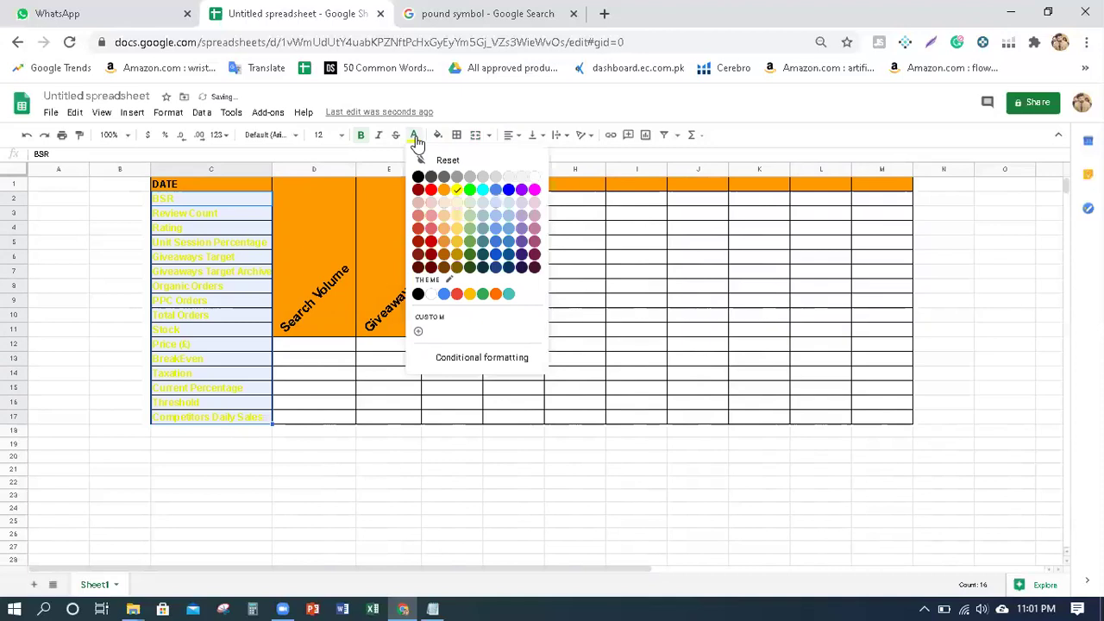
pyautogui.click(421, 177)
# Fill the row label cells C2:C17 with yellow.
pyautogui.click(437, 136)
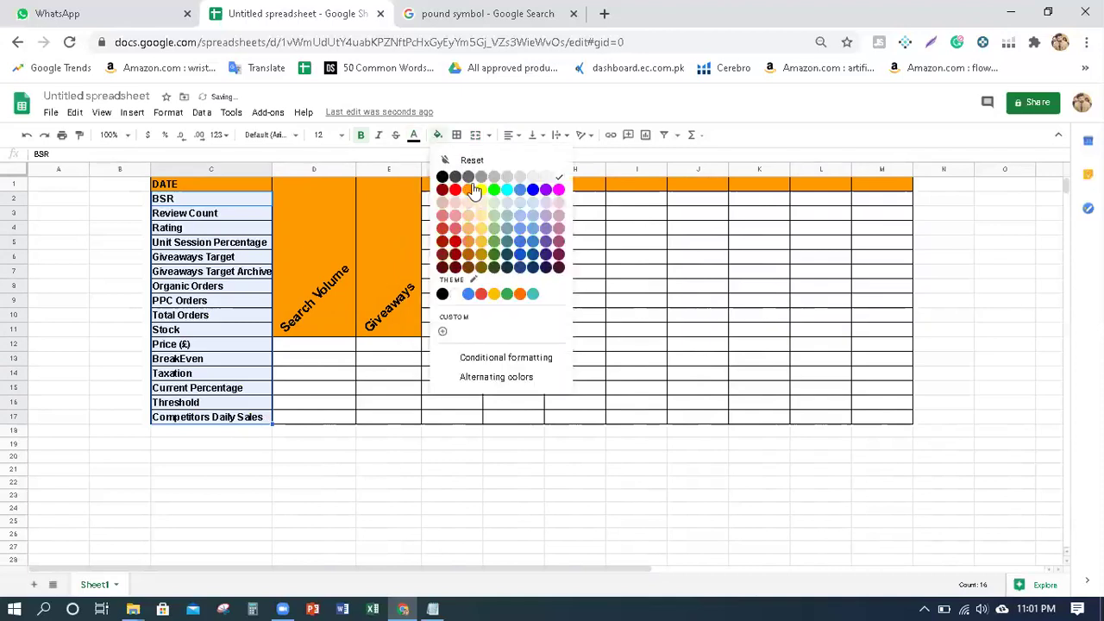
pyautogui.click(482, 197)
pyautogui.click(515, 326)
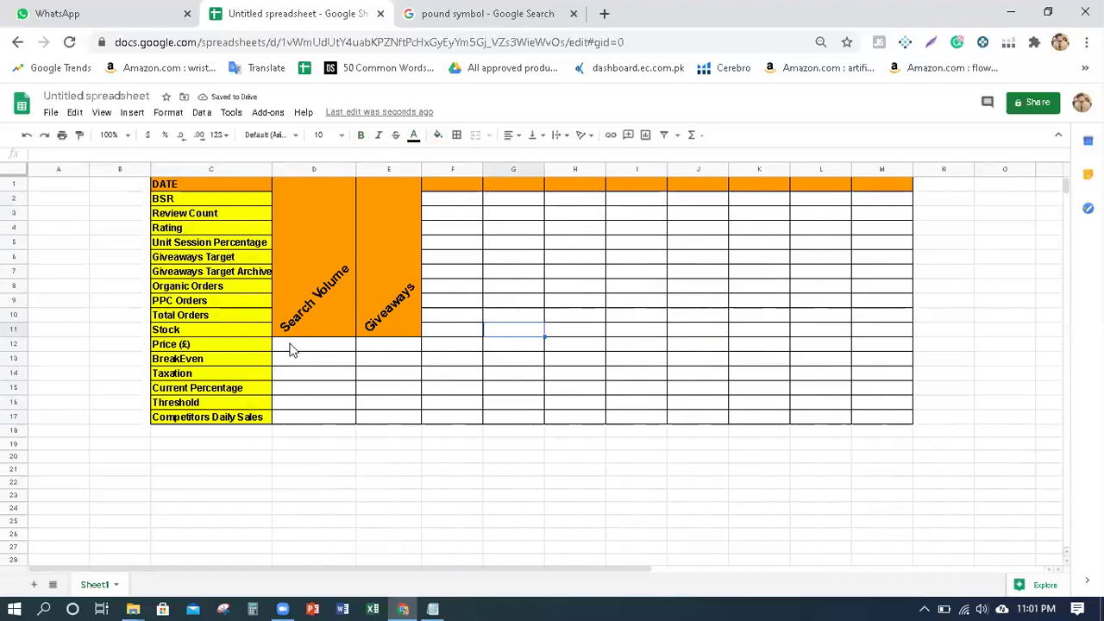
# Fill the empty table cells D12:E17 and F2:M17 with yellow.
pyautogui.moveTo(291, 349)
pyautogui.mouseDown()
pyautogui.moveTo(485, 396)
pyautogui.moveTo(778, 422)
pyautogui.moveTo(882, 417)
pyautogui.moveTo(439, 402)
pyautogui.moveTo(406, 419)
pyautogui.mouseUp()
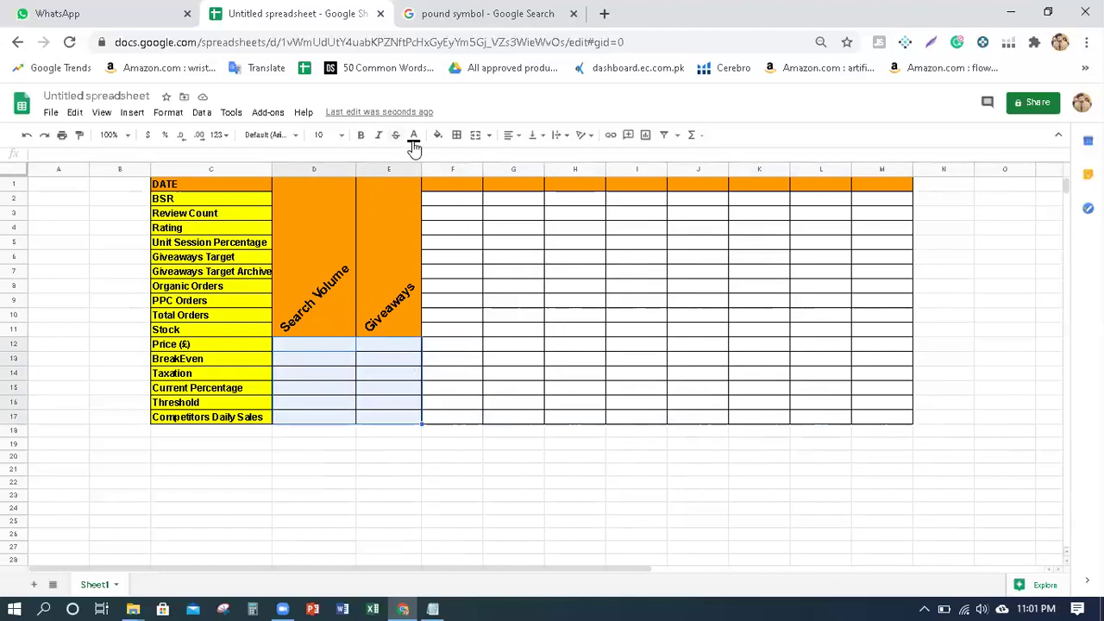
pyautogui.click(438, 134)
pyautogui.click(480, 189)
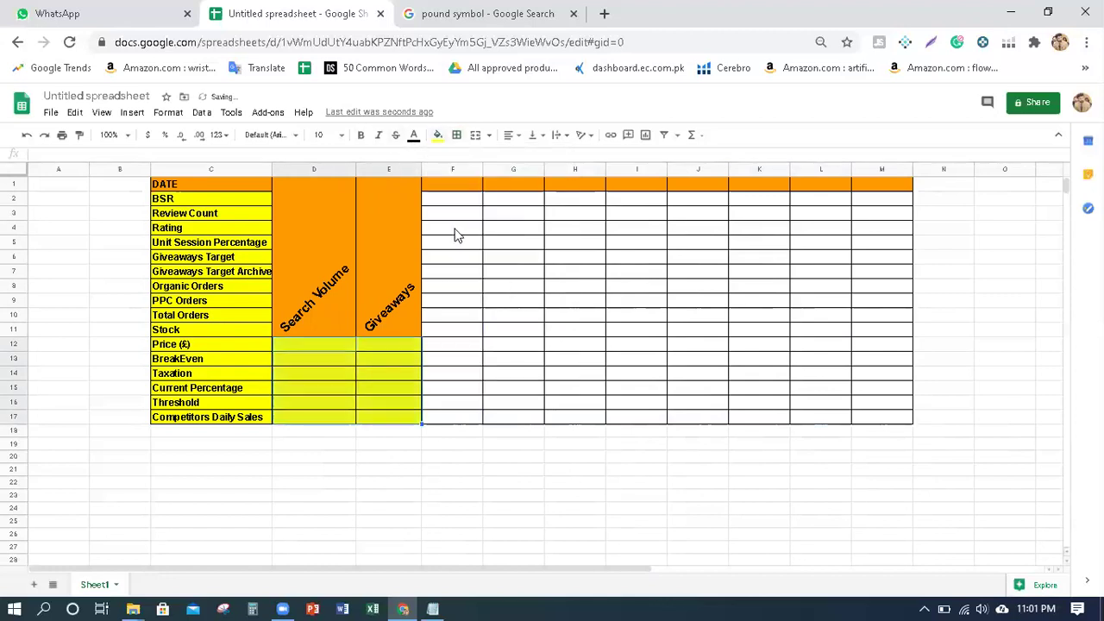
pyautogui.moveTo(444, 202)
pyautogui.mouseDown()
pyautogui.moveTo(656, 329)
pyautogui.moveTo(882, 422)
pyautogui.mouseUp()
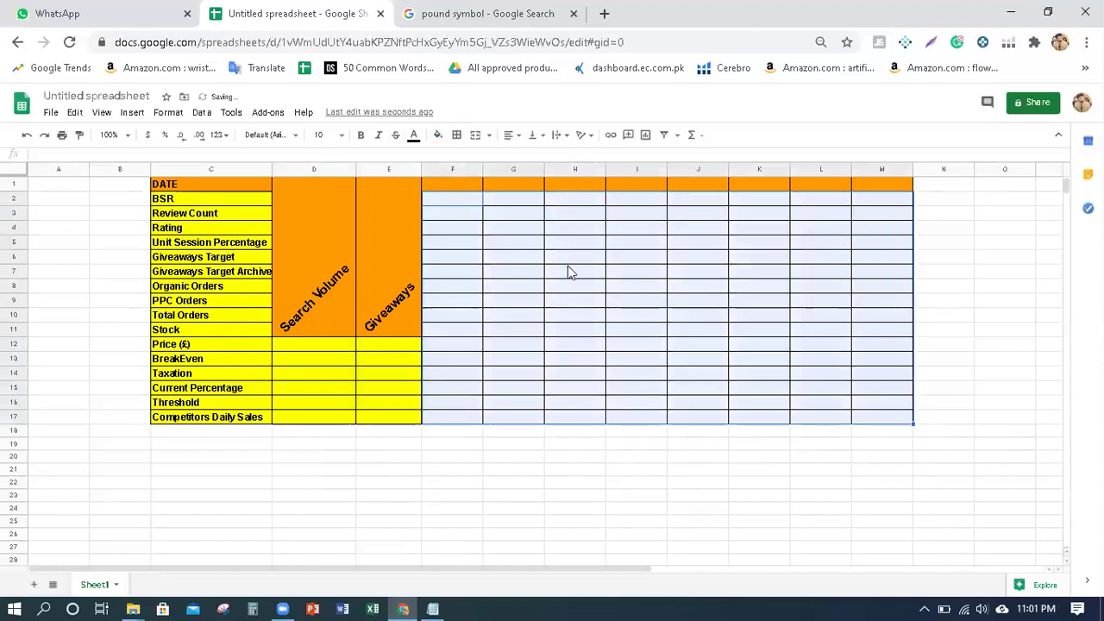
pyautogui.click(437, 136)
pyautogui.click(483, 190)
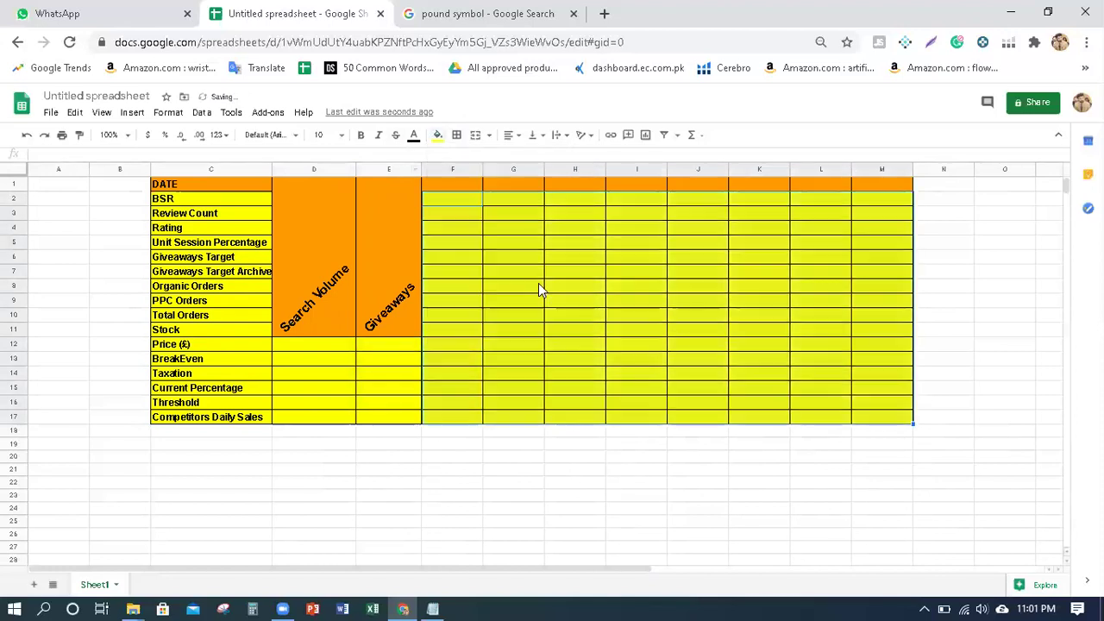
pyautogui.click(611, 364)
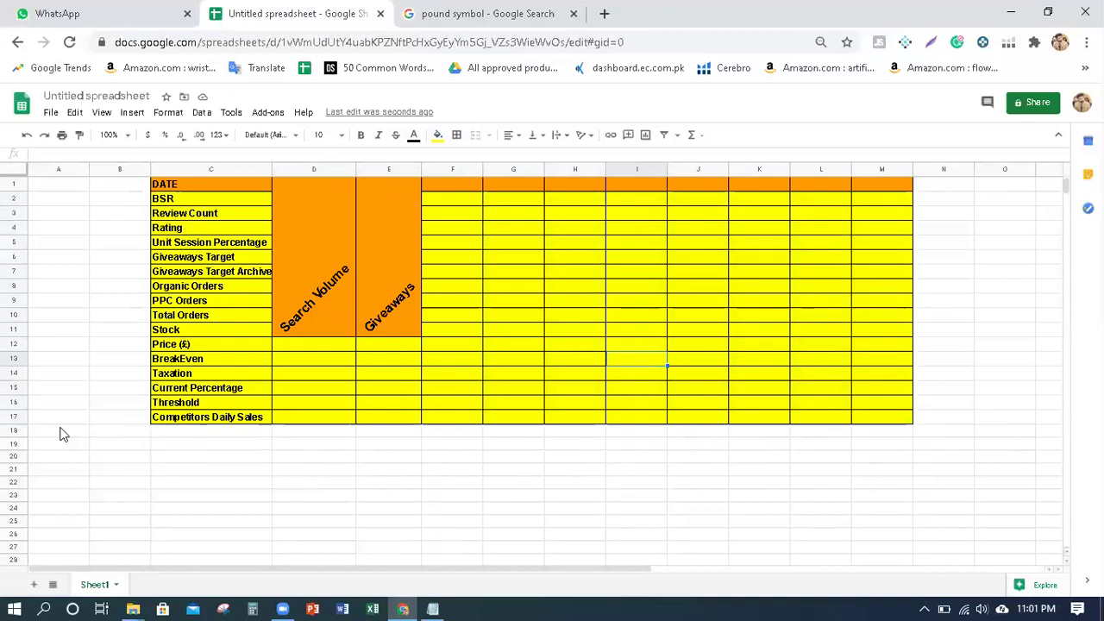
# Enter "Top Keywords" in C18 and format it bold with font size 17.
pyautogui.click(174, 432)
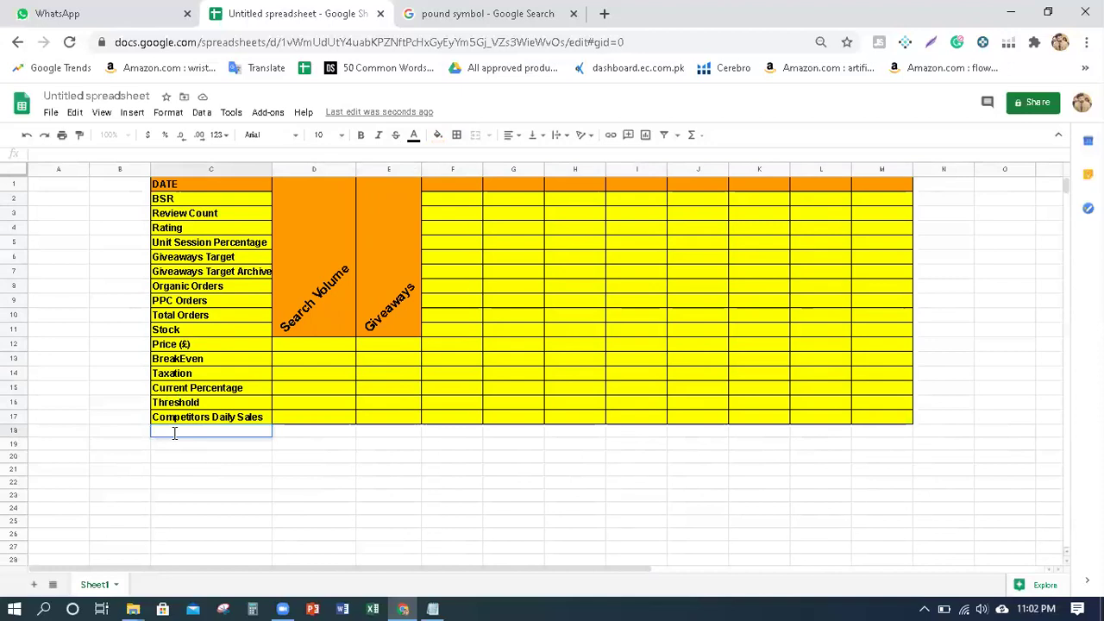
pyautogui.write('Top Keywords')
pyautogui.press('Return')
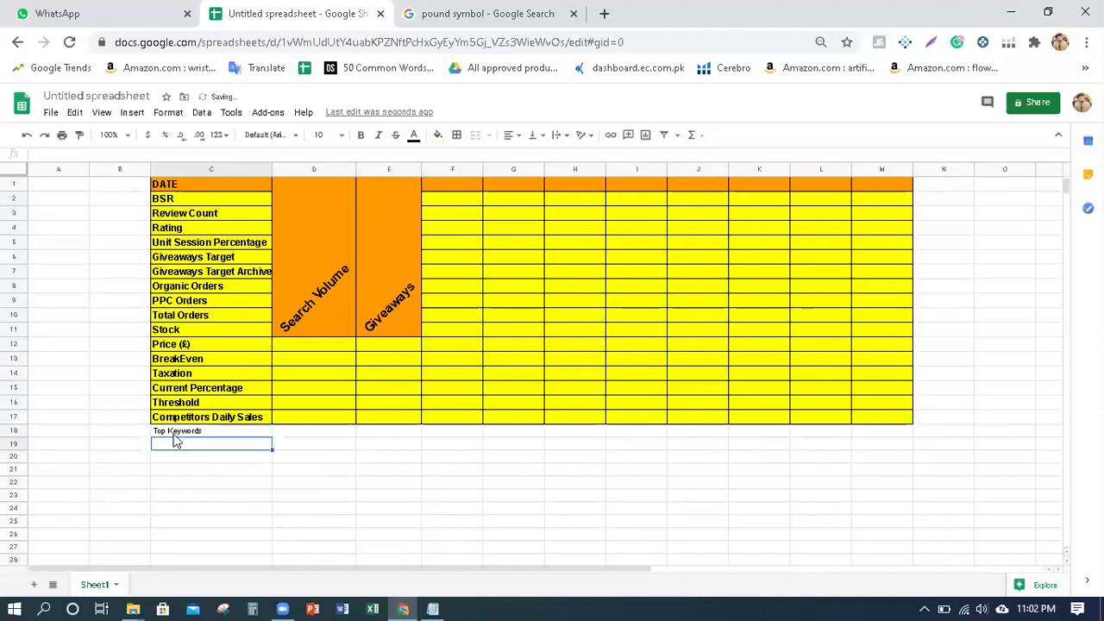
pyautogui.click(172, 434)
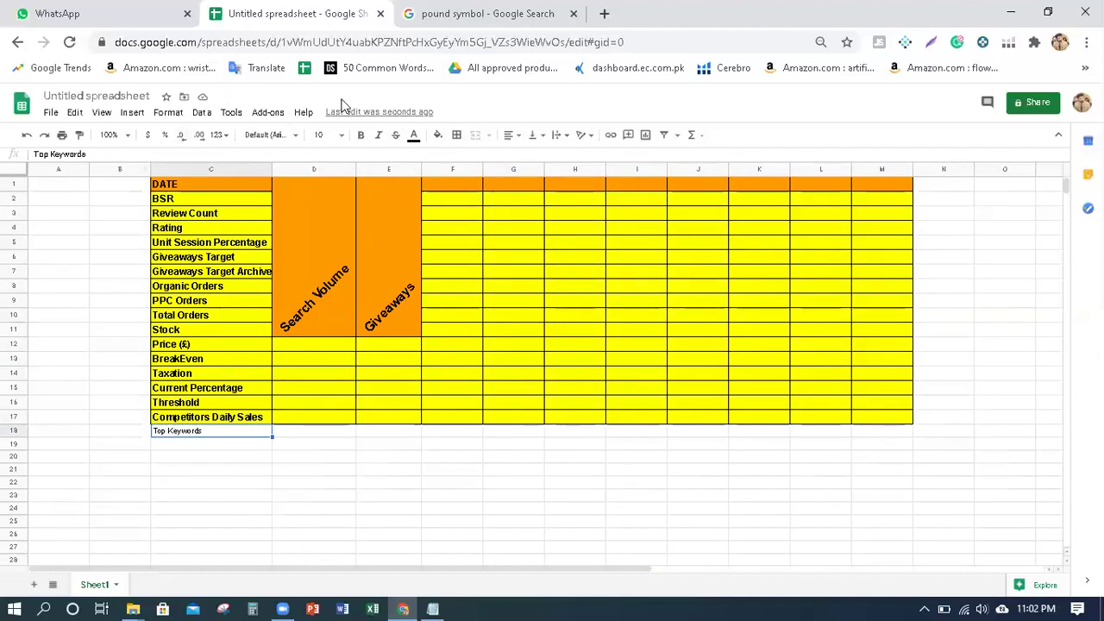
pyautogui.click(320, 135)
pyautogui.write('17')
pyautogui.press('Return')
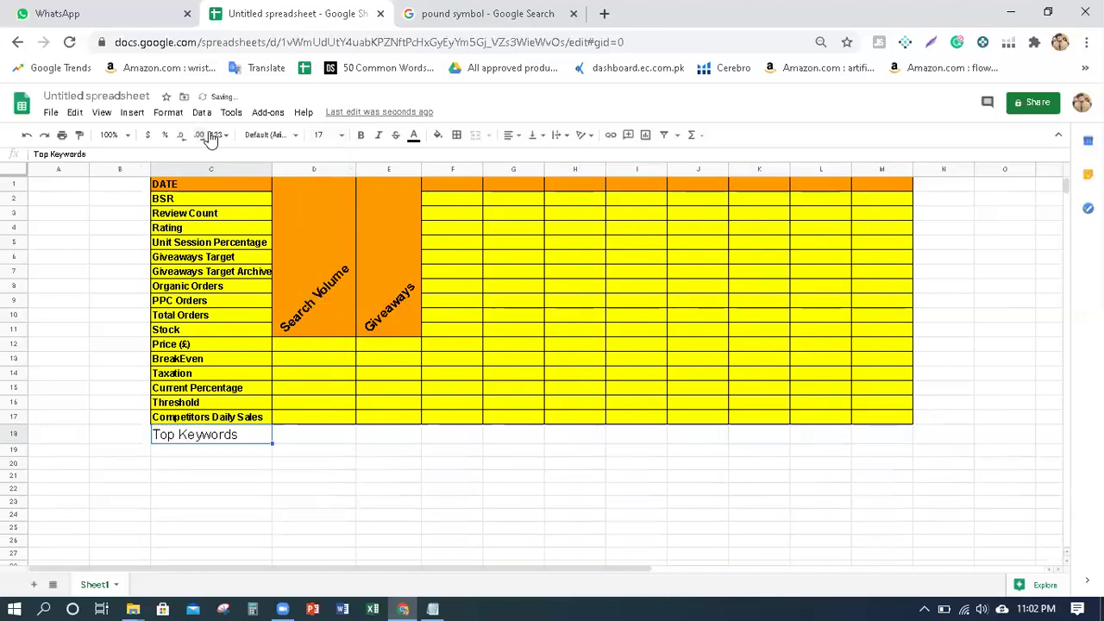
pyautogui.click(360, 135)
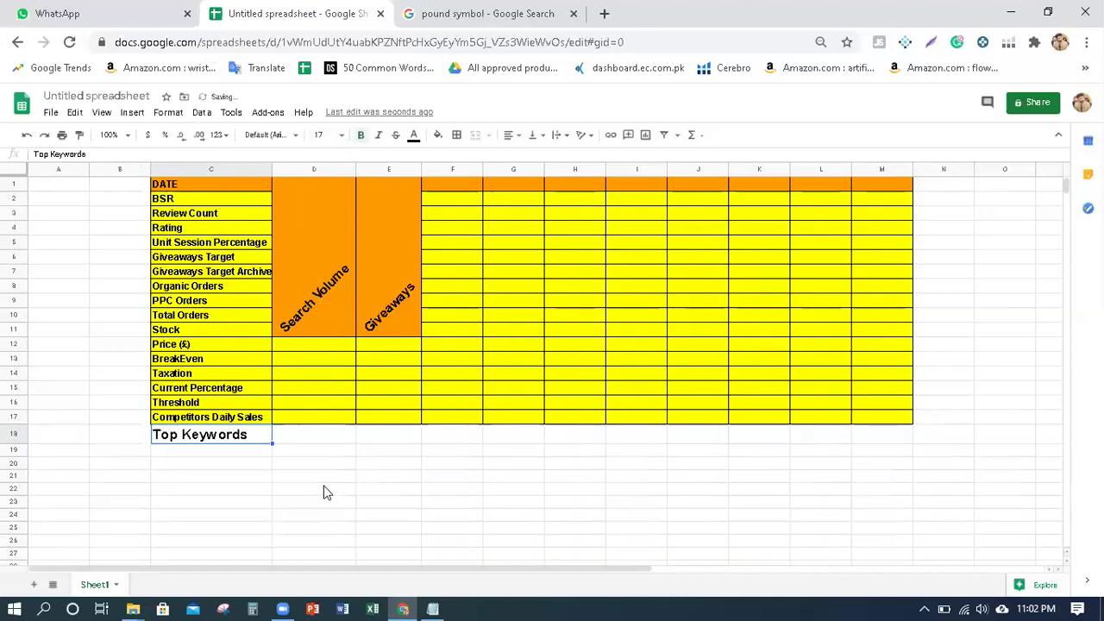
# Enter "Search Volume" in D18 and "Giveaways" in E18, correcting the spelling of the latter.
pyautogui.doubleClick(319, 432)
pyautogui.write('Seaq')
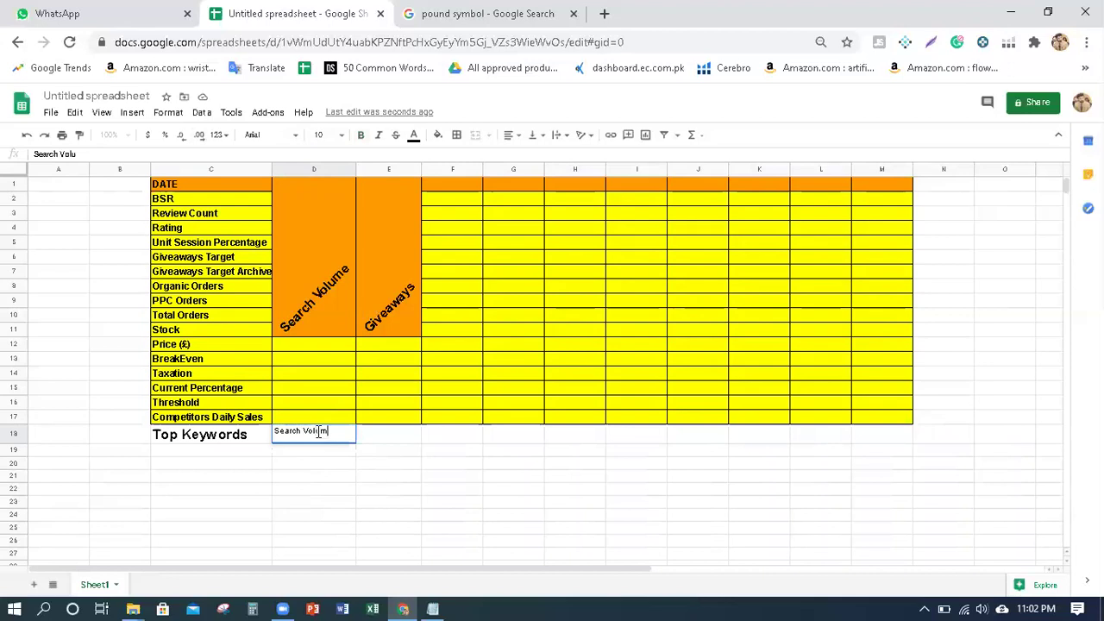
pyautogui.doubleClick(414, 433)
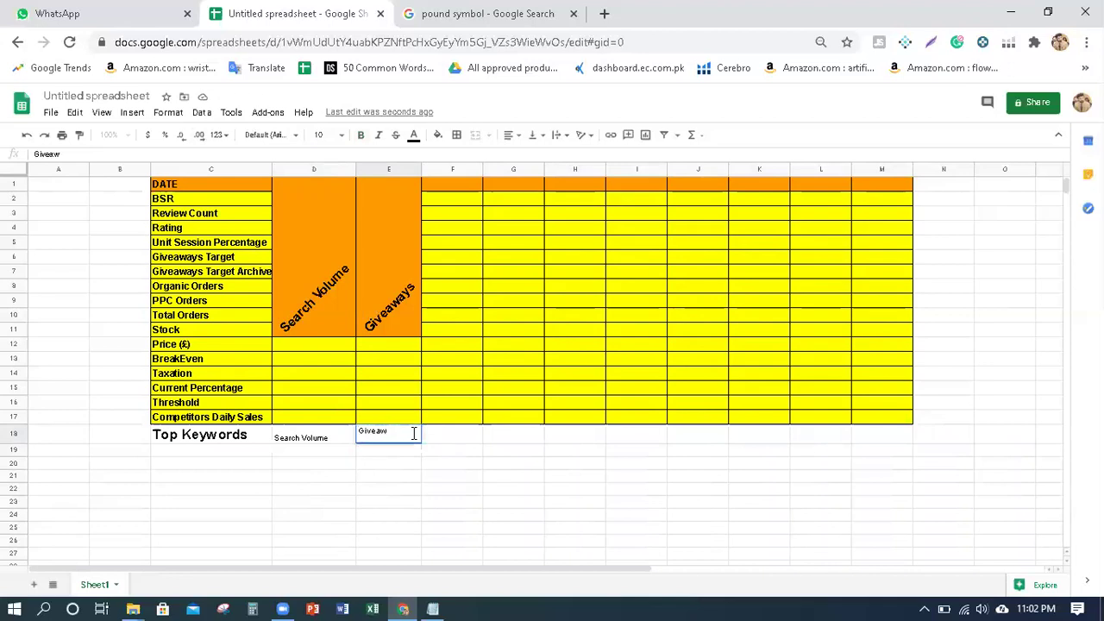
pyautogui.write('Giveaways')
pyautogui.press('Return')
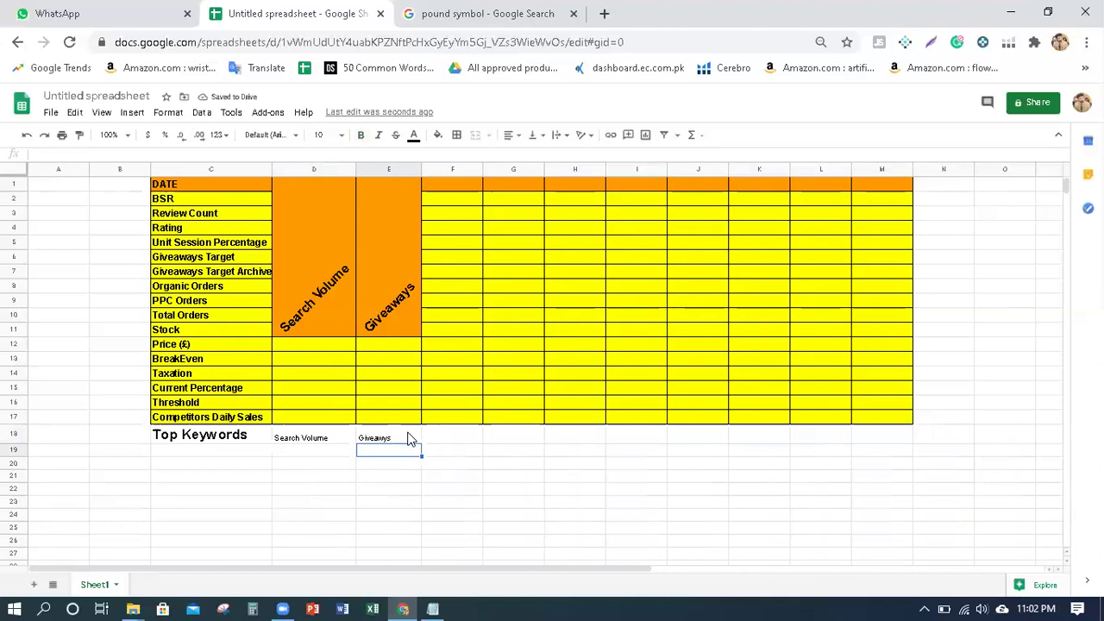
pyautogui.click(391, 438)
pyautogui.doubleClick(389, 438)
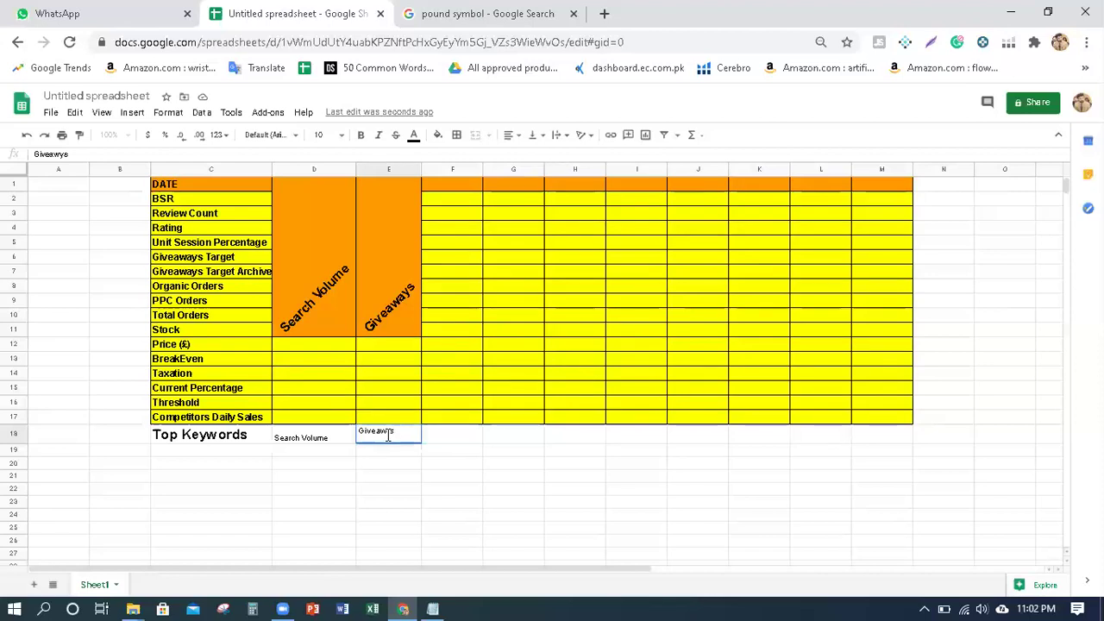
pyautogui.press('Return')
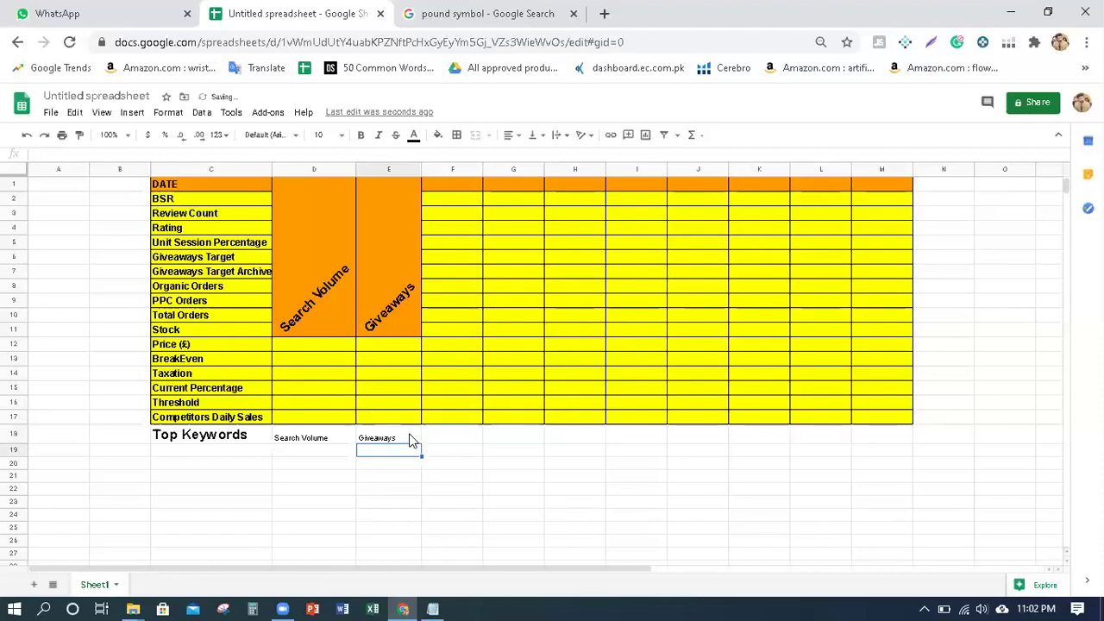
# Set the headings in C18:E18 to font size 17 and make them all bold.
pyautogui.moveTo(256, 440); pyautogui.dragTo(398, 438)
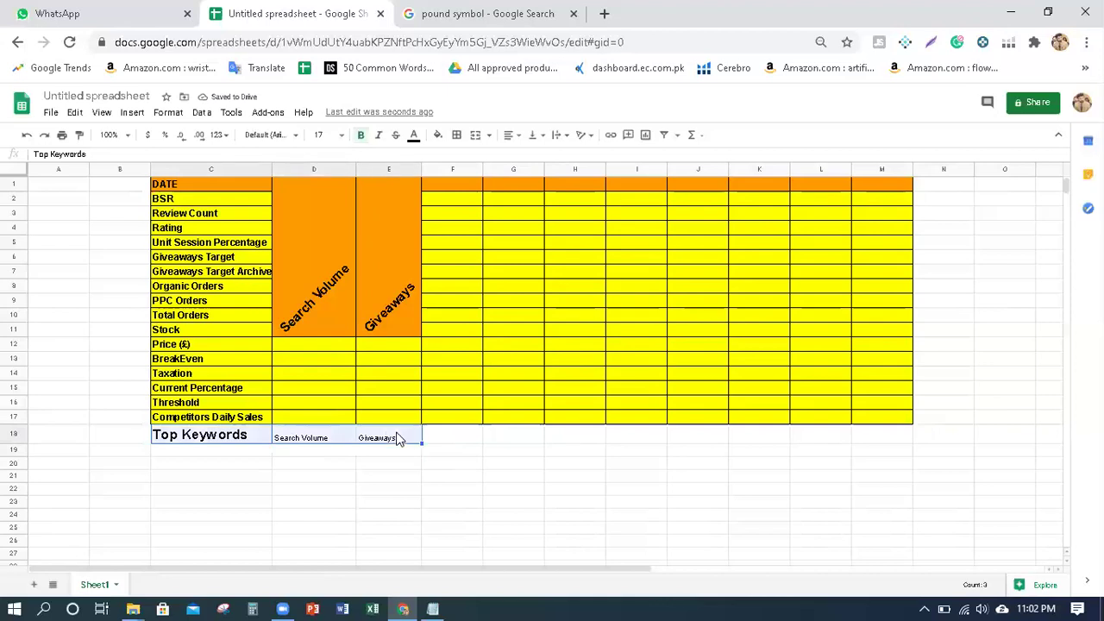
pyautogui.click(322, 135)
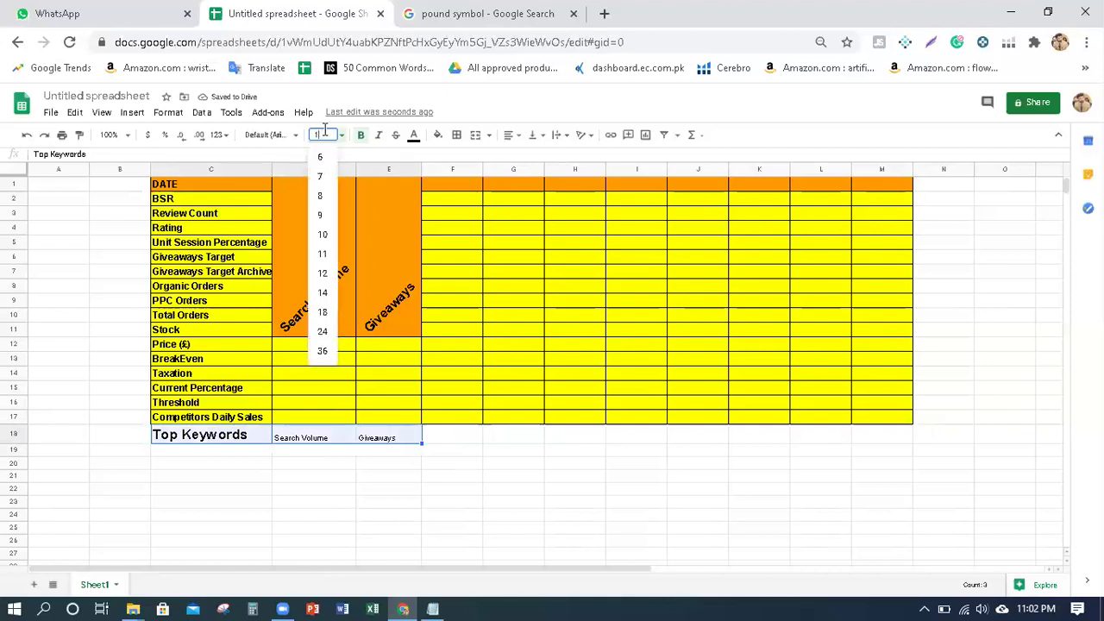
pyautogui.press('Return')
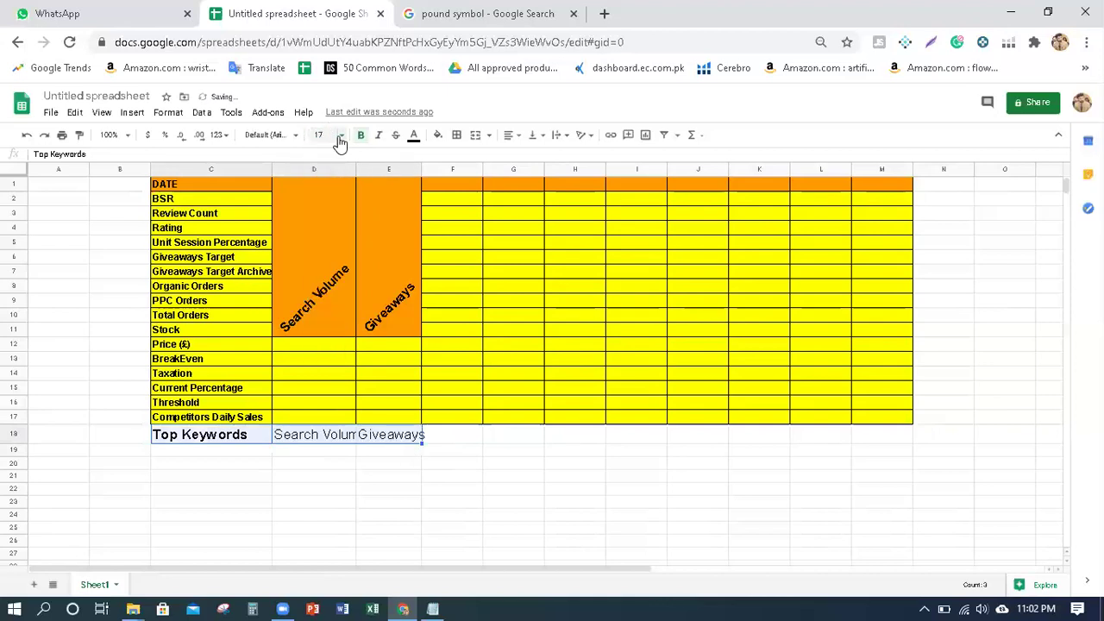
pyautogui.click(361, 134)
pyautogui.click(360, 134)
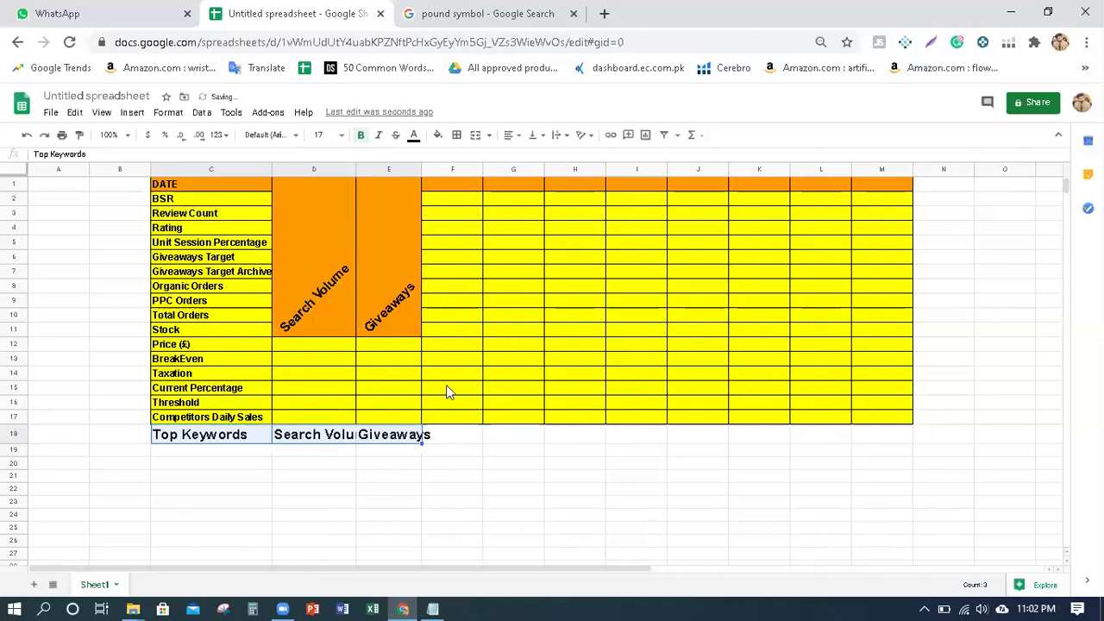
# Widen columns E and D so the row 18 headings "Giveaways" and "Search Volume" fit.
pyautogui.click(513, 515)
pyautogui.moveTo(422, 168); pyautogui.dragTo(451, 167)
pyautogui.moveTo(356, 169); pyautogui.dragTo(377, 169)
pyautogui.click(375, 166)
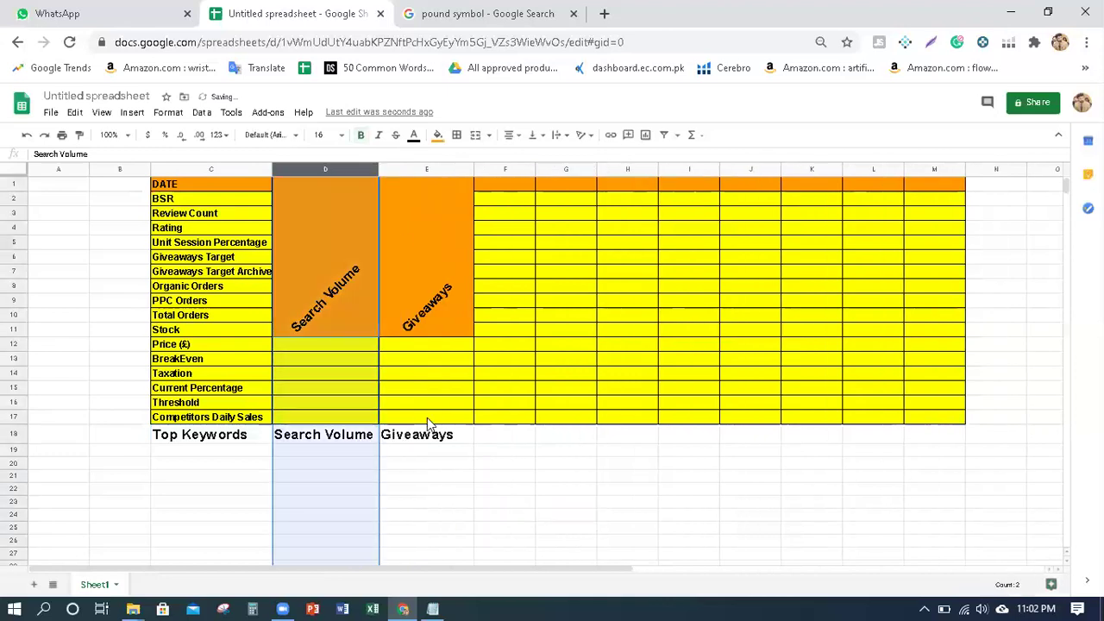
pyautogui.click(390, 459)
# Split the "Search Volume" heading in D18 onto two lines within the cell.
pyautogui.click(324, 436)
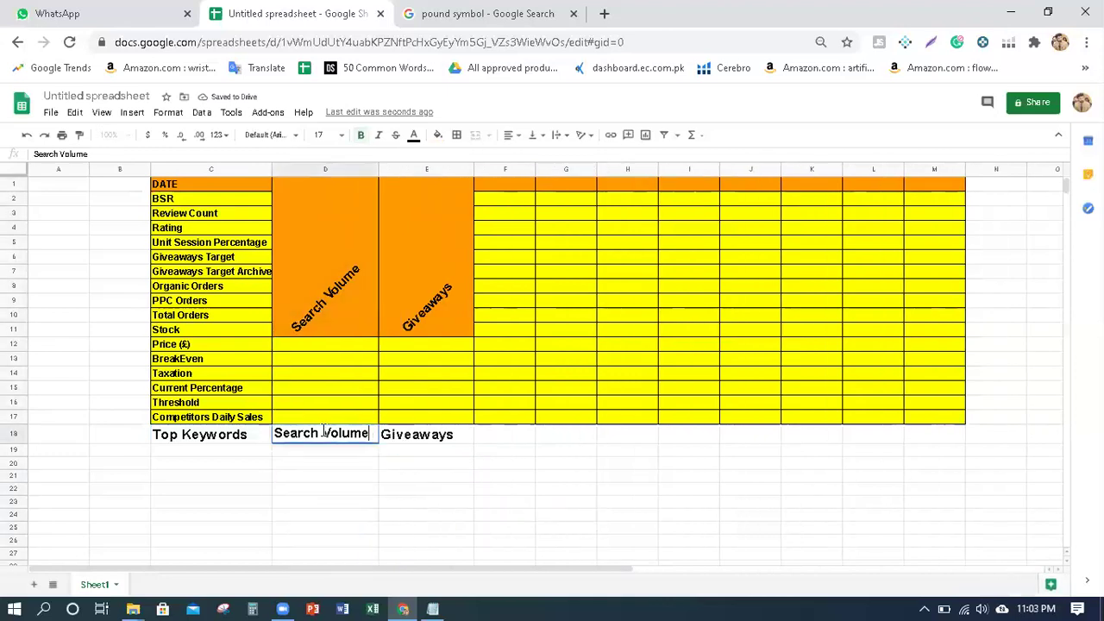
pyautogui.doubleClick(323, 432)
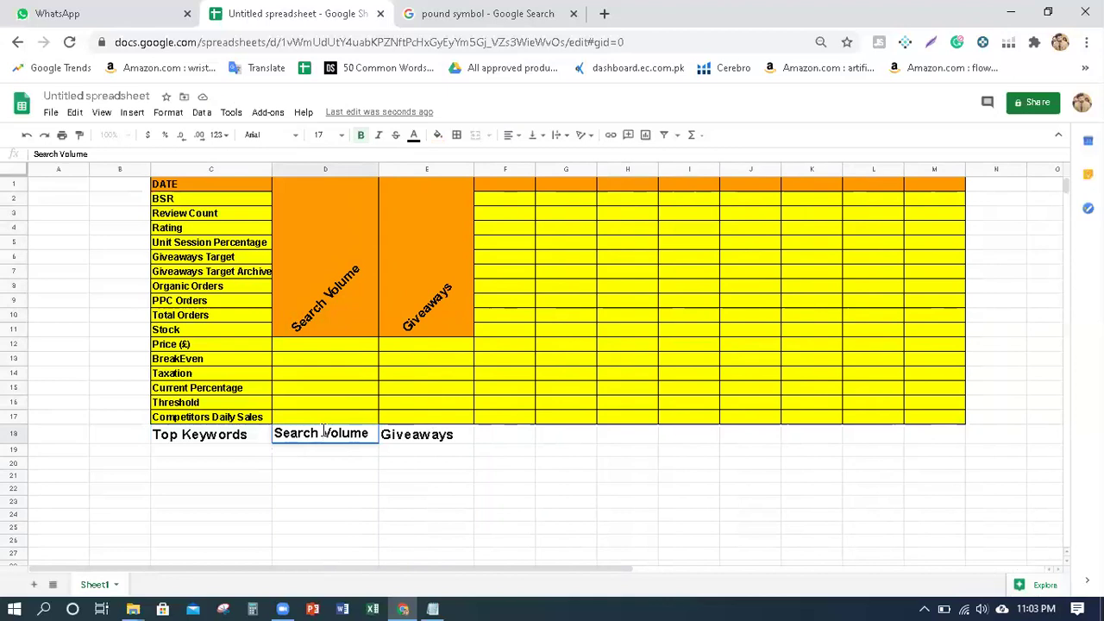
pyautogui.hotkey('alt', 'Return')
pyautogui.click(351, 531)
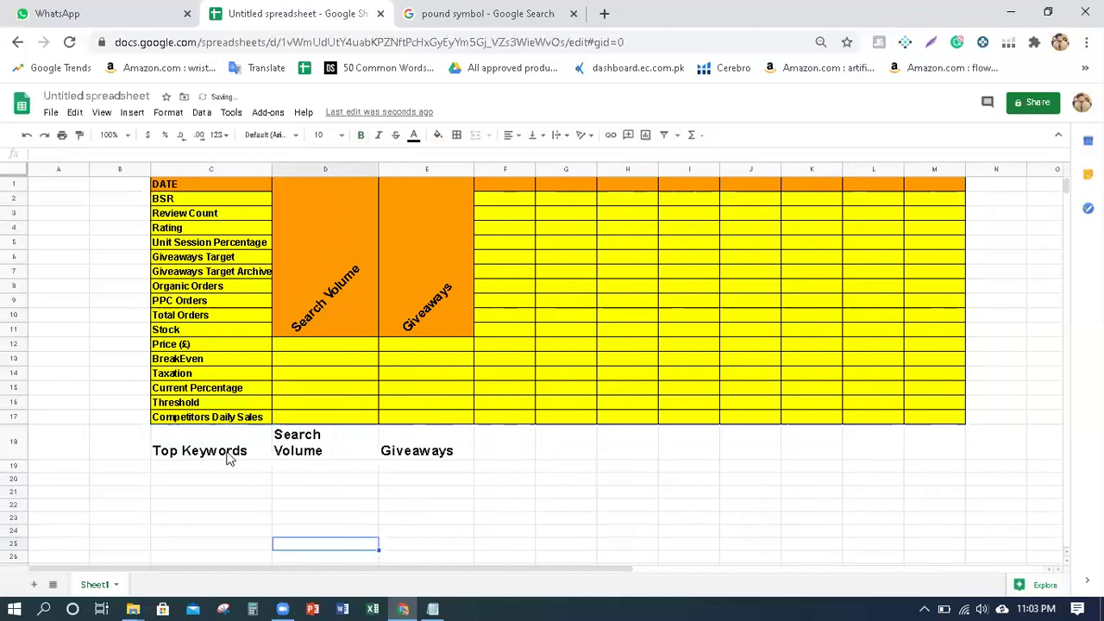
# Fill the heading row C18:M18 with orange.
pyautogui.click(160, 421)
pyautogui.click(179, 459)
pyautogui.click(246, 505)
pyautogui.moveTo(207, 448); pyautogui.dragTo(952, 449)
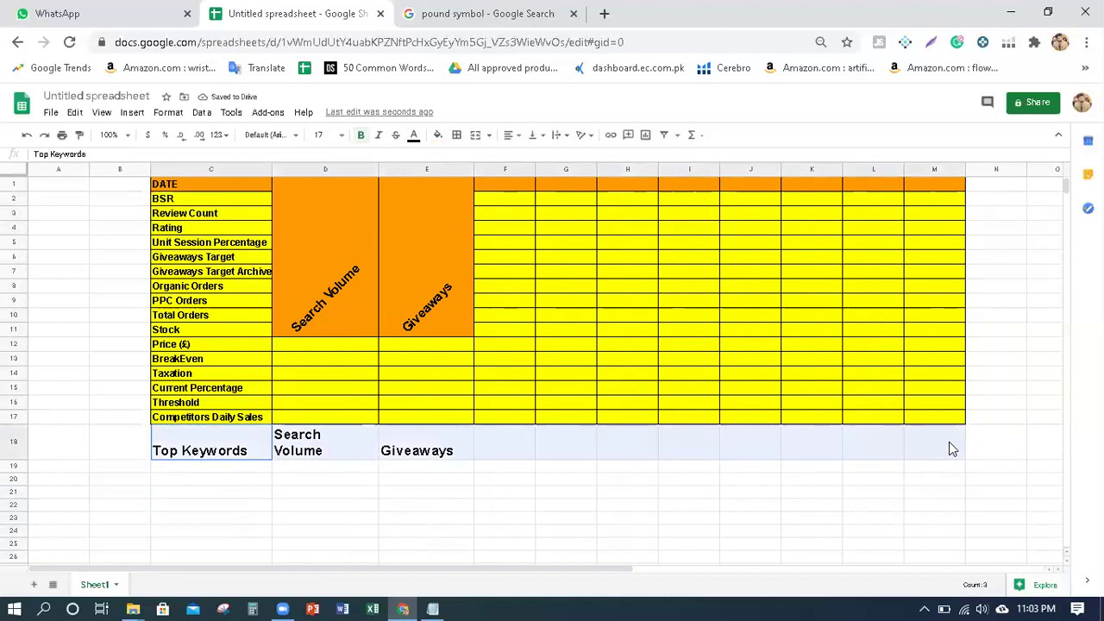
pyautogui.click(437, 134)
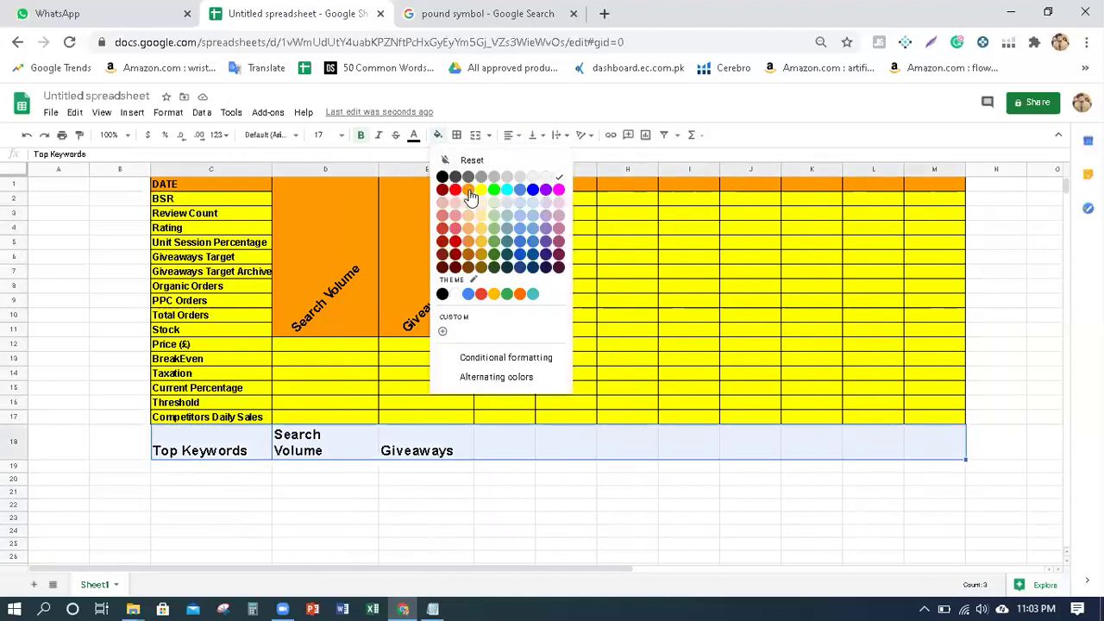
pyautogui.click(519, 294)
pyautogui.click(595, 509)
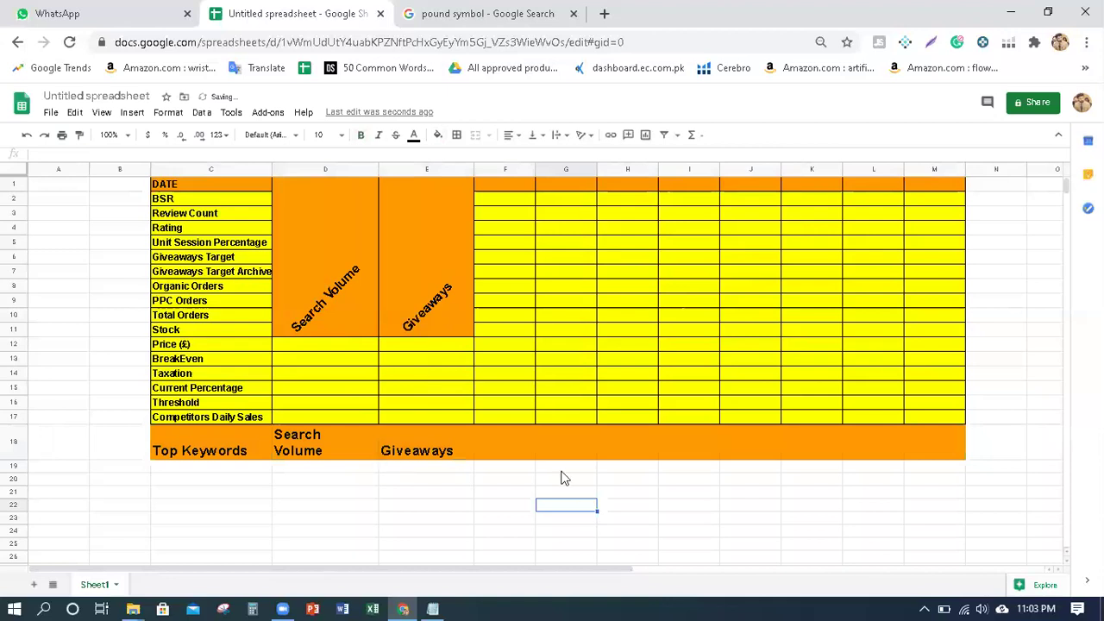
# Add the prefix "CPR_8" in front of "Giveaways" in E18.
pyautogui.doubleClick(438, 440)
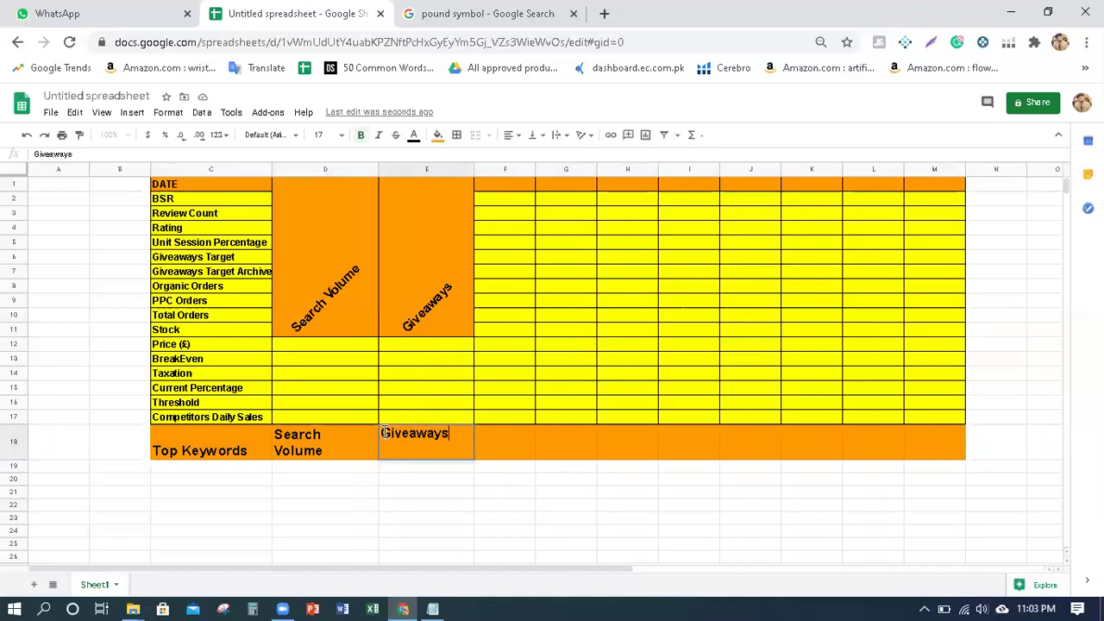
pyautogui.write('£')
pyautogui.write('PR')
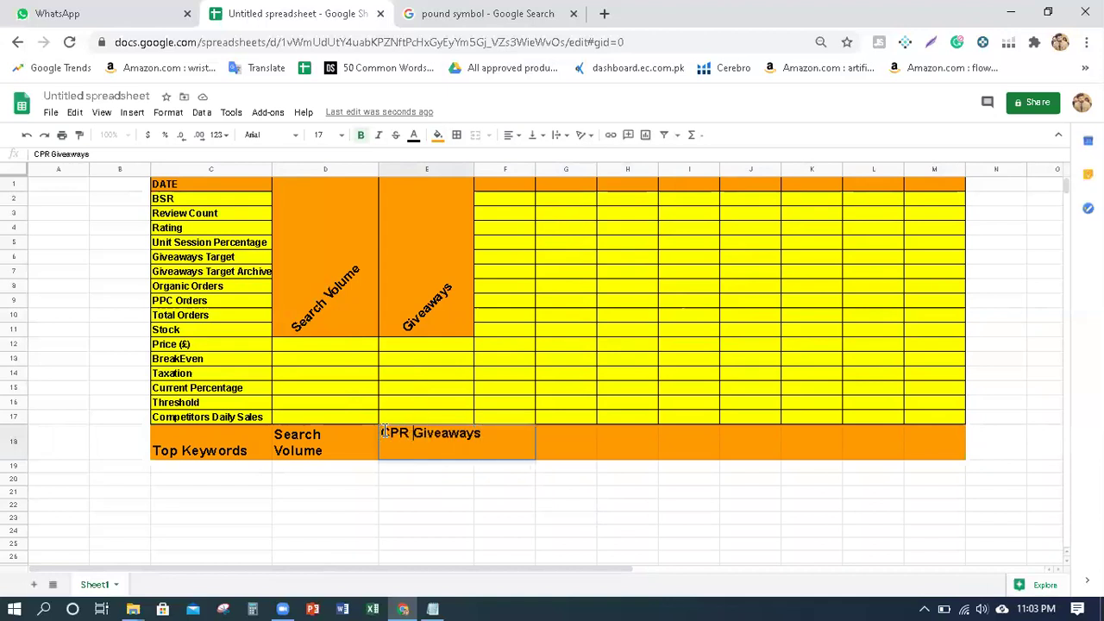
pyautogui.press('BackSpace')
pyautogui.write(')')
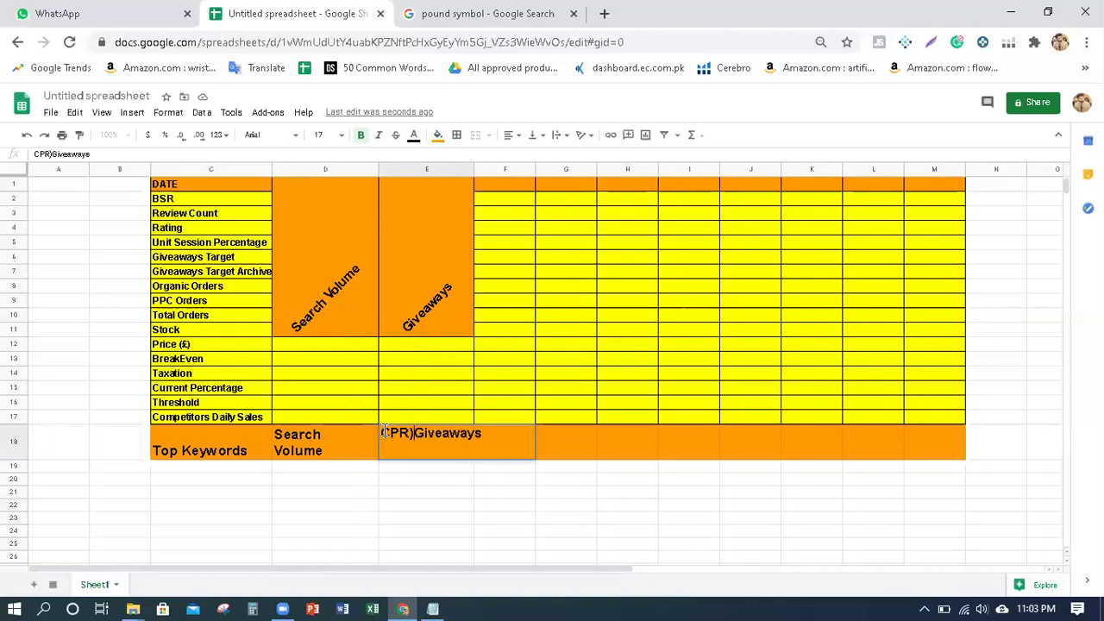
pyautogui.press('BackSpace')
pyautogui.write('_8')
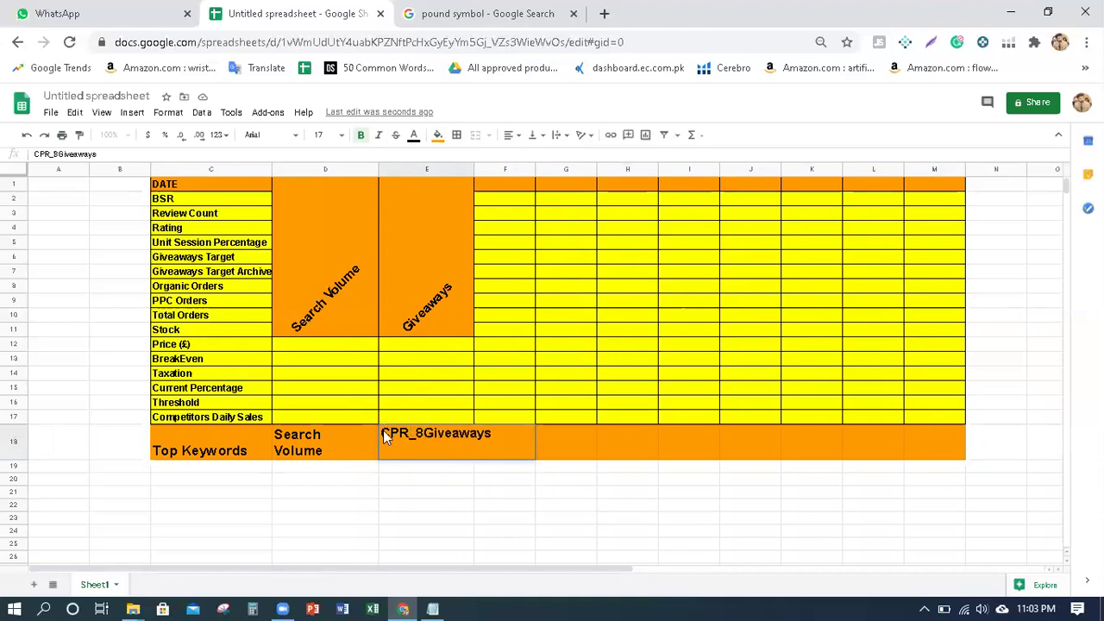
pyautogui.hotkey('shift', 'Tab')
# Change the prefix in E18 to "CPR-8" and place "Giveaways" on a second line in the cell.
pyautogui.click(424, 436)
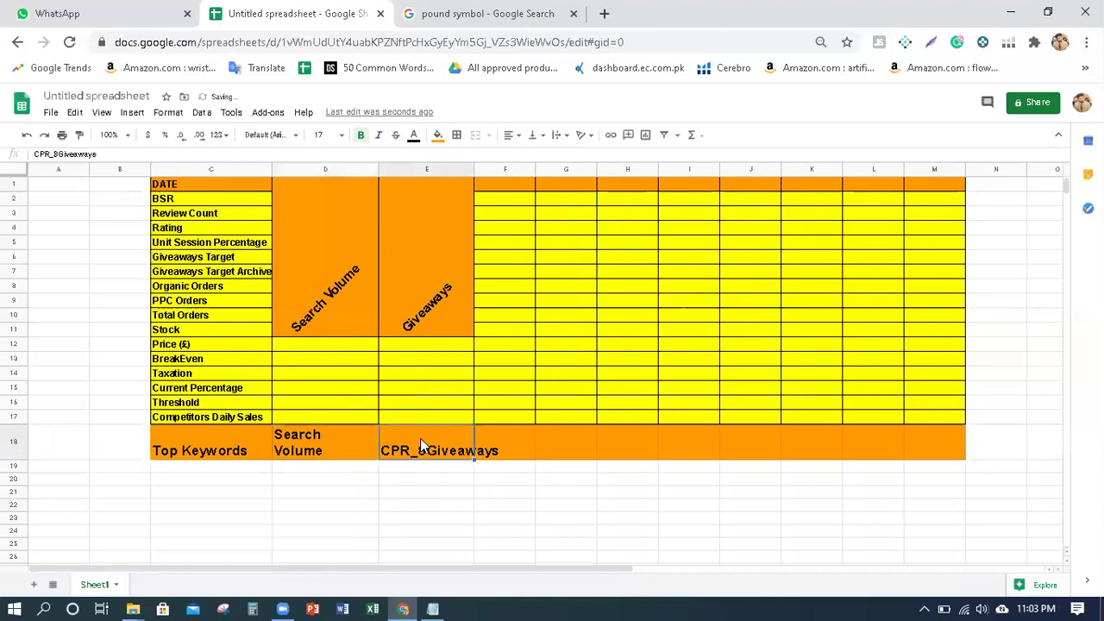
pyautogui.doubleClick(420, 438)
pyautogui.press('BackSpace')
pyautogui.write('-')
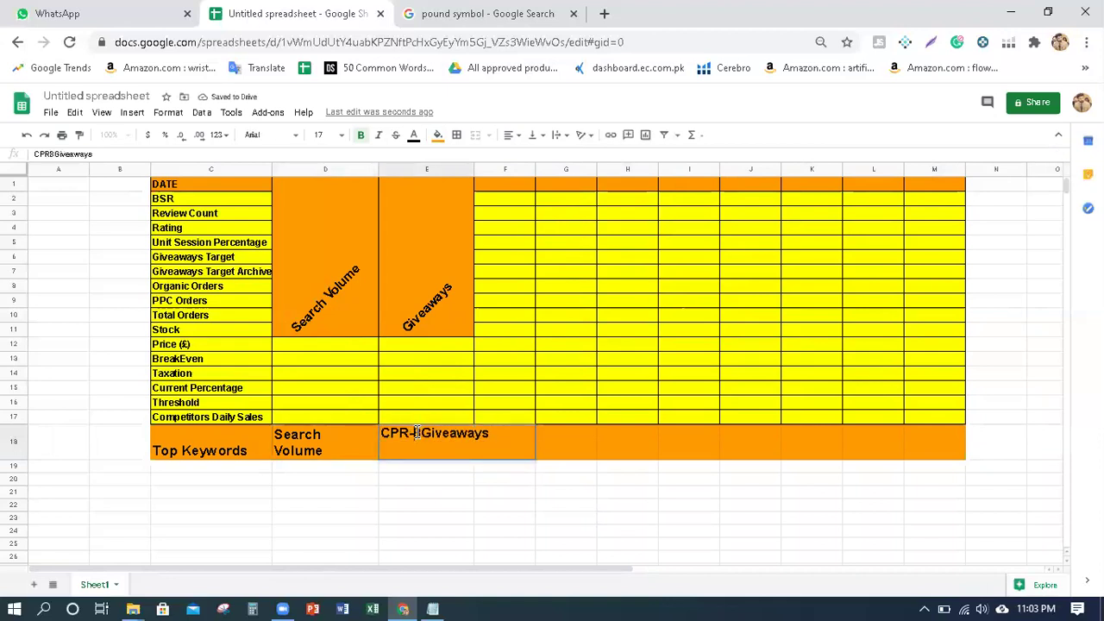
pyautogui.click(419, 433)
pyautogui.hotkey('alt', 'Return')
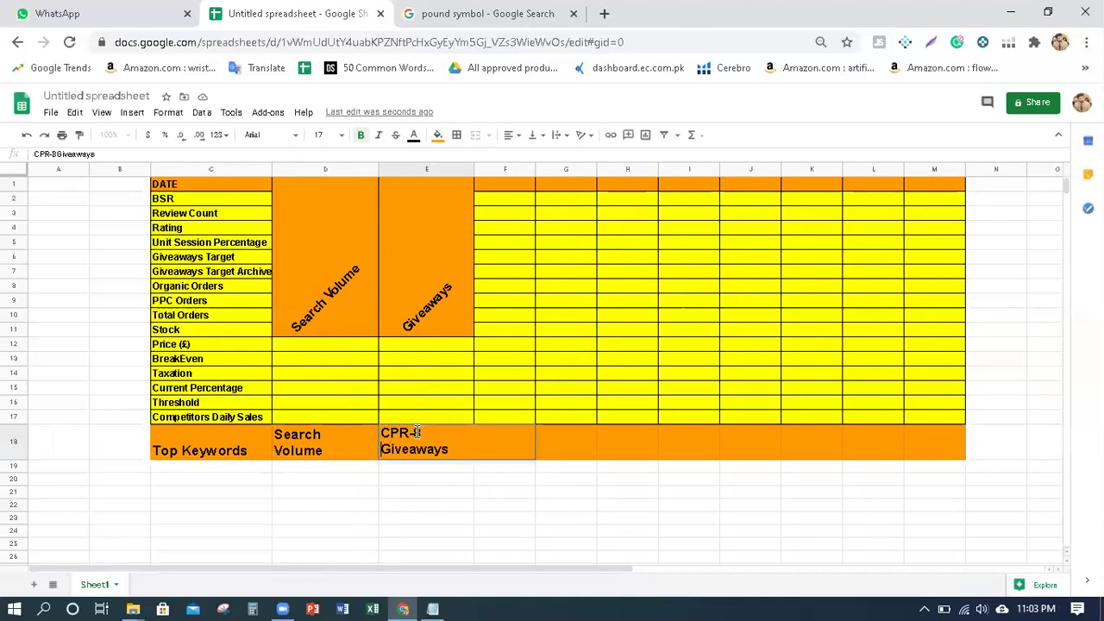
pyautogui.click(439, 490)
# Center the headings in C18:E18 horizontally.
pyautogui.moveTo(183, 432); pyautogui.dragTo(456, 444)
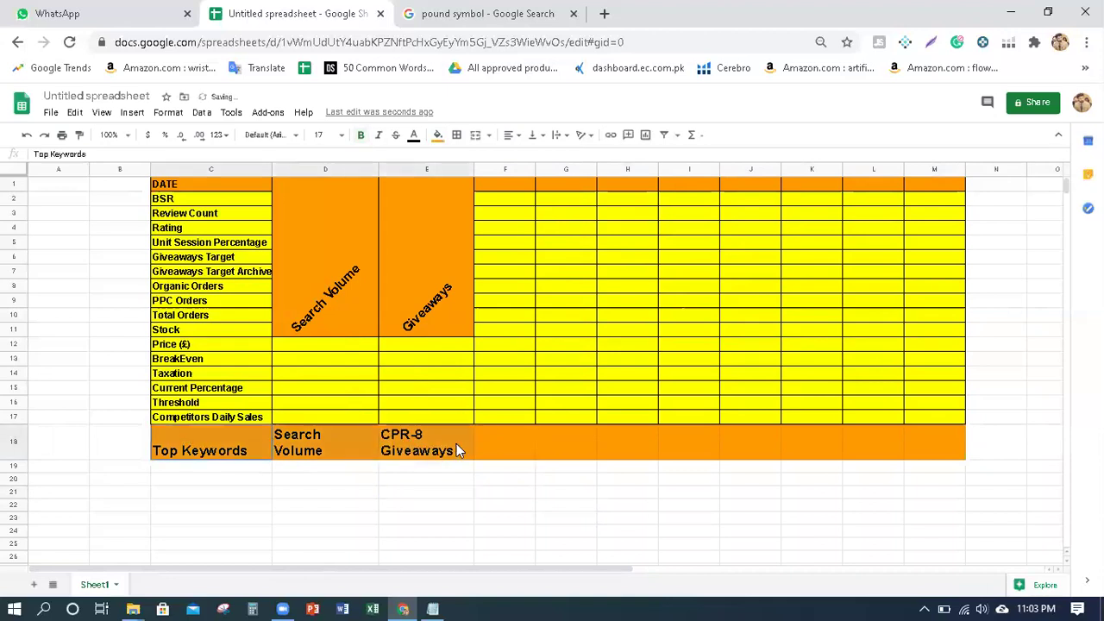
pyautogui.click(509, 134)
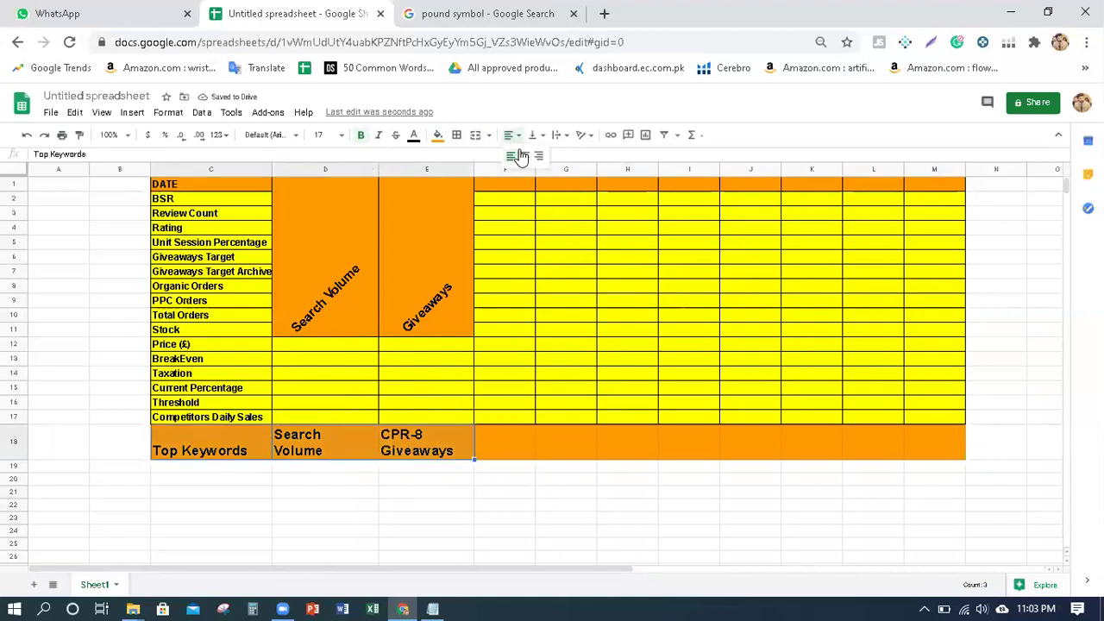
pyautogui.click(521, 156)
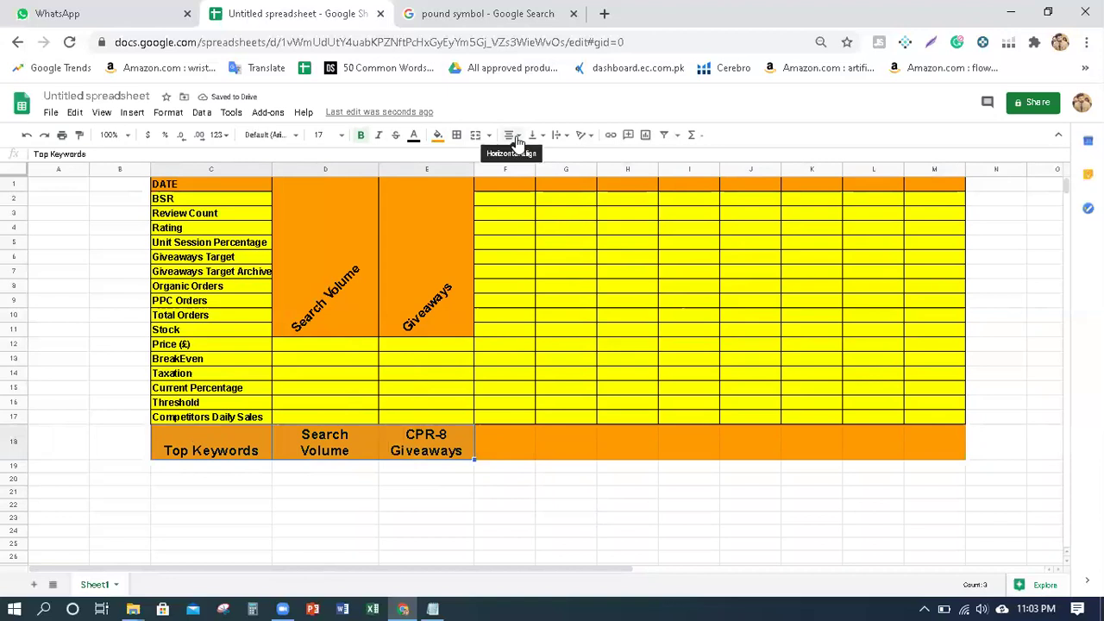
# Try left alignment on the "Top Keywords" heading and return it to centered.
pyautogui.click(222, 452)
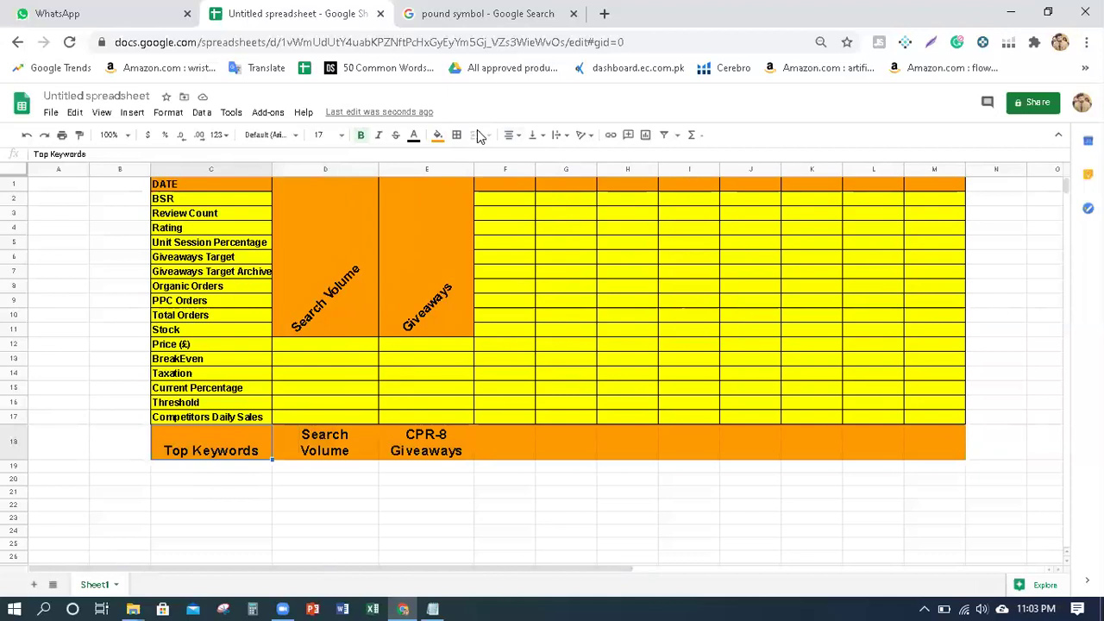
pyautogui.click(510, 134)
pyautogui.click(510, 156)
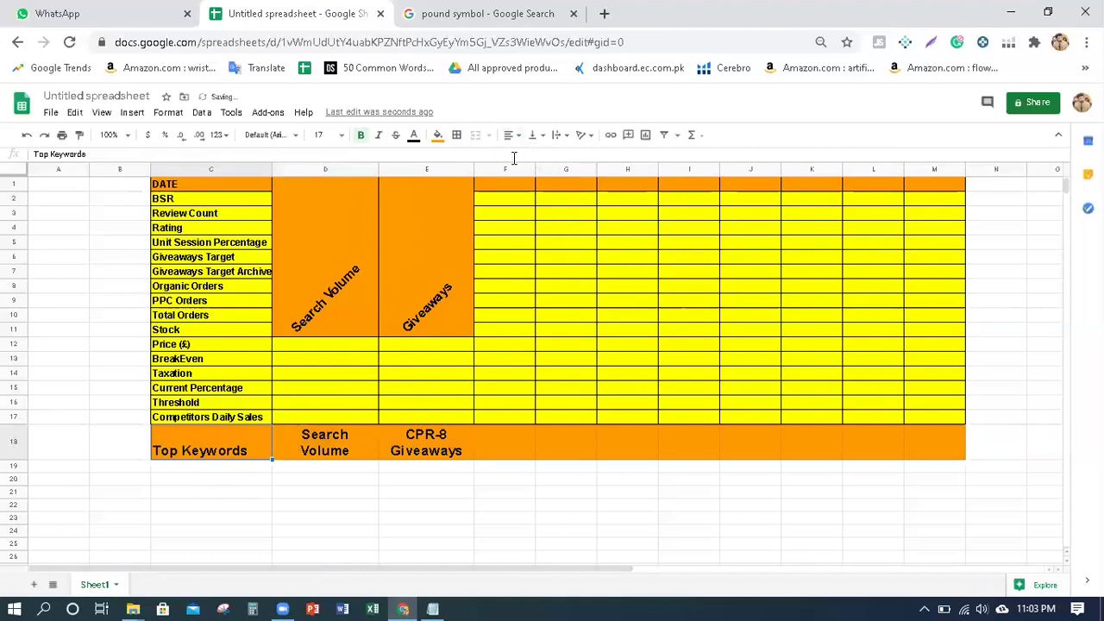
pyautogui.click(510, 135)
pyautogui.click(528, 156)
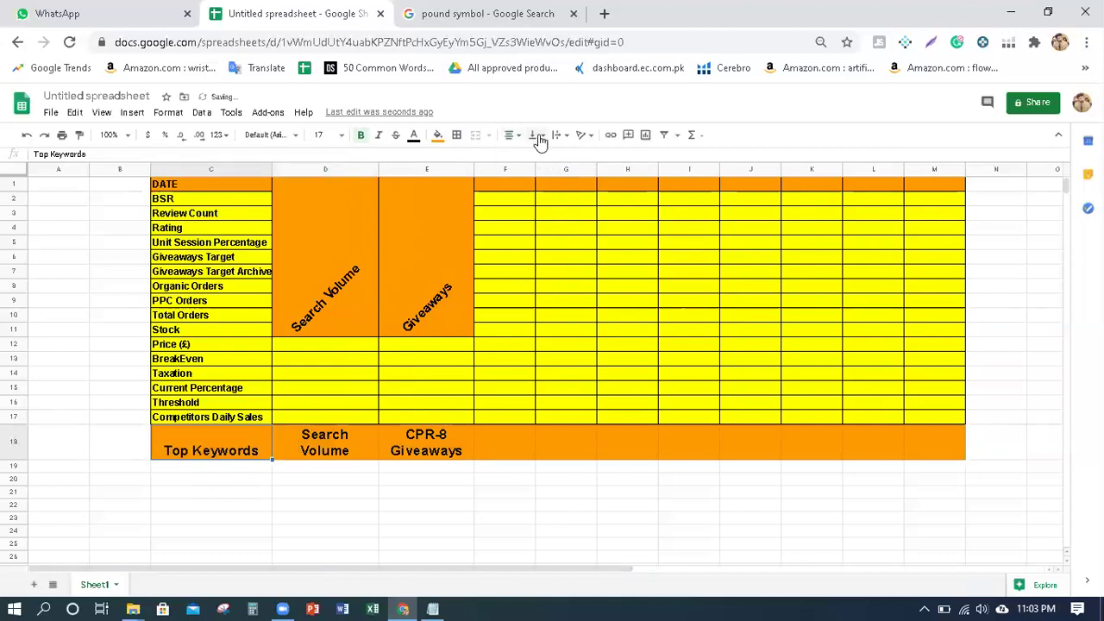
pyautogui.click(470, 493)
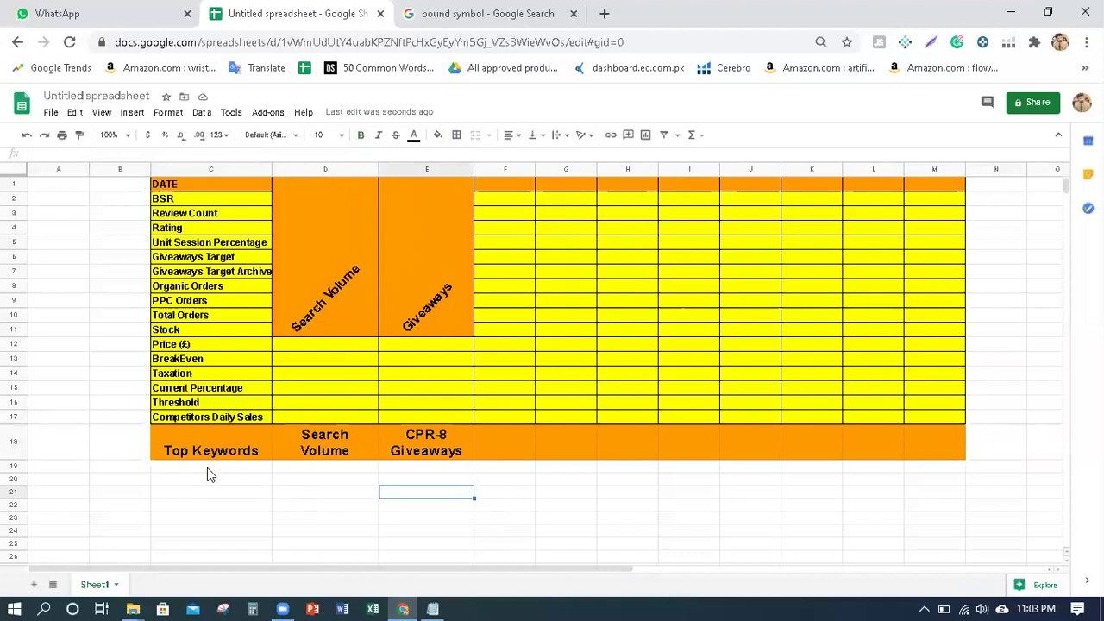
# Left-align the empty range C19:M33 below the headings and apply borders to all its cells.
pyautogui.scroll(-2, 207, 467)
pyautogui.moveTo(165, 366); pyautogui.dragTo(963, 545)
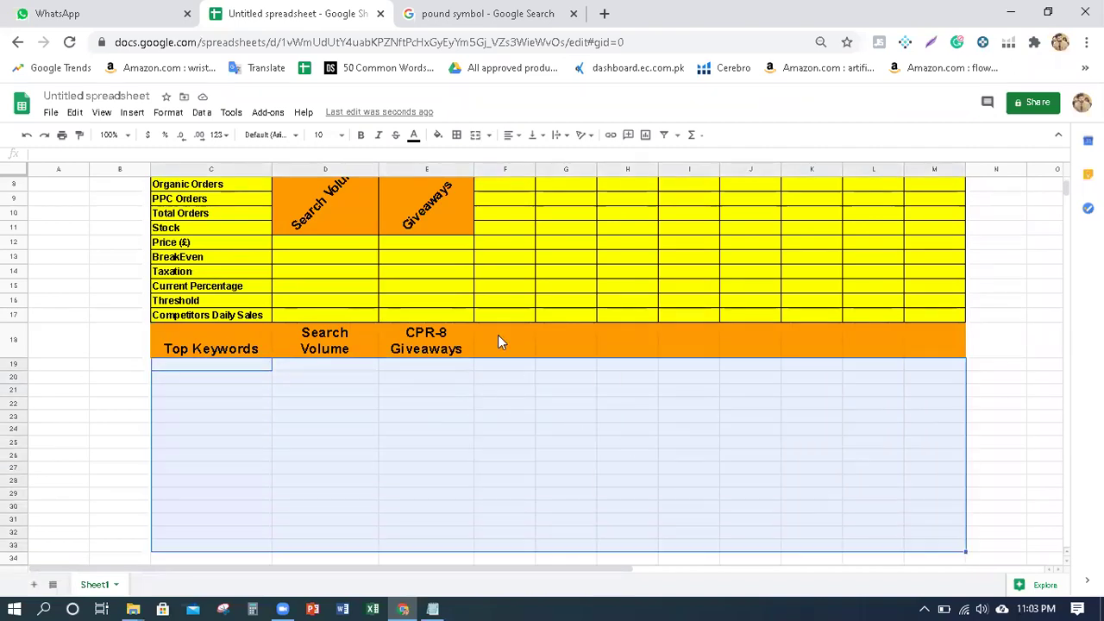
pyautogui.click(512, 135)
pyautogui.click(512, 157)
pyautogui.click(456, 135)
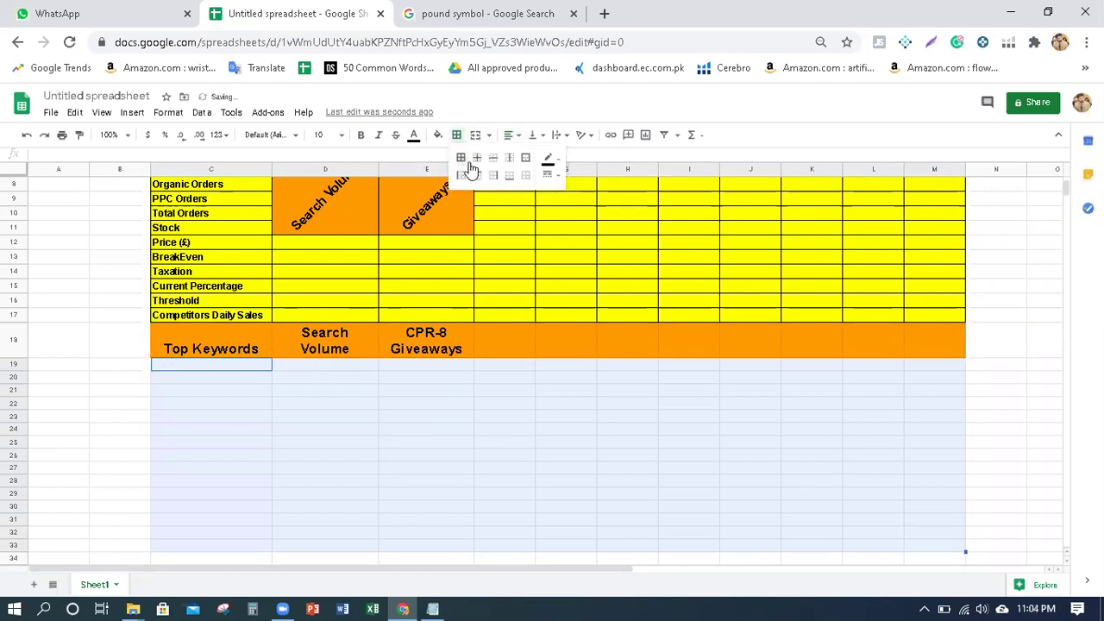
pyautogui.click(461, 157)
pyautogui.click(488, 493)
# Review the empty Top Keywords, Search Volume and CPR-8 Giveaways columns below the row 18 headings.
pyautogui.scroll(1, 266, 471)
pyautogui.scroll(2, 266, 471)
pyautogui.moveTo(193, 439); pyautogui.dragTo(202, 517)
pyautogui.scroll(-3, 198, 505)
pyautogui.scroll(-2, 195, 511)
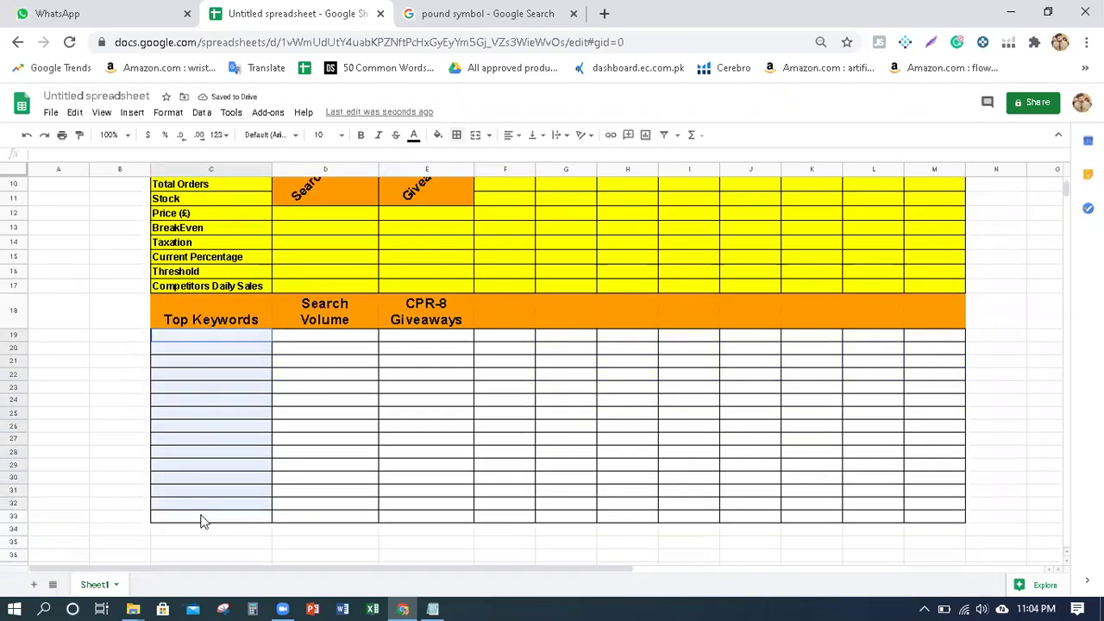
pyautogui.moveTo(314, 336); pyautogui.dragTo(321, 465)
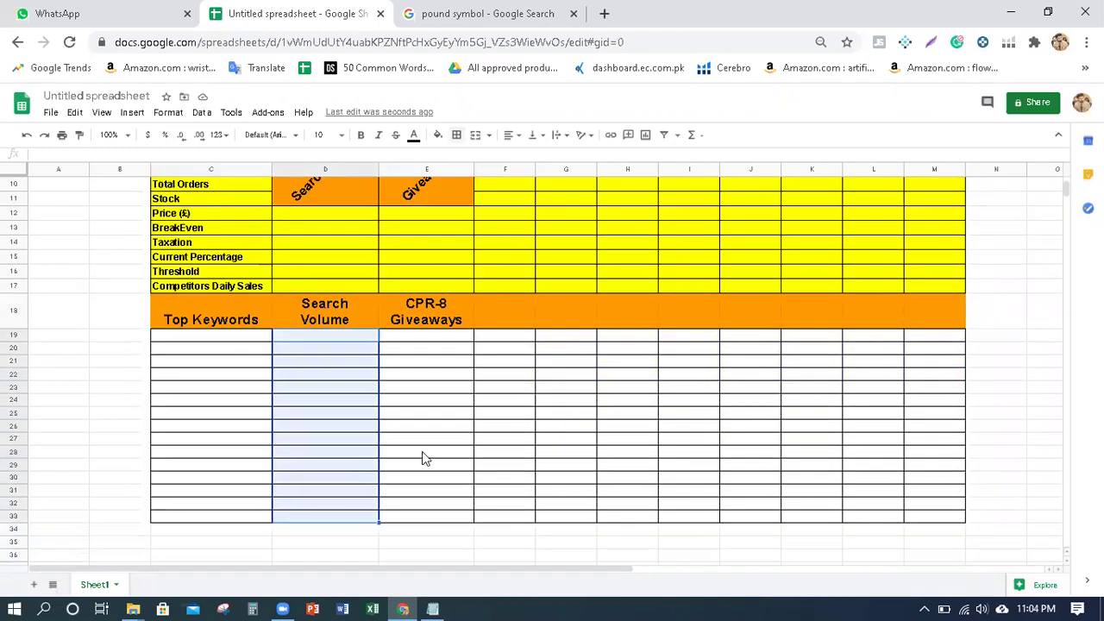
pyautogui.moveTo(402, 337); pyautogui.dragTo(416, 520)
pyautogui.scroll(3, 419, 488)
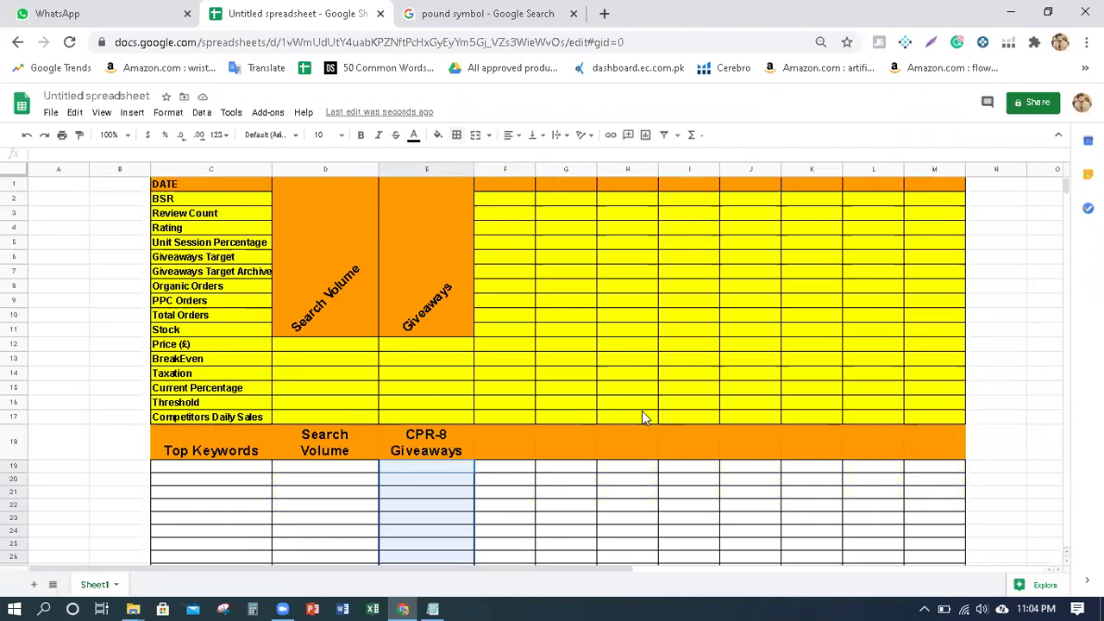
# Apply borders to all cells of the orange heading row C18:M18.
pyautogui.scroll(-1, 641, 410)
pyautogui.moveTo(209, 420); pyautogui.dragTo(940, 414)
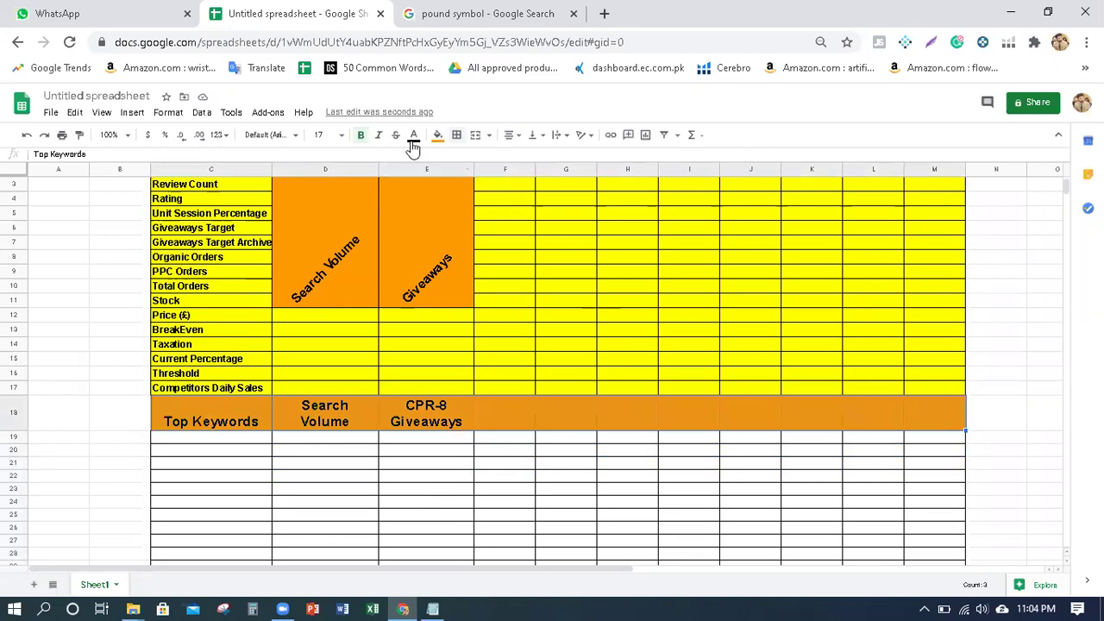
pyautogui.click(457, 135)
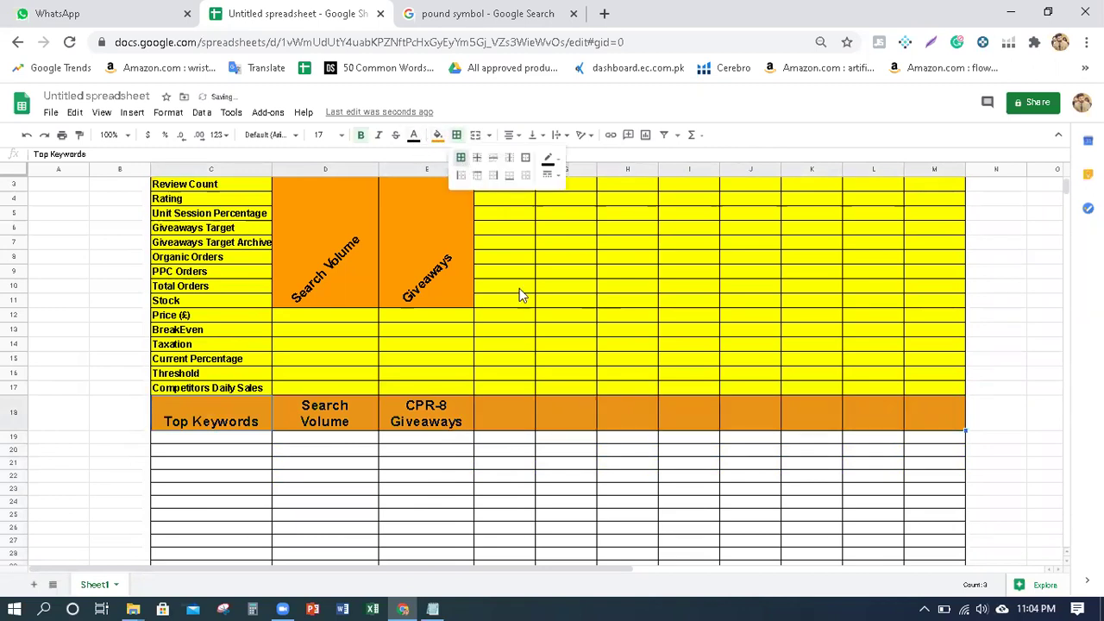
pyautogui.click(628, 438)
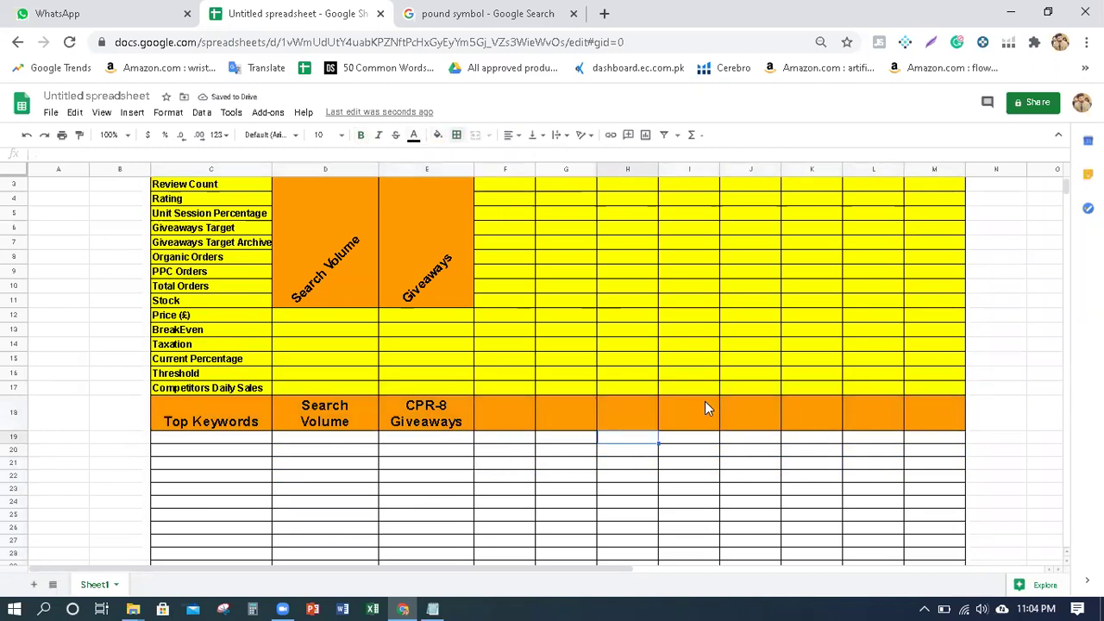
# Enter "Target" in B18 and "leads" in A18.
pyautogui.click(49, 420)
pyautogui.click(174, 428)
pyautogui.doubleClick(129, 416)
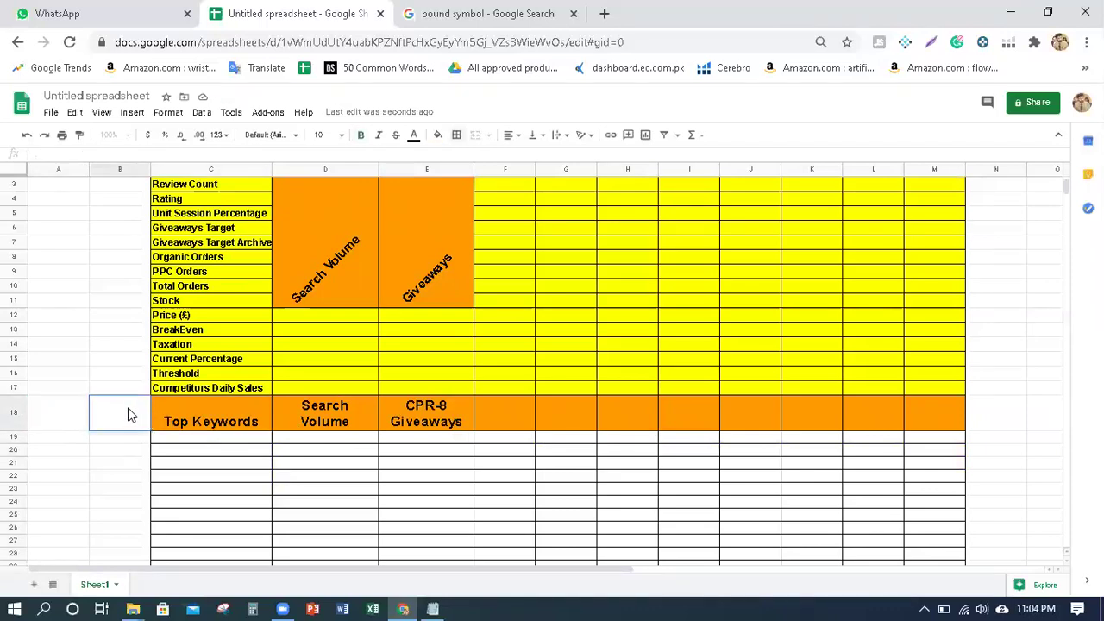
pyautogui.write('Target')
pyautogui.press('Return')
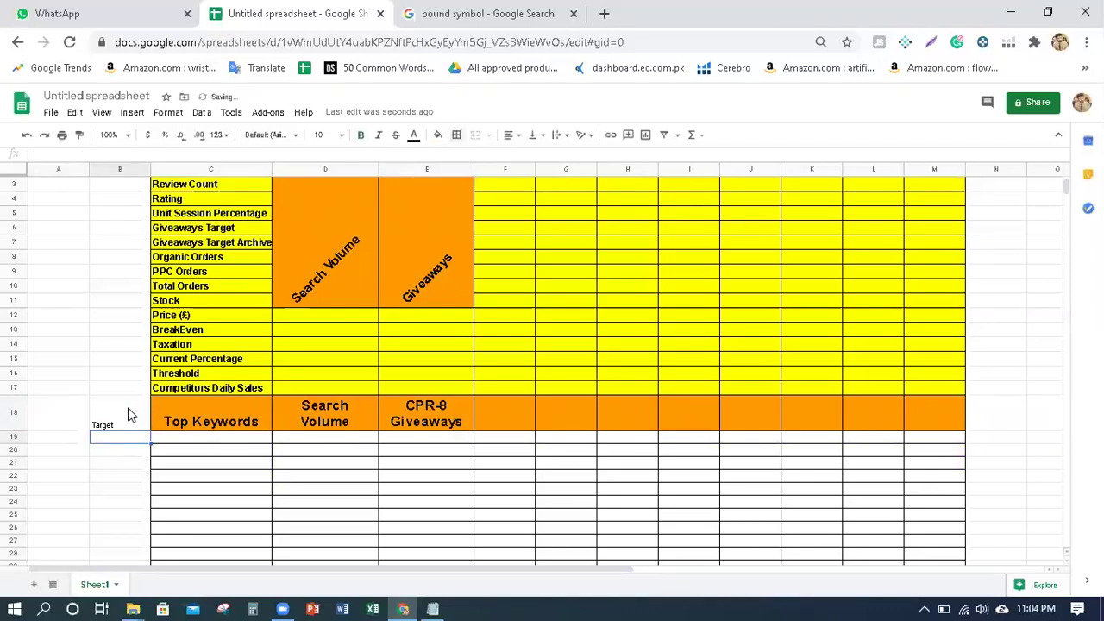
pyautogui.doubleClick(68, 418)
pyautogui.write('Ieads')
pyautogui.press('Return')
# Fill the heading cells A18:B18 with the same orange as the rest of row 18.
pyautogui.moveTo(68, 418); pyautogui.dragTo(108, 419)
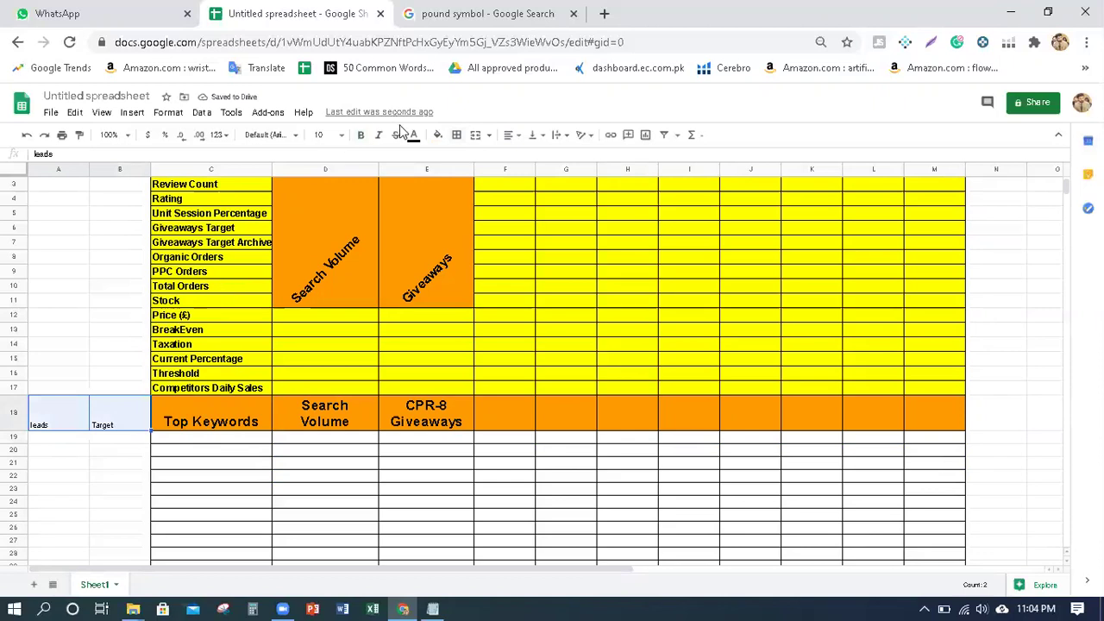
pyautogui.click(438, 134)
pyautogui.click(466, 190)
# Set the headings in A18:B18 to font size 13 and make them bold.
pyautogui.click(119, 415)
pyautogui.moveTo(58, 419); pyautogui.dragTo(150, 397)
pyautogui.click(329, 134)
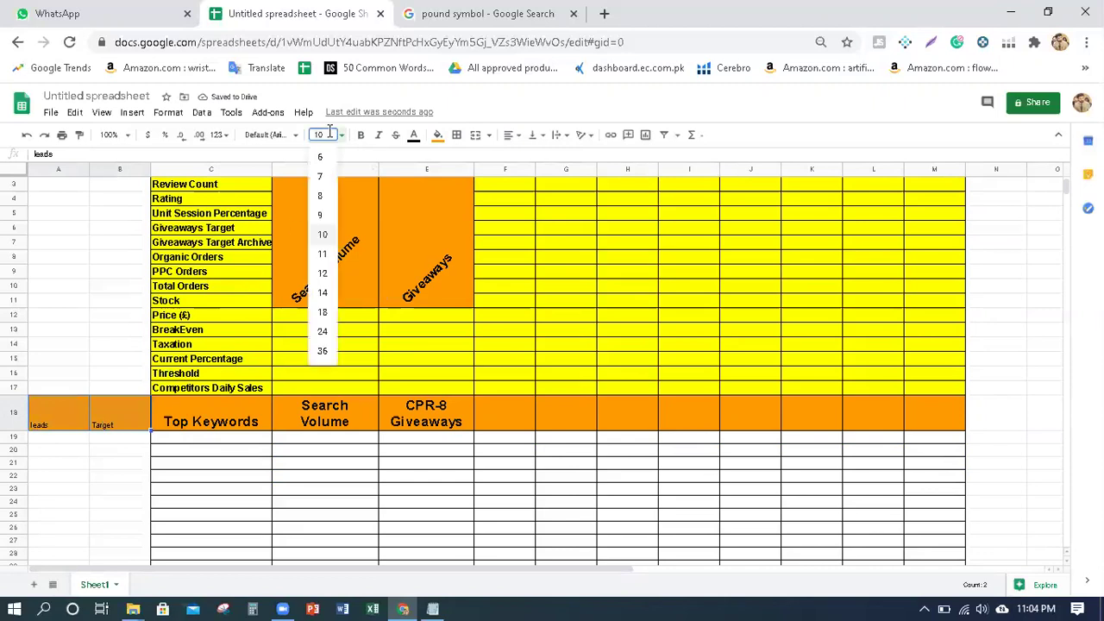
pyautogui.write('13')
pyautogui.press('Return')
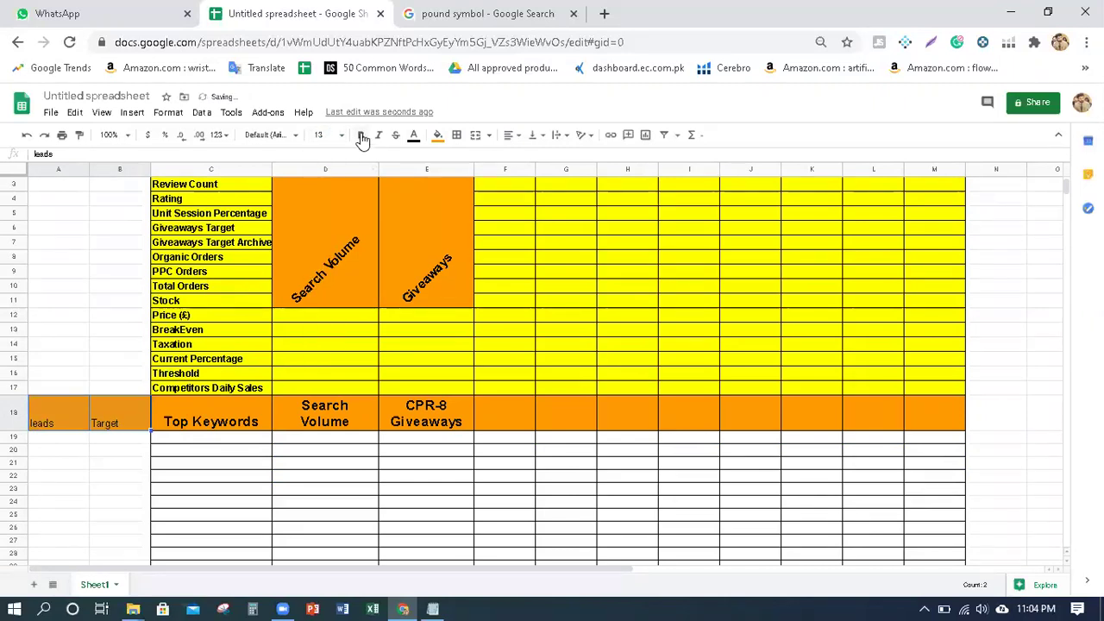
# Narrow columns A and B to fit the "leads" and "Target" headings.
pyautogui.moveTo(151, 169); pyautogui.dragTo(68, 166)
pyautogui.moveTo(63, 166); pyautogui.dragTo(64, 166)
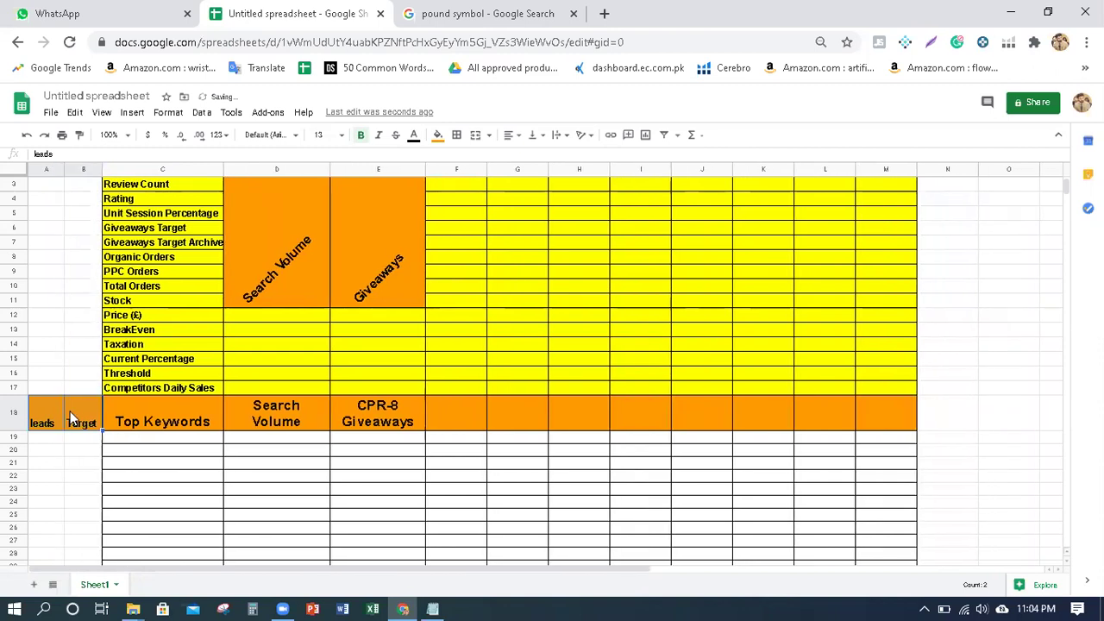
pyautogui.click(76, 449)
pyautogui.scroll(-1, 76, 448)
pyautogui.scroll(-1, 103, 448)
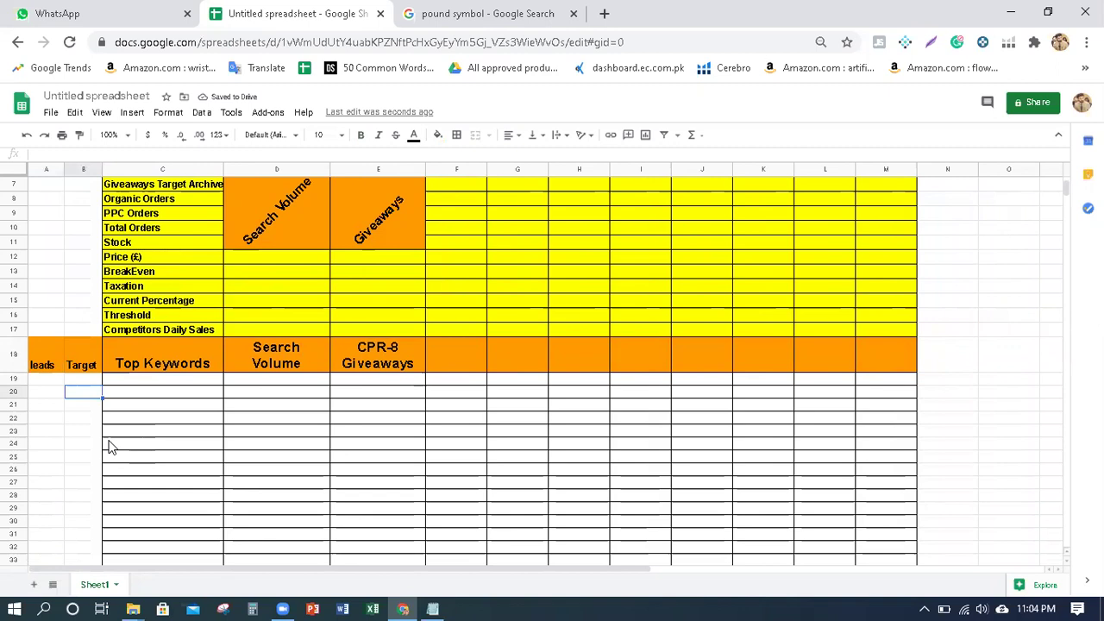
# Enter a sample keyword row in row 19: "salt lamp" under Top Keywords, 3 under Target and 2 under leads.
pyautogui.click(81, 407)
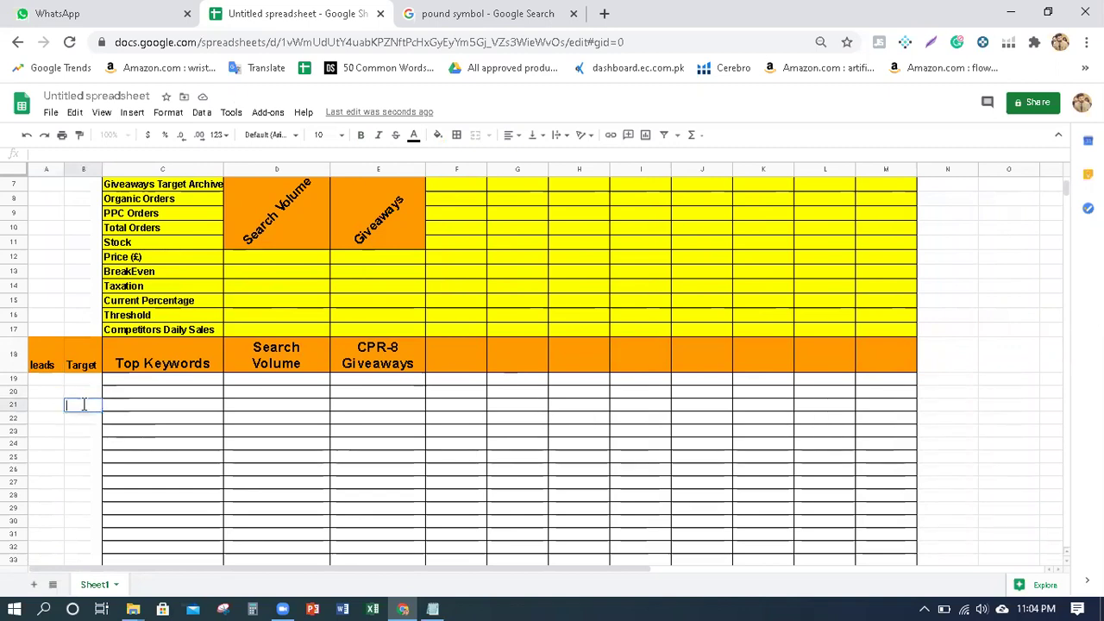
pyautogui.click(145, 381)
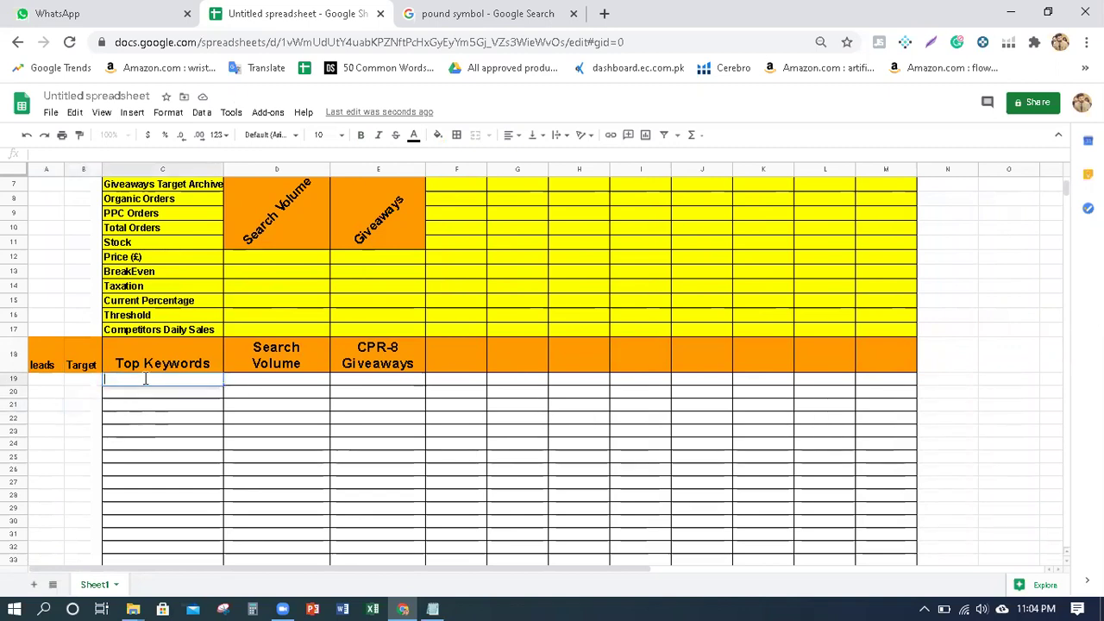
pyautogui.write('salt lamp')
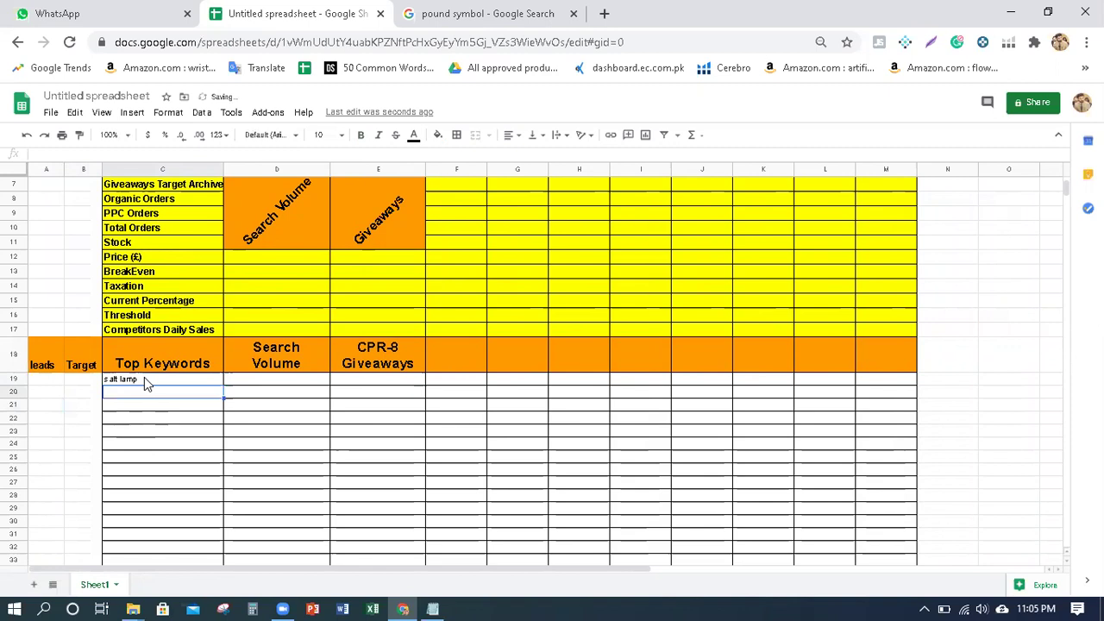
pyautogui.doubleClick(83, 379)
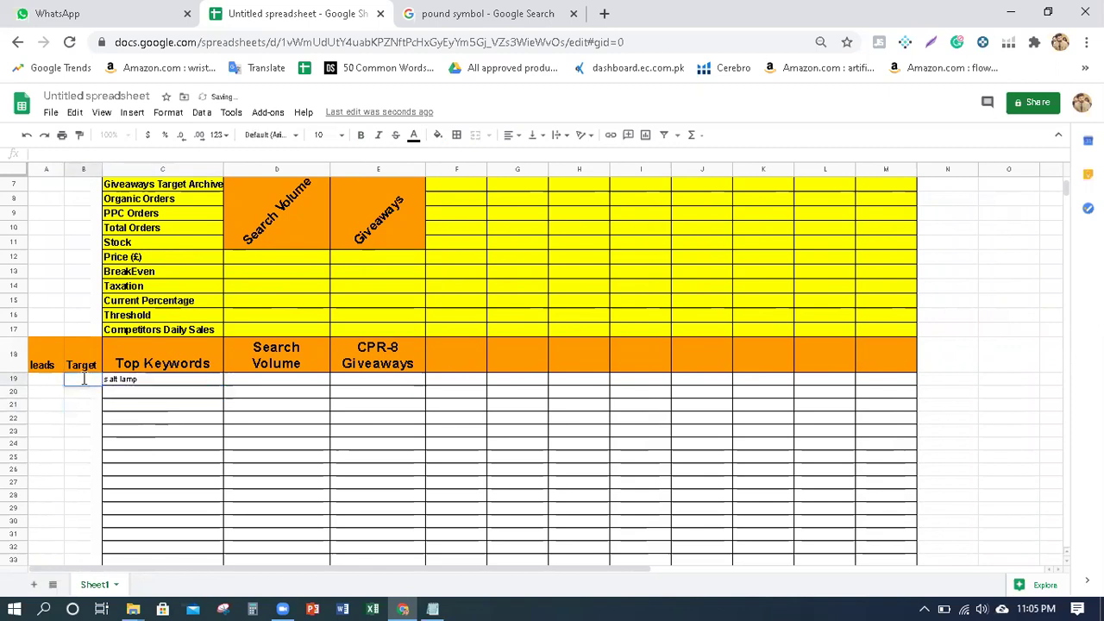
pyautogui.write('3')
pyautogui.click(47, 379)
pyautogui.doubleClick(46, 379)
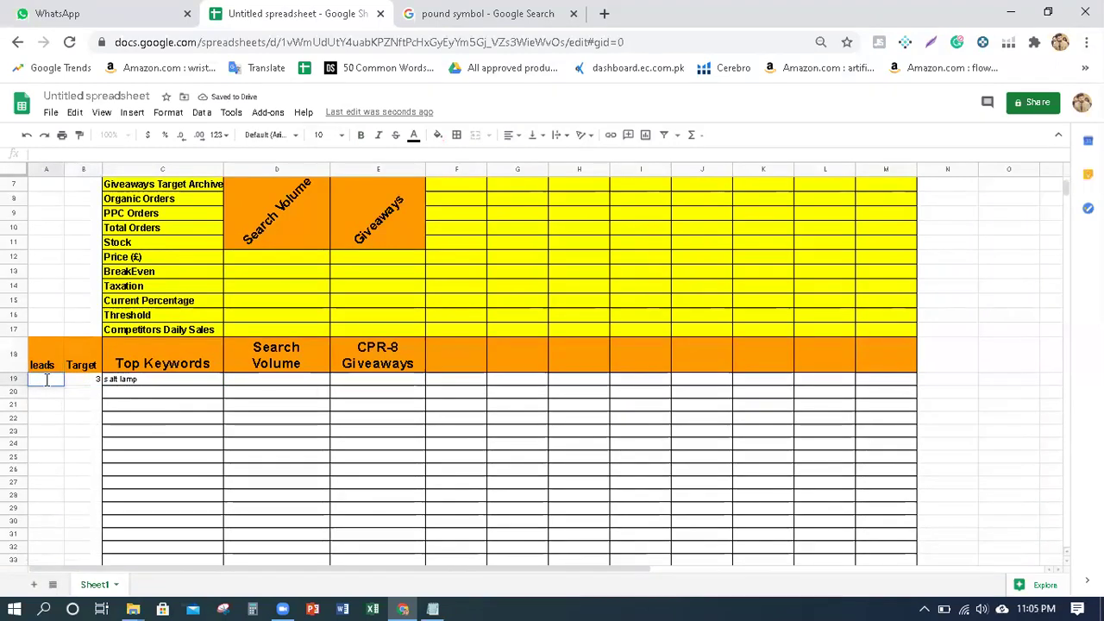
pyautogui.write('2')
pyautogui.press('Return')
# Clear the sample leads, Target and Top Keywords entries from row 19.
pyautogui.moveTo(77, 379); pyautogui.dragTo(77, 380)
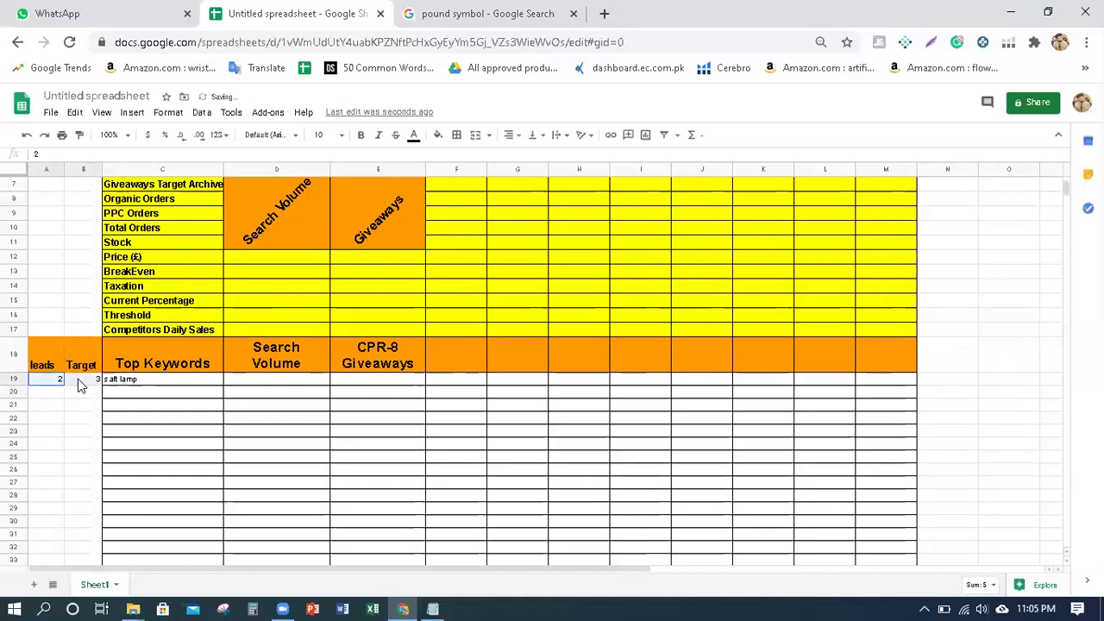
pyautogui.press('Delete')
pyautogui.hotkey('alt', 'shift', 's')
pyautogui.click(227, 408)
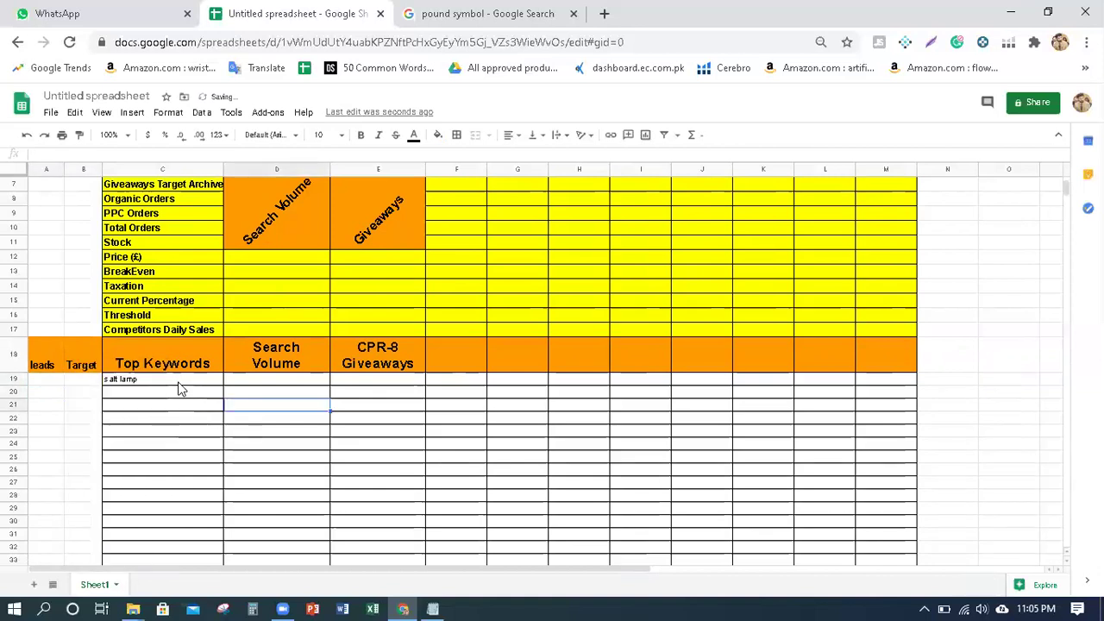
pyautogui.click(177, 382)
pyautogui.press('Delete')
pyautogui.click(148, 454)
pyautogui.scroll(1, 236, 492)
pyautogui.scroll(-2, 235, 491)
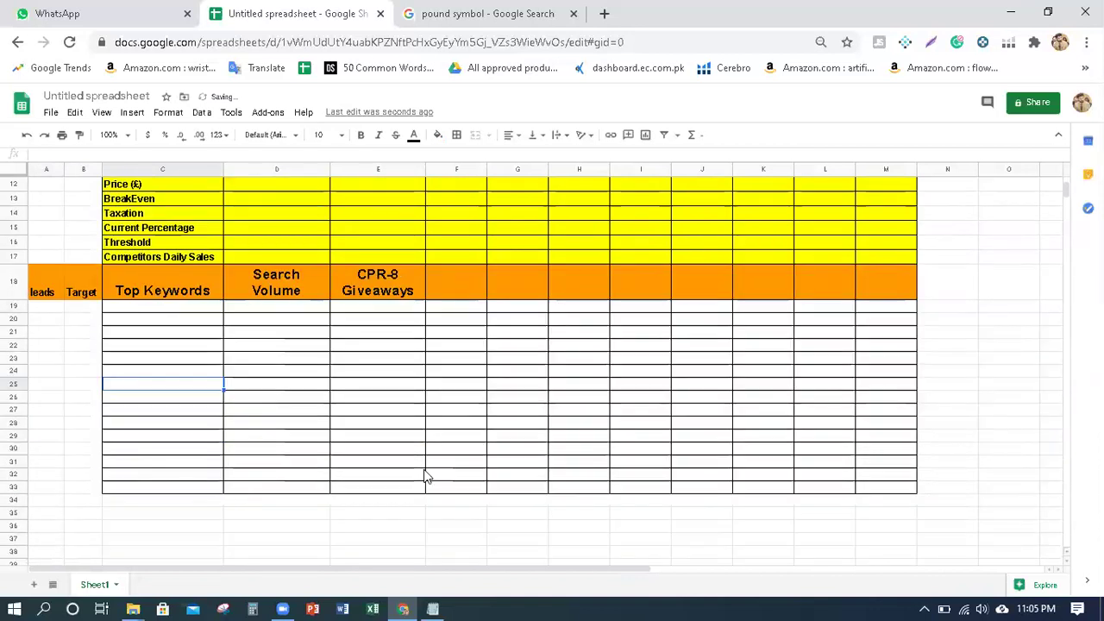
pyautogui.scroll(2, 465, 470)
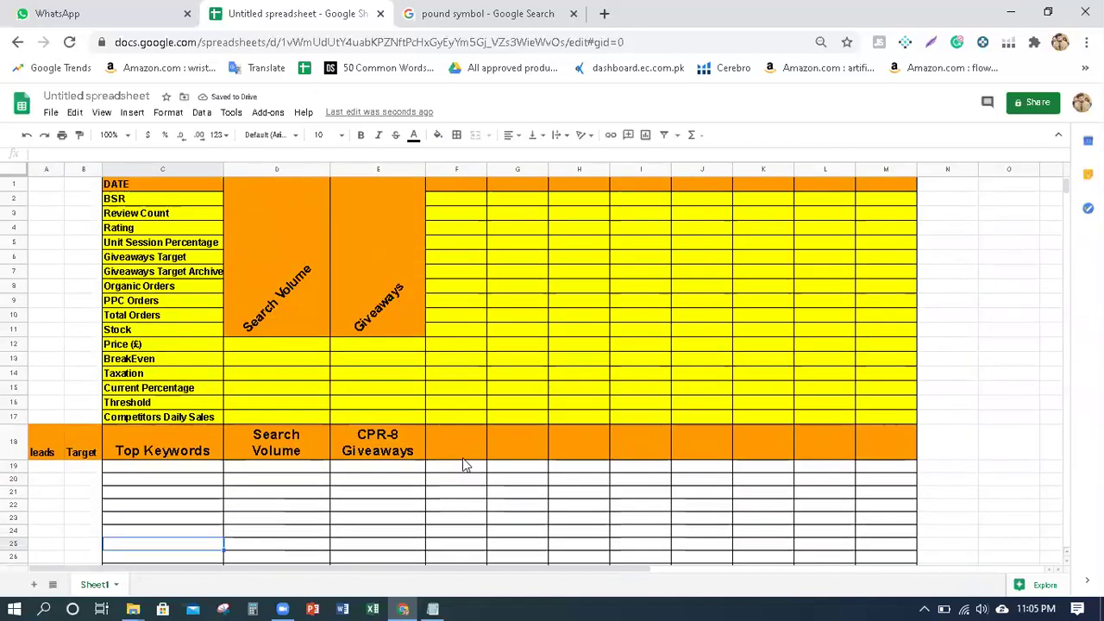
pyautogui.scroll(-1, 467, 476)
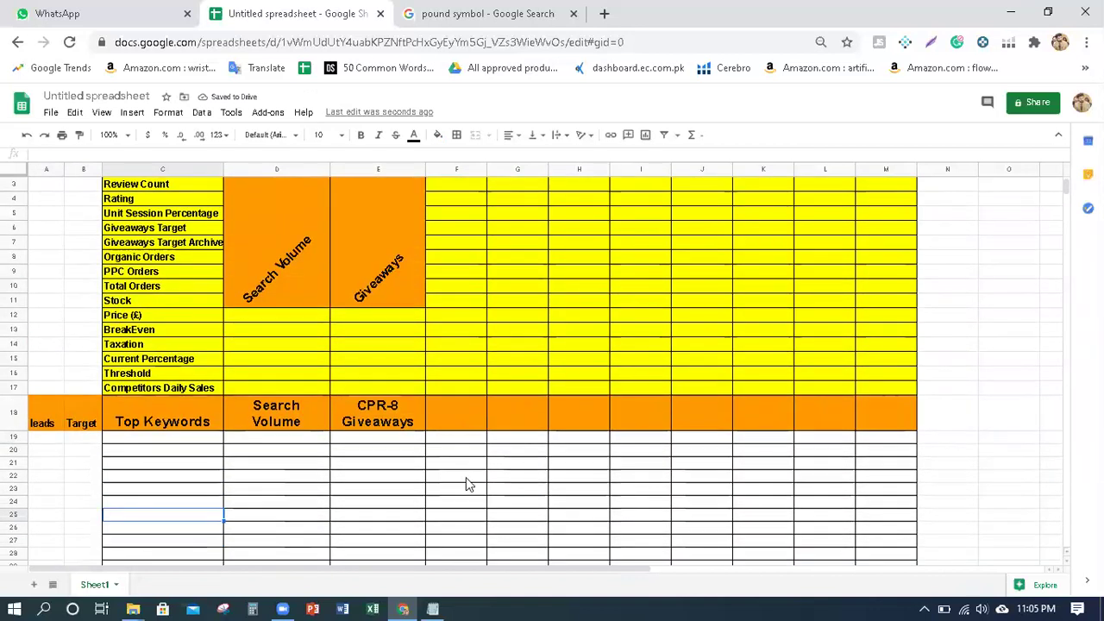
pyautogui.click(647, 420)
pyautogui.click(711, 416)
pyautogui.click(888, 412)
pyautogui.click(765, 420)
pyautogui.click(521, 412)
# Enter 18-Oct in H1 and 19-Oct in G1 of the DATE row.
pyautogui.scroll(1, 522, 408)
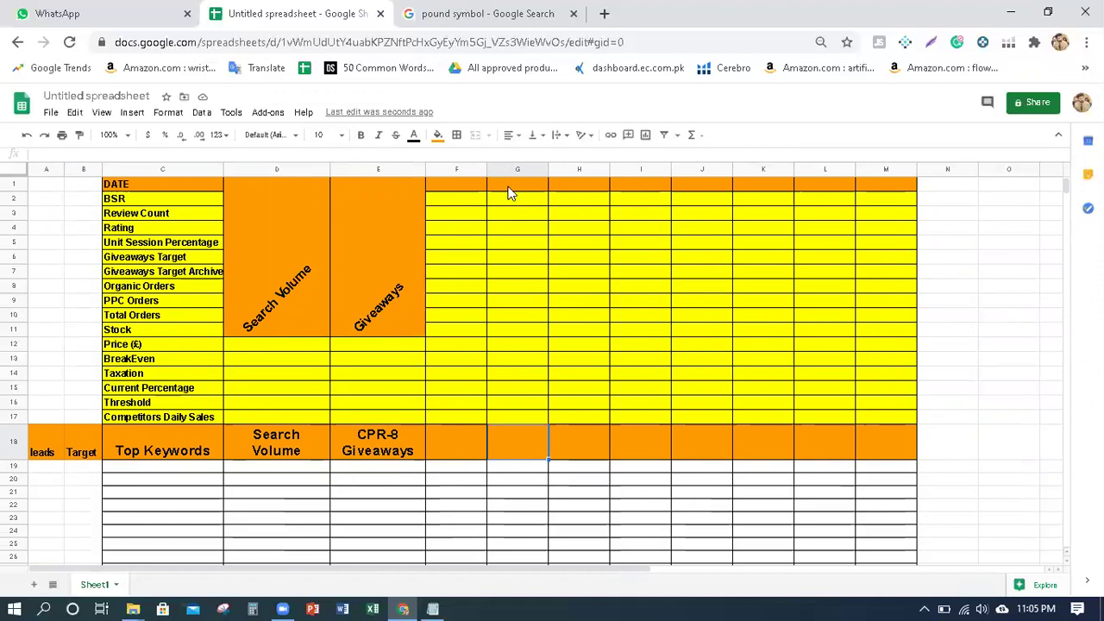
pyautogui.click(565, 186)
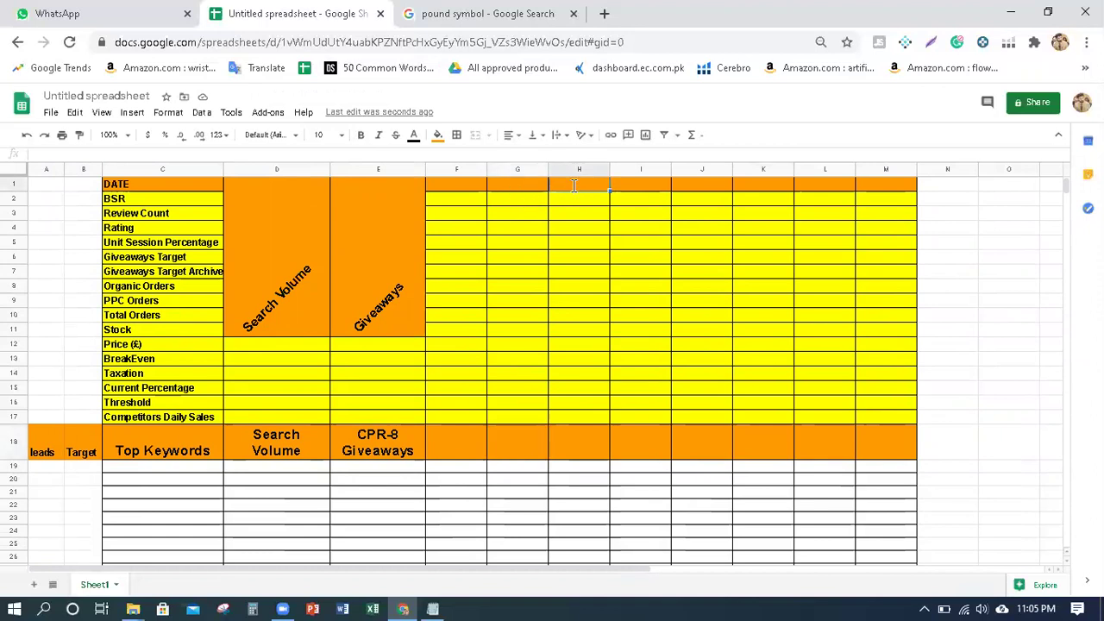
pyautogui.write('18-Oct')
pyautogui.press('Return')
pyautogui.press('Left')
pyautogui.press('Up')
pyautogui.write('19-oc')
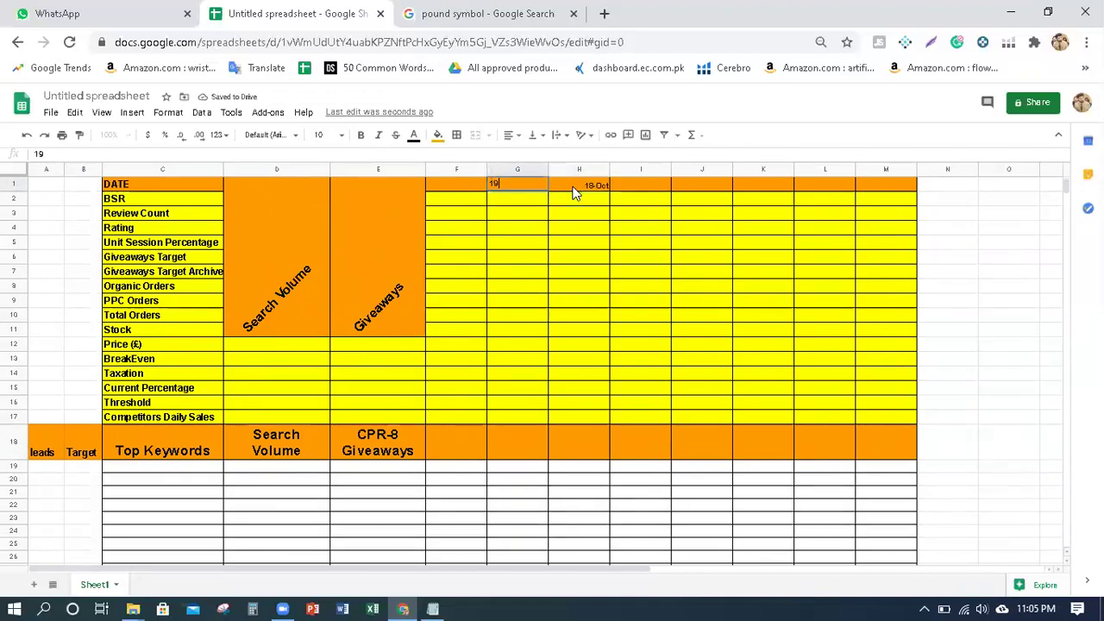
pyautogui.write('t')
pyautogui.press('Return')
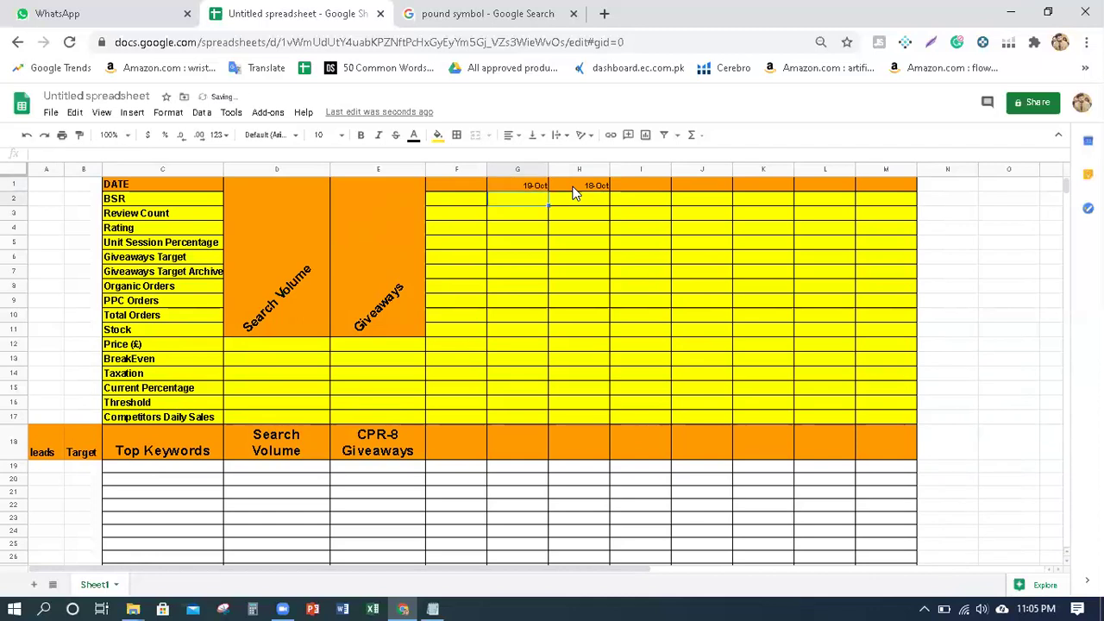
# Enter 20-Oct in F1 of the DATE row.
pyautogui.press('Left')
pyautogui.press('Up')
pyautogui.write('20')
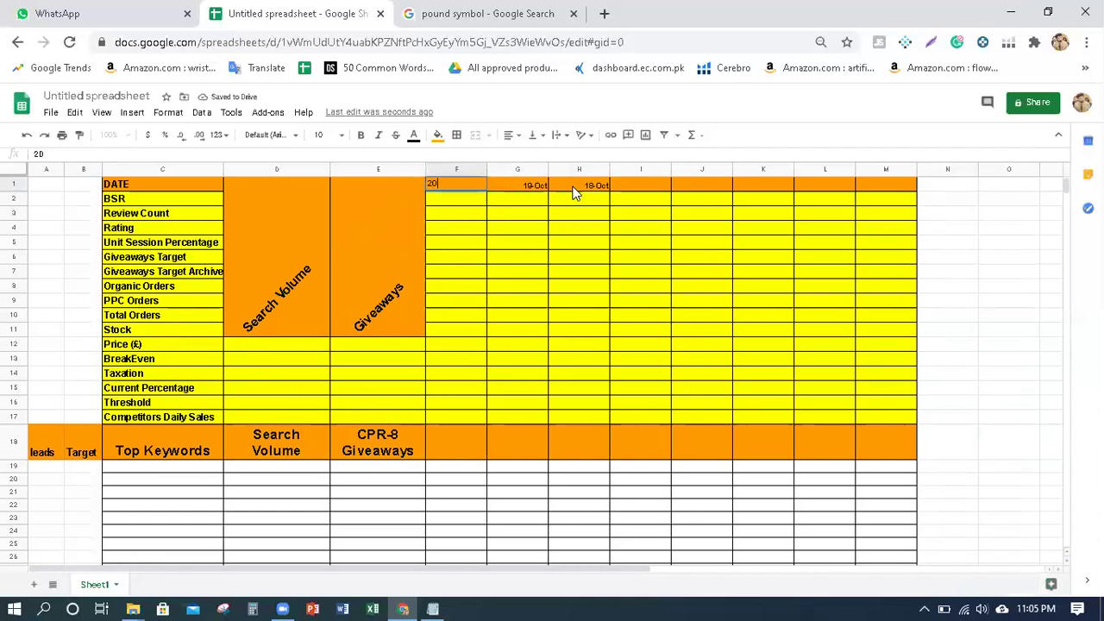
pyautogui.write('-oct')
pyautogui.press('Return')
# Insert a new column before the 20-Oct column and enter 21-Oct in its DATE cell.
pyautogui.click(463, 186)
pyautogui.rightClick(463, 185)
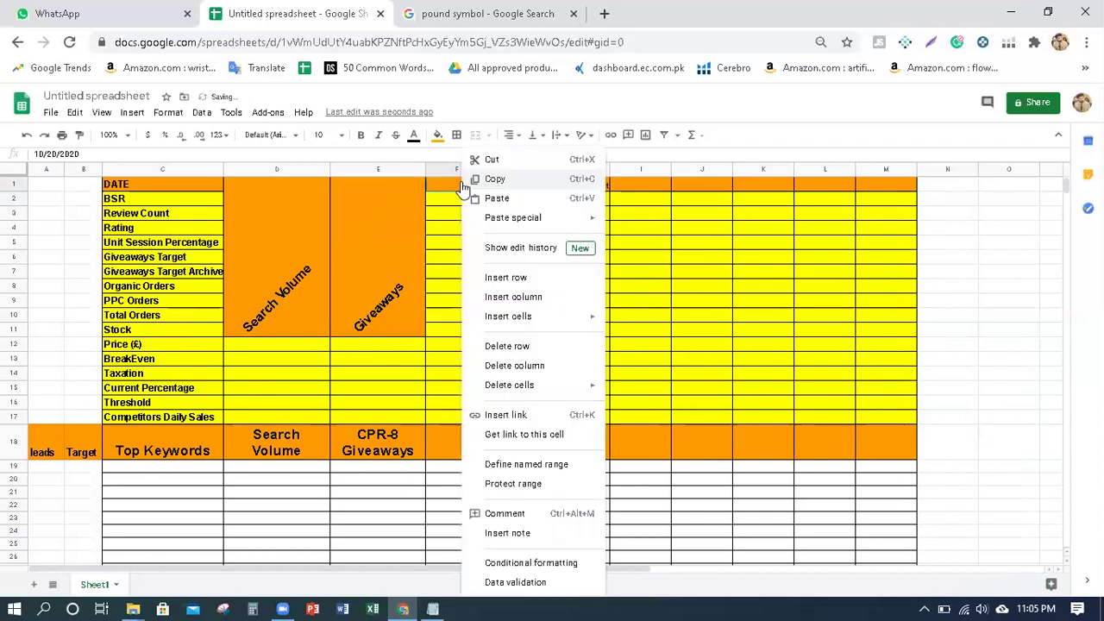
pyautogui.click(524, 298)
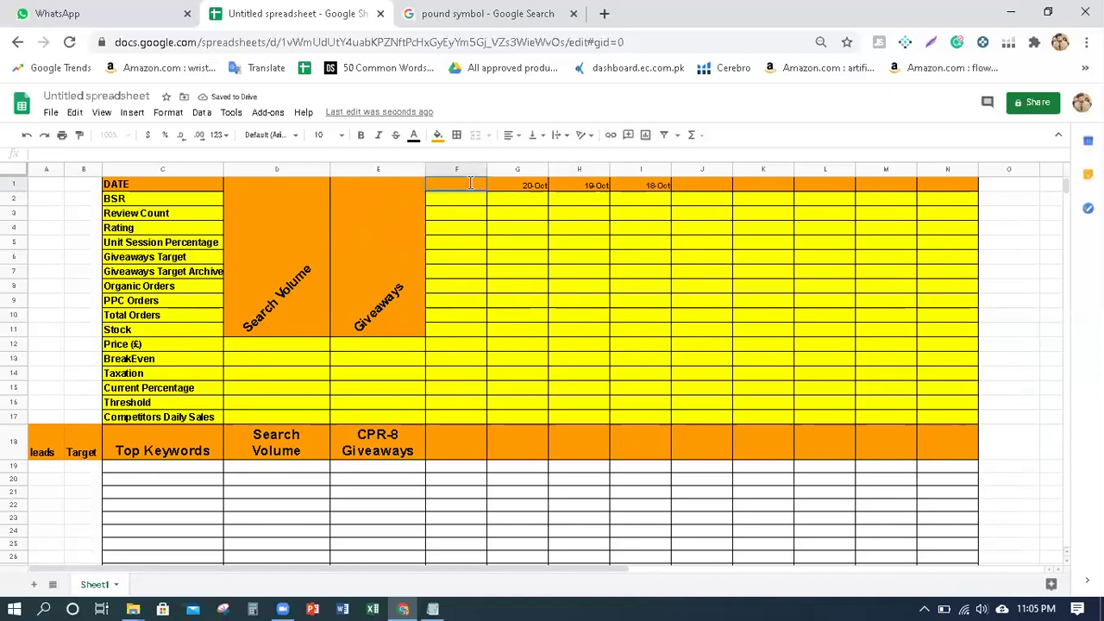
pyautogui.write('21-oct')
pyautogui.press('Return')
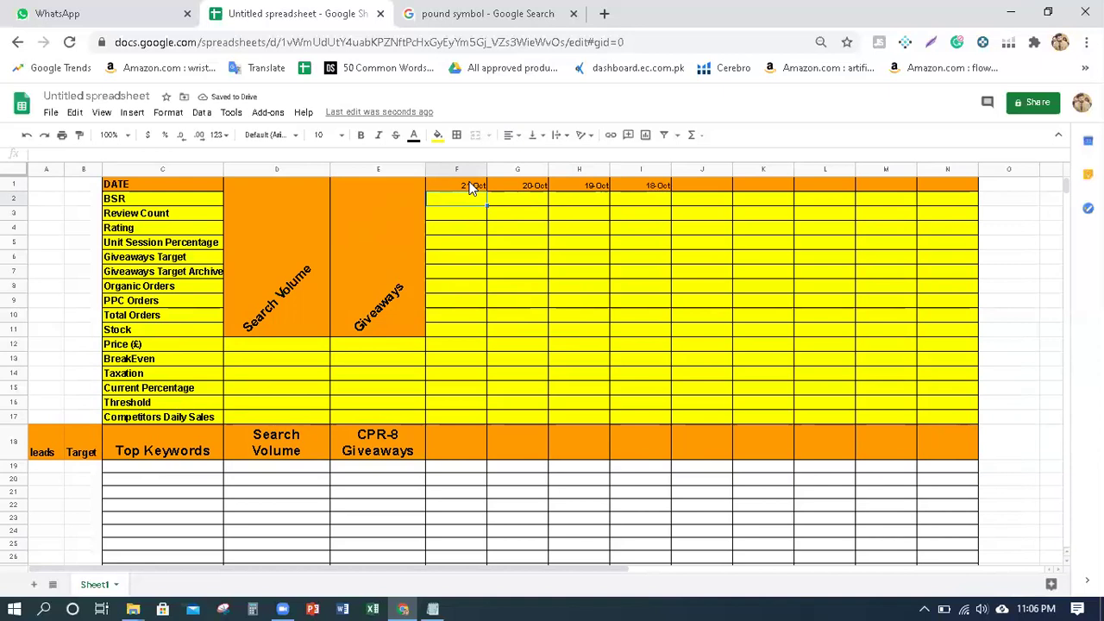
# Go through the metric labels in column C one by one, from BSR down to Competitors Daily Sales.
pyautogui.click(194, 198)
pyautogui.press('Down')
pyautogui.press('Down')
pyautogui.press('Down')
pyautogui.press('Down')
pyautogui.press('Down')
pyautogui.press('Down')
pyautogui.press('Down')
pyautogui.press('Down')
pyautogui.press('Down')
pyautogui.press('Down')
pyautogui.press('Down')
pyautogui.press('Down')
pyautogui.press('Down')
pyautogui.press('Down')
pyautogui.press('Down')
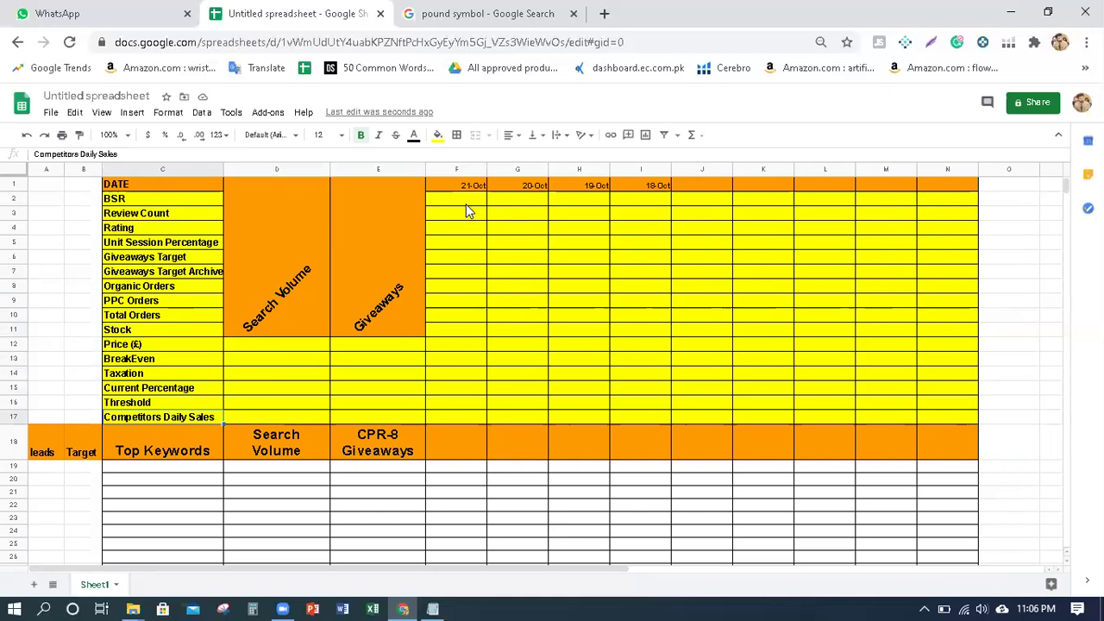
# Open the existing "Charcoal bambo ToothBrush" spreadsheet from the Google Sheets file list in a new browser tab.
pyautogui.click(604, 14)
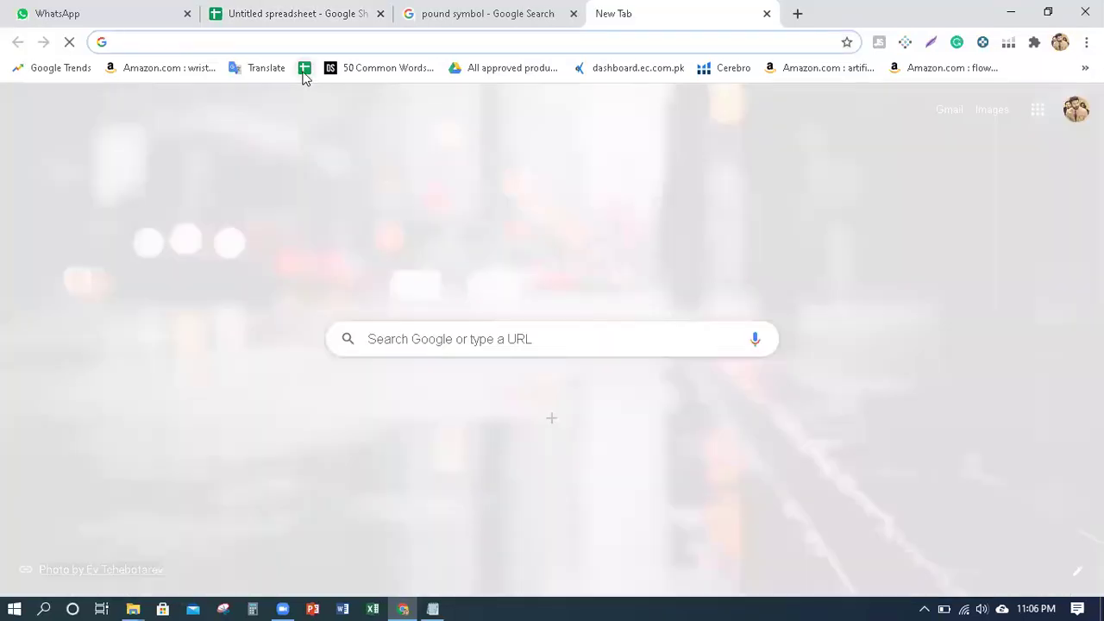
pyautogui.click(303, 71)
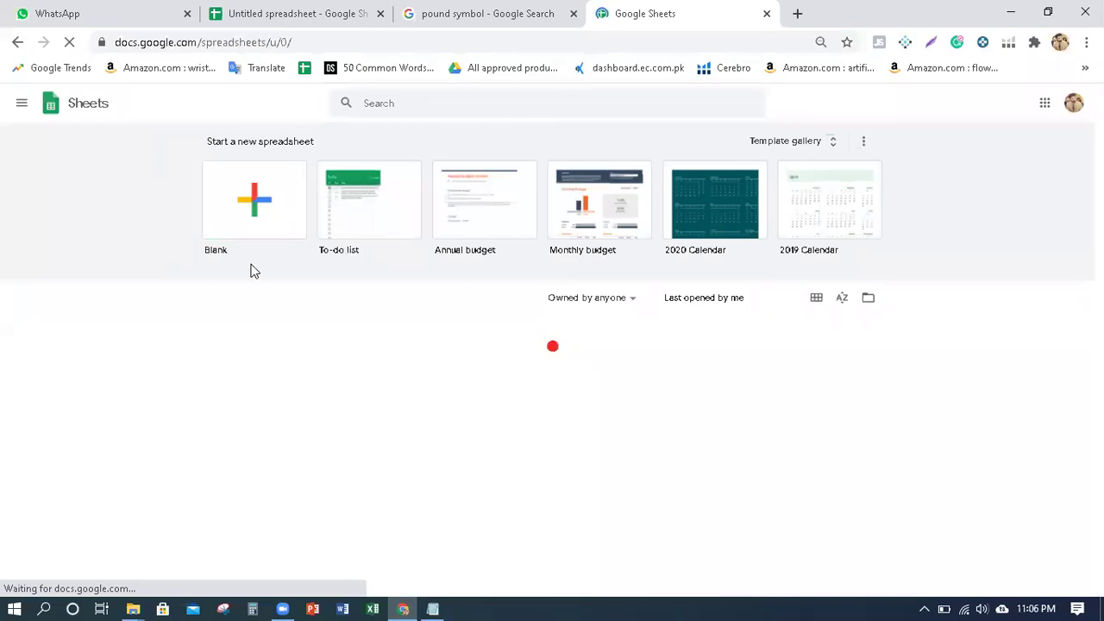
pyautogui.scroll(-1, 244, 275)
pyautogui.scroll(-2, 258, 276)
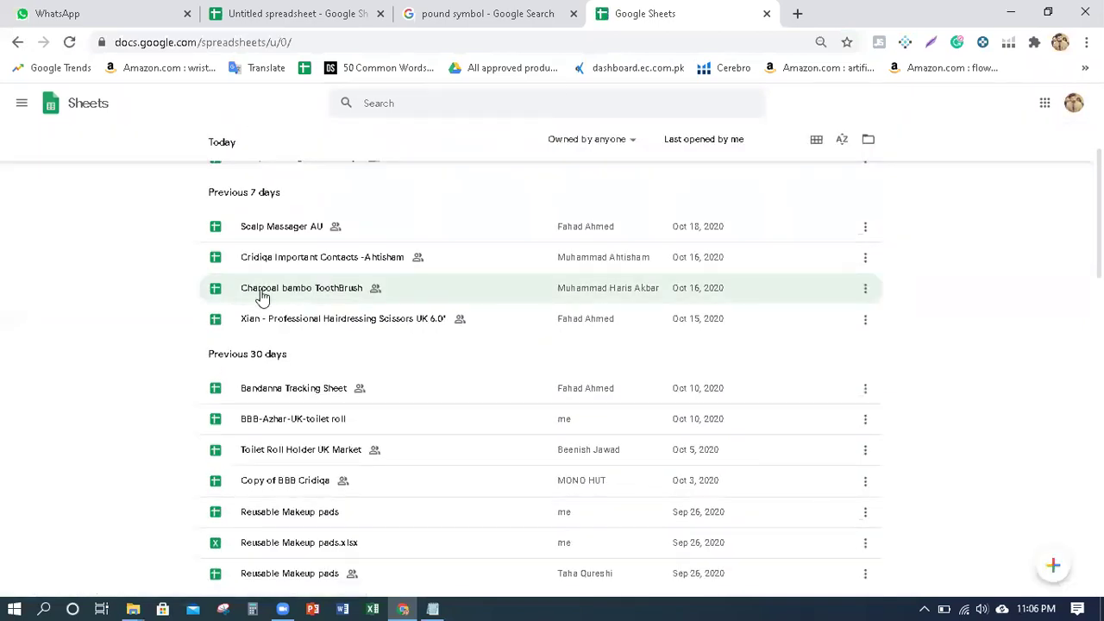
pyautogui.click(327, 293)
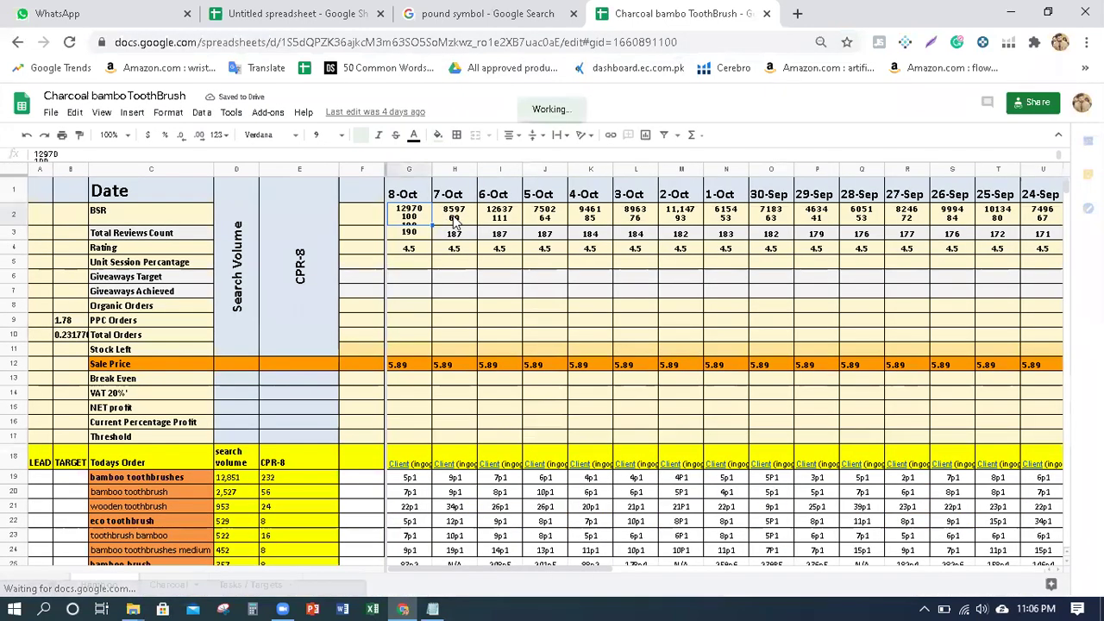
# Examine how the BSR, Total Reviews Count and Rating rows are filled in for each date on the Bamboo sheet.
pyautogui.click(455, 221)
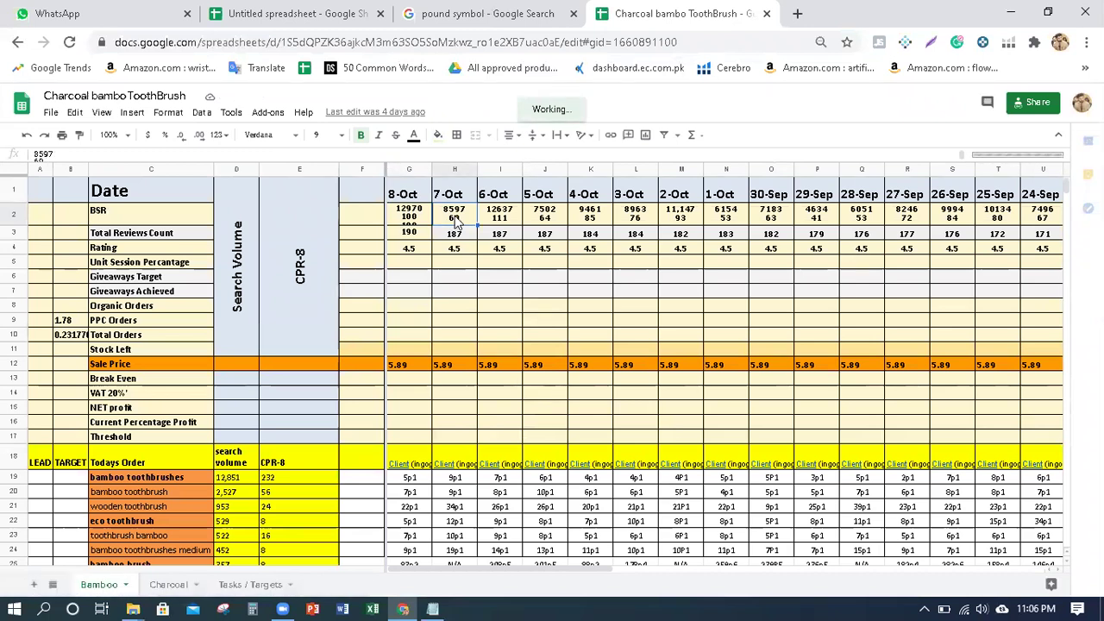
pyautogui.click(118, 210)
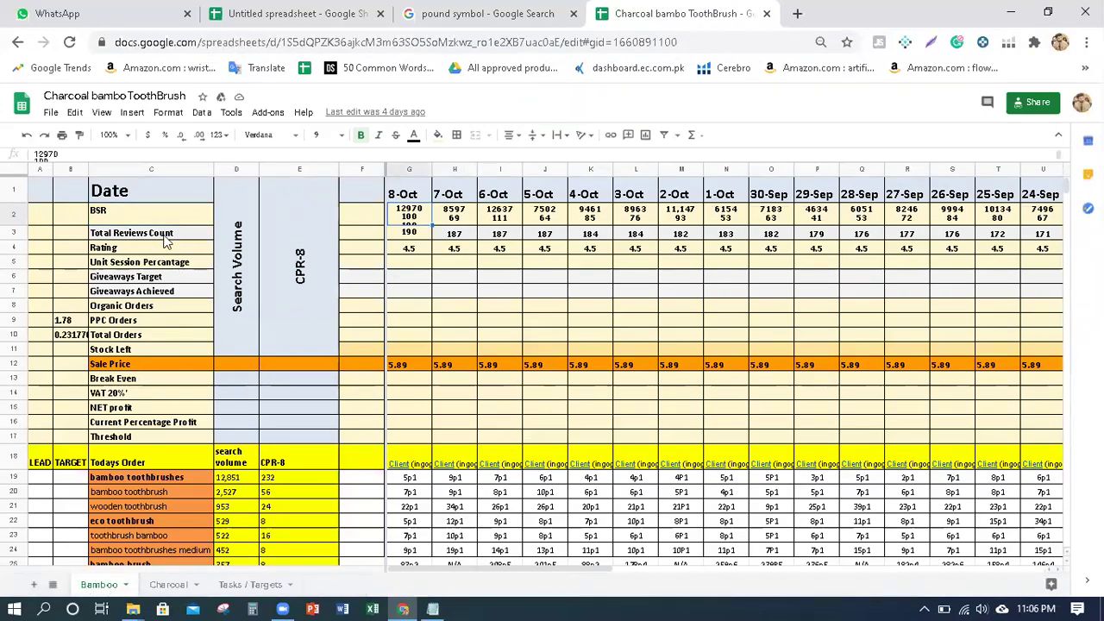
pyautogui.click(166, 240)
pyautogui.click(466, 238)
pyautogui.click(526, 243)
pyautogui.click(145, 251)
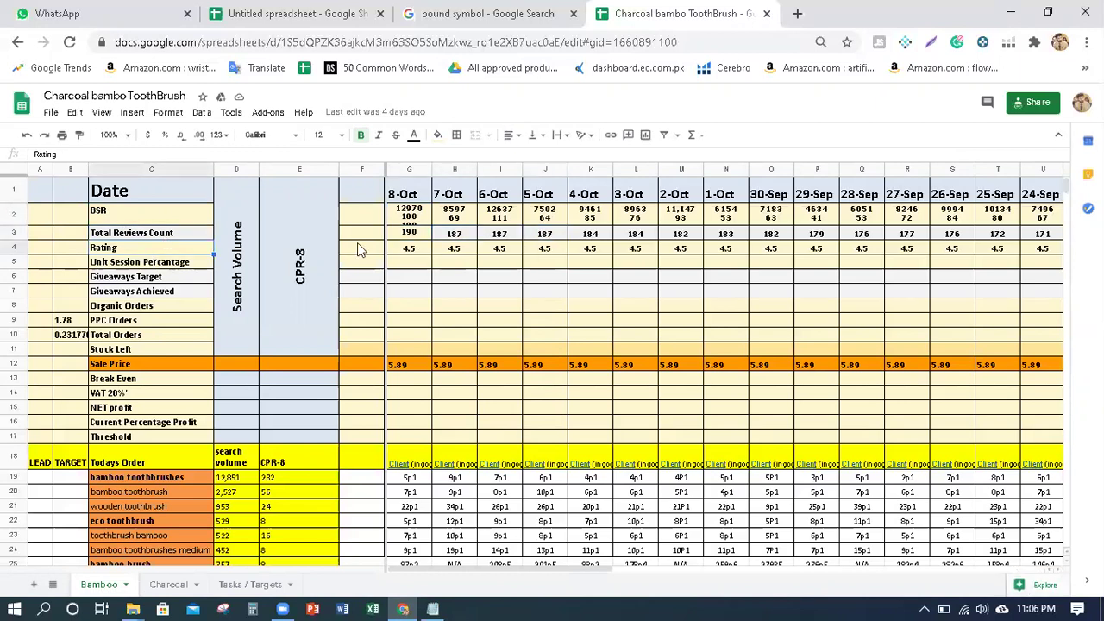
pyautogui.click(412, 251)
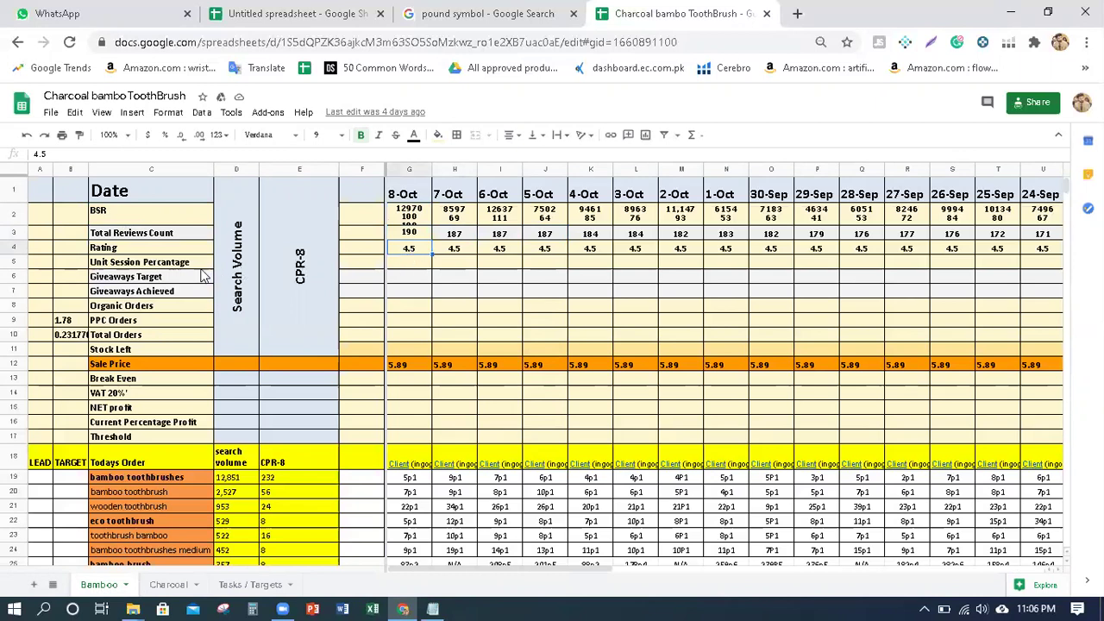
# Go through the Bamboo sheet's row labels one by one, from Unit Session Percentage down to Stock Left.
pyautogui.click(206, 265)
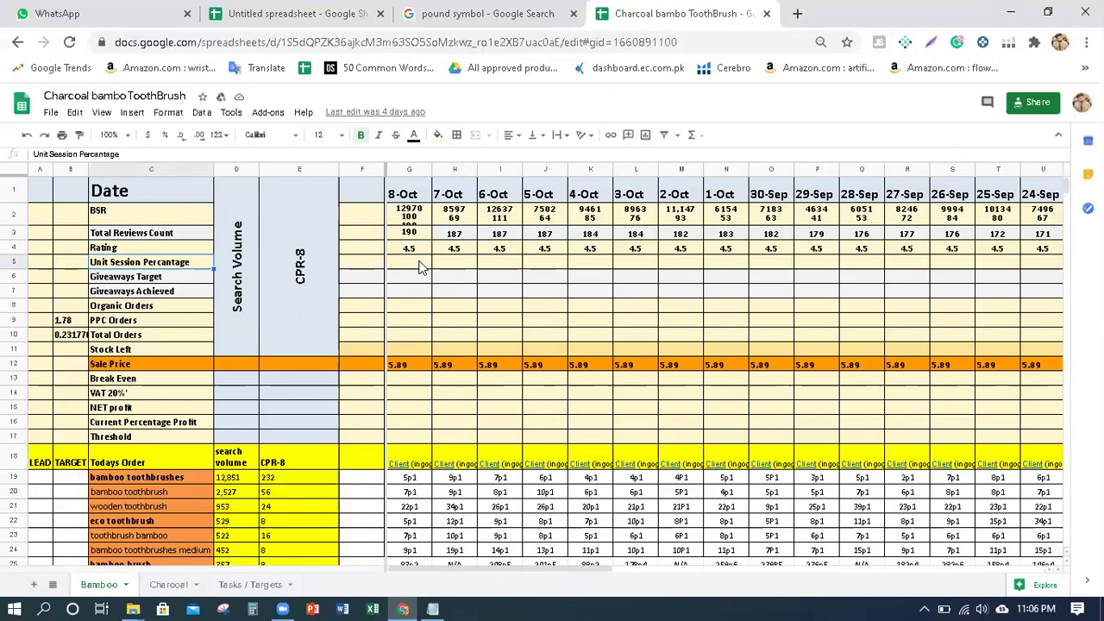
pyautogui.press('Down')
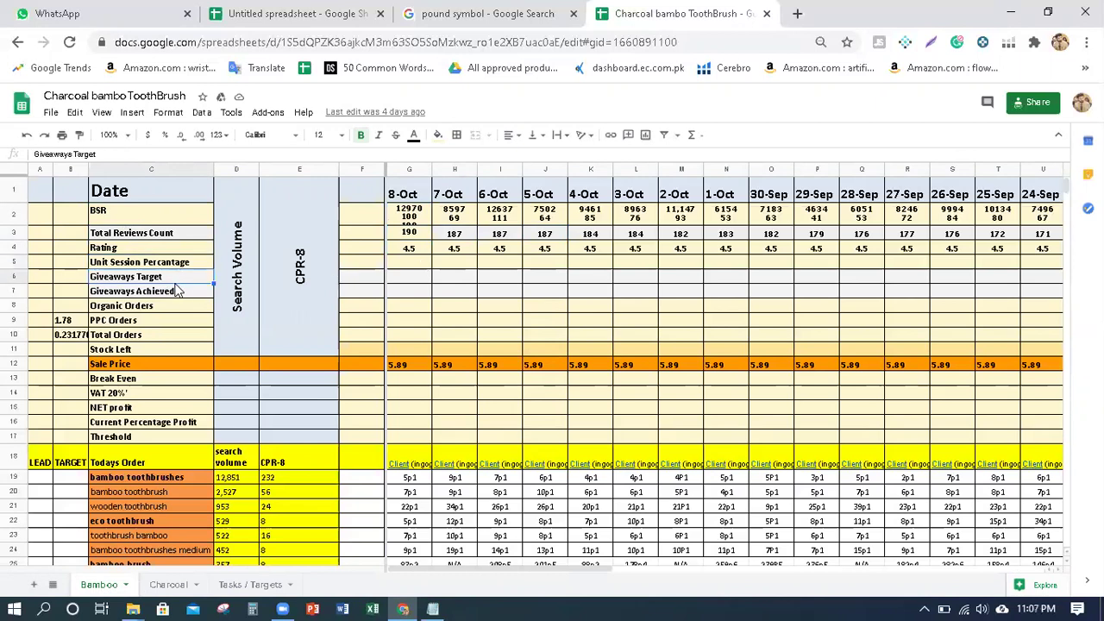
pyautogui.press('Down')
pyautogui.press('Down')
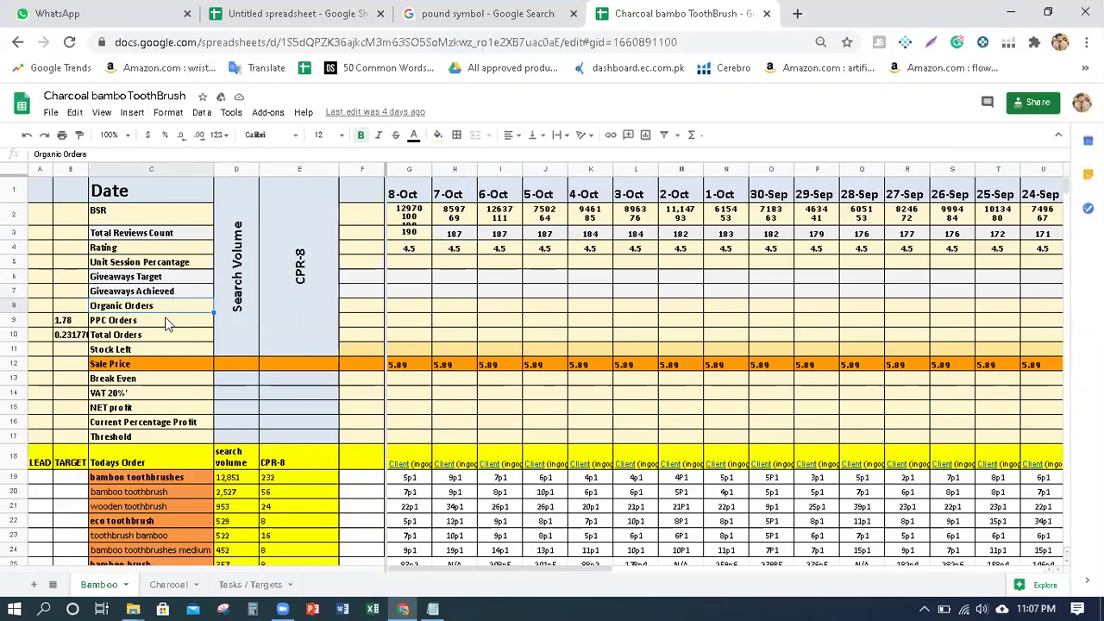
pyautogui.click(166, 322)
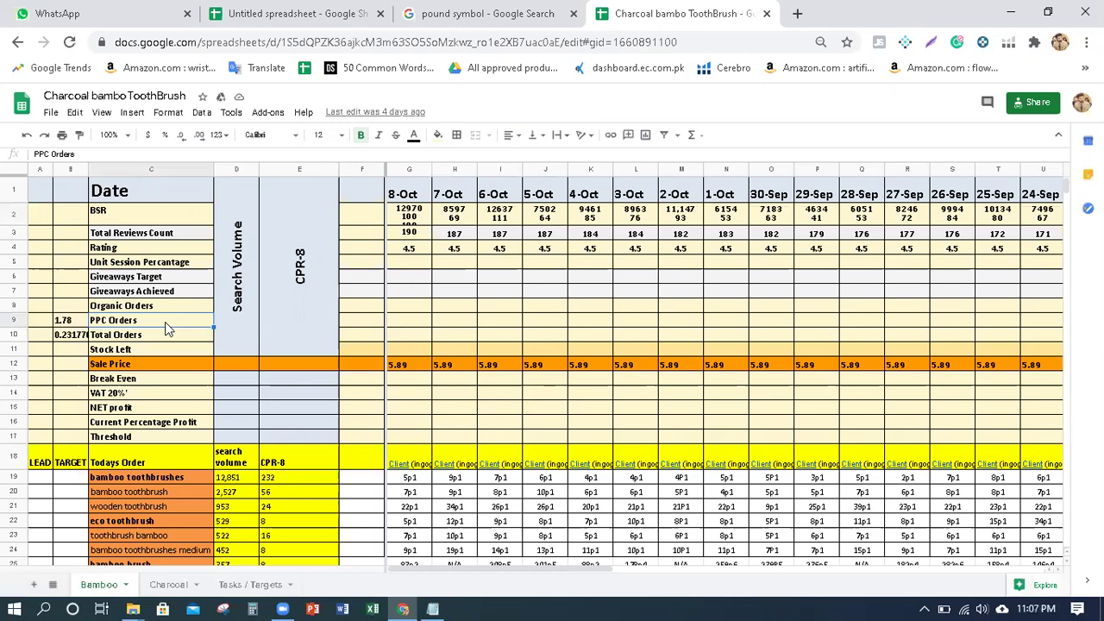
pyautogui.click(166, 339)
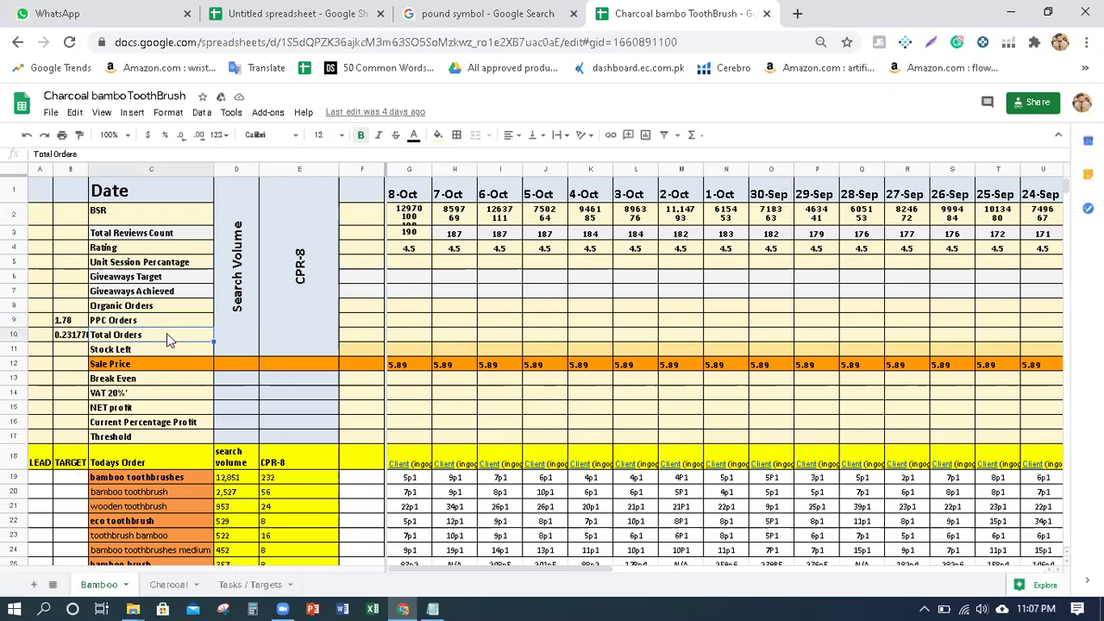
pyautogui.click(173, 354)
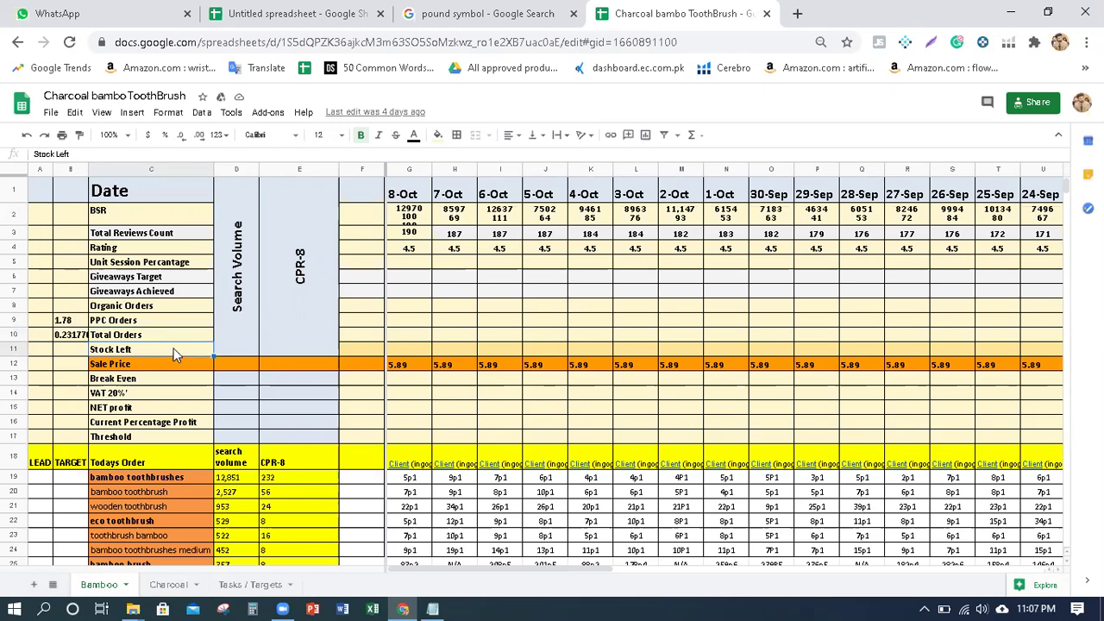
# Review the pricing and profit row labels on the Bamboo sheet, from Sale Price through VAT 20% and NET profit to Threshold.
pyautogui.click(176, 368)
pyautogui.click(170, 380)
pyautogui.click(167, 397)
pyautogui.click(169, 410)
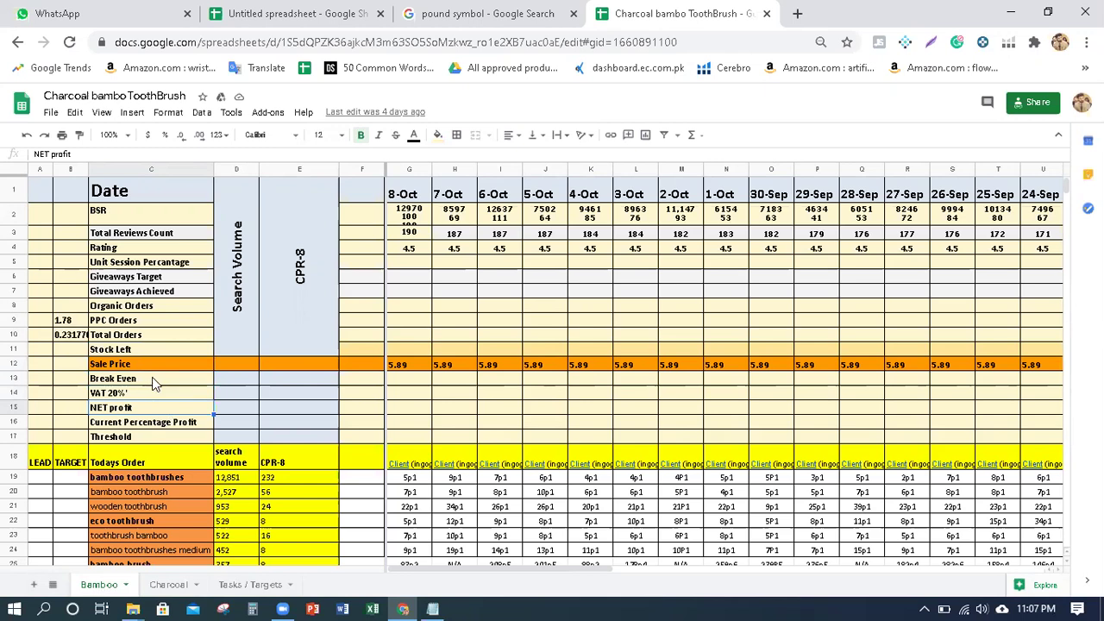
pyautogui.click(151, 401)
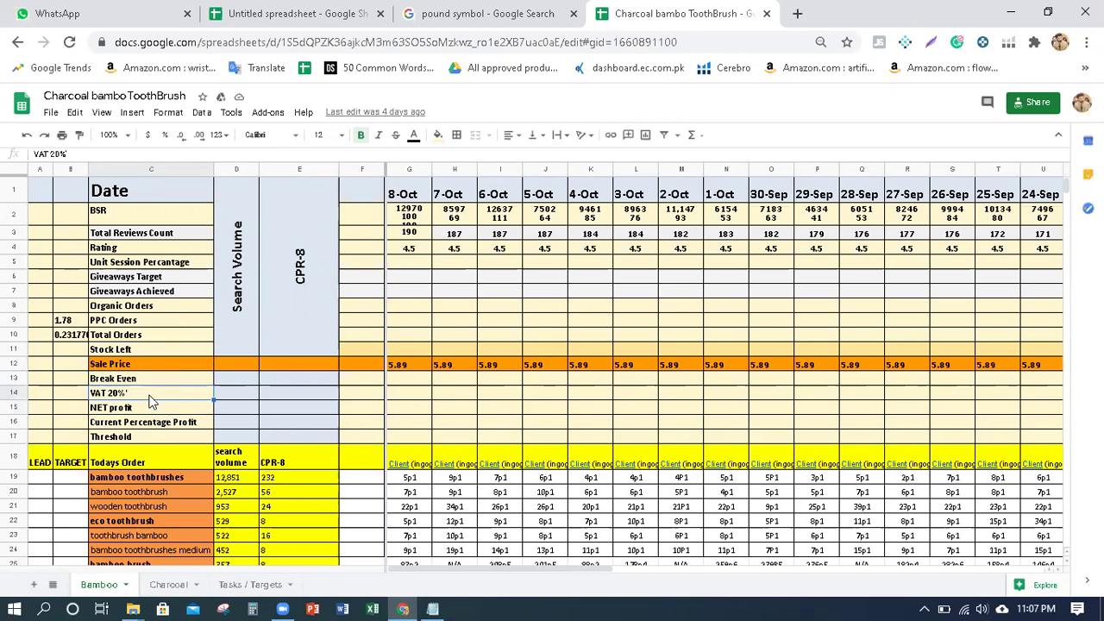
pyautogui.click(146, 411)
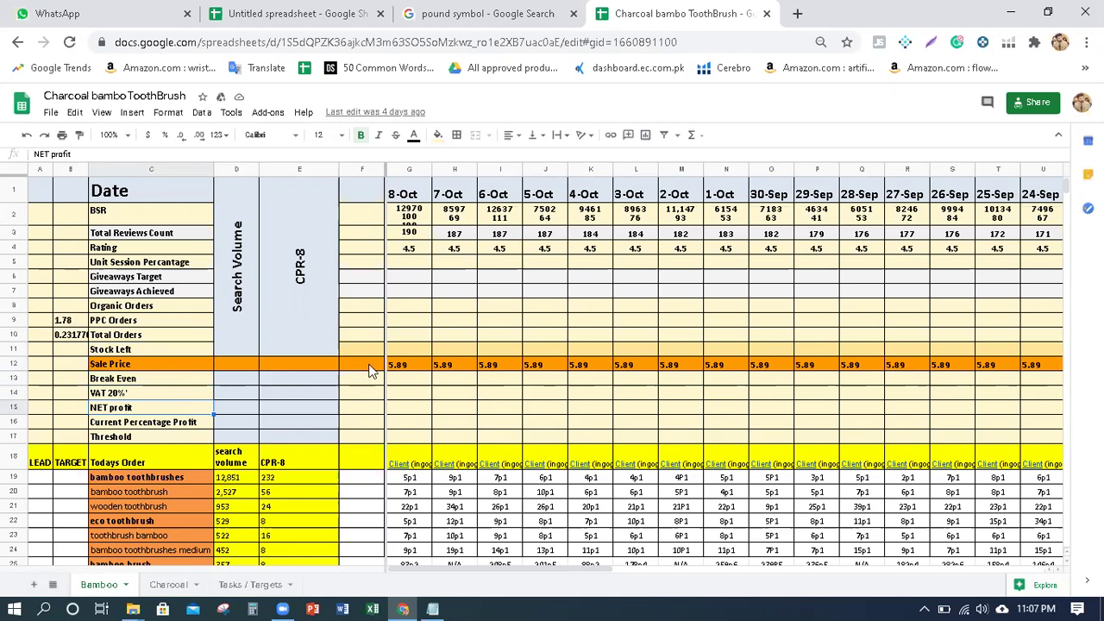
pyautogui.scroll(-1, 367, 375)
pyautogui.click(171, 414)
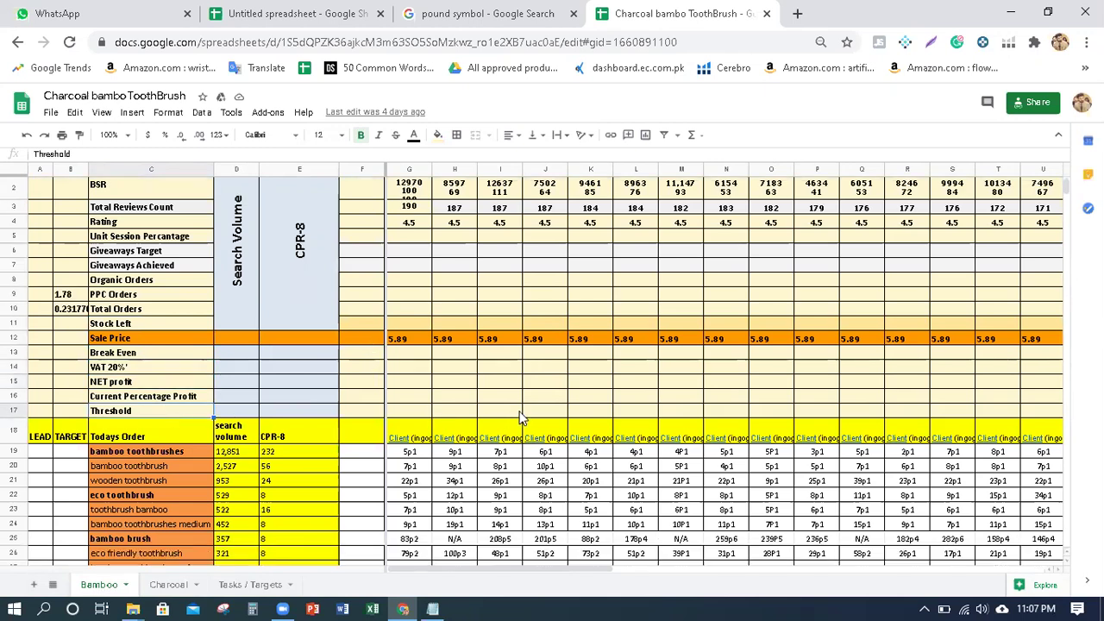
# Examine the keyword list in column C, from bamboo toothbrushes to biodegradable toothbrush, with its search volumes and daily rank entries.
pyautogui.scroll(-3, 457, 380)
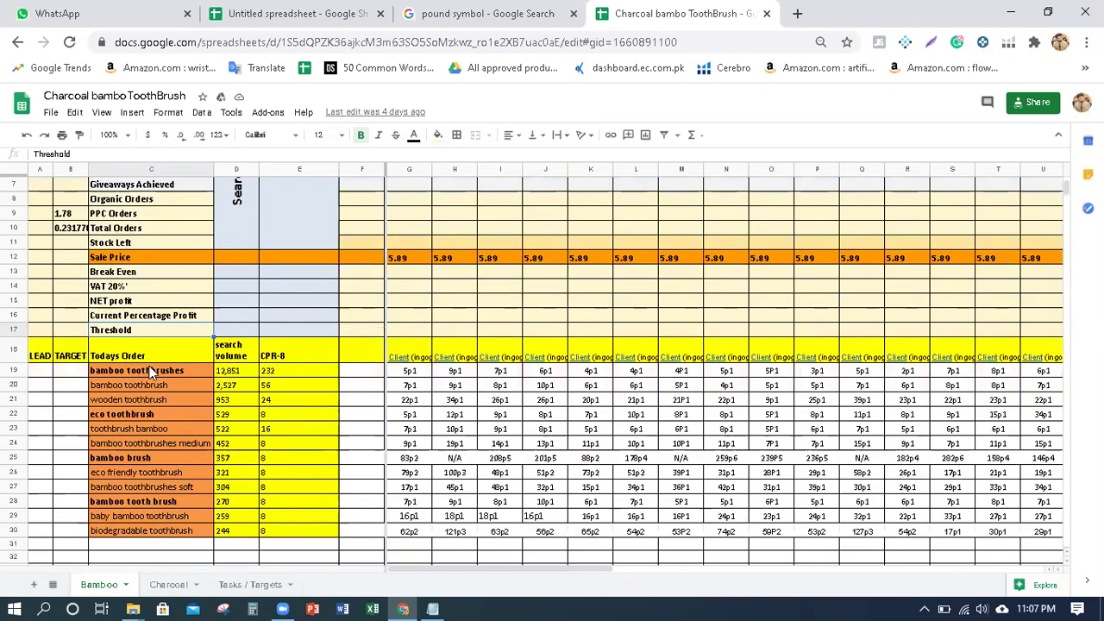
pyautogui.scroll(-1, 176, 363)
pyautogui.moveTo(126, 348); pyautogui.dragTo(154, 503)
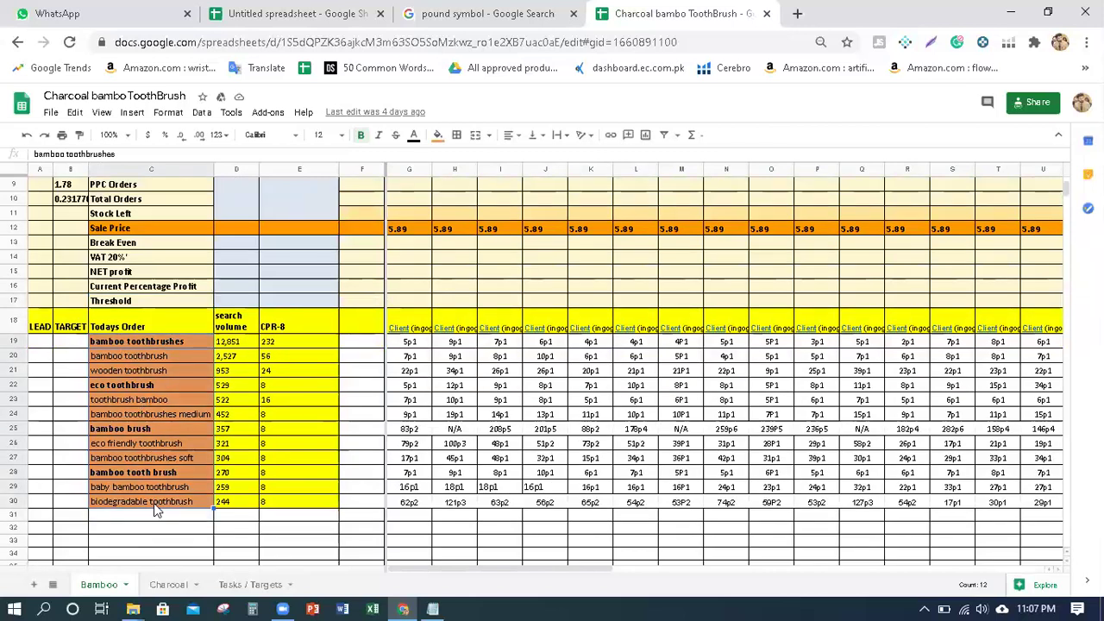
pyautogui.click(126, 355)
pyautogui.click(126, 344)
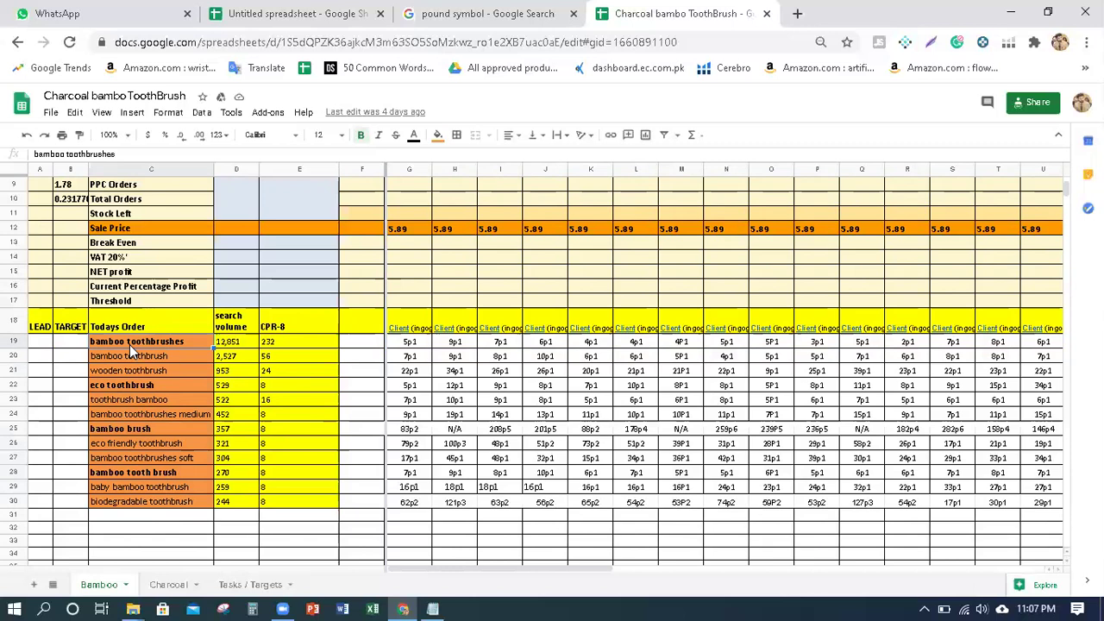
# Copy the bamboo toothbrushes keyword from the sheet and open amazon.co.uk in an incognito browser window.
pyautogui.hotkey('ctrl', 'shift', 'n')
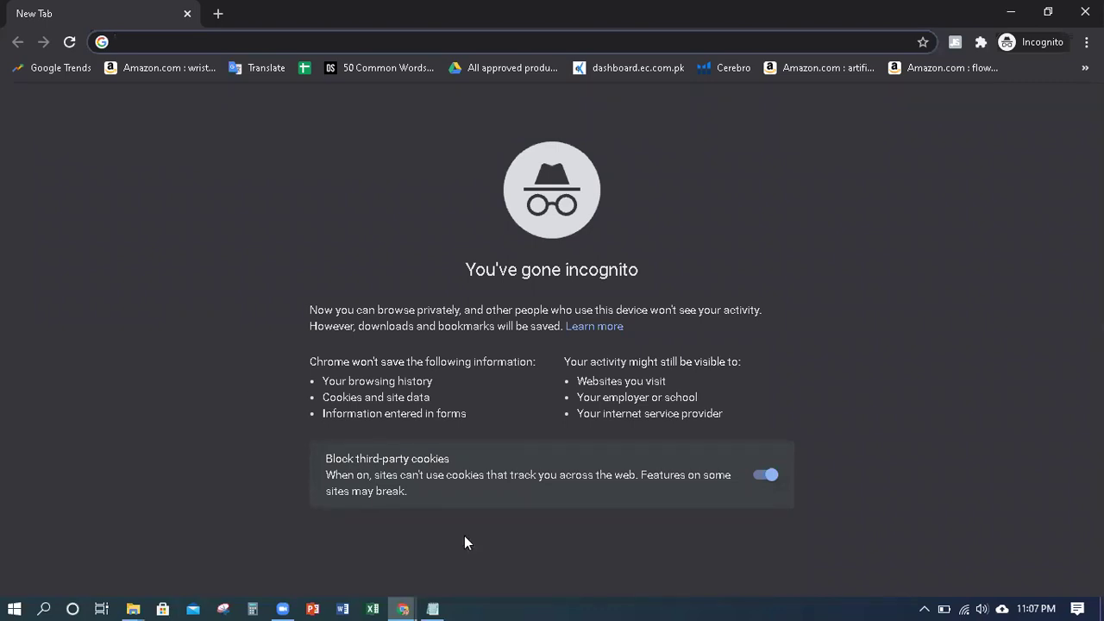
pyautogui.hotkey('ctrl', 'w')
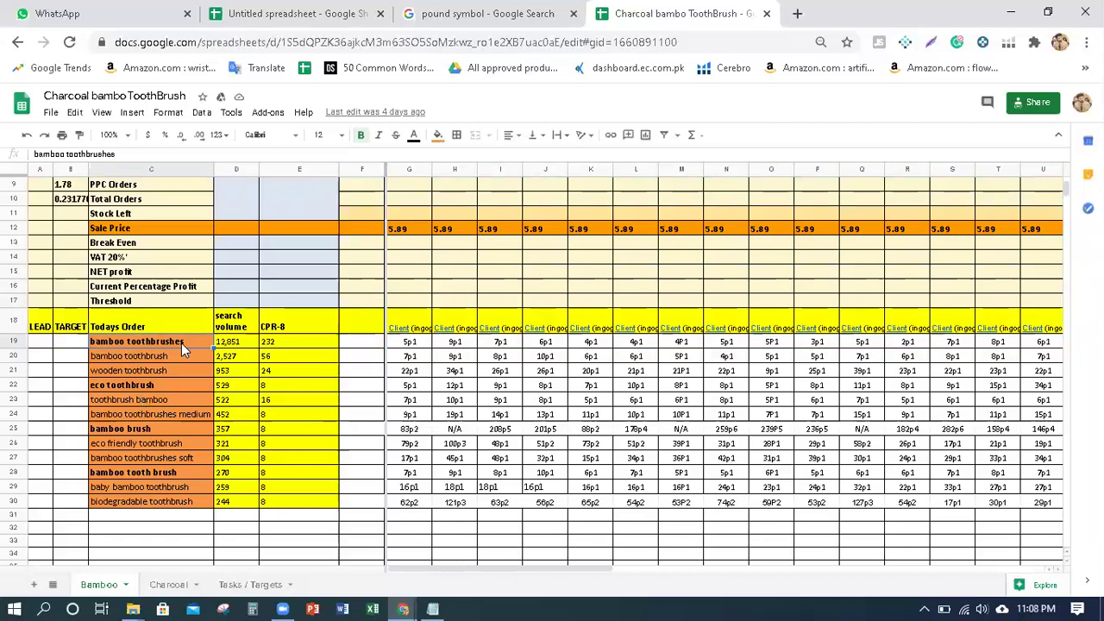
pyautogui.hotkey('ctrl', 'c')
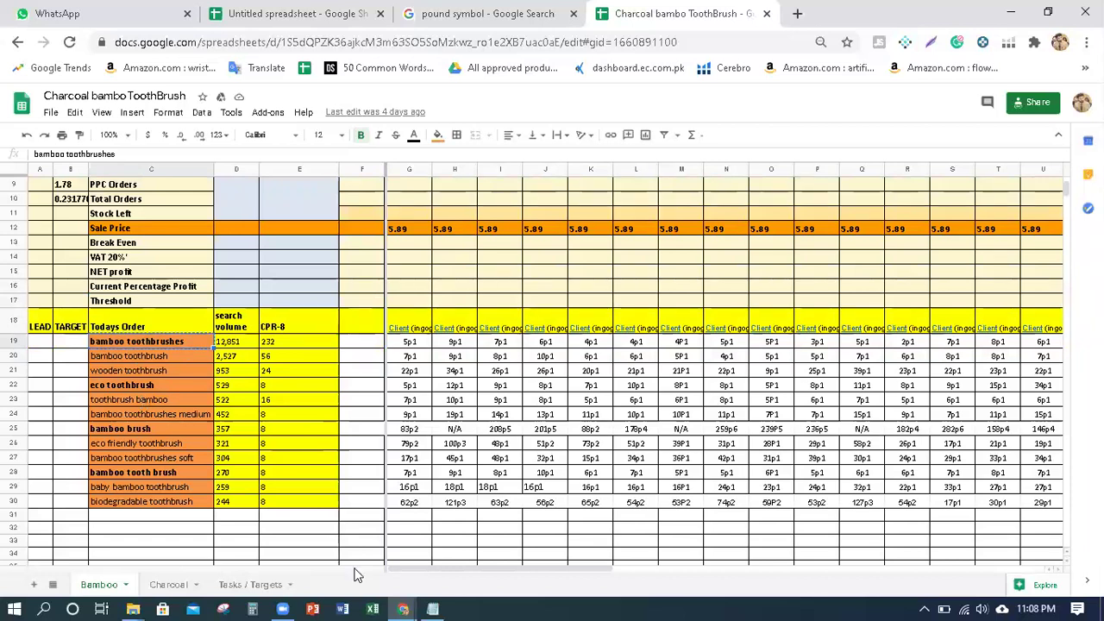
pyautogui.hotkey('ctrl', 'shift', 'n')
pyautogui.write('amazon.co.uk')
pyautogui.press('Return')
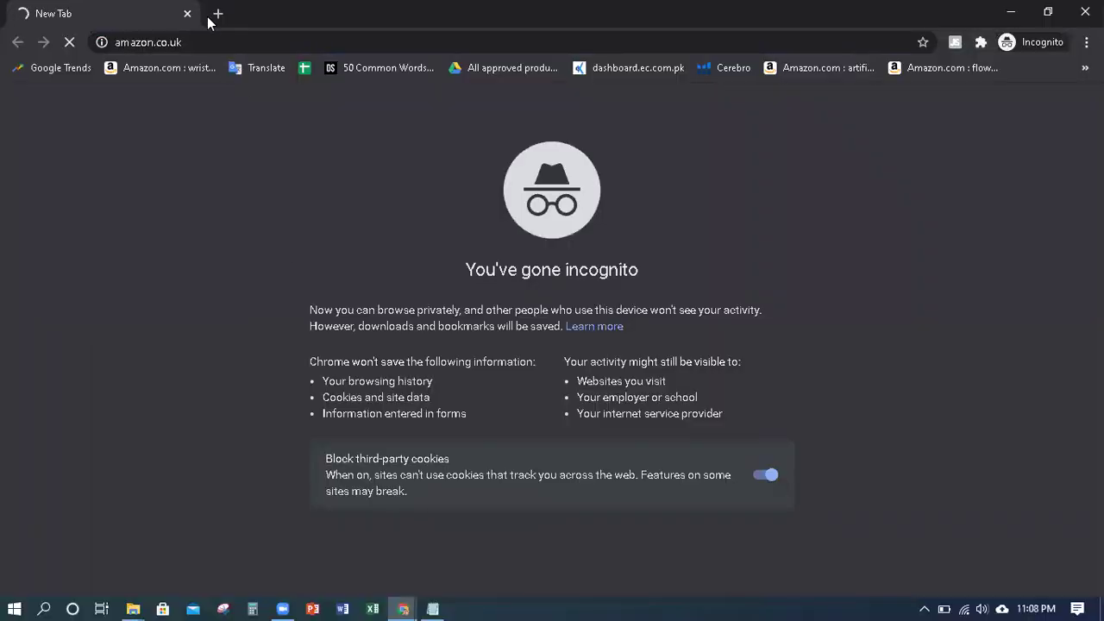
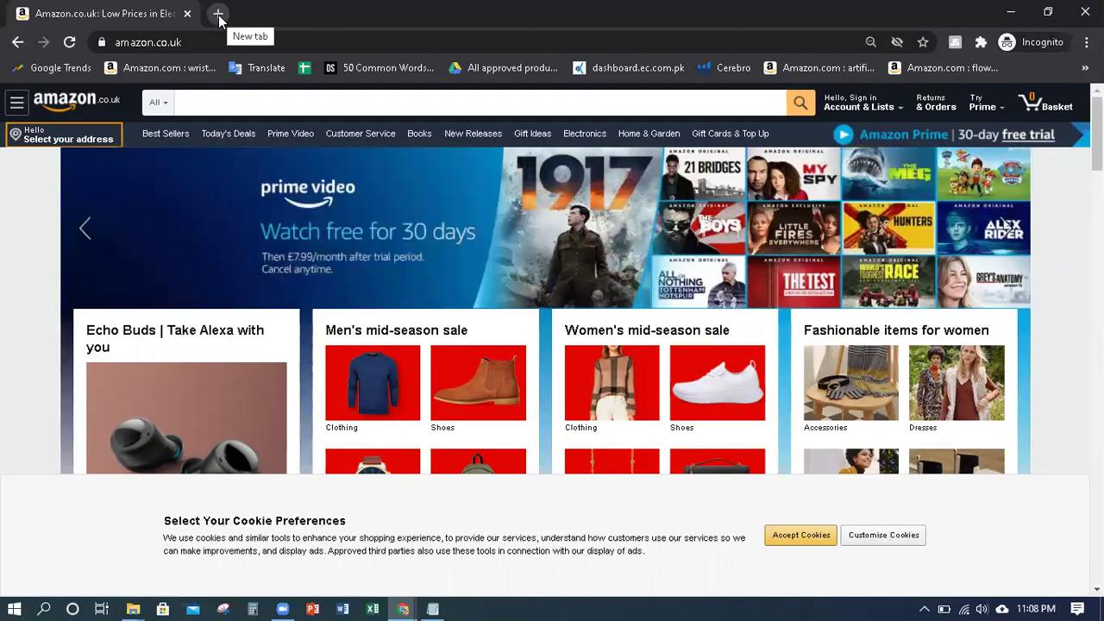
# Set the Amazon delivery location by applying a London postcode.
pyautogui.click(76, 136)
pyautogui.click(509, 366)
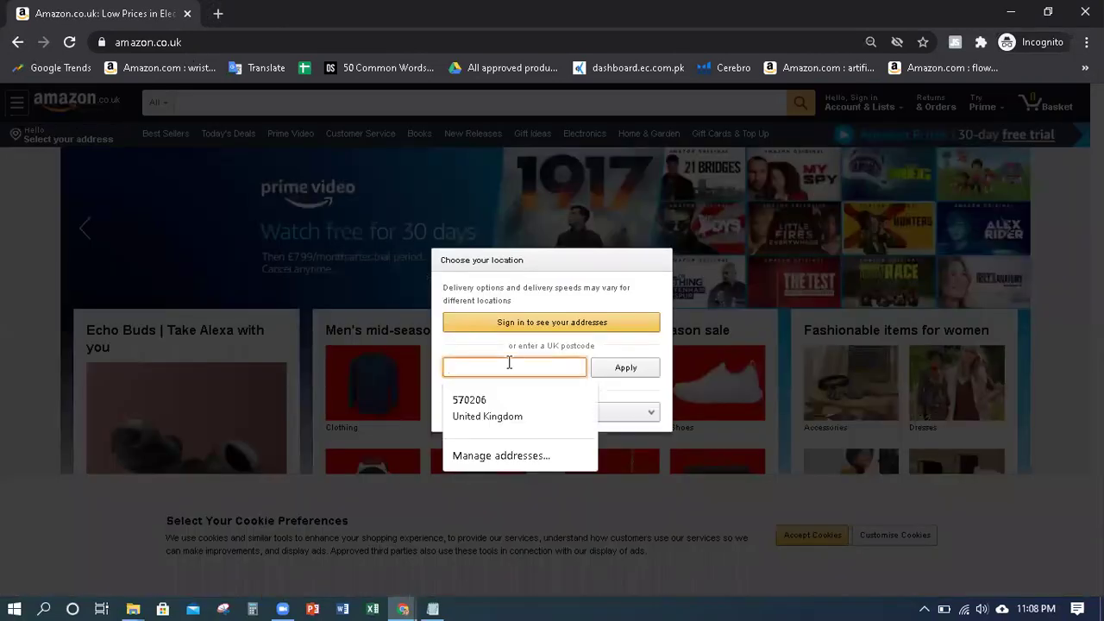
pyautogui.write('E125NB')
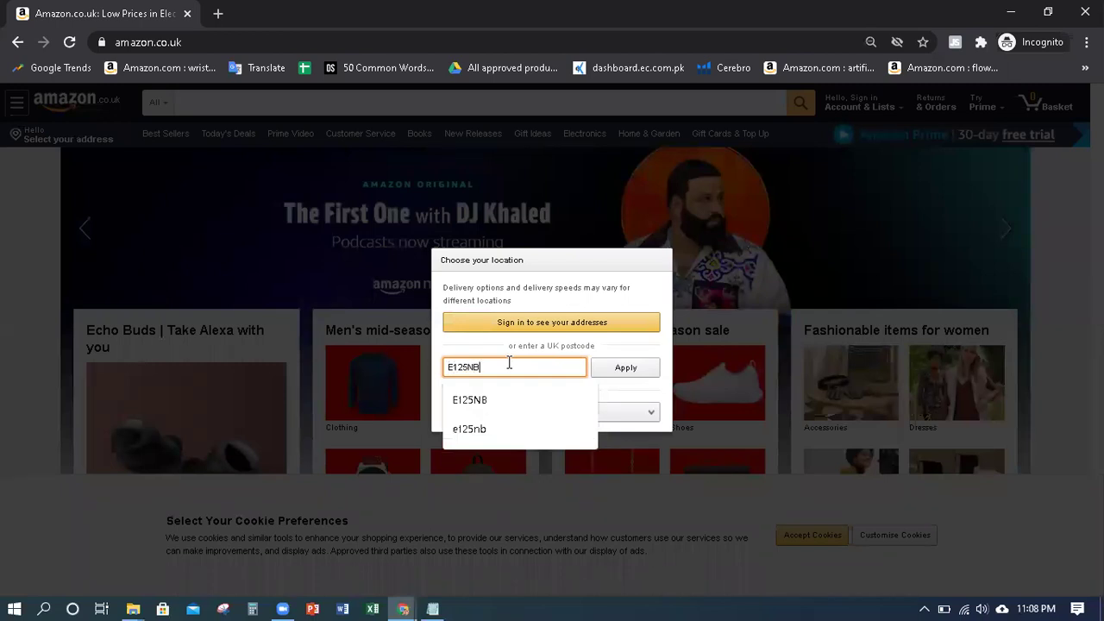
pyautogui.press('Return')
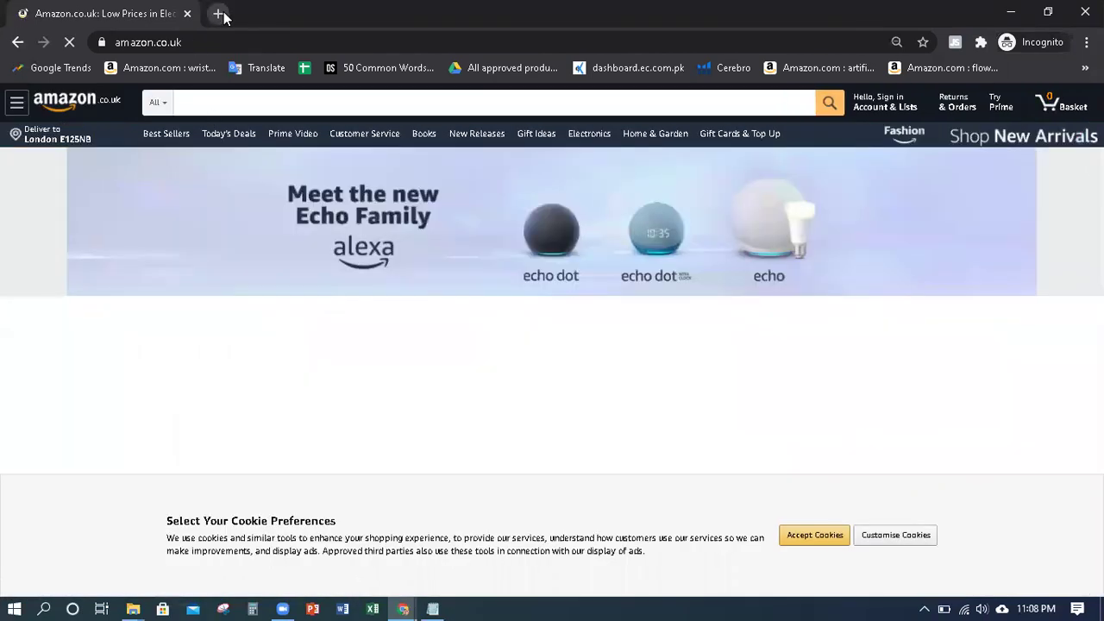
# Search Amazon UK for "bamboo toothbrushes" and accept the site's cookies.
pyautogui.click(213, 102)
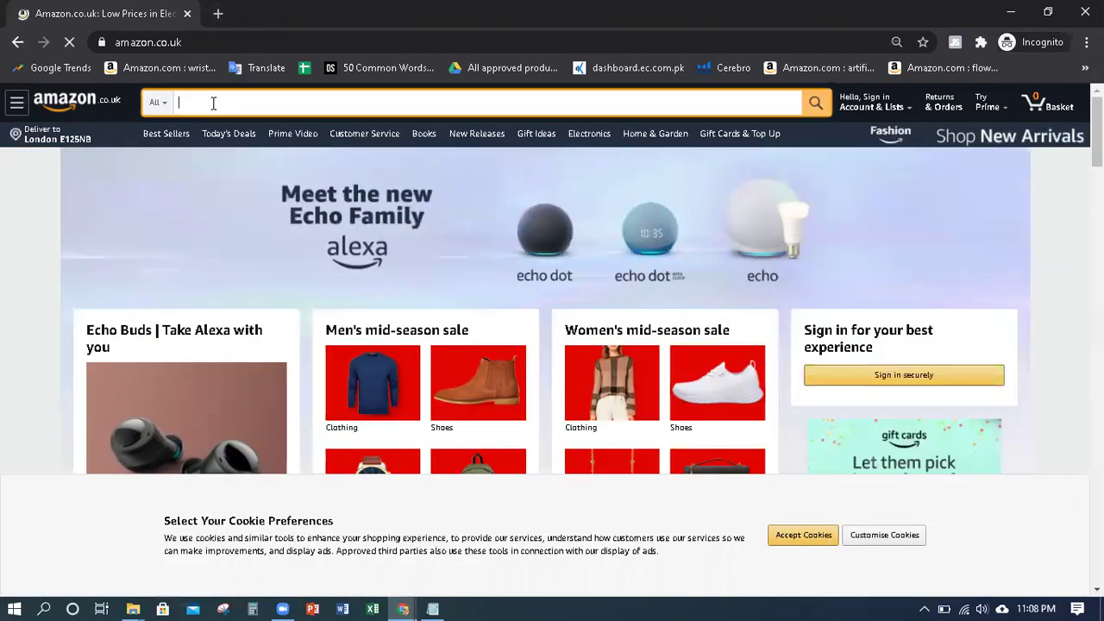
pyautogui.write('bamboo toothbrushes')
pyautogui.press('Return')
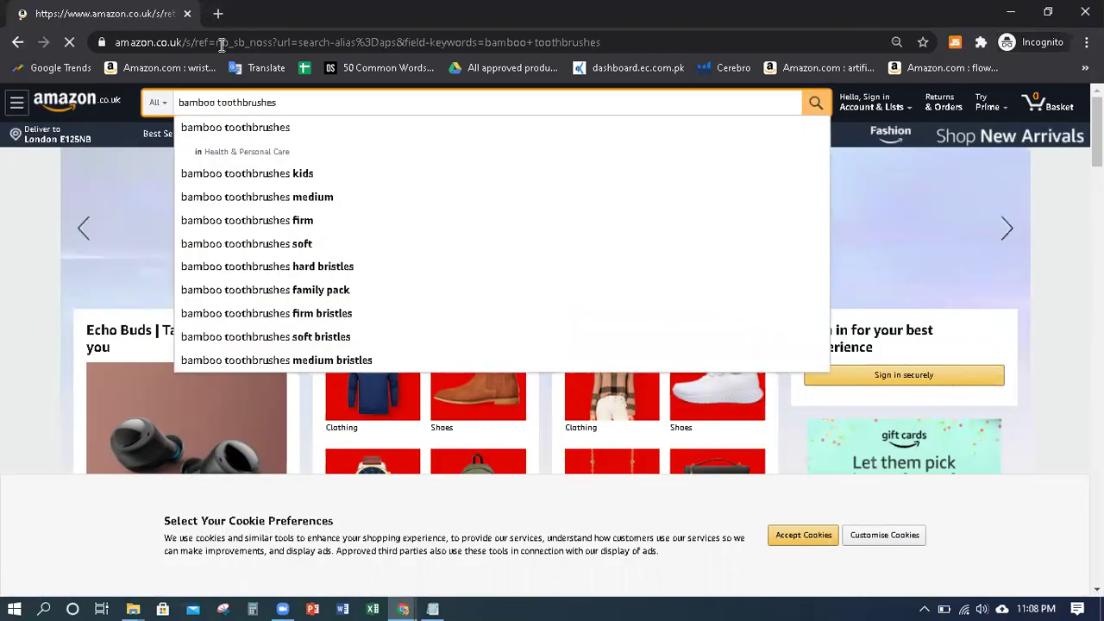
pyautogui.click(800, 539)
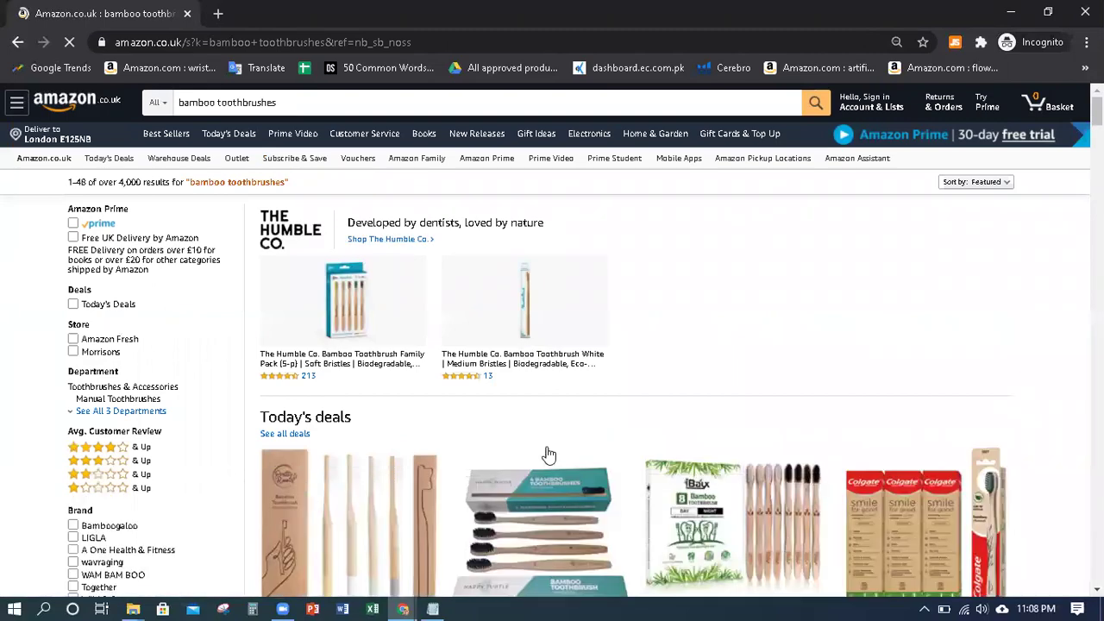
# Look over the Today's deals and sponsored product rows near the beginning of the bamboo toothbrushes search results.
pyautogui.scroll(-1, 489, 347)
pyautogui.scroll(-6, 488, 347)
pyautogui.scroll(8, 497, 342)
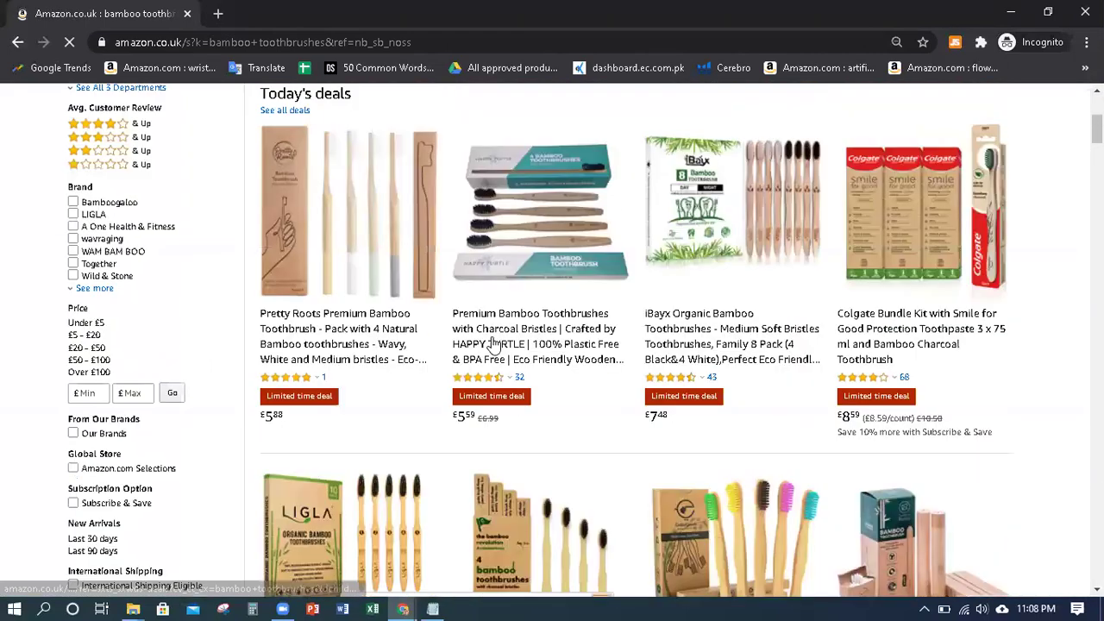
pyautogui.scroll(-3, 498, 341)
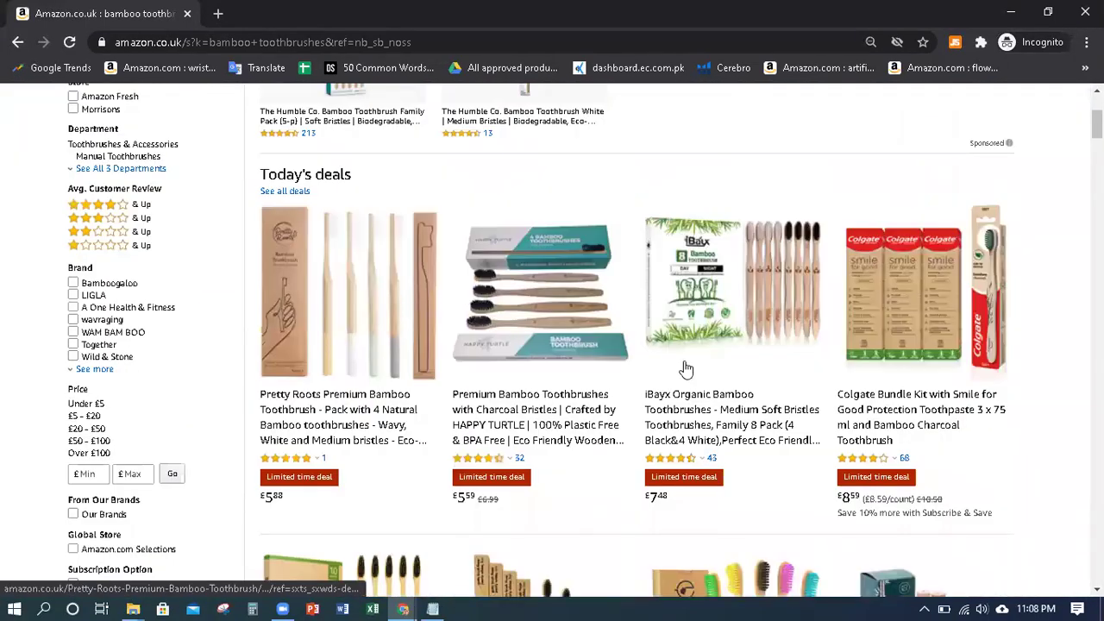
pyautogui.scroll(2, 382, 348)
pyautogui.scroll(-3, 382, 350)
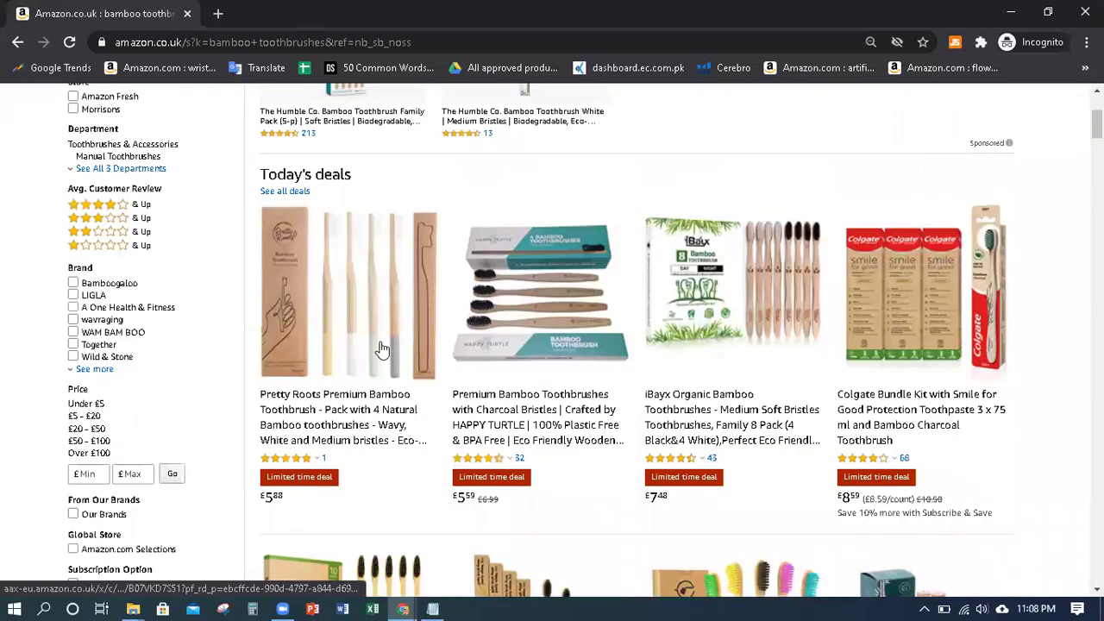
pyautogui.scroll(-5, 879, 321)
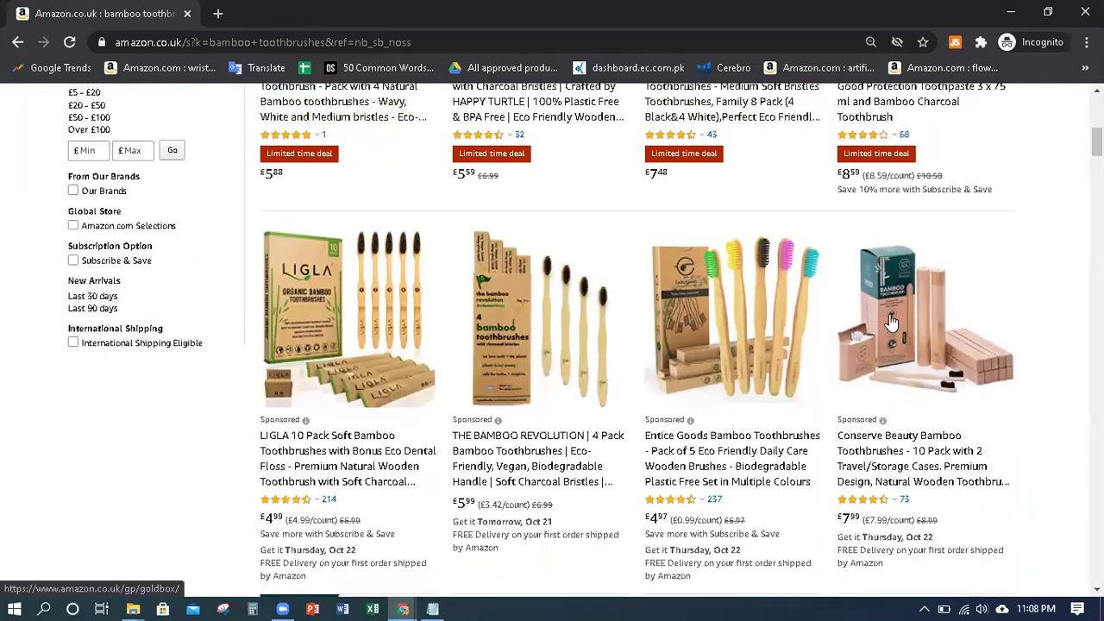
pyautogui.scroll(1, 886, 326)
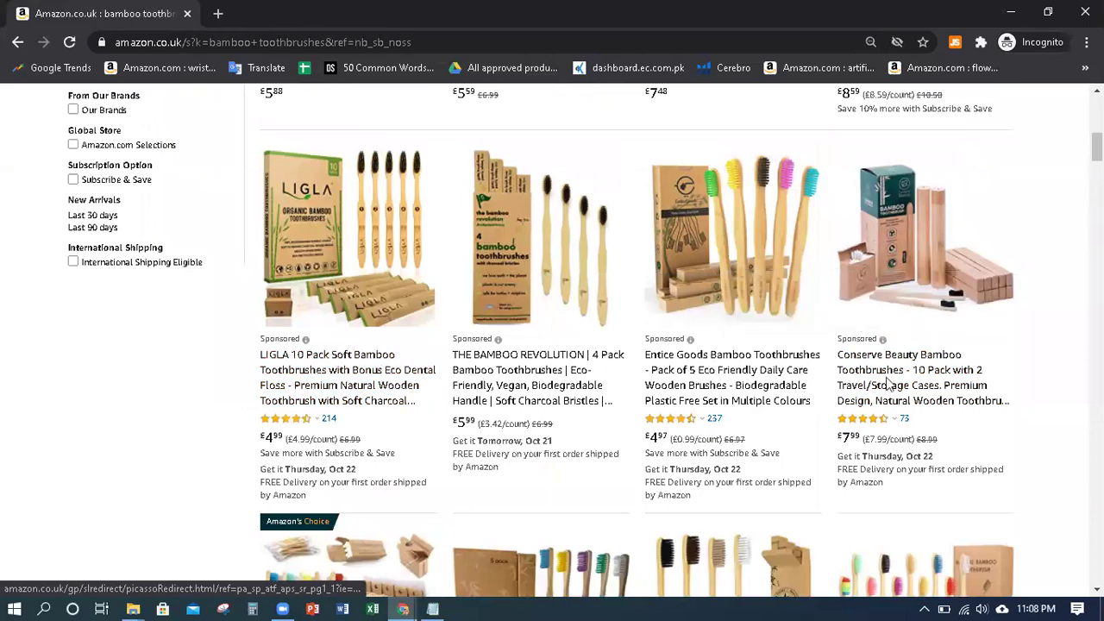
pyautogui.scroll(5, 897, 405)
pyautogui.scroll(-1, 862, 405)
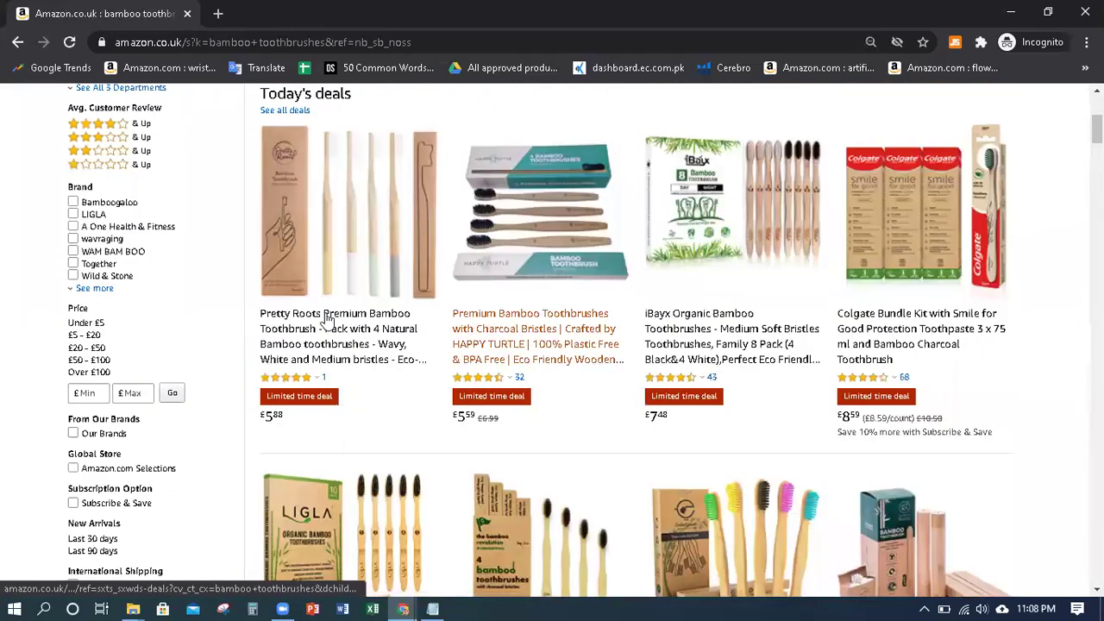
# Highlight the Today's deals heading to point out that block within the search results.
pyautogui.scroll(3, 332, 319)
pyautogui.scroll(-1, 327, 321)
pyautogui.scroll(-1, 328, 321)
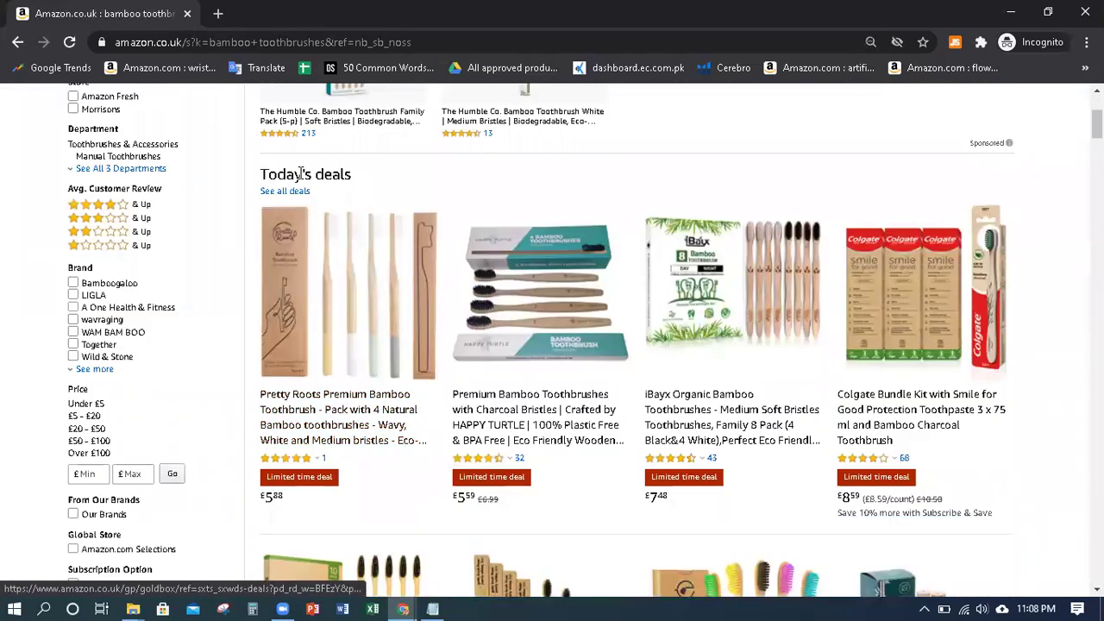
pyautogui.tripleClick(300, 173)
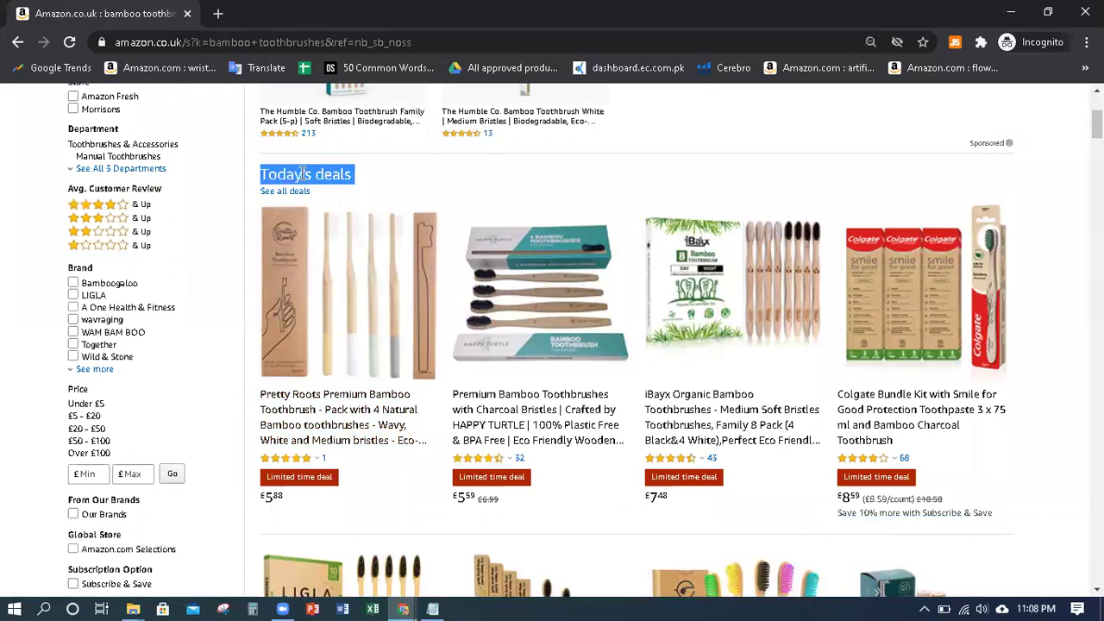
pyautogui.click(302, 173)
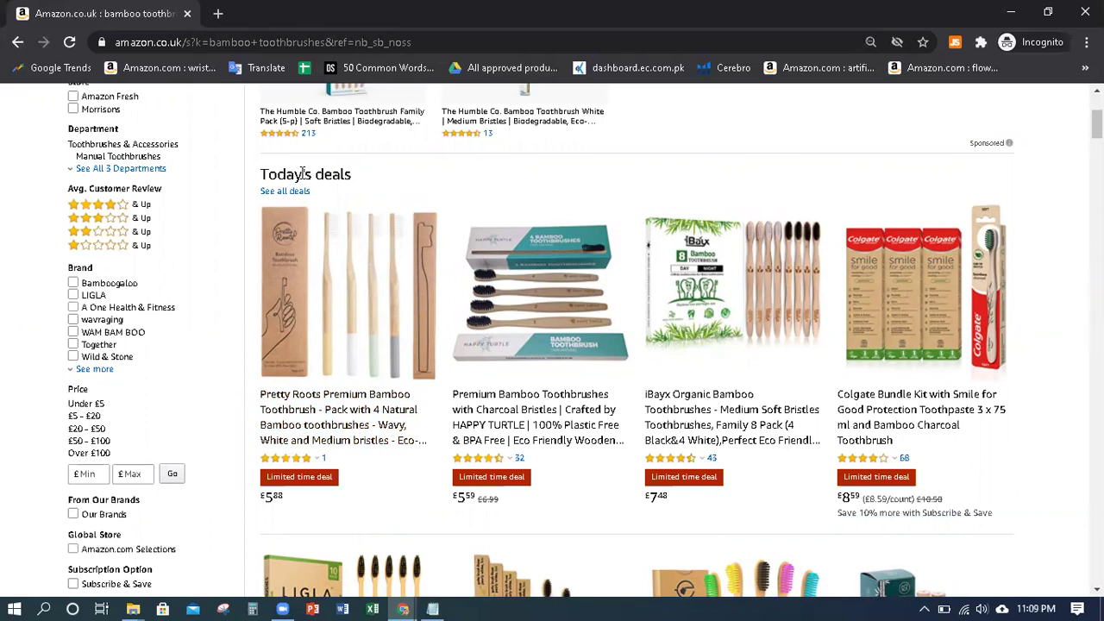
pyautogui.tripleClick(302, 174)
pyautogui.scroll(1, 306, 175)
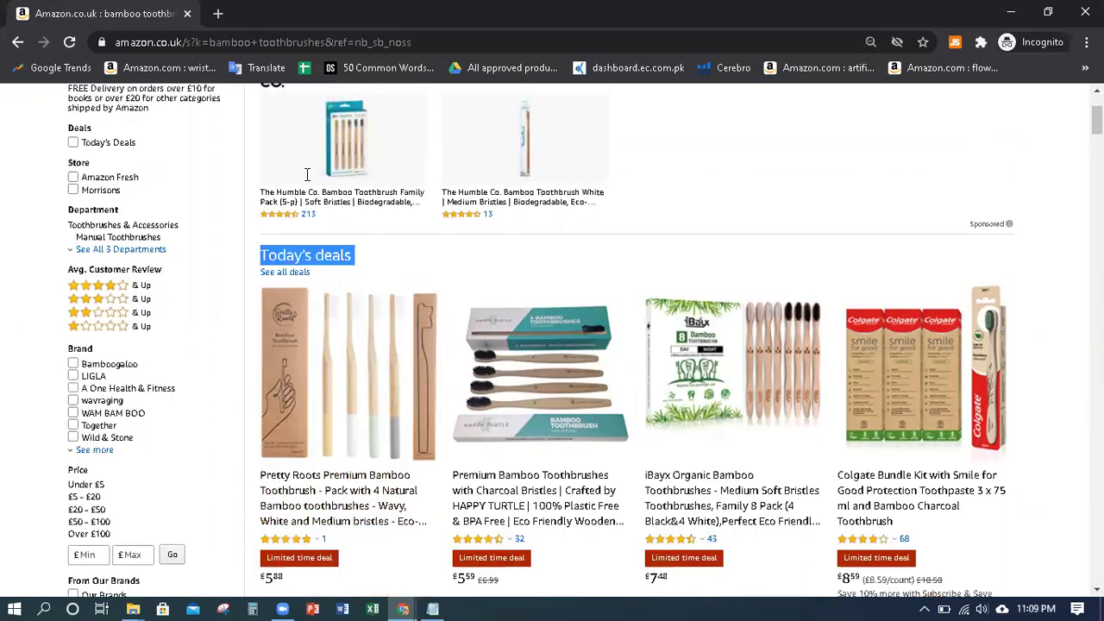
# Find the first non-sponsored listings below the Today's deals and sponsored rows.
pyautogui.scroll(-3, 328, 224)
pyautogui.scroll(-3, 732, 248)
pyautogui.scroll(-3, 801, 389)
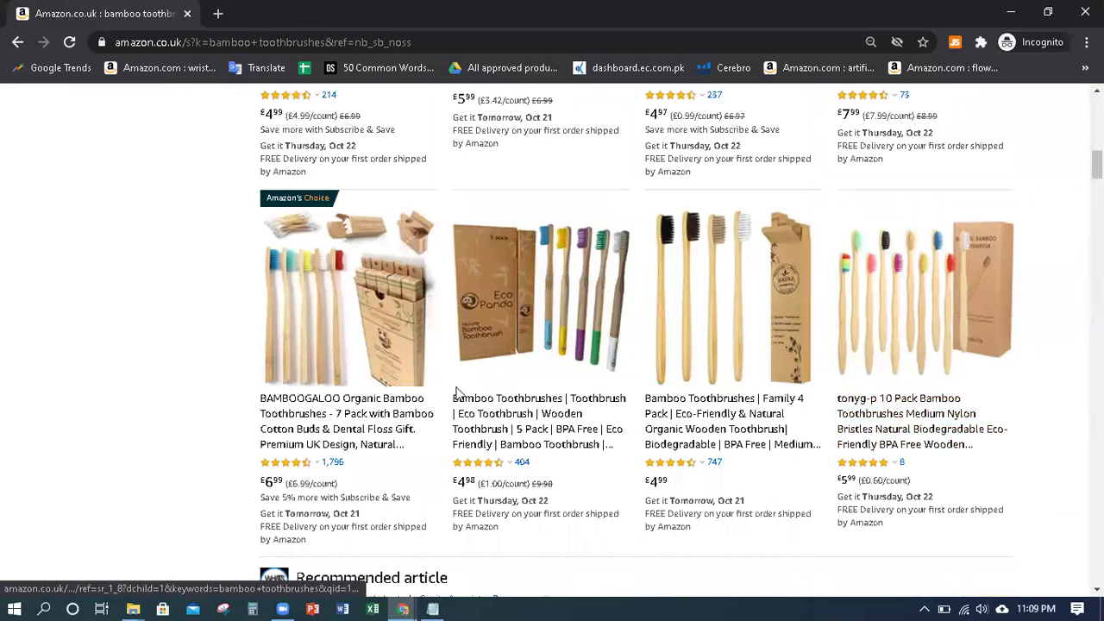
# Point out the Recommended article, Top rated and Amazon's Choice blocks within the bamboo toothbrushes search results by highlighting their headings.
pyautogui.scroll(-3, 267, 393)
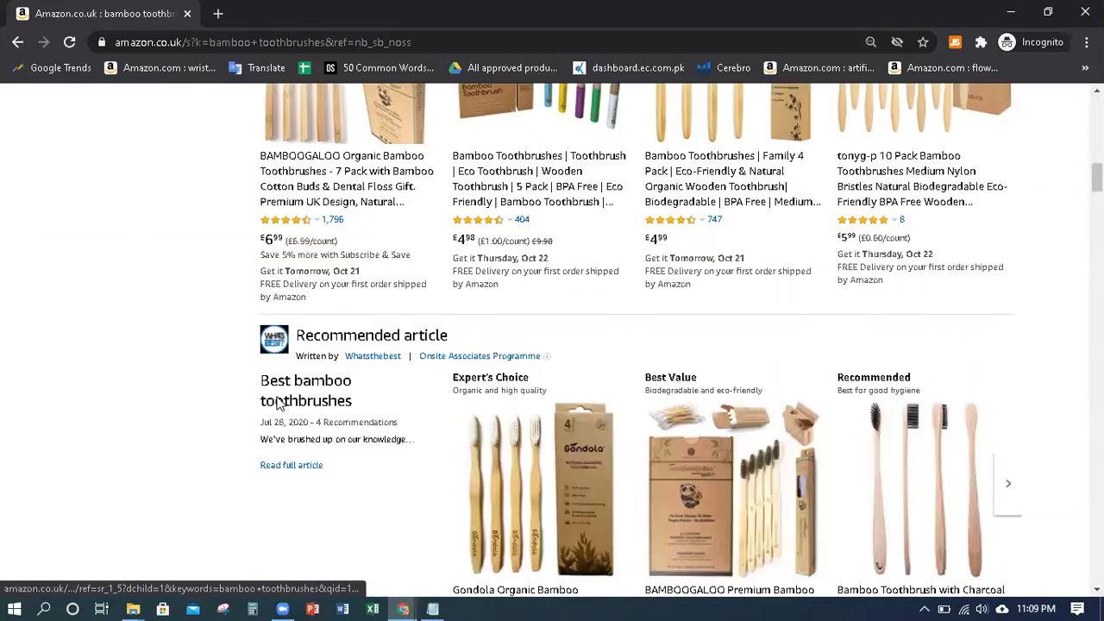
pyautogui.tripleClick(367, 330)
pyautogui.scroll(-5, 369, 333)
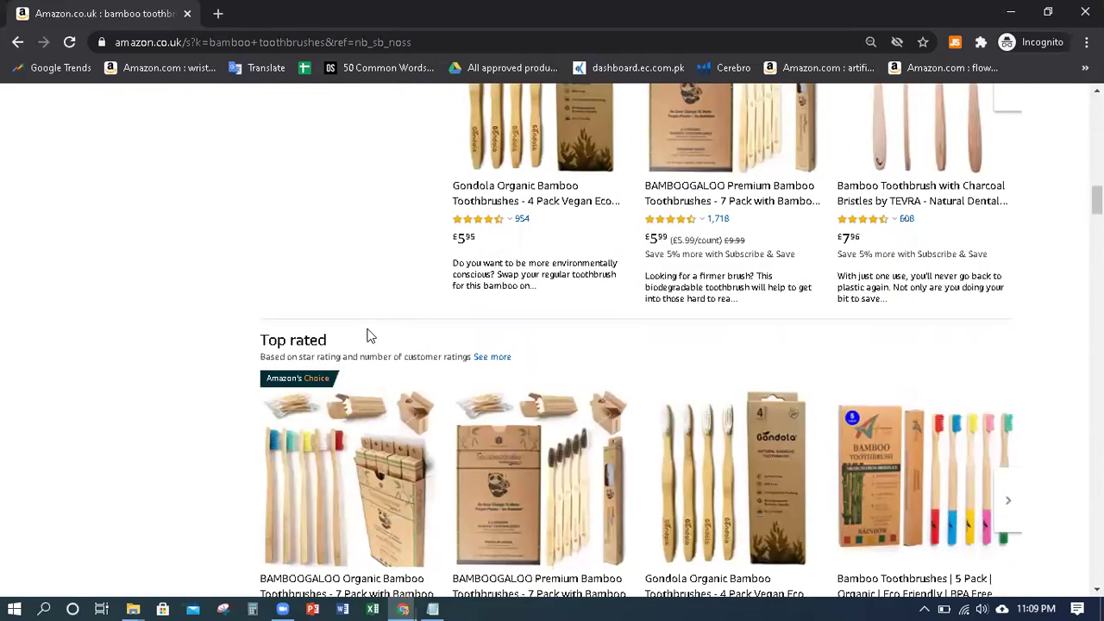
pyautogui.tripleClick(304, 336)
pyautogui.scroll(-5, 305, 343)
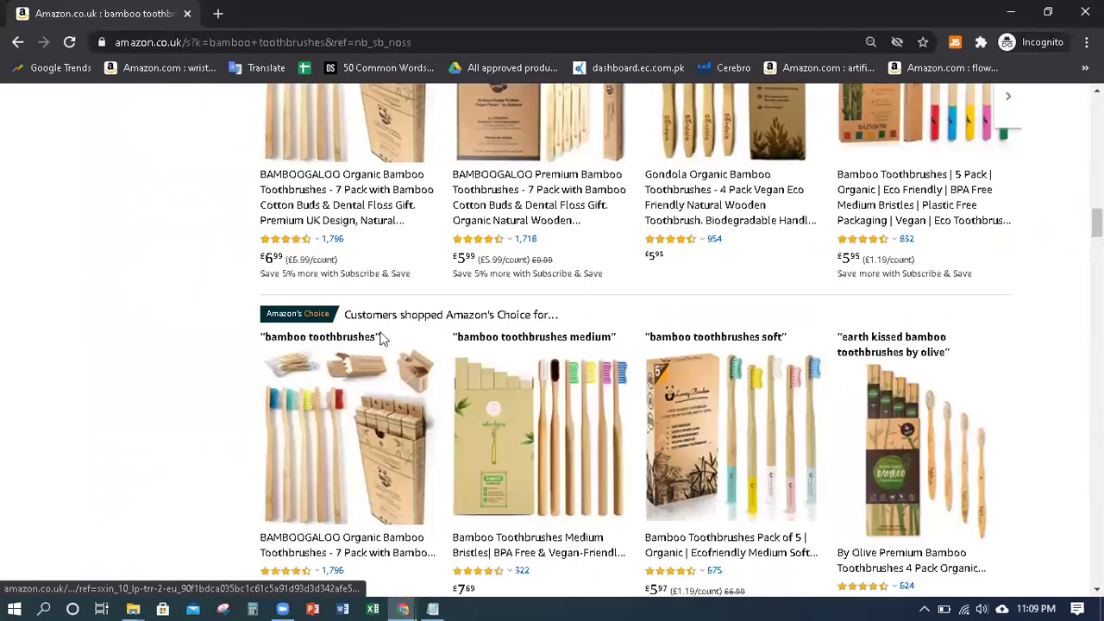
pyautogui.tripleClick(390, 315)
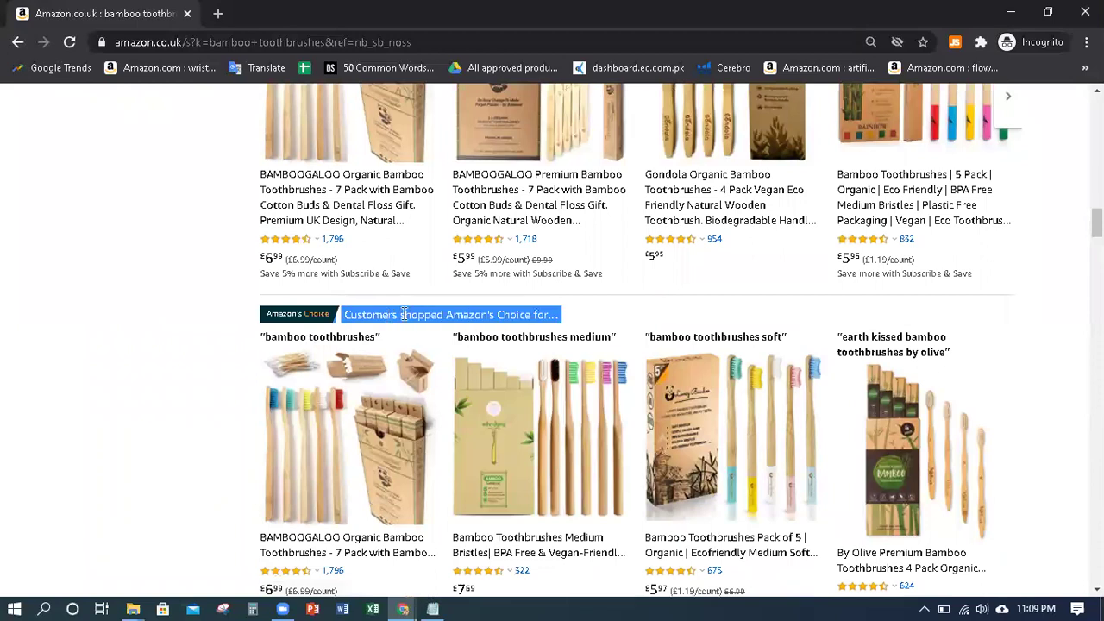
pyautogui.scroll(-4, 478, 234)
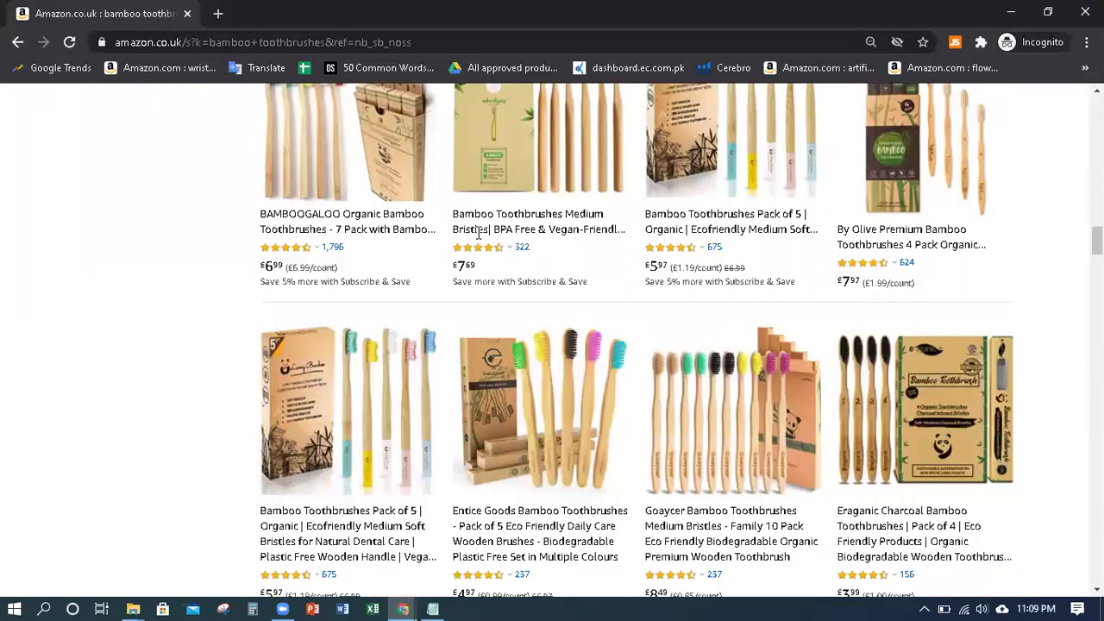
# Count through the non-sponsored listings below the Amazon's Choice block, skipping the sponsored ones, to determine the product's rank.
pyautogui.scroll(-1, 479, 235)
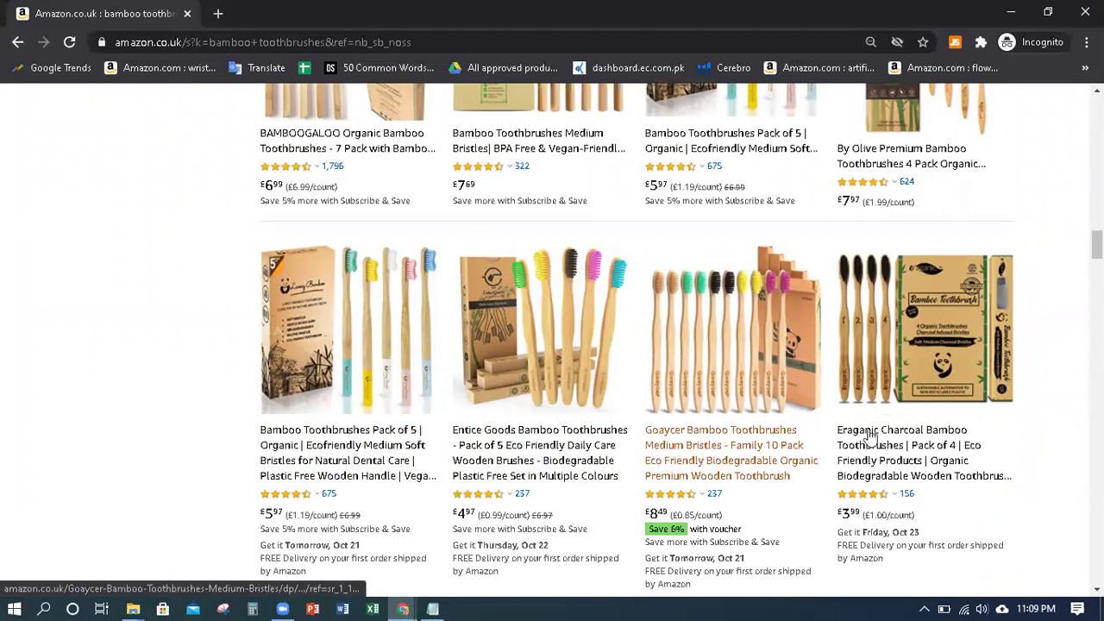
pyautogui.scroll(-4, 871, 439)
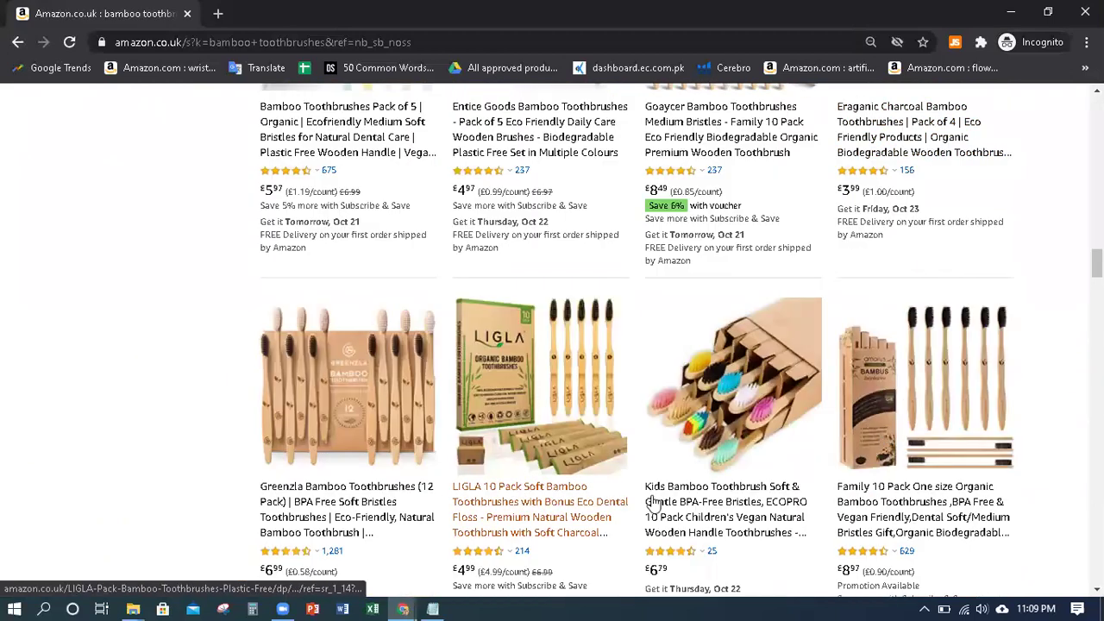
pyautogui.scroll(-6, 874, 492)
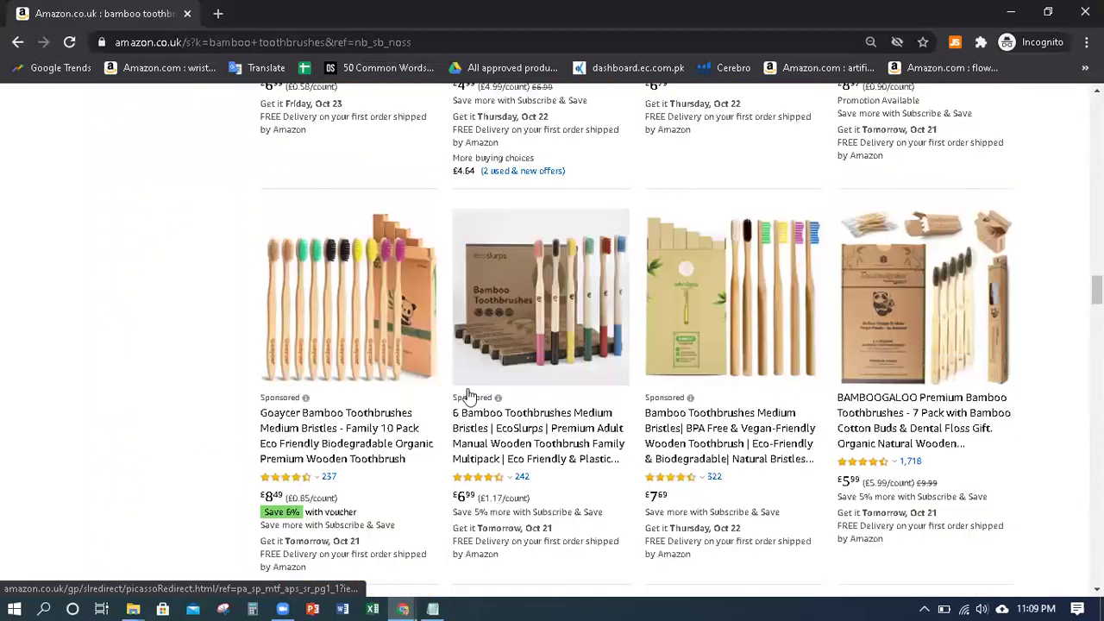
pyautogui.scroll(-1, 468, 395)
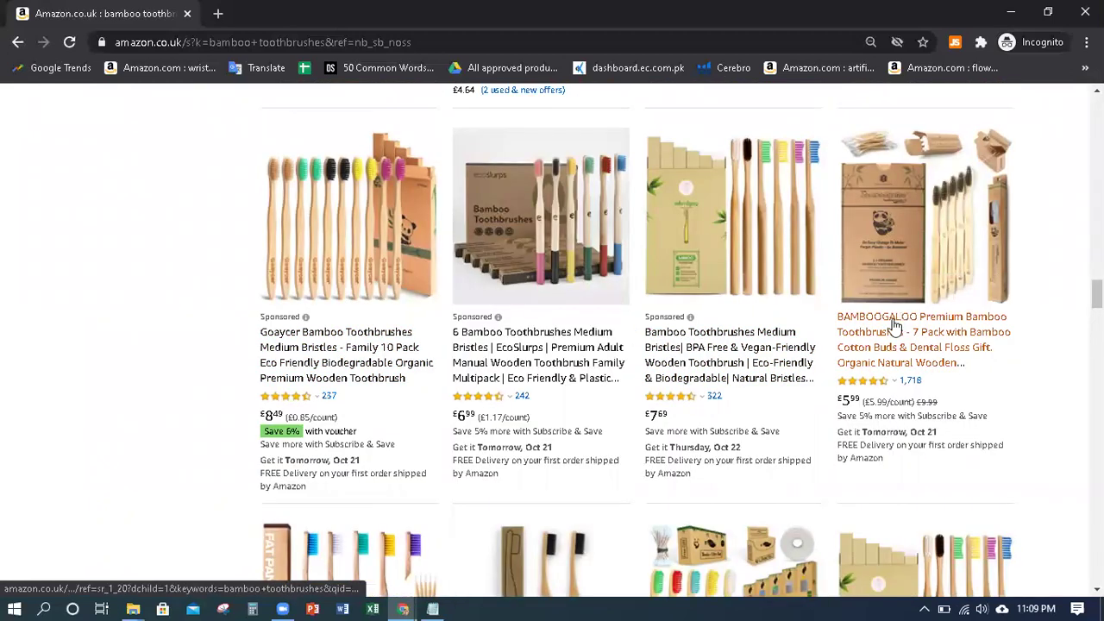
pyautogui.scroll(-4, 895, 326)
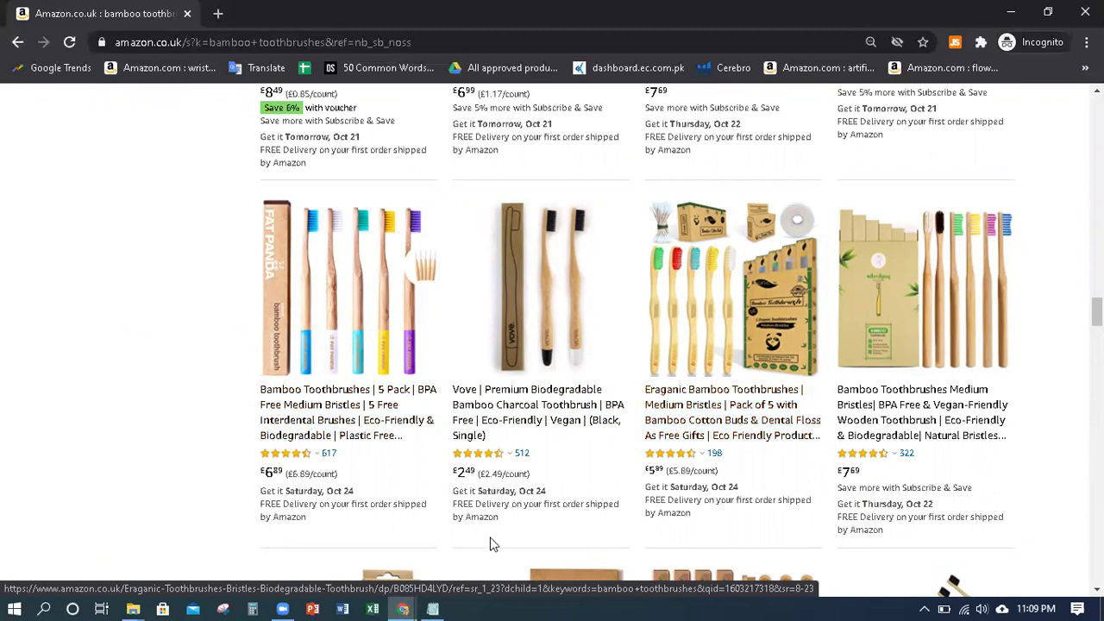
# Switch to the Charcoal bambo ToothBrush sheet in Google Sheets and insert one column before the 8-Oct column.
pyautogui.hotkey('alt', 'Tab')
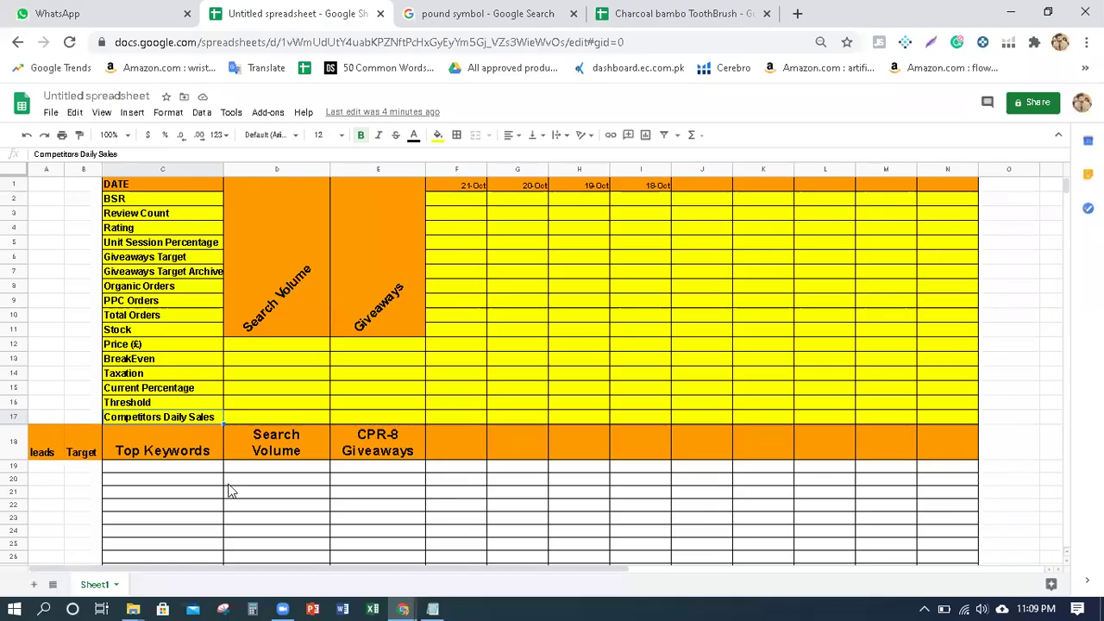
pyautogui.scroll(-2, 482, 419)
pyautogui.hotkey('ctrl', 'Tab')
pyautogui.hotkey('ctrl', 'Tab')
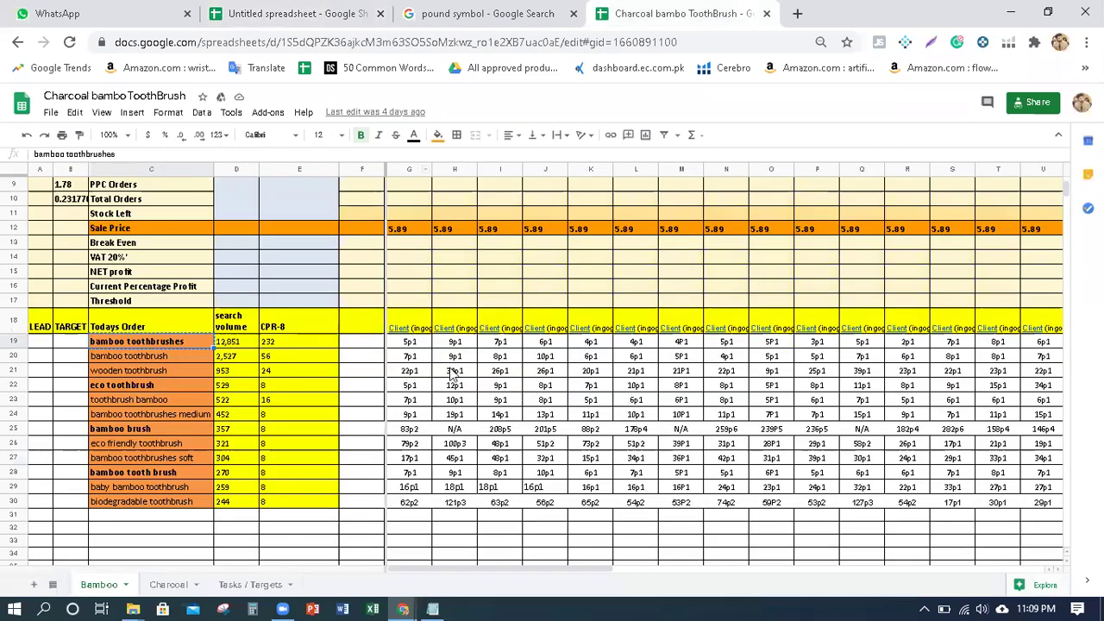
pyautogui.scroll(3, 448, 371)
pyautogui.click(399, 169)
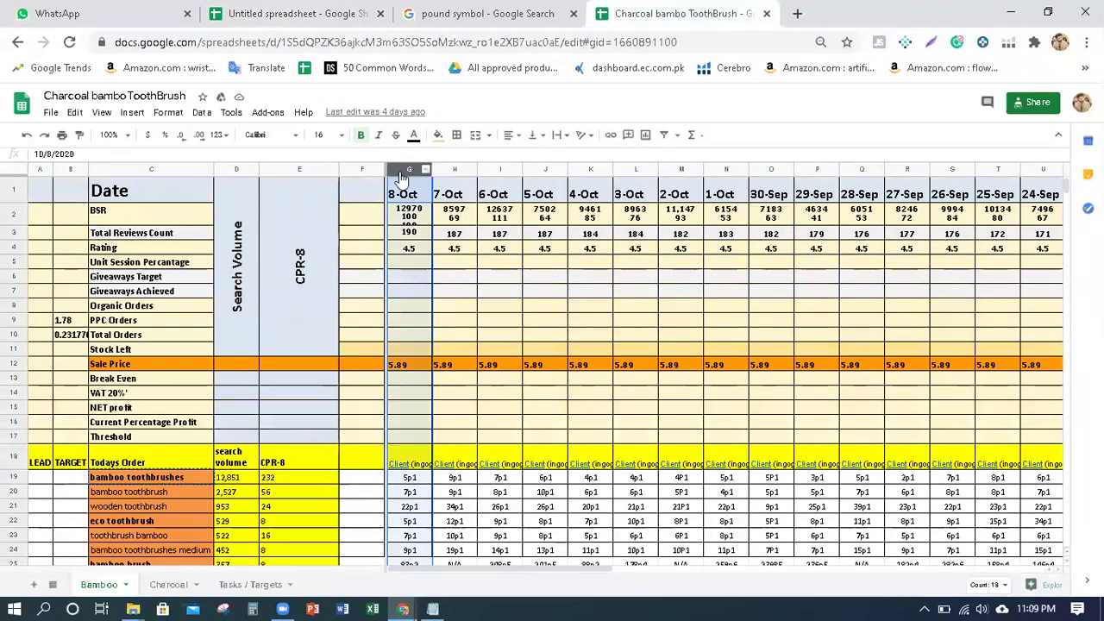
pyautogui.rightClick(401, 170)
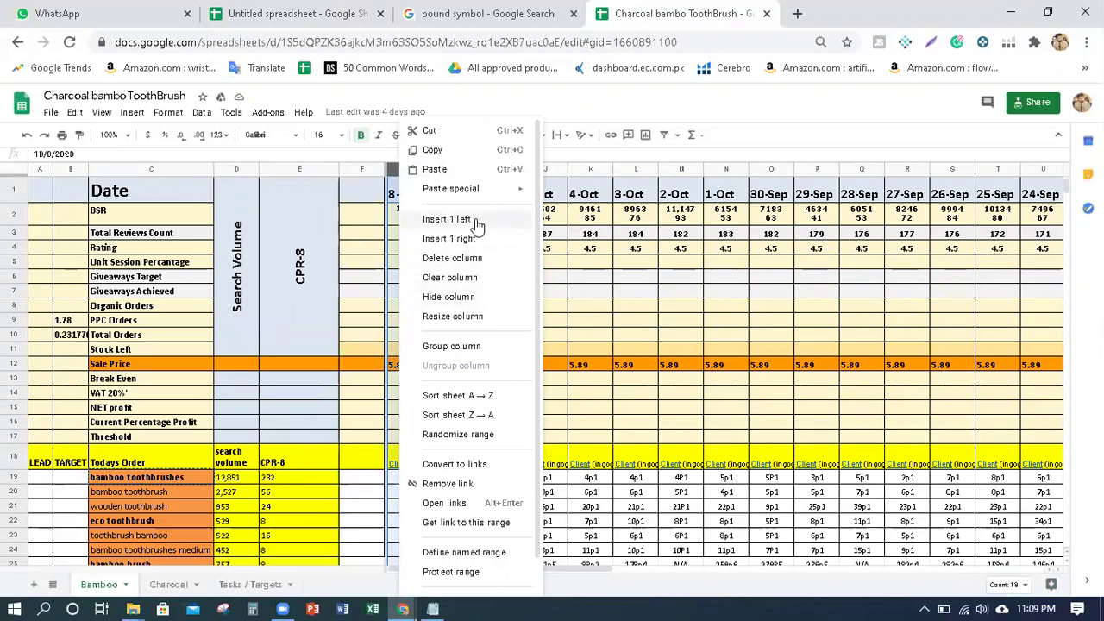
pyautogui.click(475, 219)
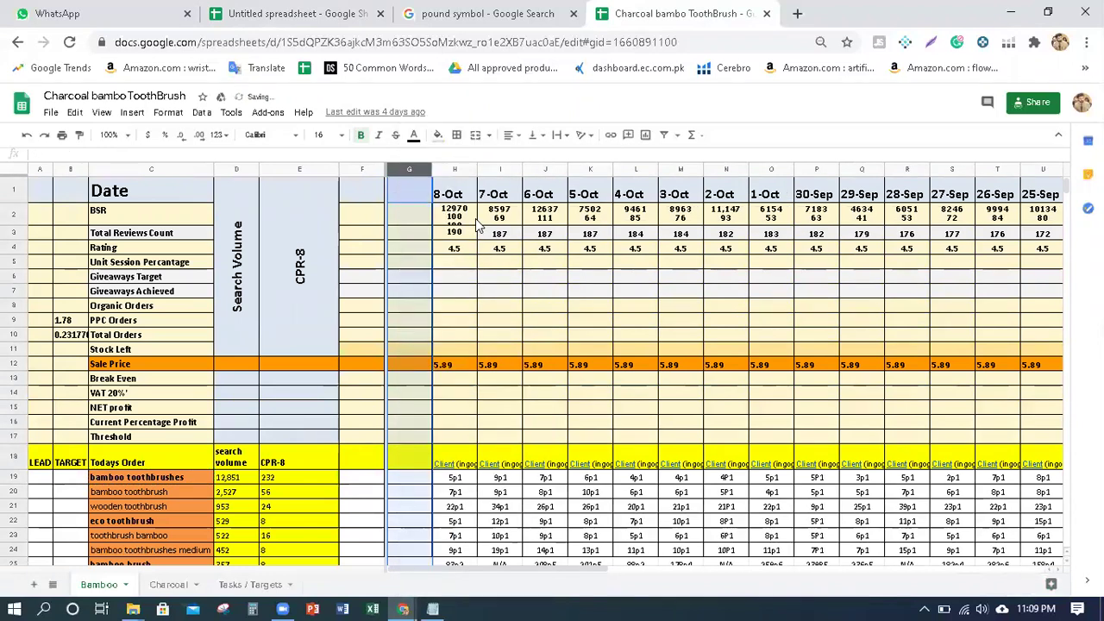
# Enter the rank 16p1 for the keyword "bamboo toothbrushes" in the new column, cell G19.
pyautogui.scroll(-2, 429, 392)
pyautogui.click(411, 373)
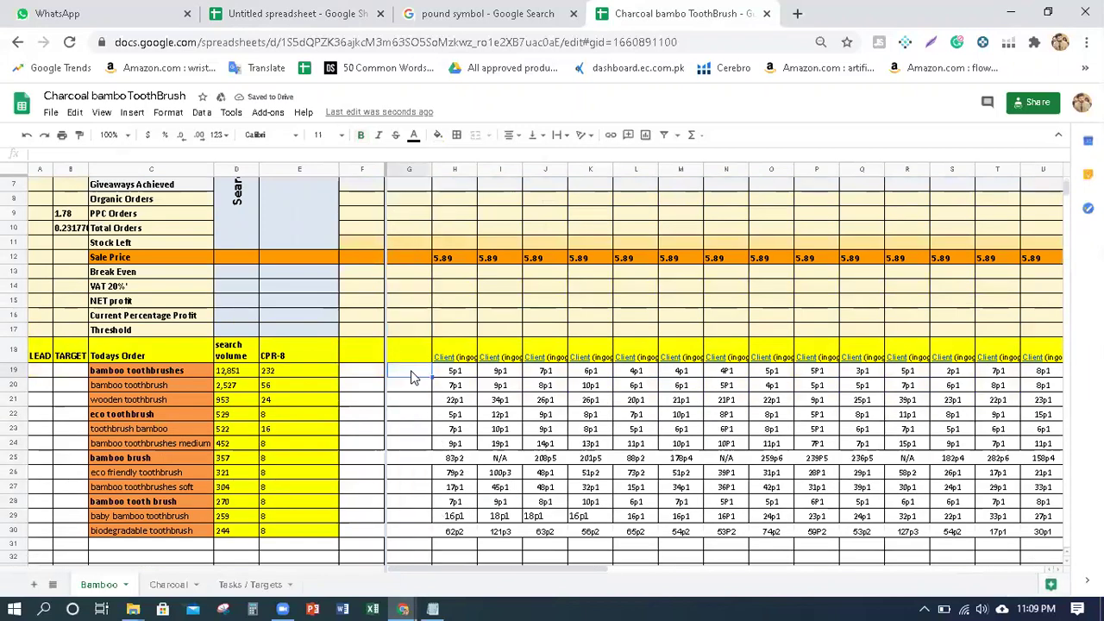
pyautogui.write('16')
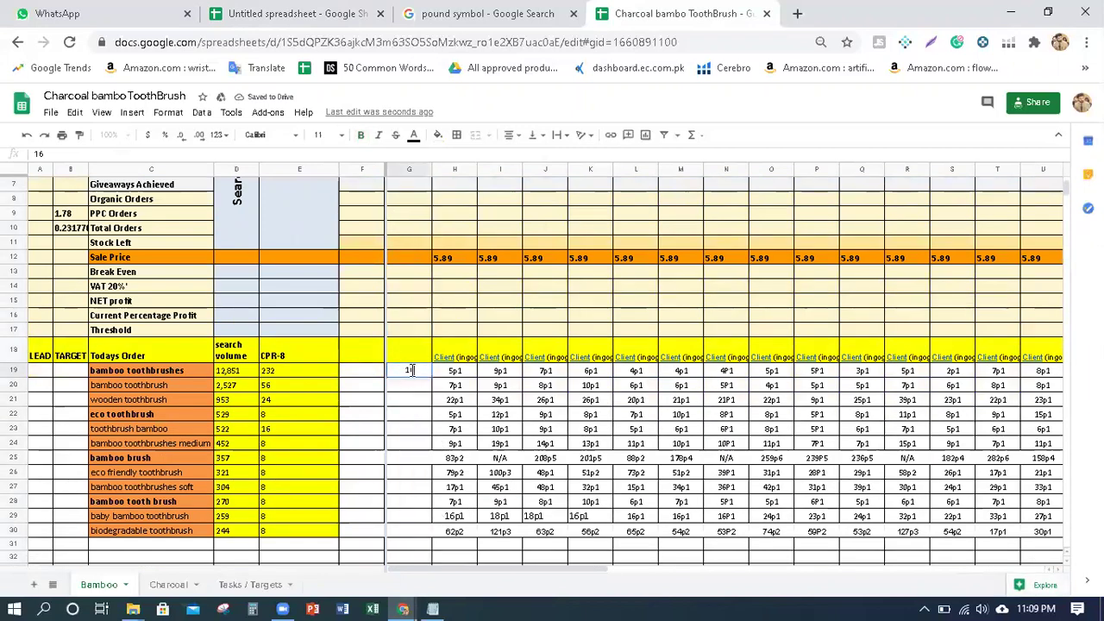
pyautogui.write('p1')
pyautogui.press('Return')
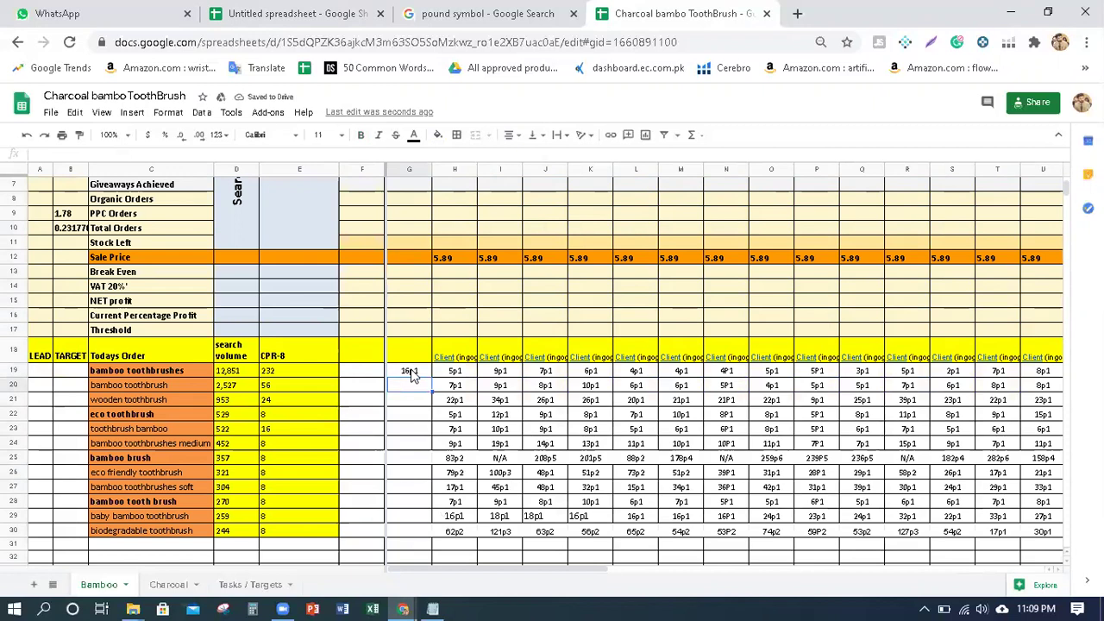
pyautogui.click(413, 375)
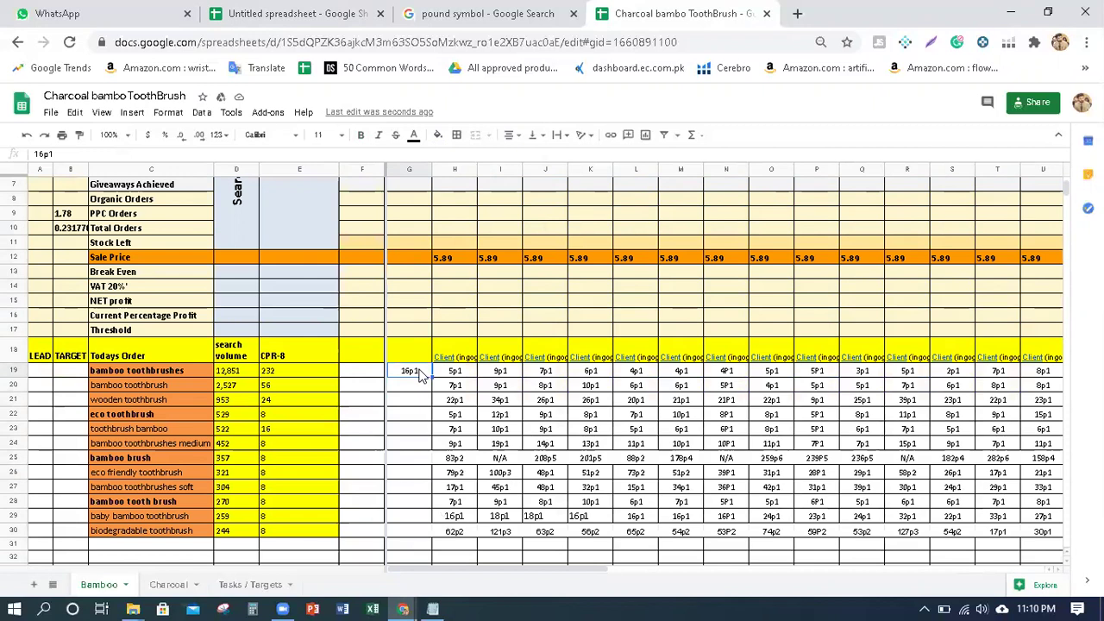
# Point out the remaining keywords in the list, from "bamboo toothbrush" down to "baby bamboo toothbrush".
pyautogui.click(150, 384)
pyautogui.click(181, 415)
pyautogui.click(174, 458)
pyautogui.click(172, 488)
pyautogui.click(176, 515)
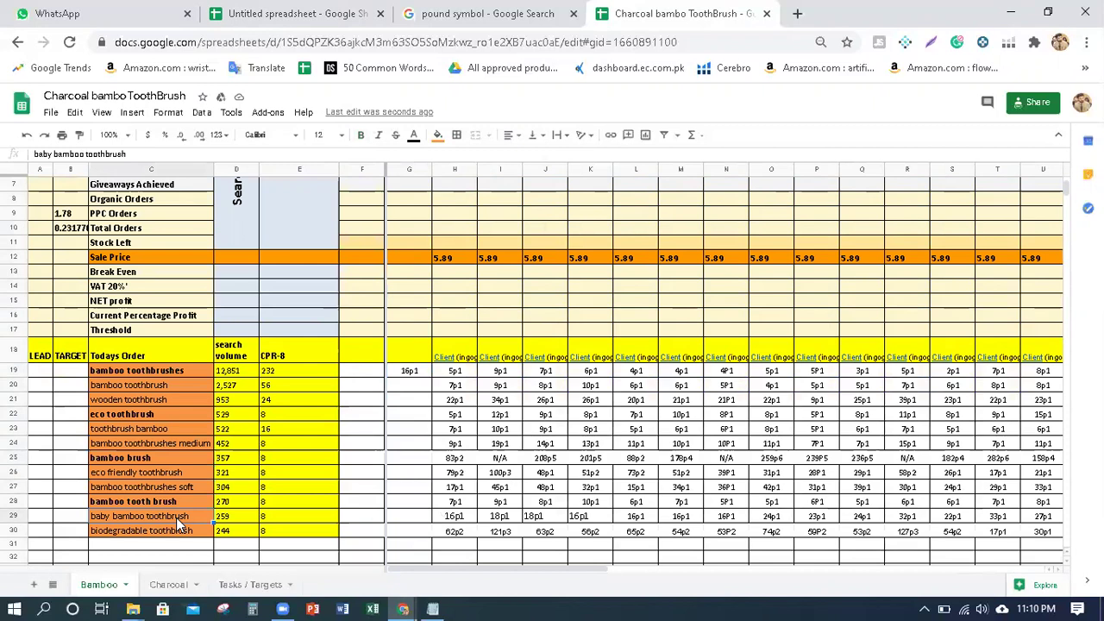
# Copy the keyword "bamboo toothbrush" from the sheet and search Amazon UK for it.
pyautogui.click(174, 384)
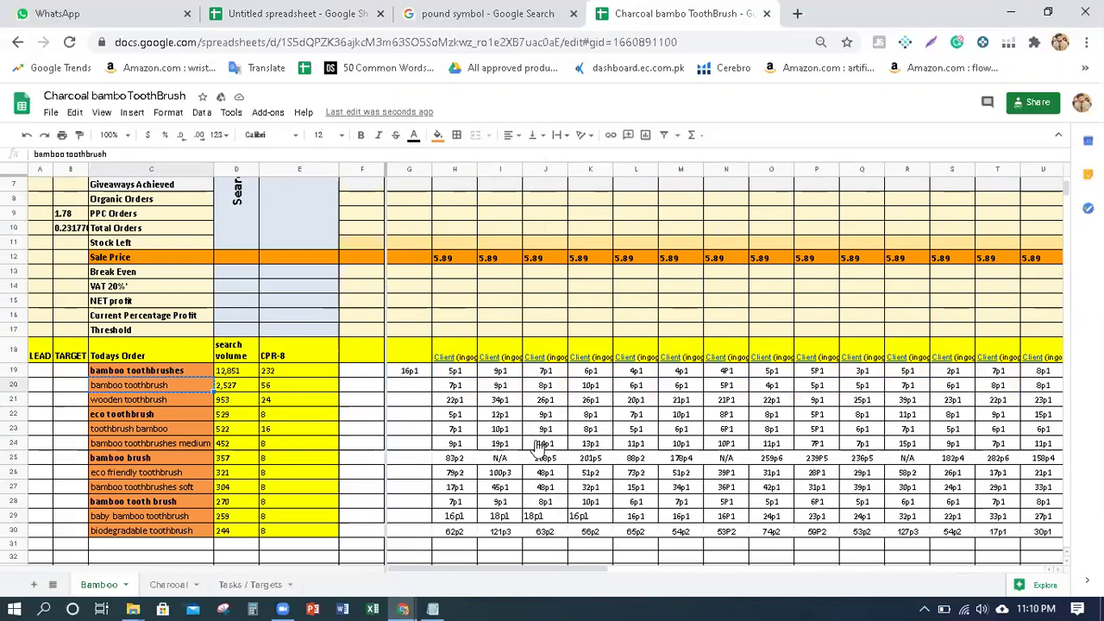
pyautogui.hotkey('alt', 'Tab')
pyautogui.tripleClick(316, 95)
pyautogui.write('bamboo toothbrush')
pyautogui.press('Return')
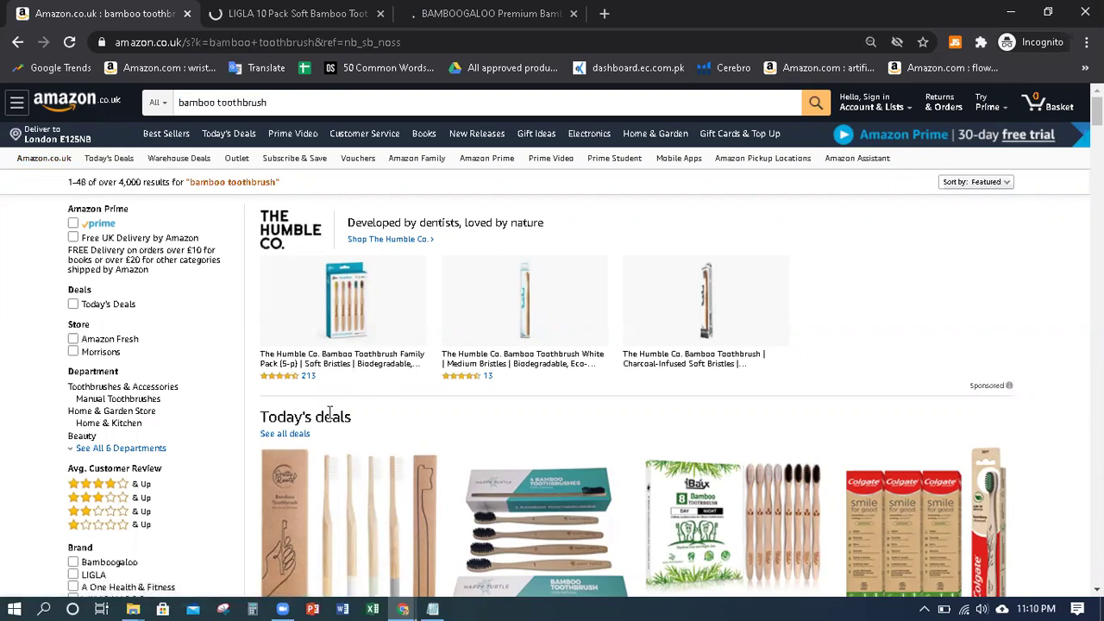
# Highlight the Today's deals heading and look over the sponsored, Top rated, Recommended article and Amazon's Choice blocks for "bamboo toothbrush".
pyautogui.scroll(-2, 328, 412)
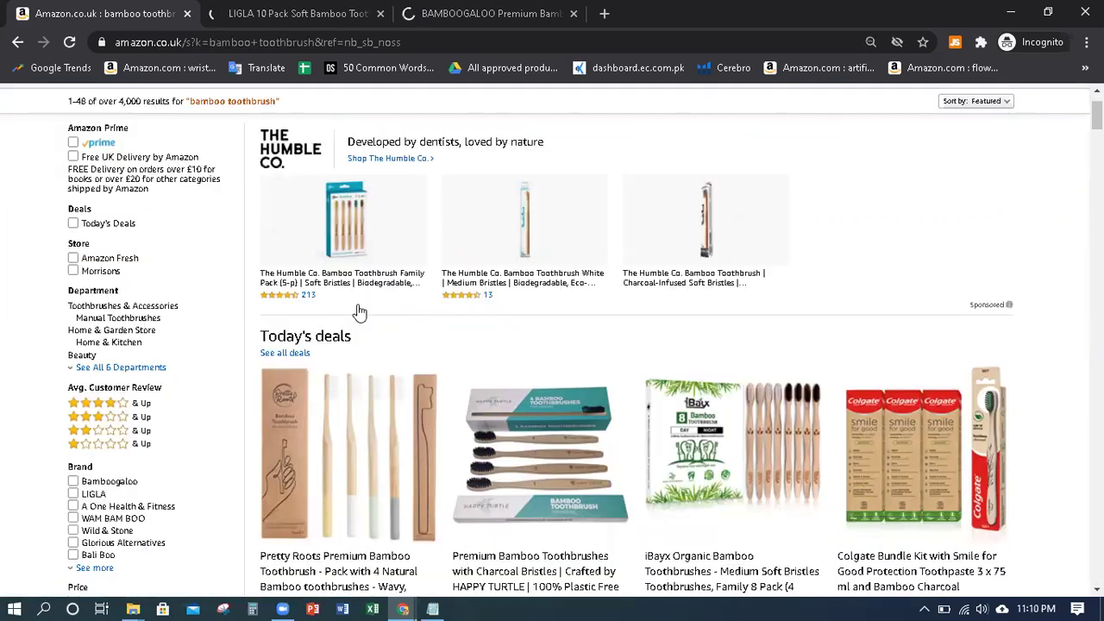
pyautogui.tripleClick(313, 257)
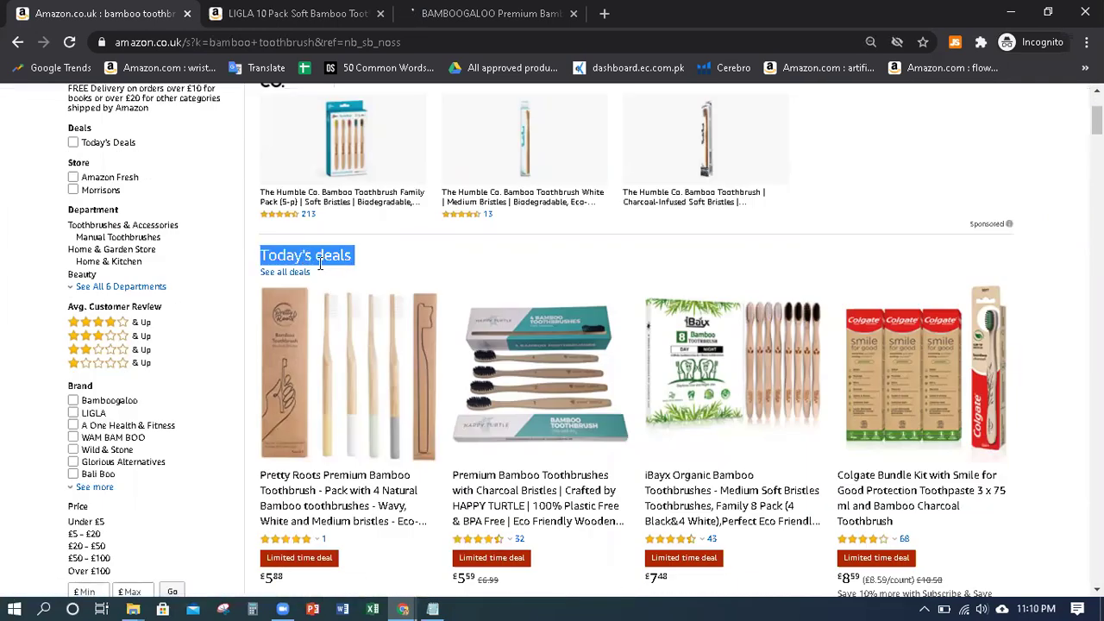
pyautogui.scroll(-10, 345, 276)
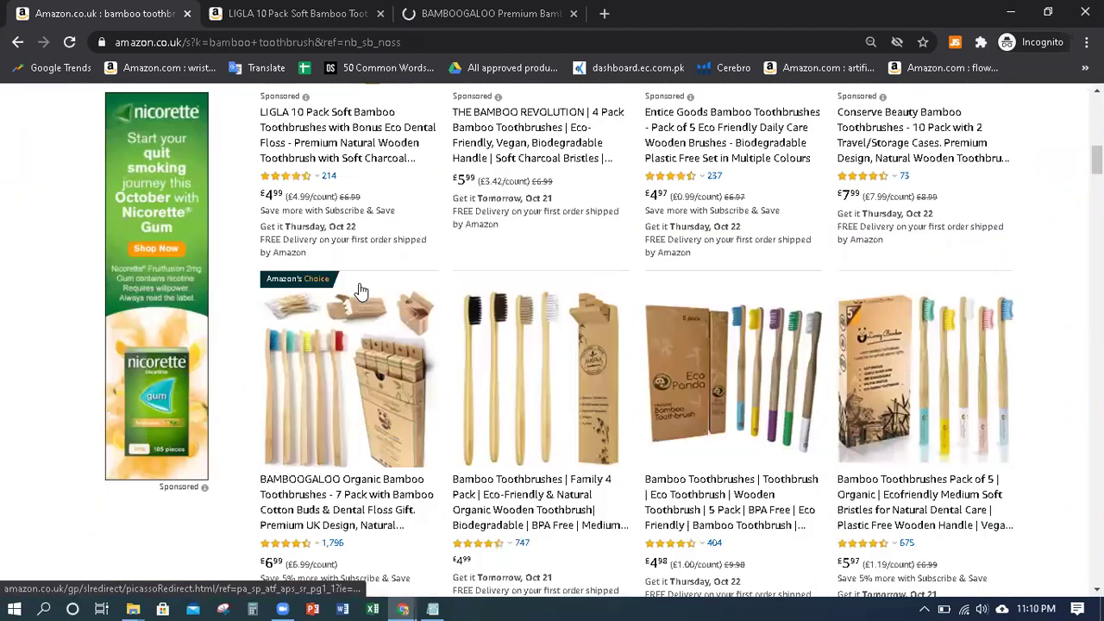
pyautogui.scroll(-2, 360, 291)
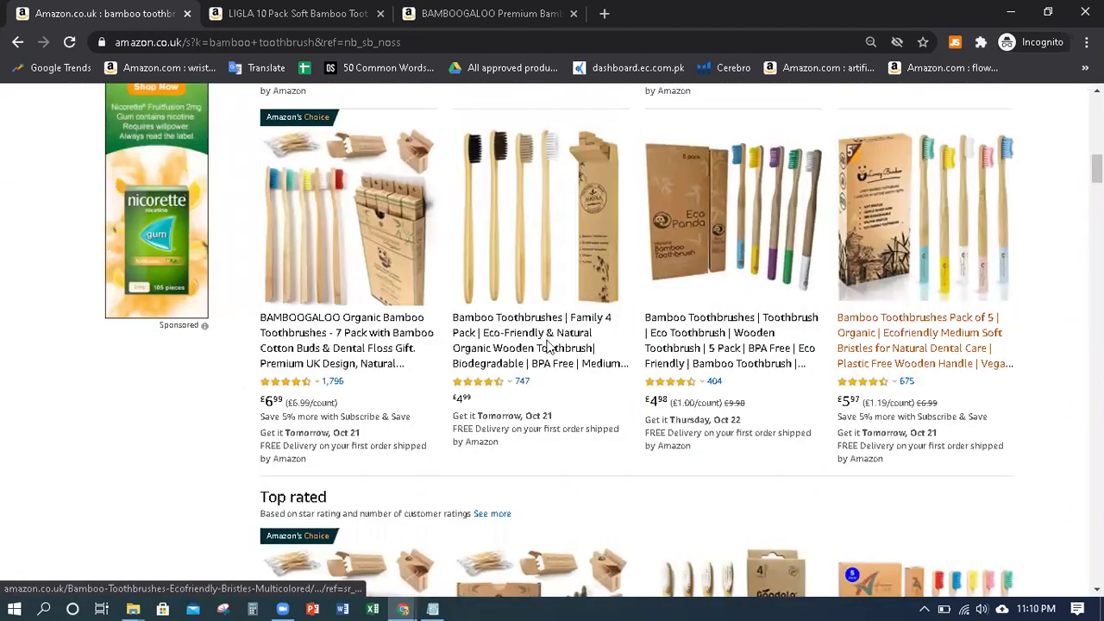
pyautogui.scroll(-5, 681, 345)
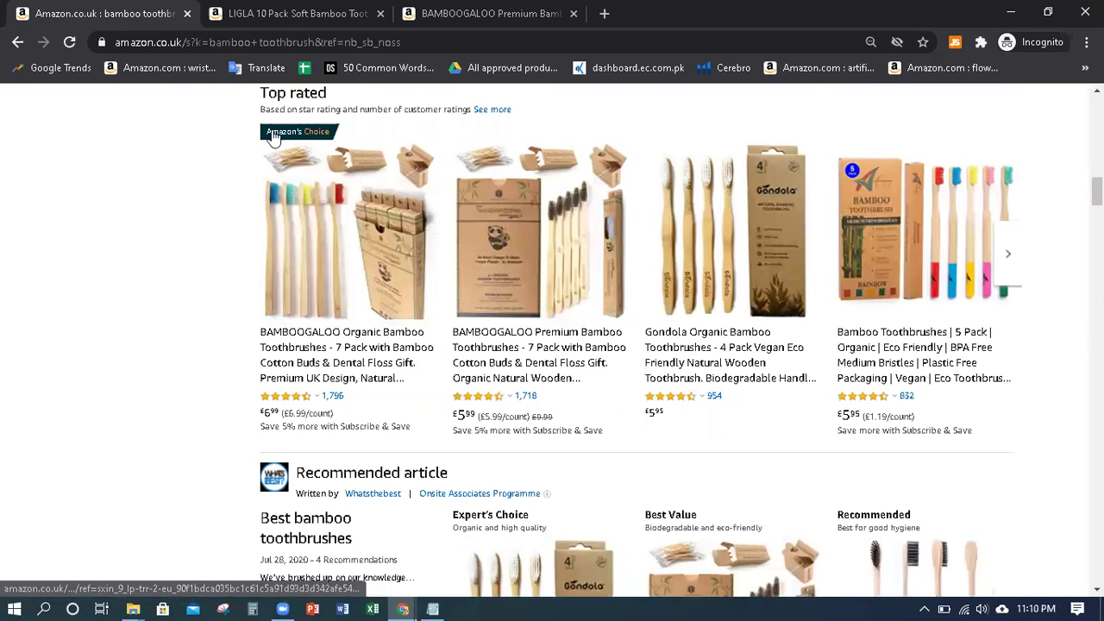
pyautogui.scroll(-7, 365, 290)
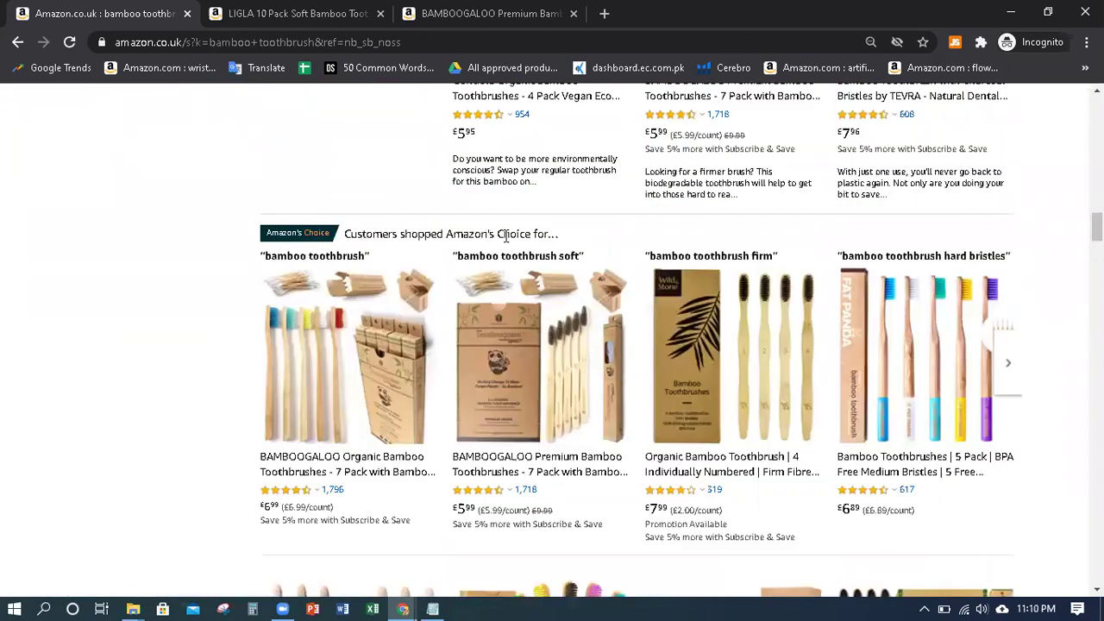
# Count the non-sponsored listings further down the bamboo toothbrush results to determine the product's rank.
pyautogui.scroll(-5, 506, 237)
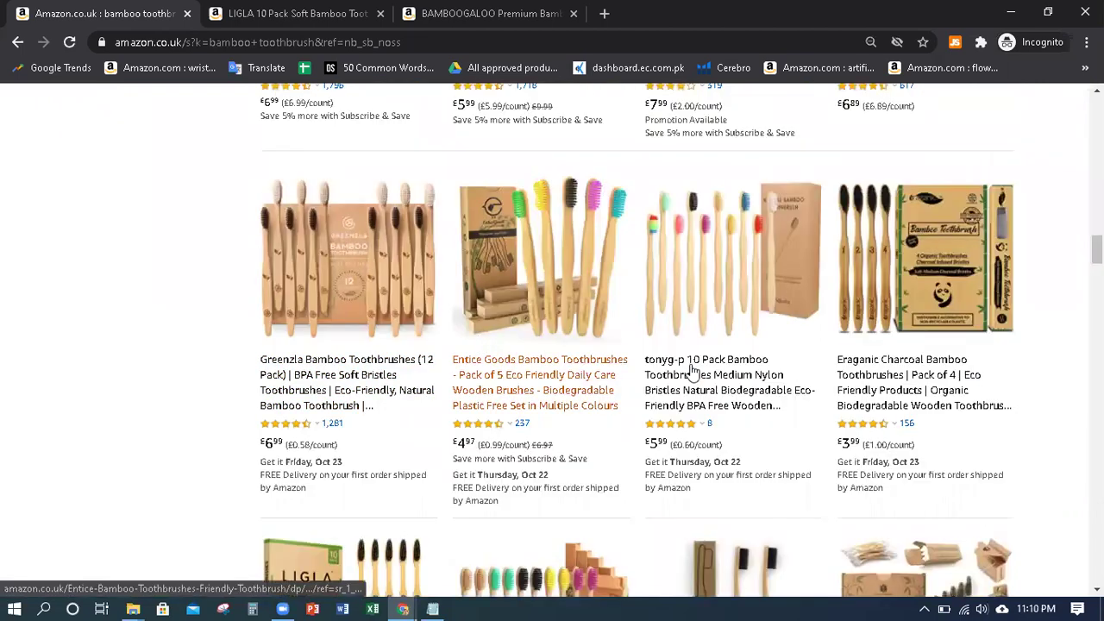
pyautogui.scroll(-4, 914, 362)
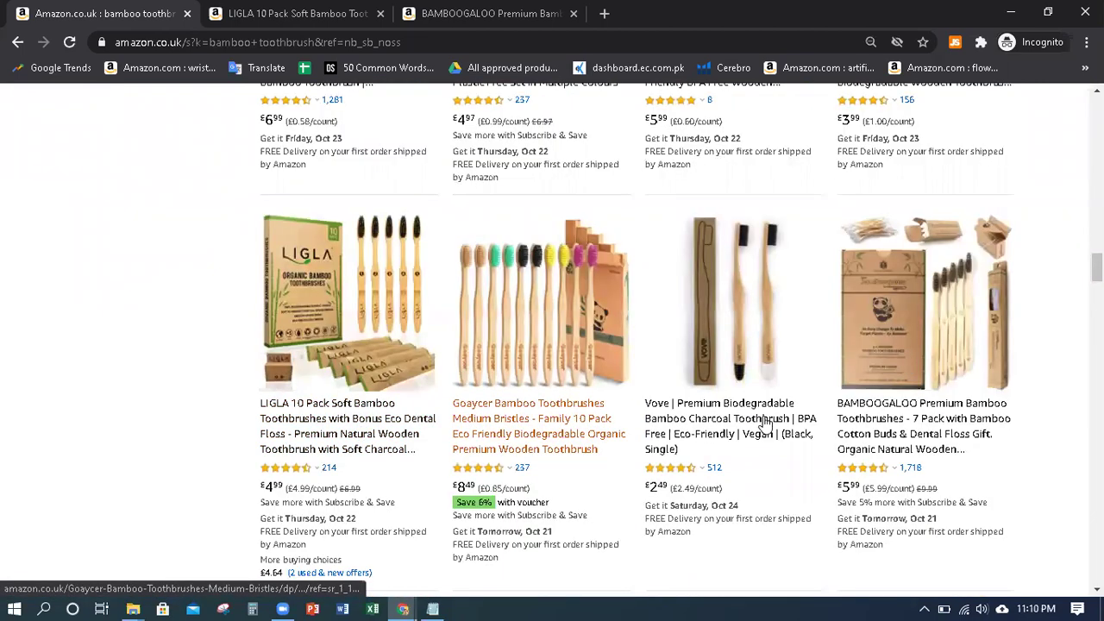
pyautogui.scroll(-5, 763, 421)
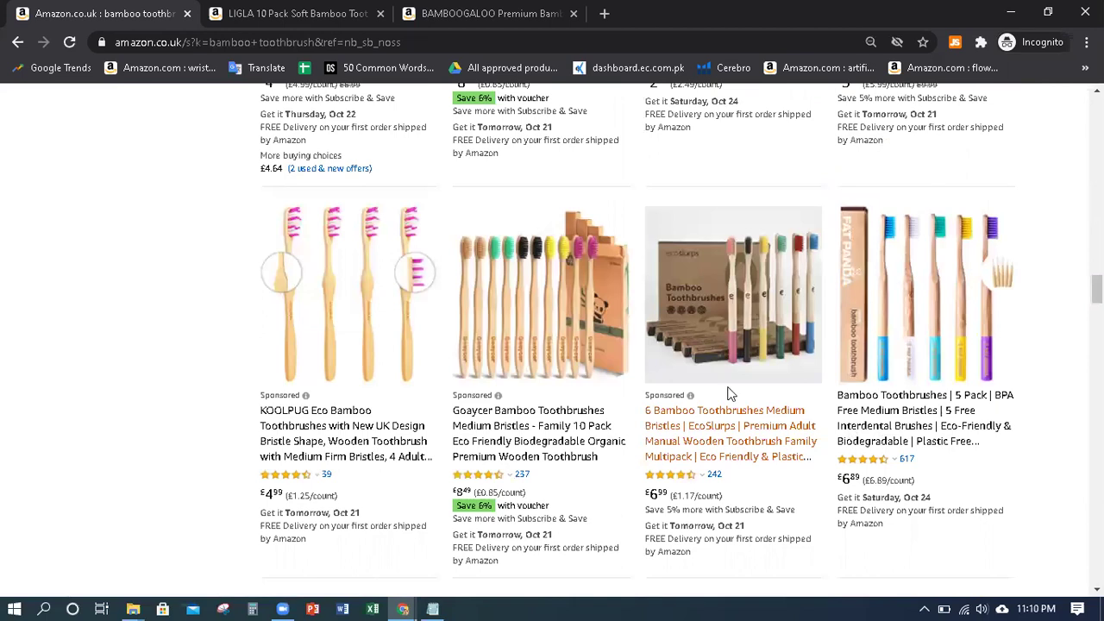
pyautogui.scroll(-5, 733, 396)
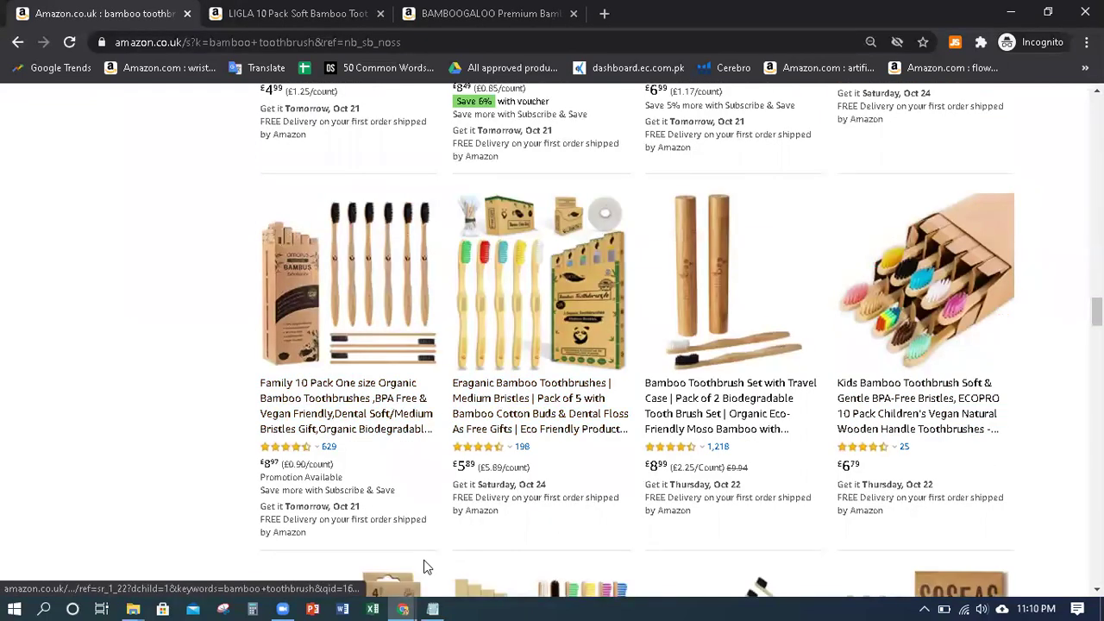
# Return to the example sheet and enter the rank 15p1 for the keyword "bamboo toothbrush" in cell G20.
pyautogui.hotkey('alt', 'Tab')
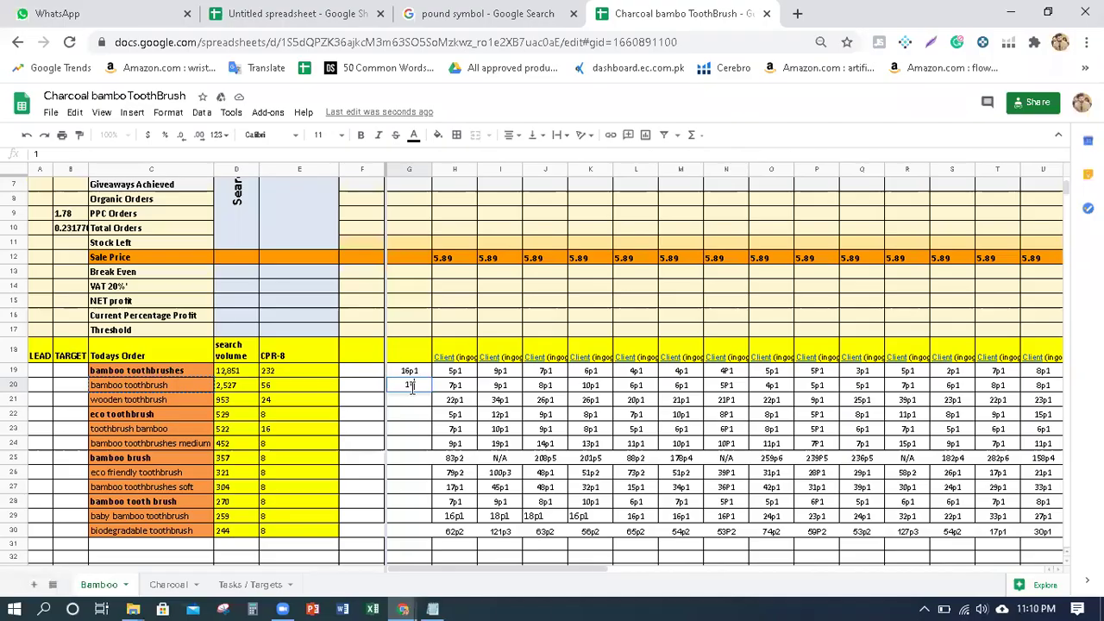
pyautogui.press('Return')
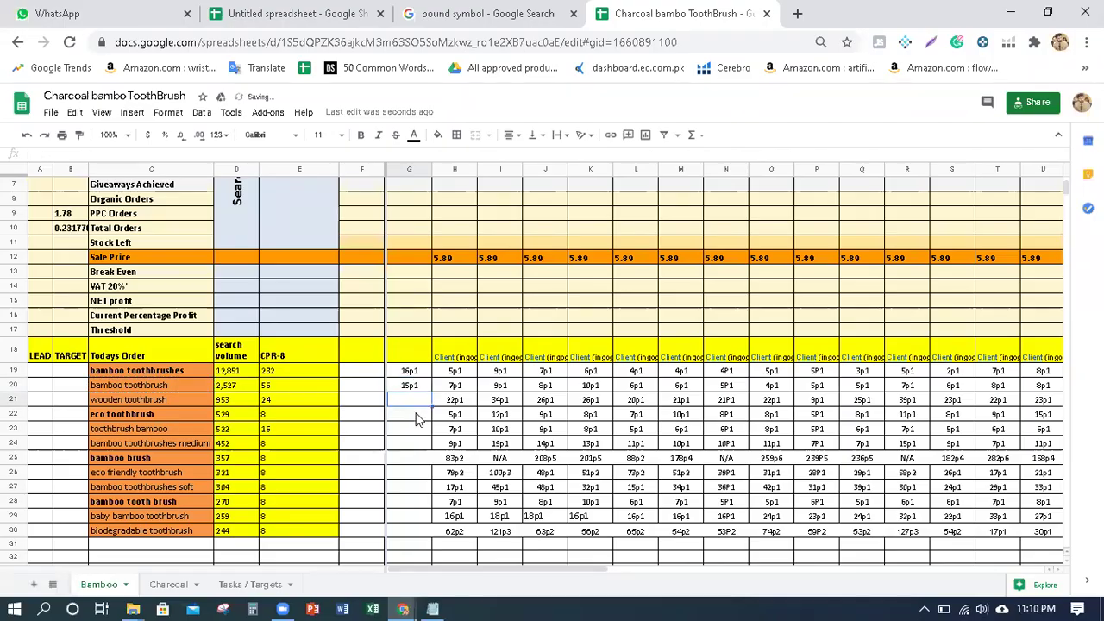
pyautogui.scroll(2, 415, 418)
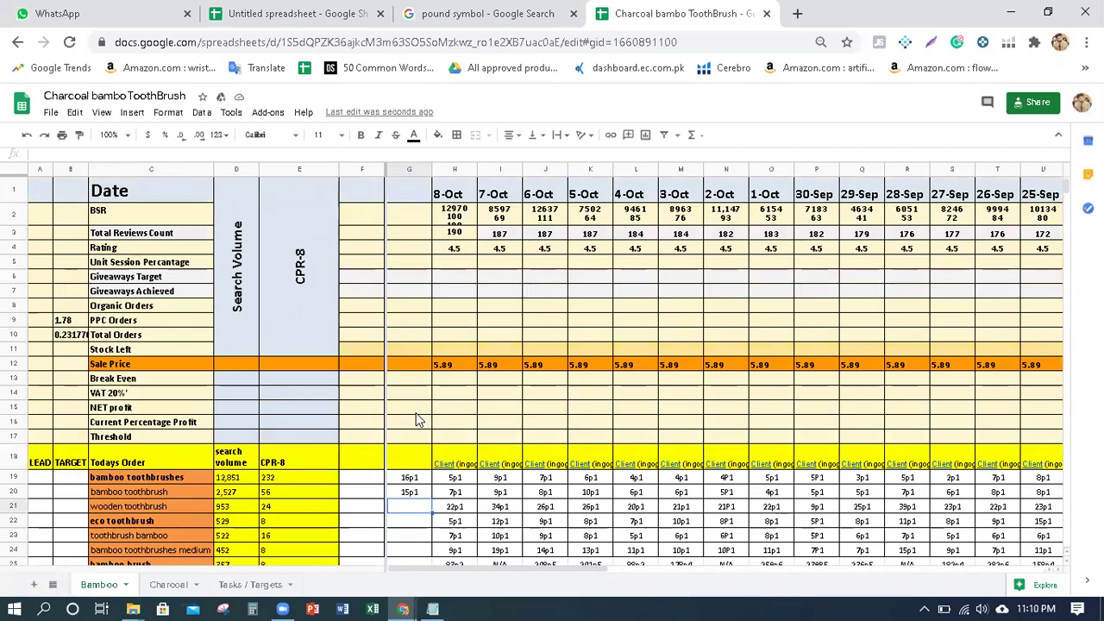
# Look over the empty daily column's metric cells and the keyword rows from "wooden toothbrush" down to "biodegradable toothbrush".
pyautogui.click(417, 420)
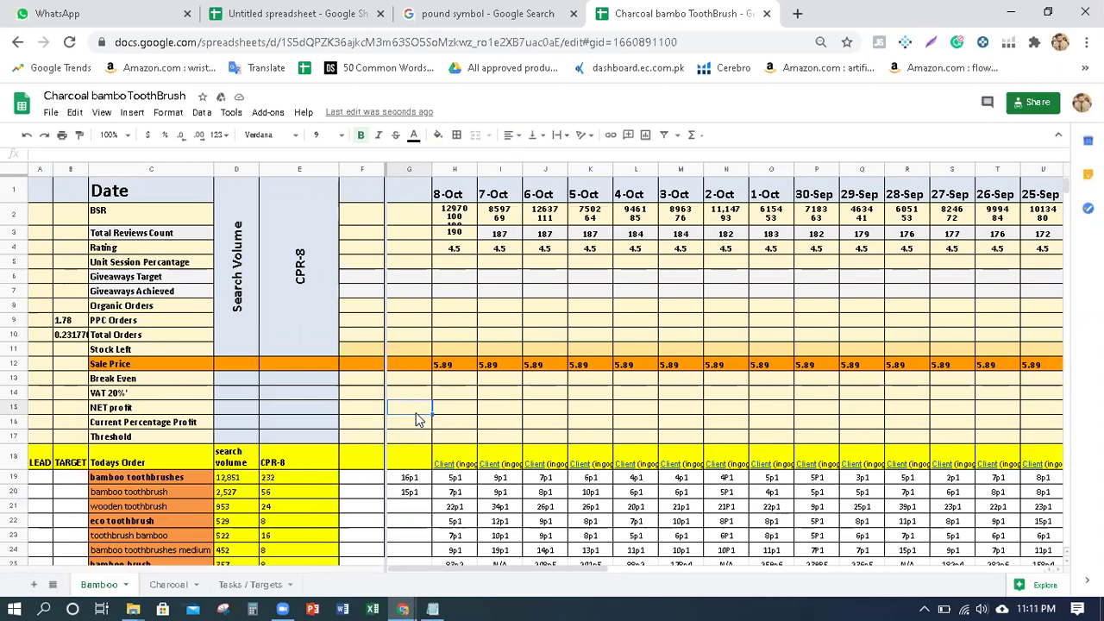
pyautogui.click(418, 200)
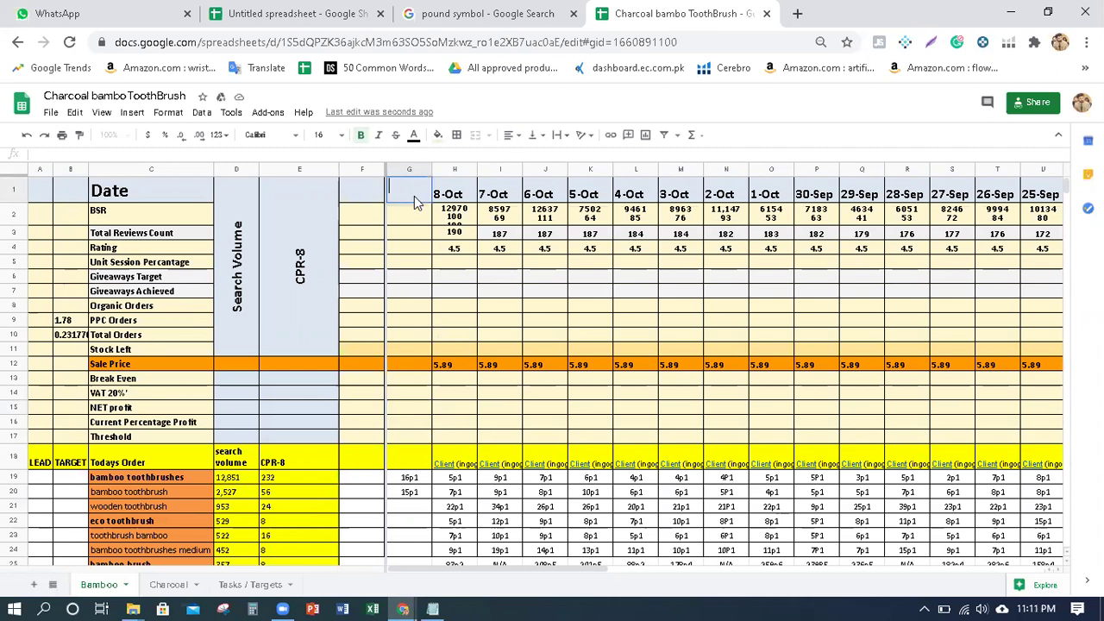
pyautogui.click(410, 248)
pyautogui.click(409, 272)
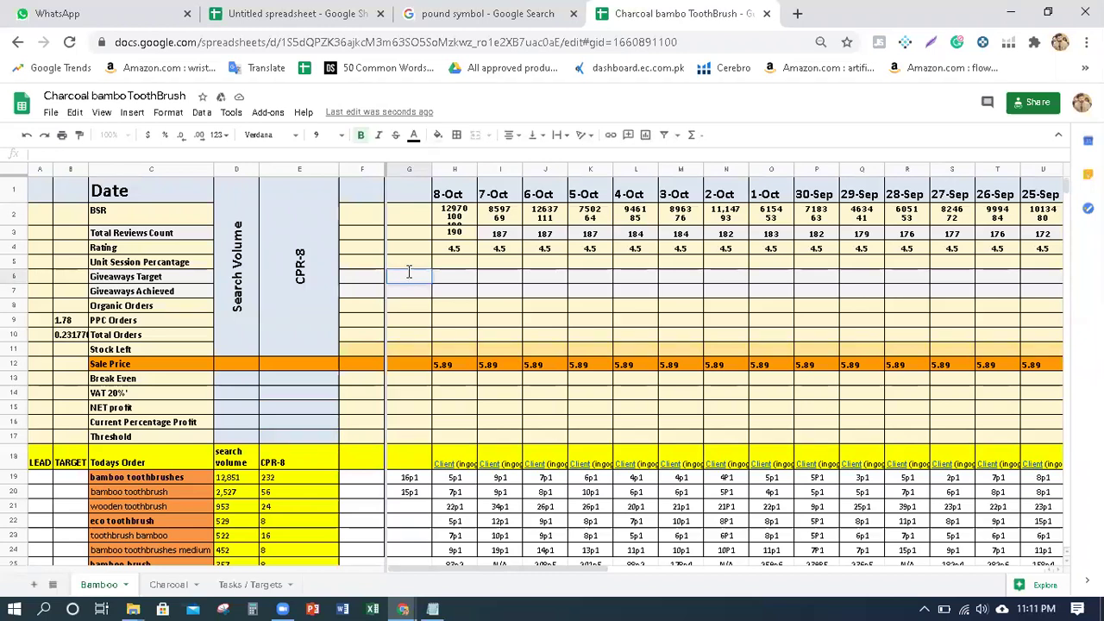
pyautogui.doubleClick(414, 320)
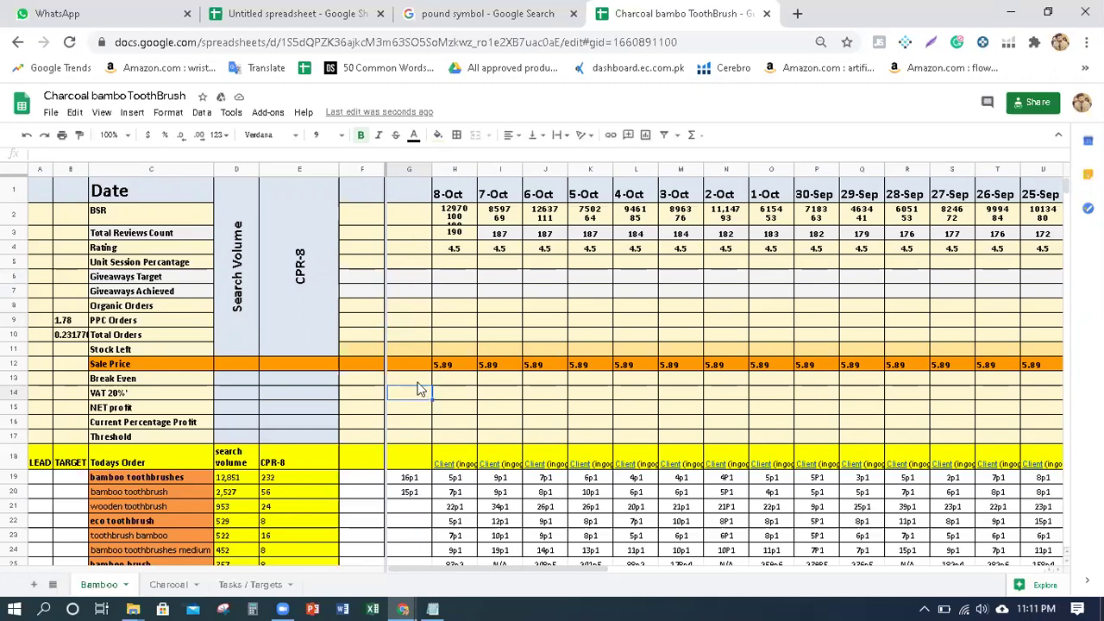
pyautogui.scroll(-5, 419, 389)
pyautogui.moveTo(112, 285); pyautogui.dragTo(179, 418)
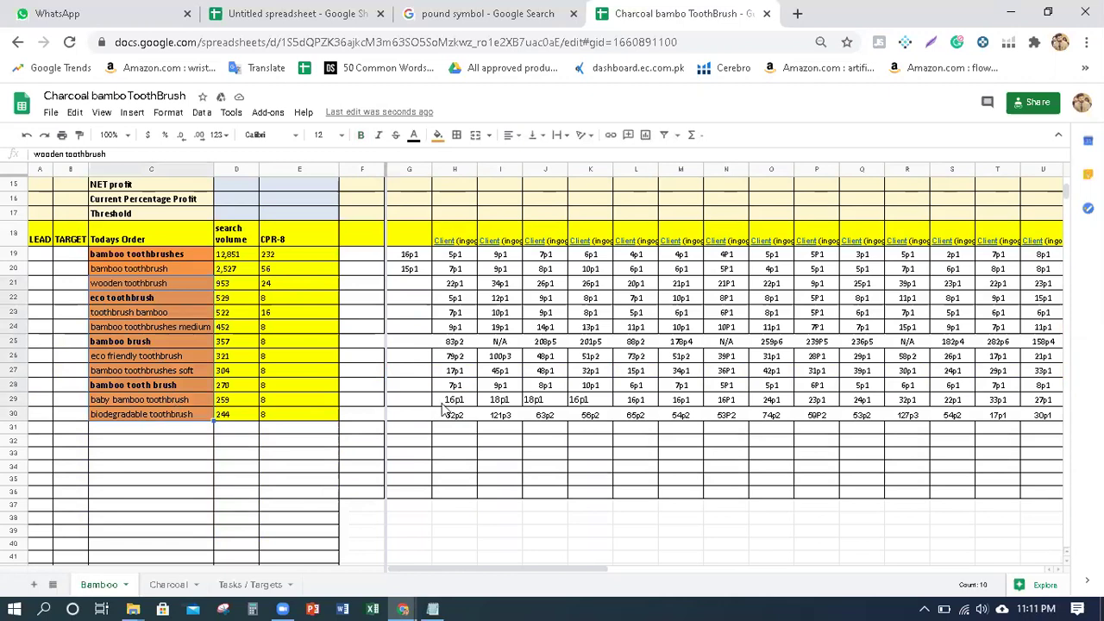
pyautogui.click(423, 400)
pyautogui.scroll(5, 423, 399)
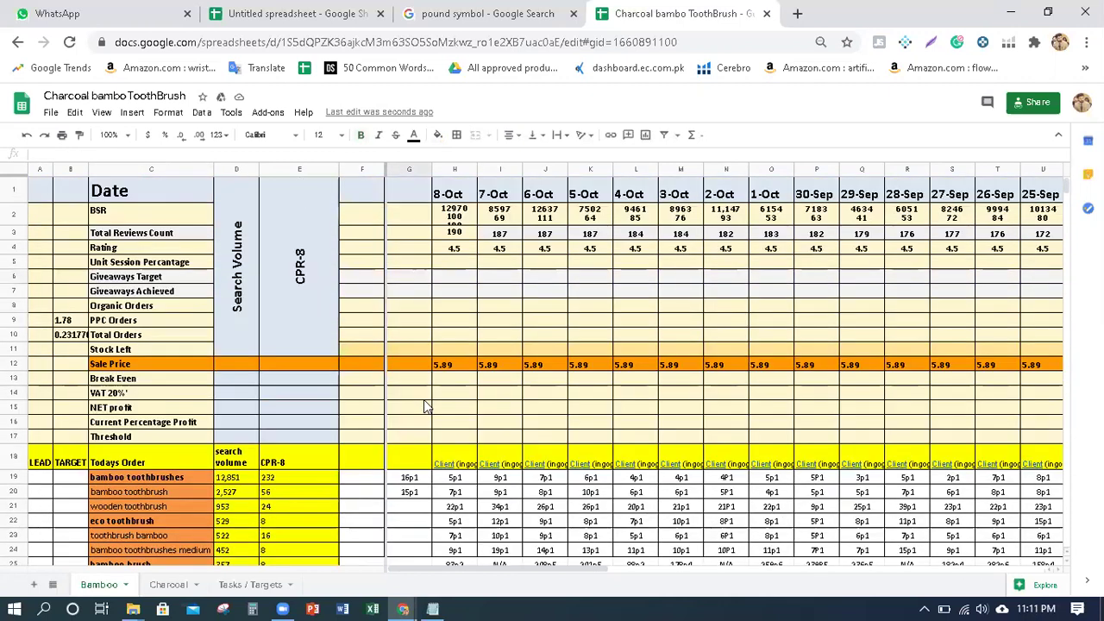
pyautogui.click(399, 318)
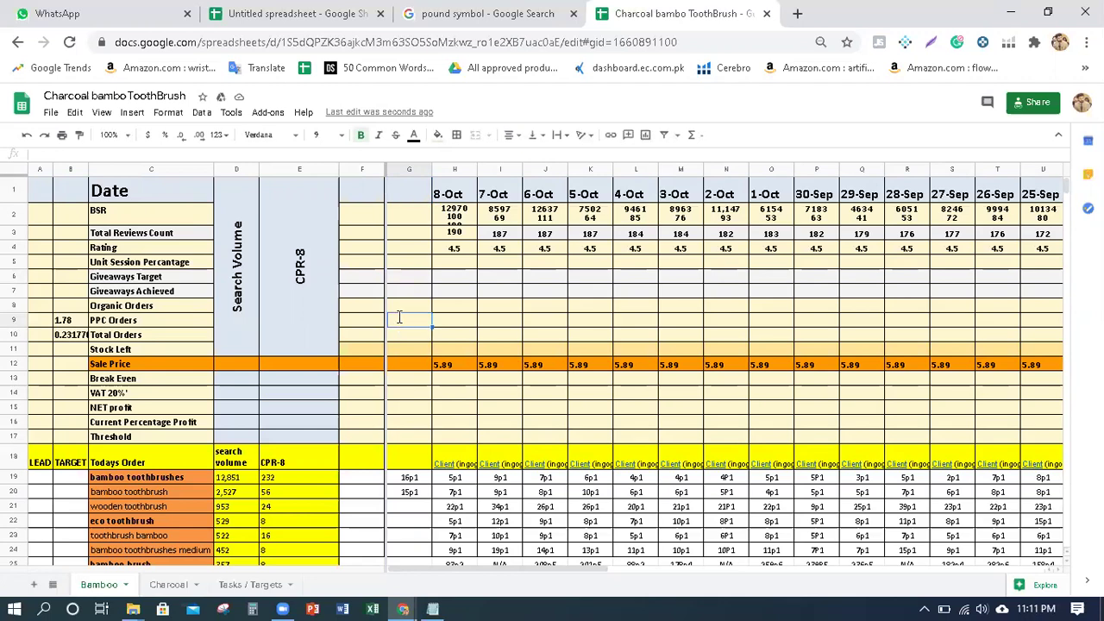
# Insert a new column before the current day's rank column G and head it with the date 20-Oct in G1.
pyautogui.rightClick(410, 197)
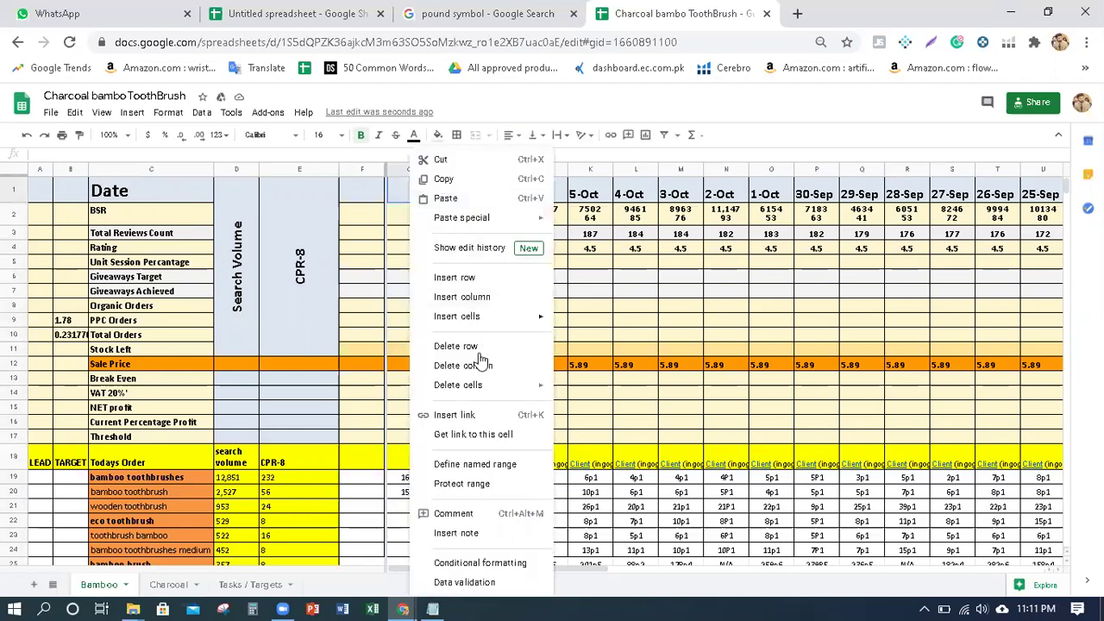
pyautogui.click(473, 298)
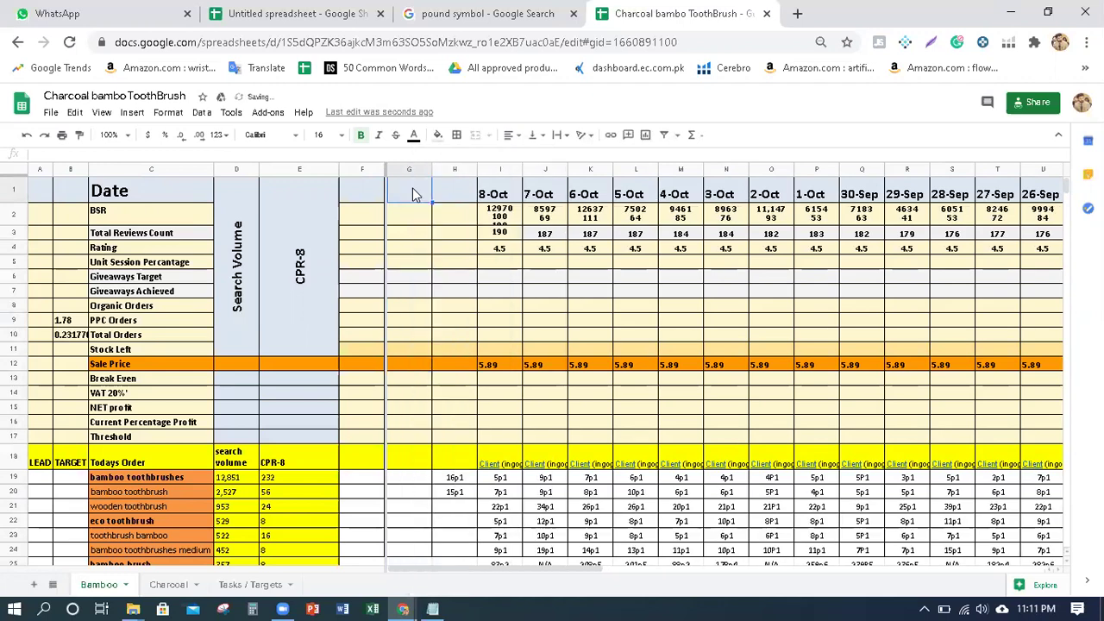
pyautogui.write('2')
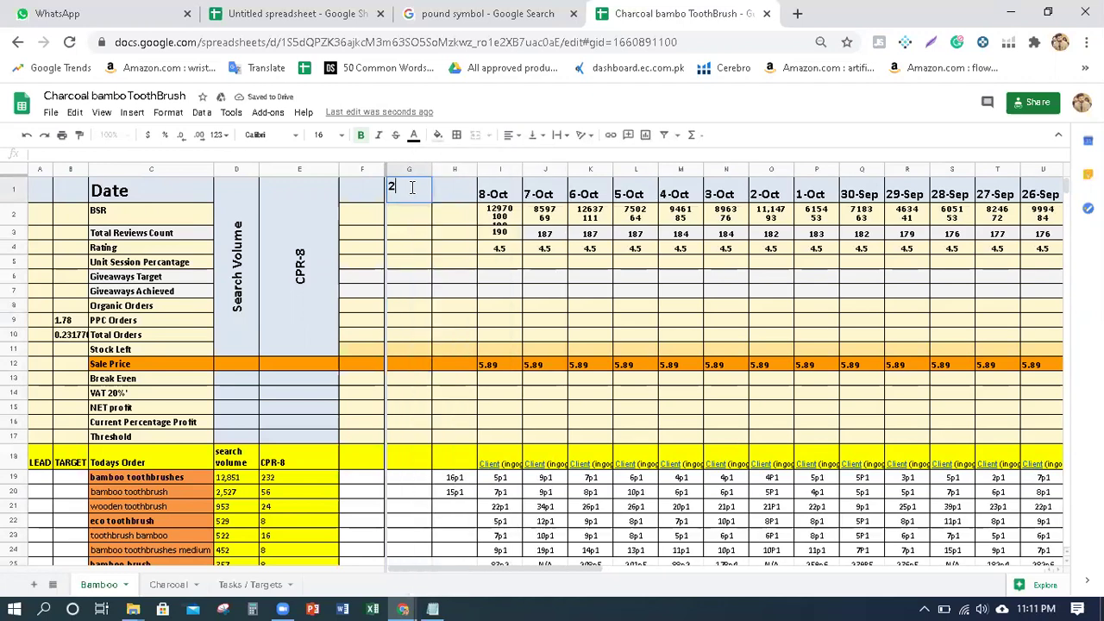
pyautogui.write('0-Oct')
pyautogui.press('Return')
# Review the row labels to fill in each day, from BSR, reviews, rating and giveaways down through the keyword list.
pyautogui.scroll(-2, 424, 288)
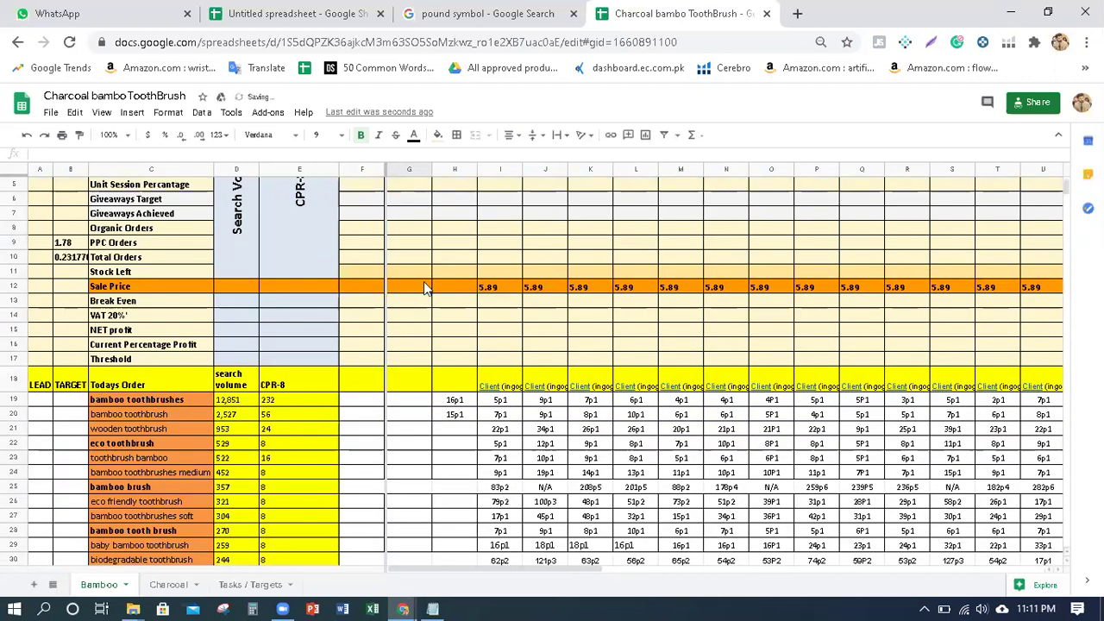
pyautogui.scroll(3, 363, 242)
pyautogui.click(129, 217)
pyautogui.click(143, 233)
pyautogui.click(143, 246)
pyautogui.click(145, 262)
pyautogui.click(147, 277)
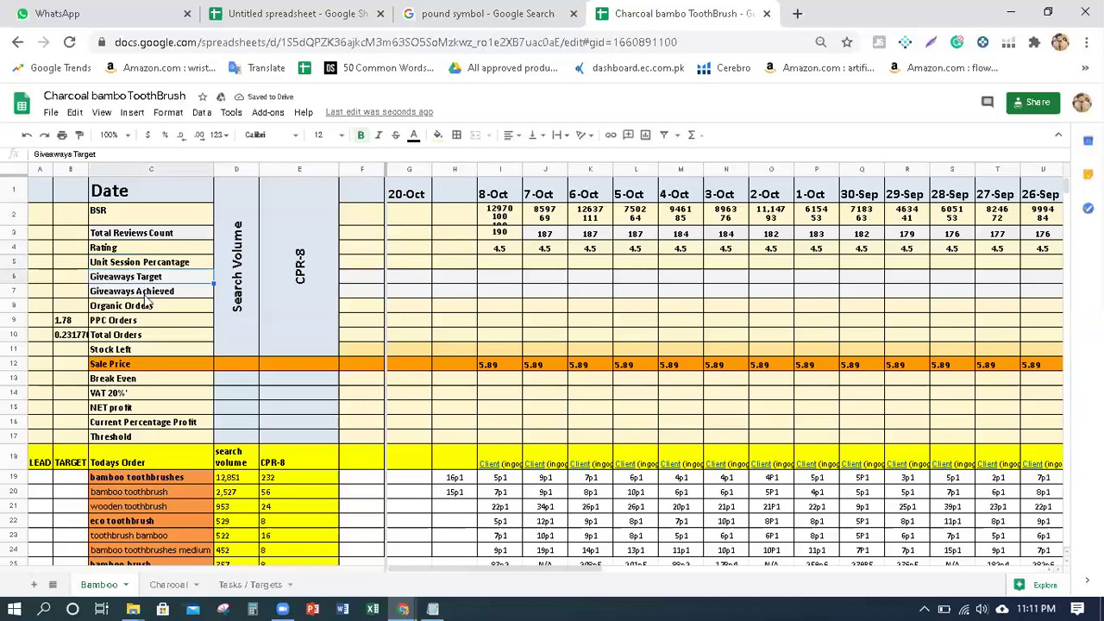
pyautogui.scroll(-5, 137, 327)
pyautogui.click(144, 255)
pyautogui.moveTo(165, 351); pyautogui.dragTo(179, 436)
pyautogui.click(194, 451)
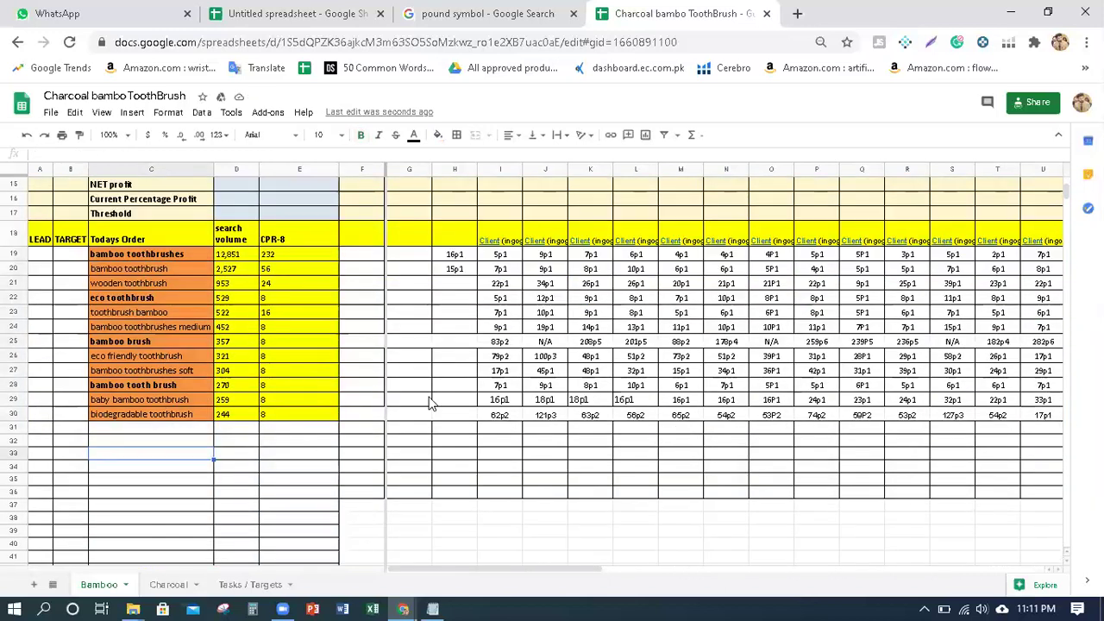
pyautogui.scroll(3, 414, 416)
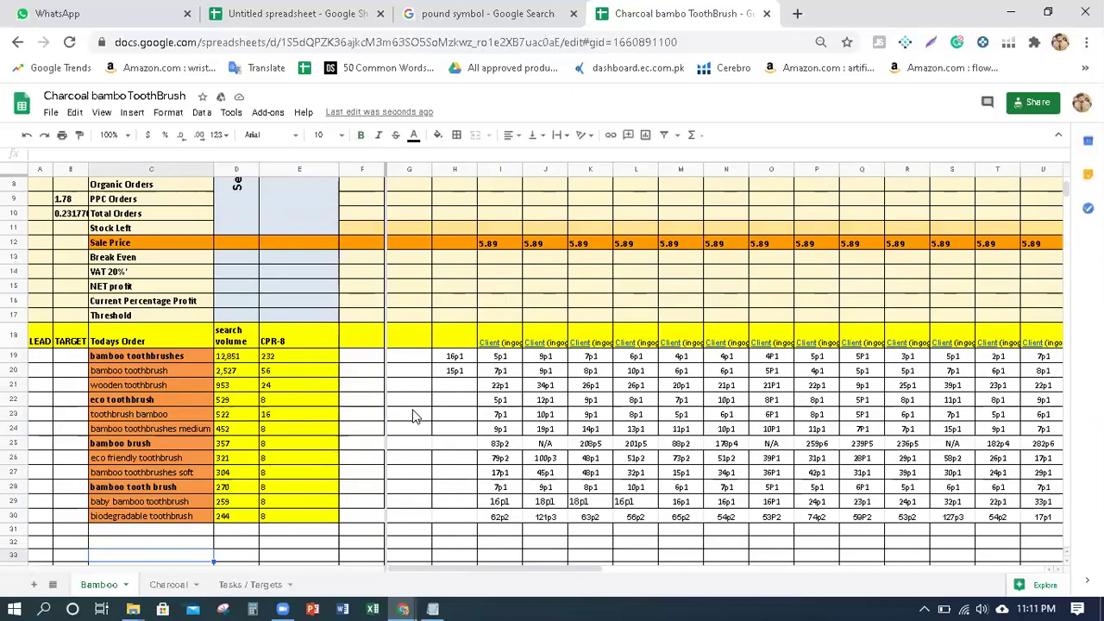
pyautogui.scroll(2, 414, 416)
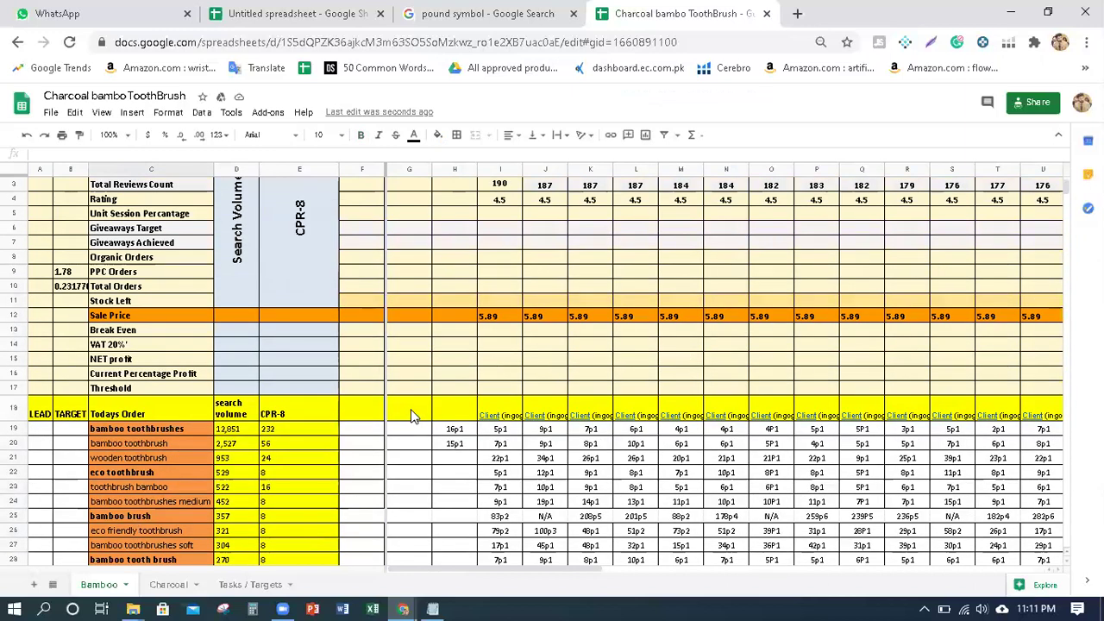
pyautogui.scroll(1, 410, 417)
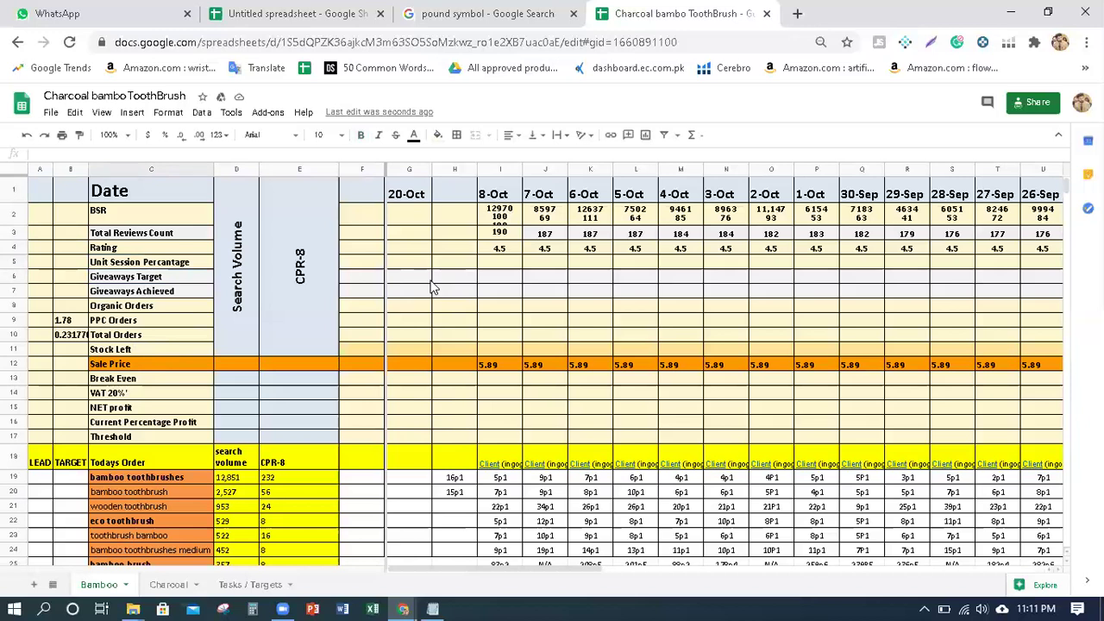